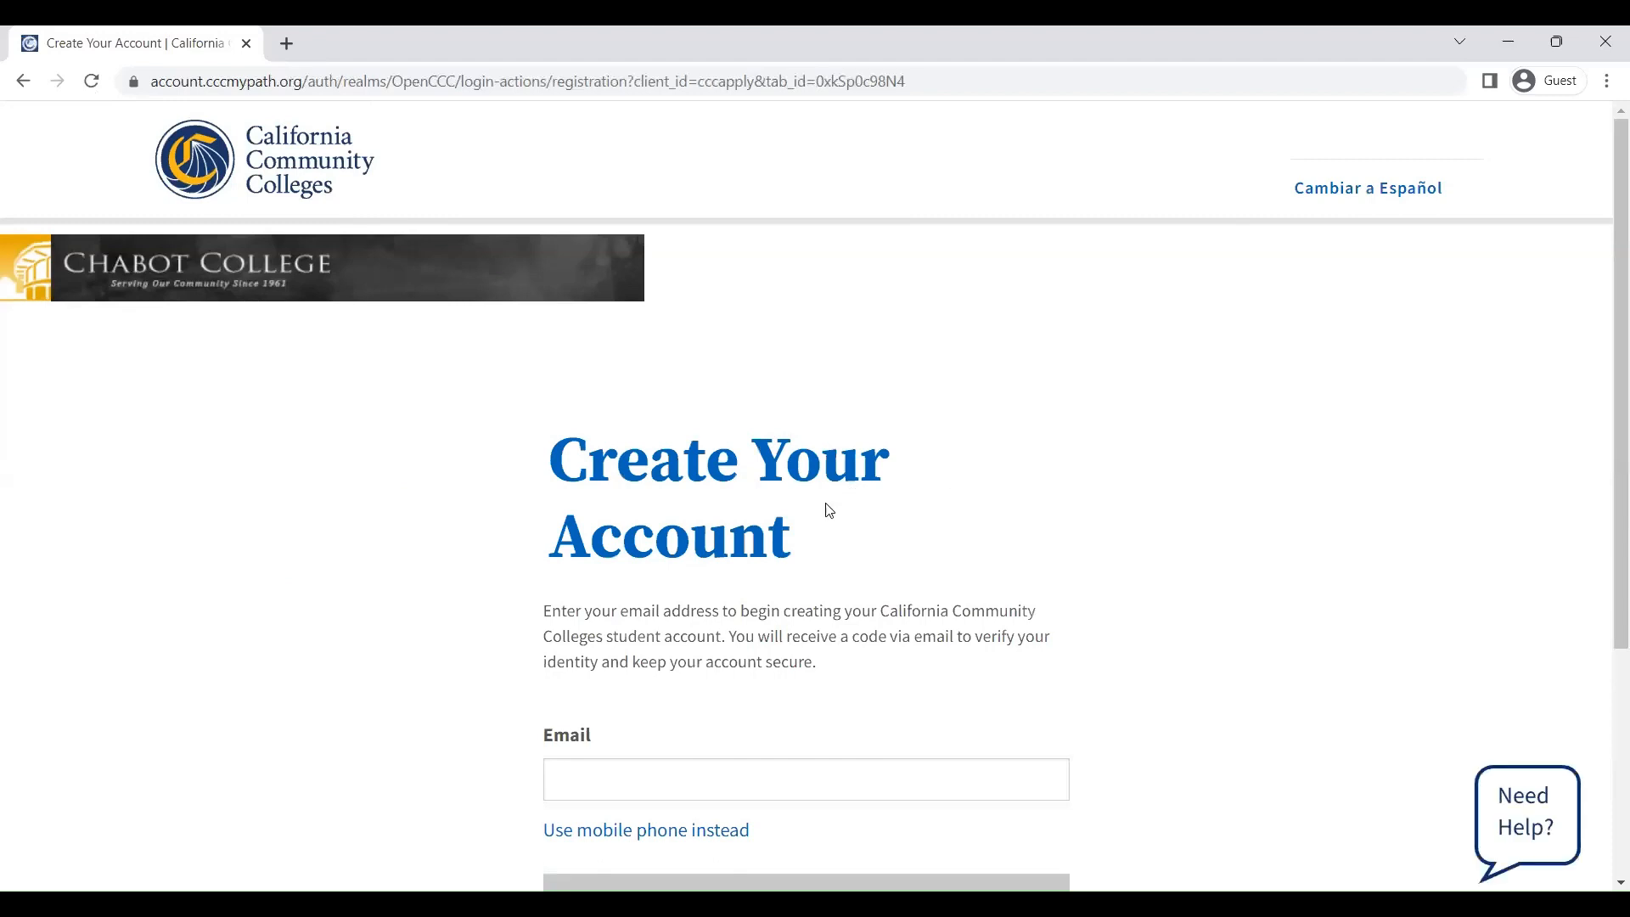
Scroll down the Chabot College CCCApply page to reach the Create Your Account form
scroll(806, 526, down, 1)
Enter the account email, request the verification code, and verify the email with the emailed code
click(717, 665)
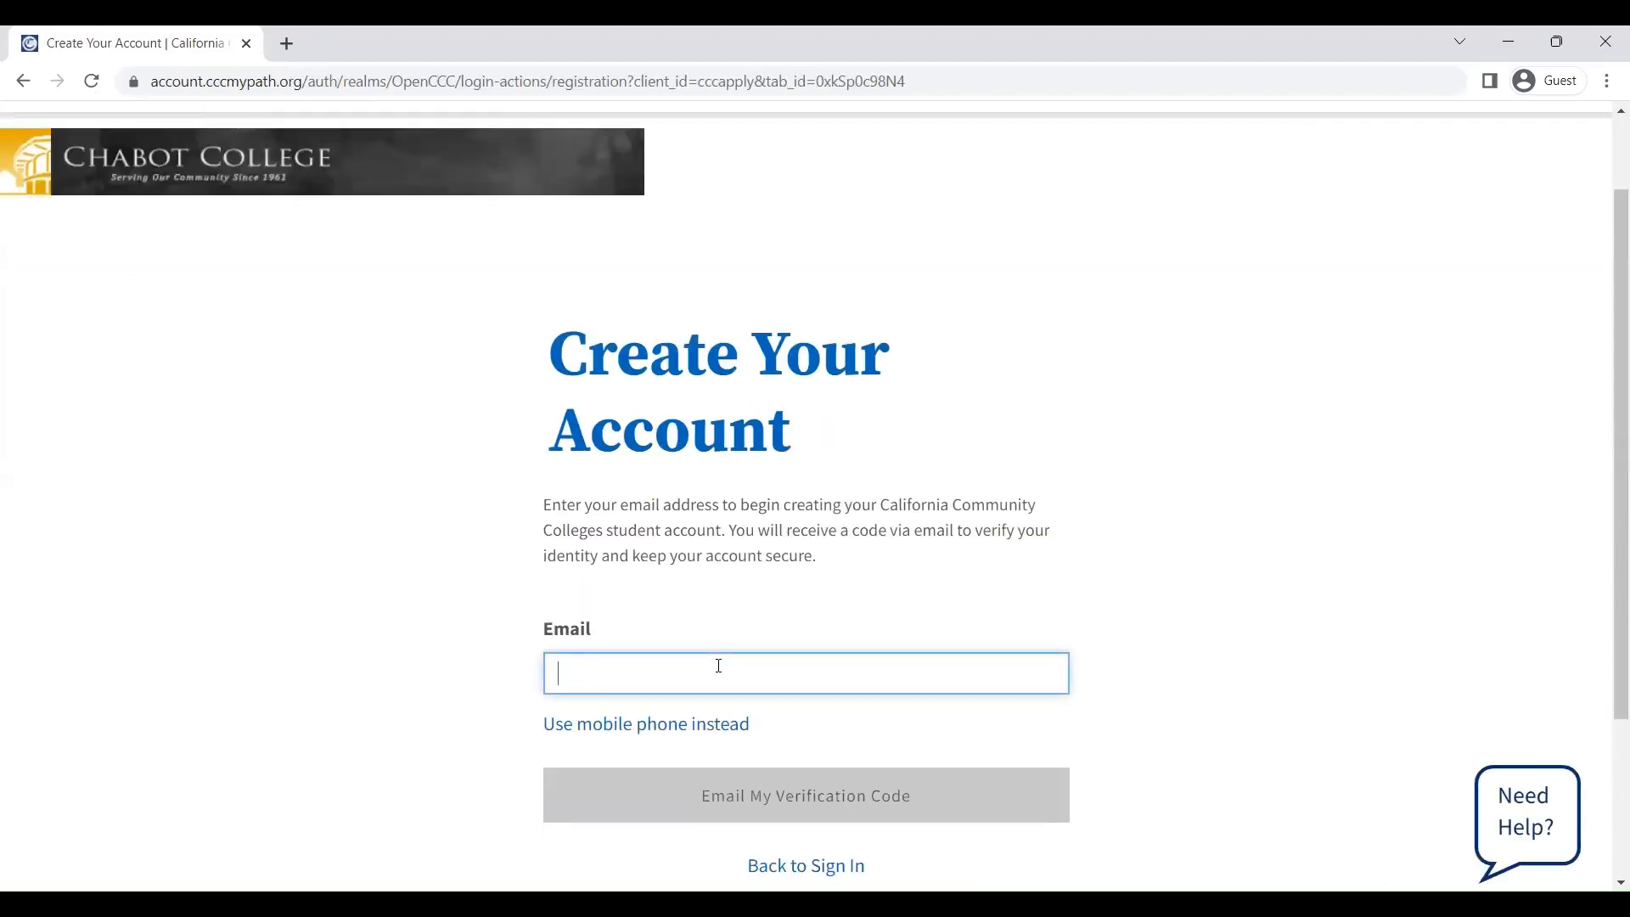
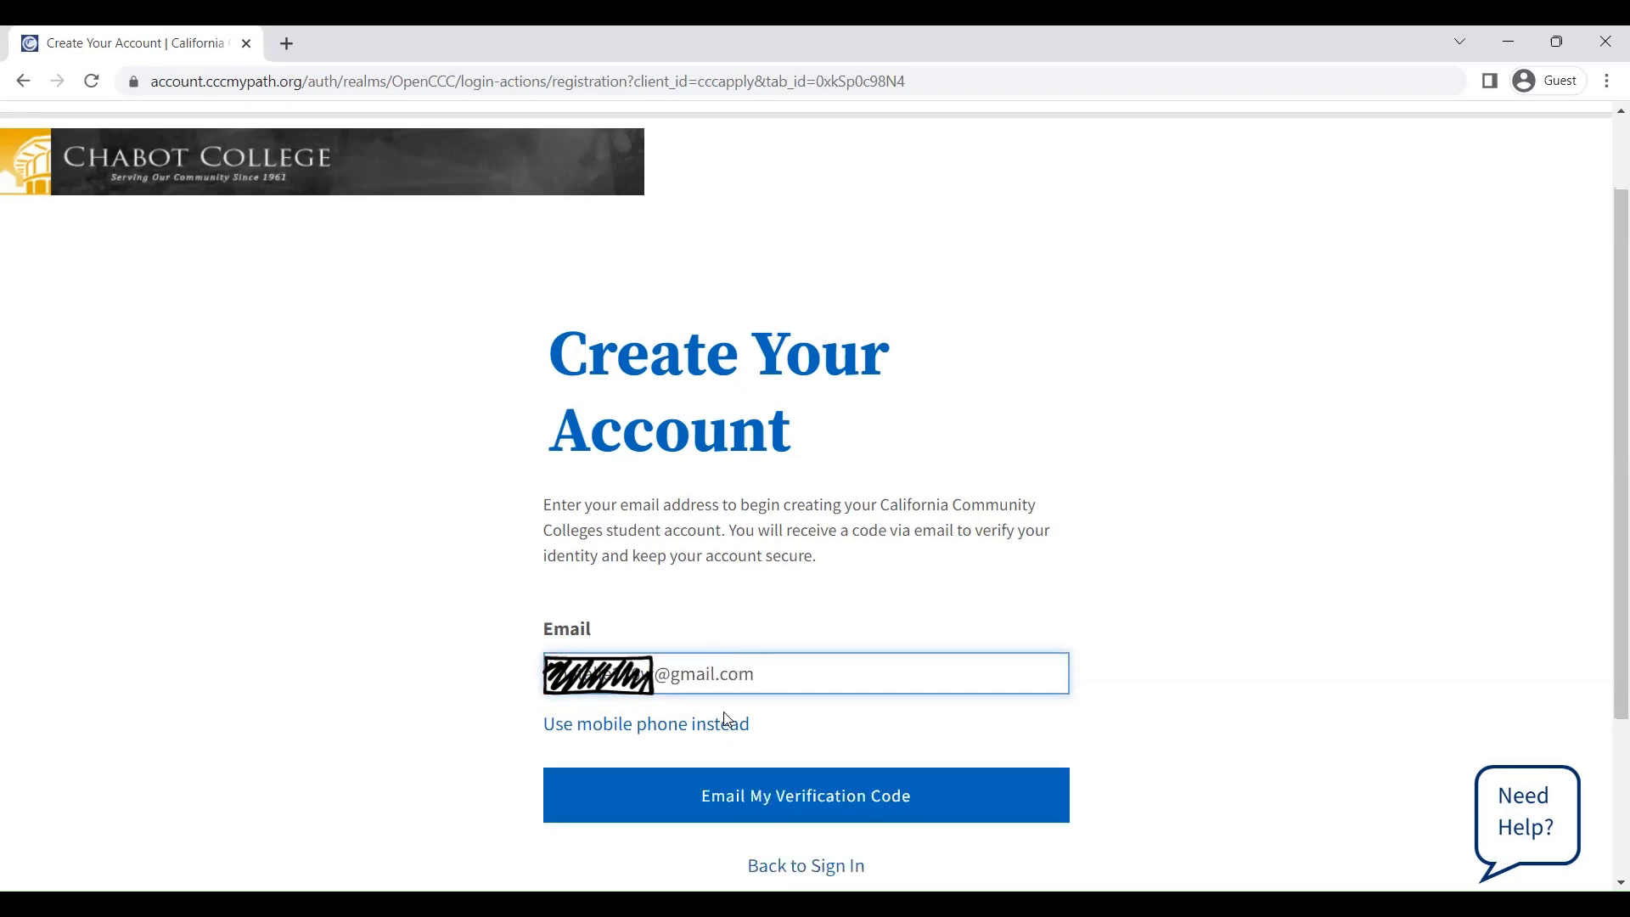
click(755, 774)
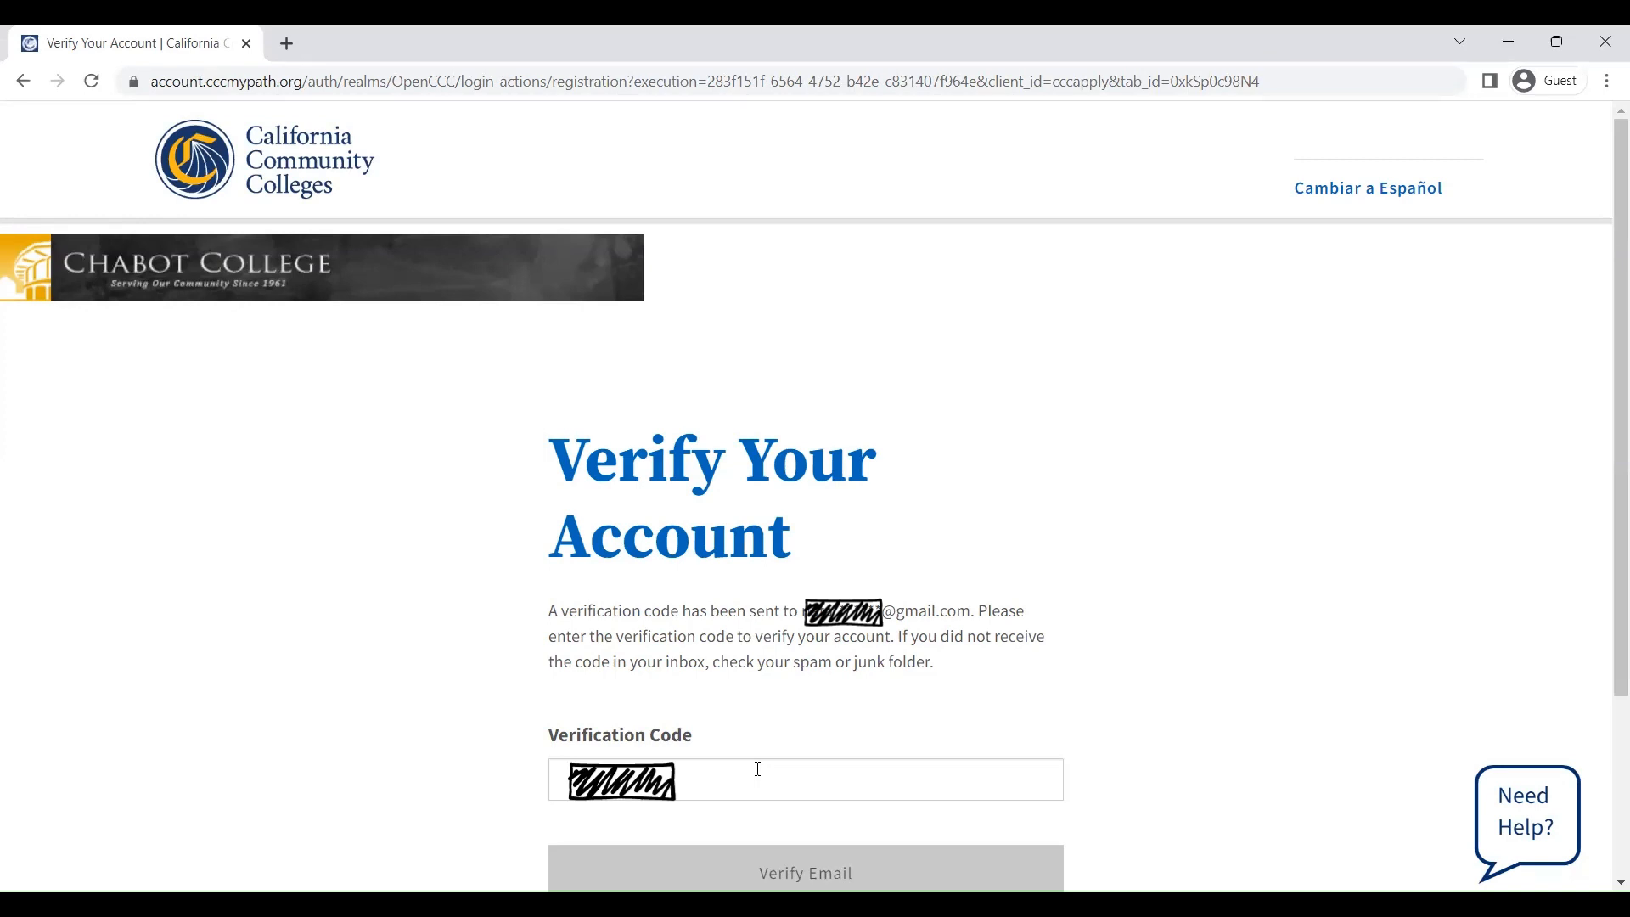
click(764, 767)
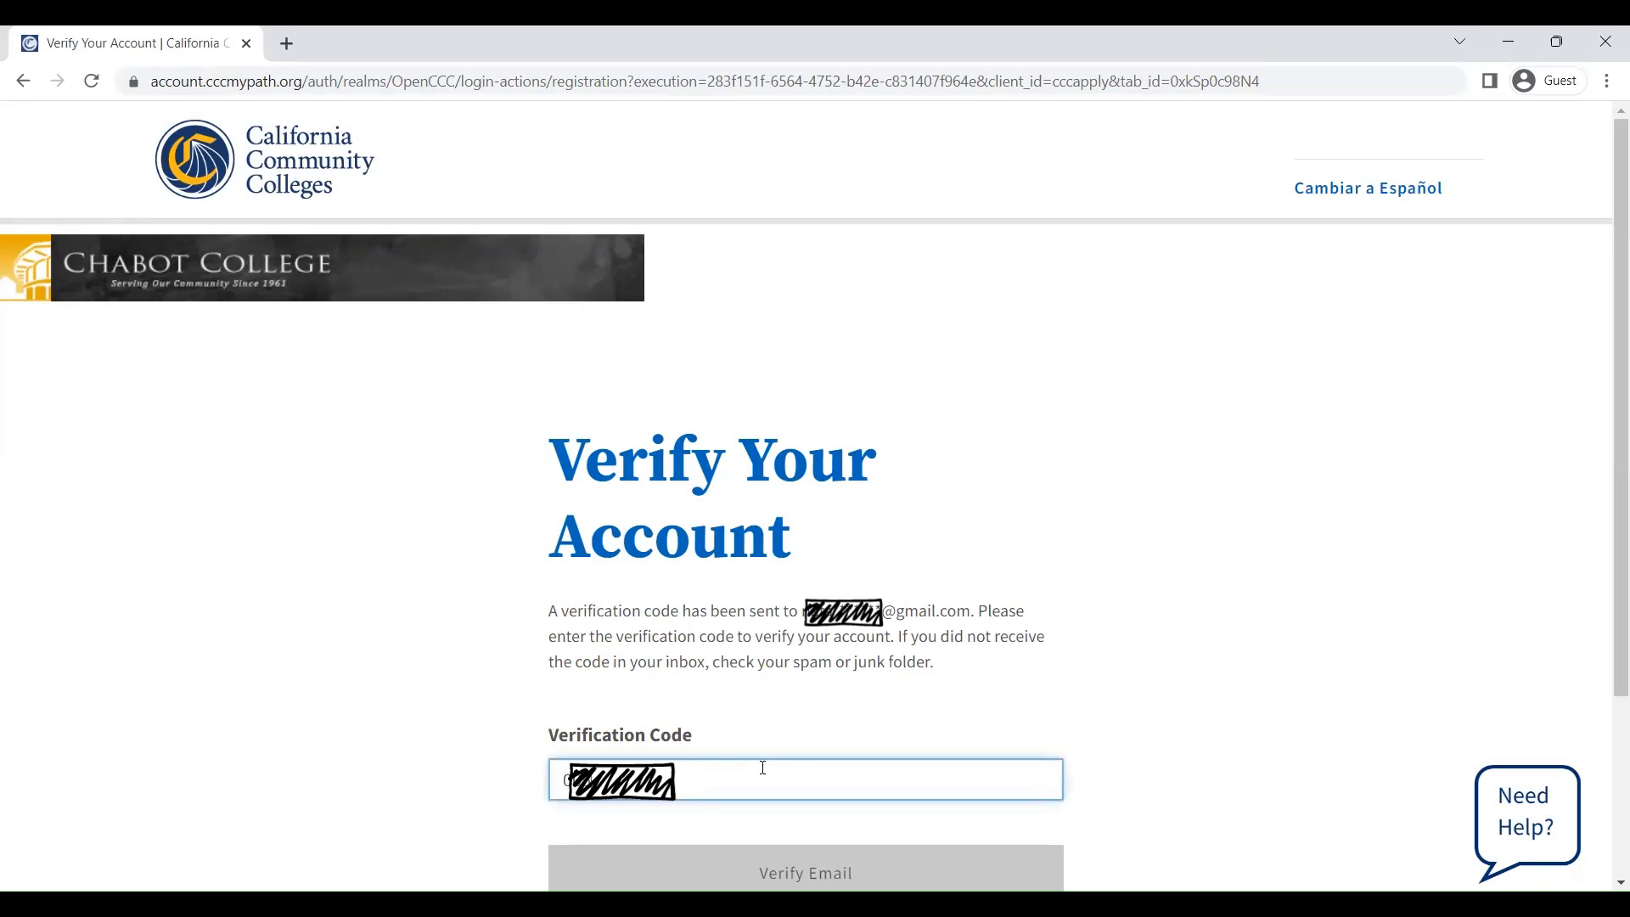
scroll(766, 722, down, 3)
click(773, 671)
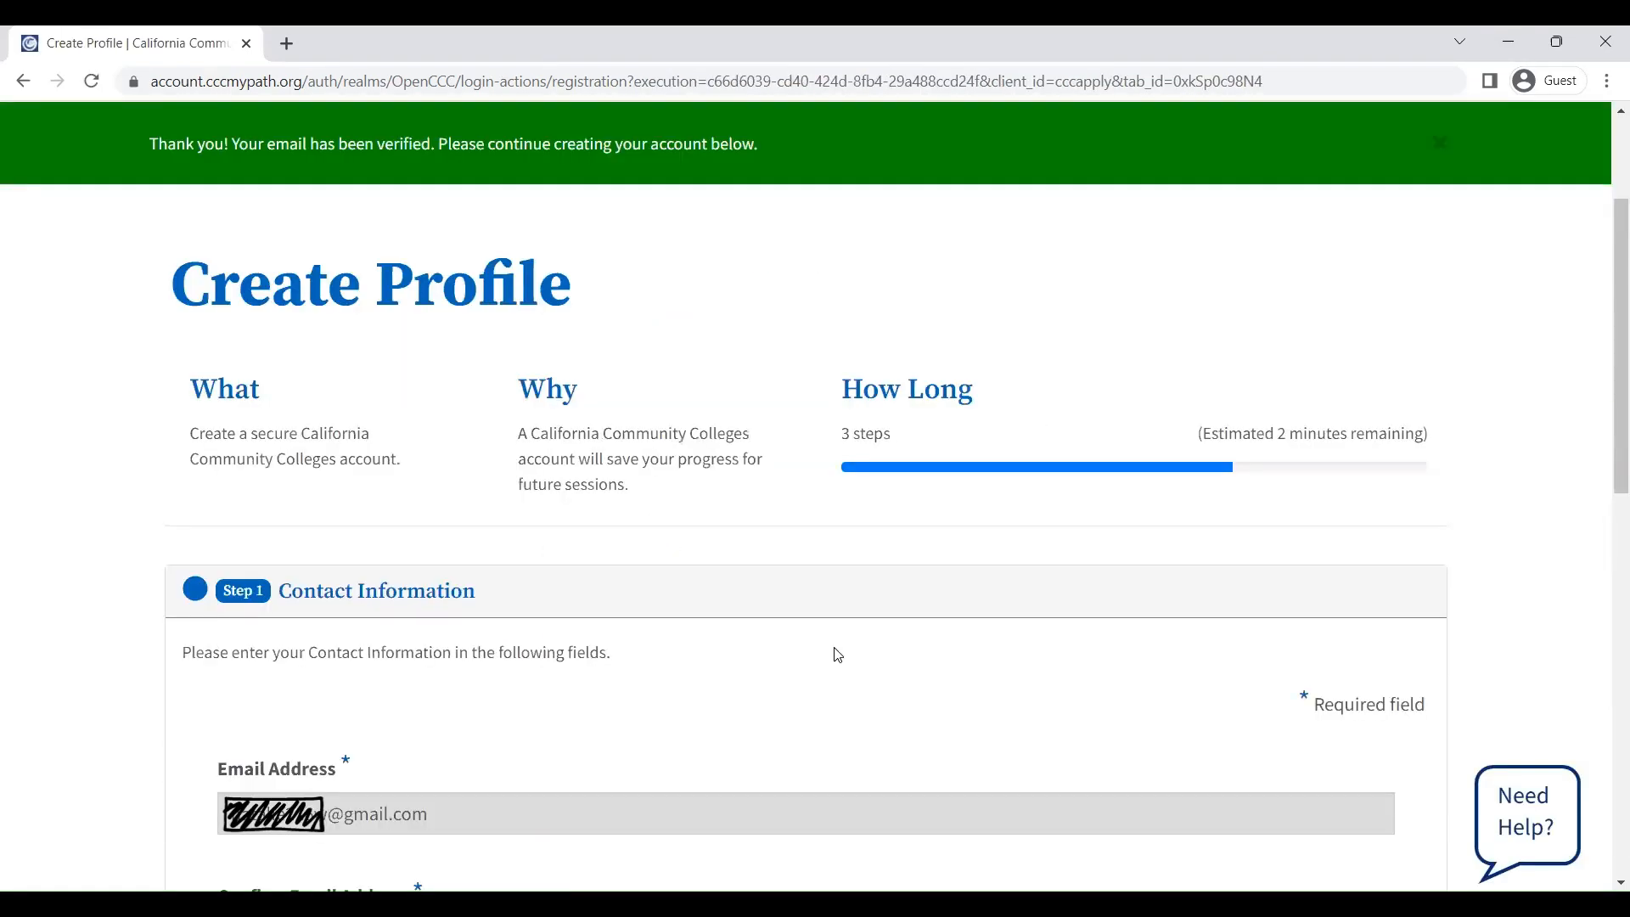
Fill in Contact Information: phone number, No to homelessness, zip code and street address
scroll(837, 655, down, 5)
click(530, 523)
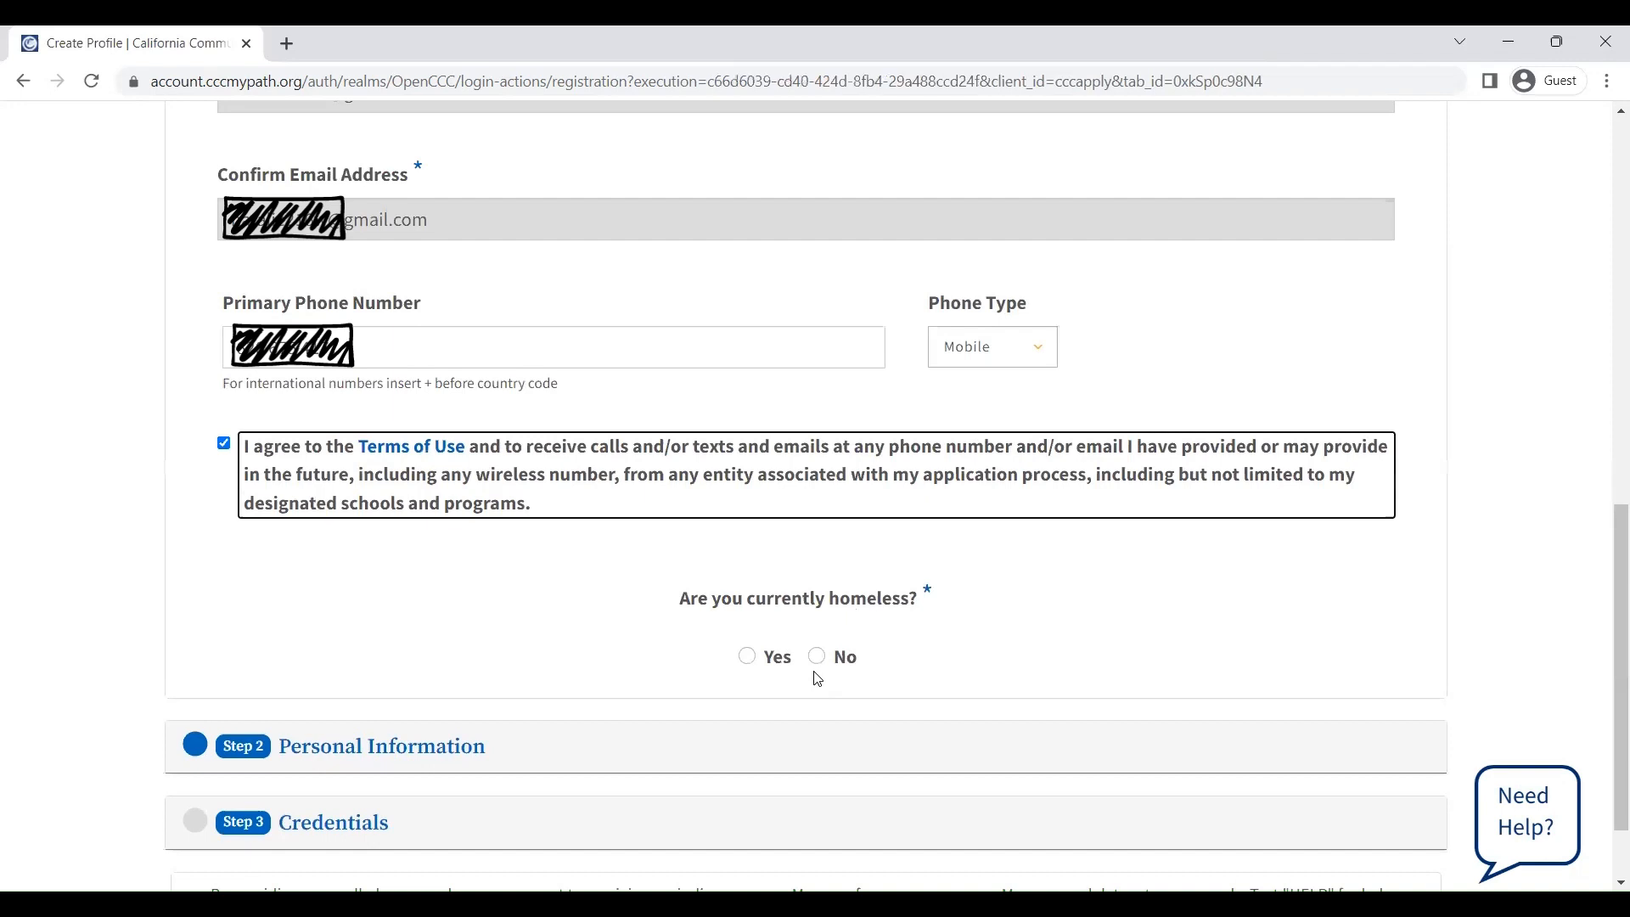
click(816, 656)
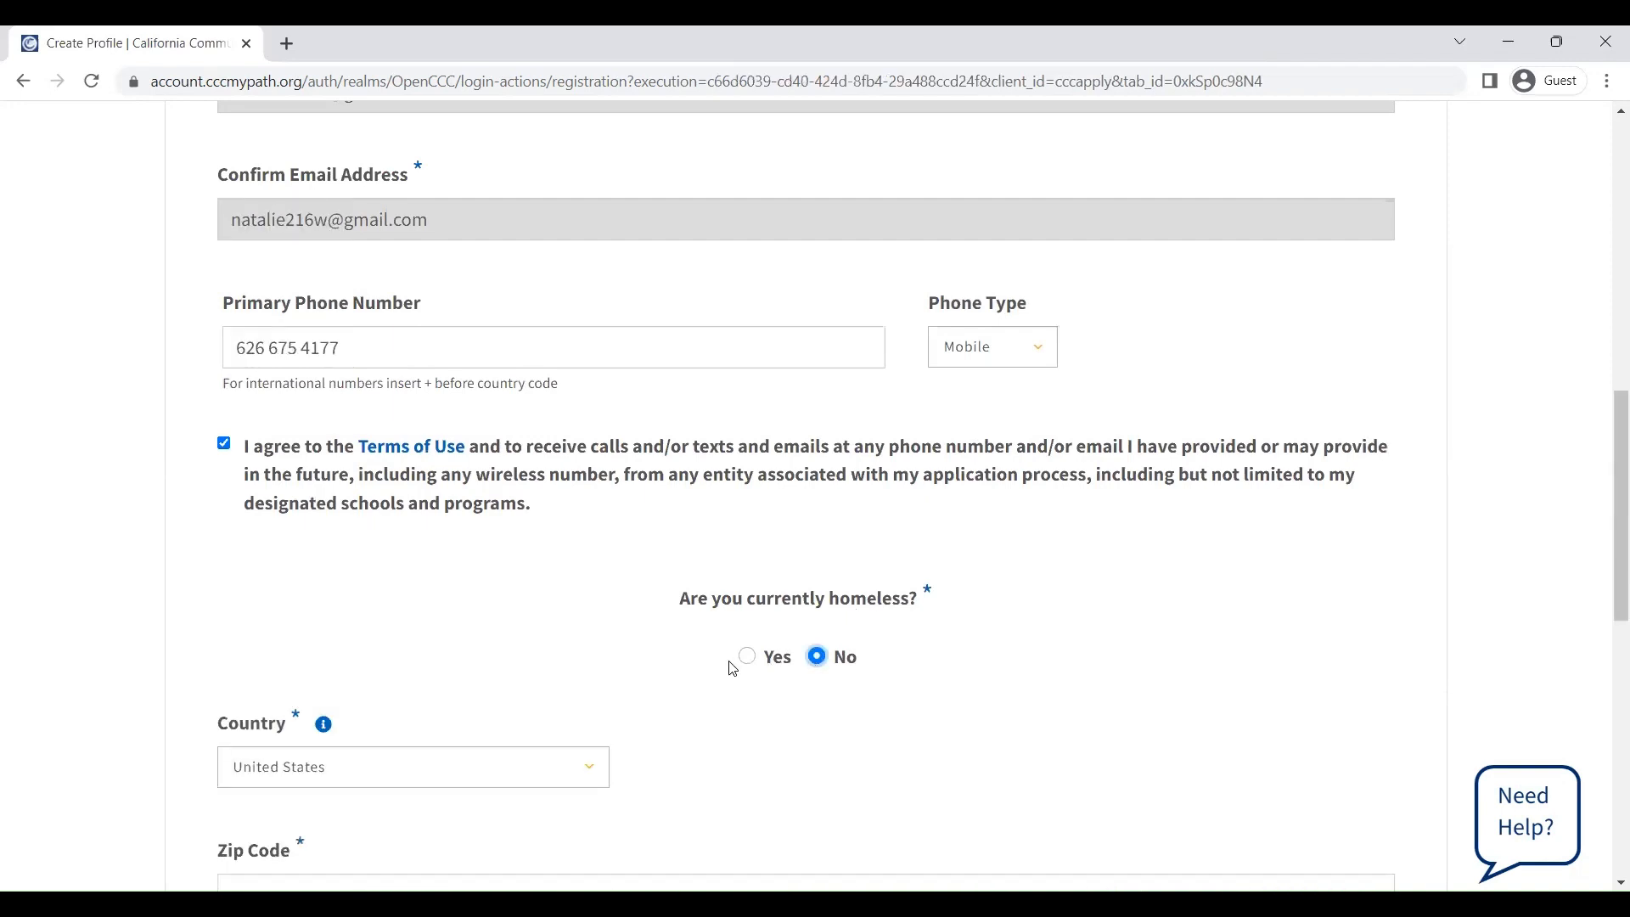
scroll(733, 669, down, 3)
click(305, 575)
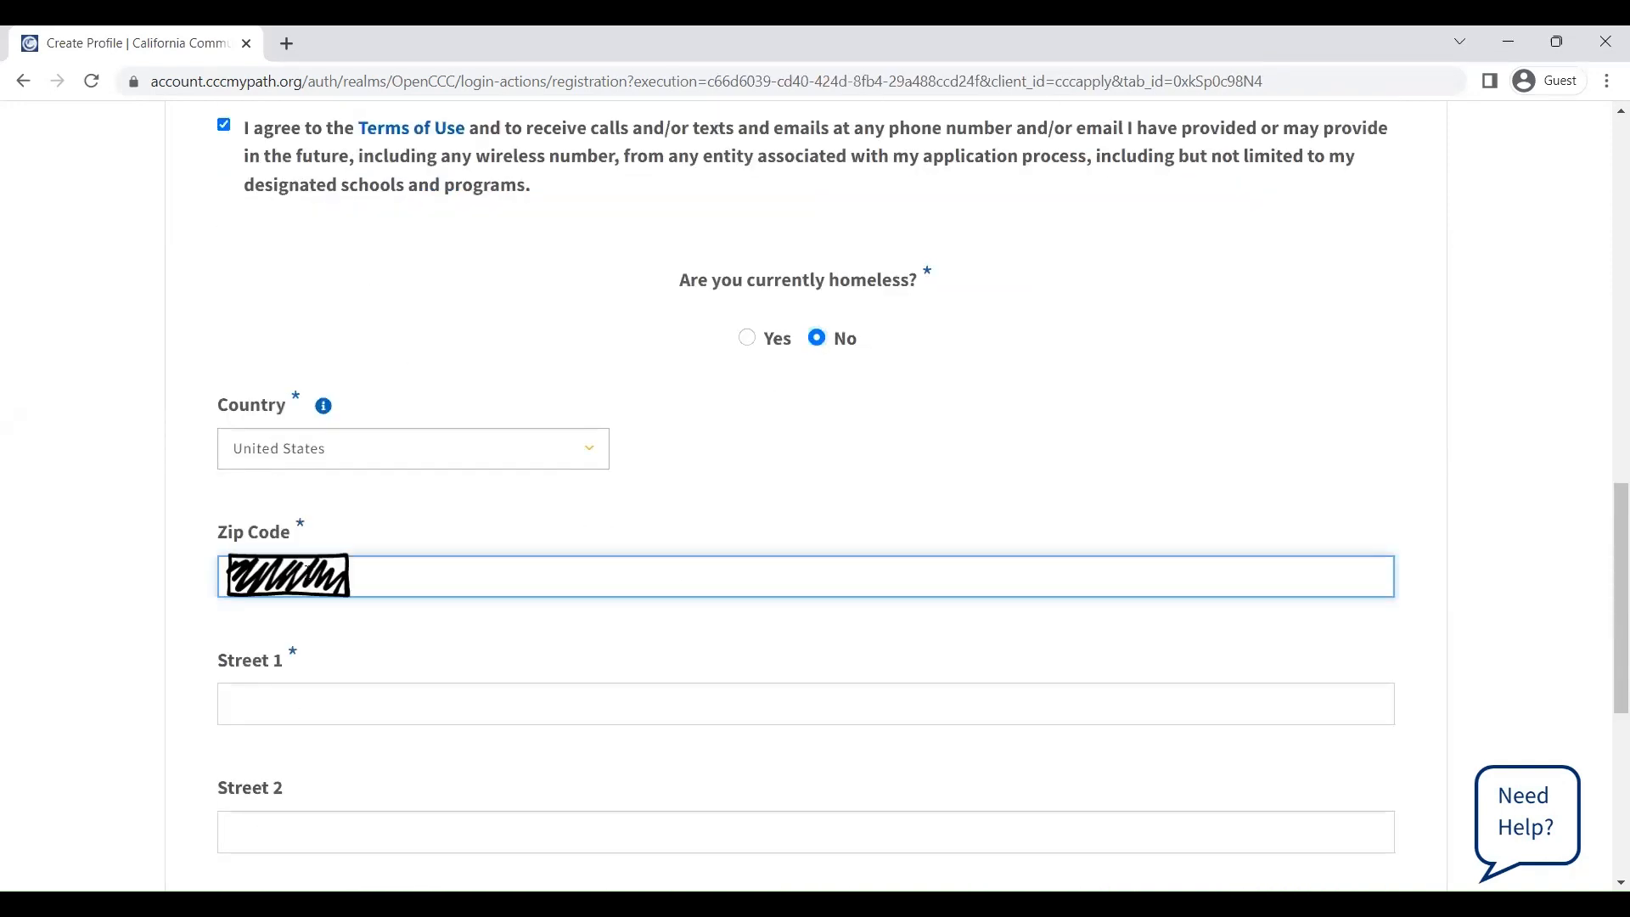
text(*****)
click(309, 703)
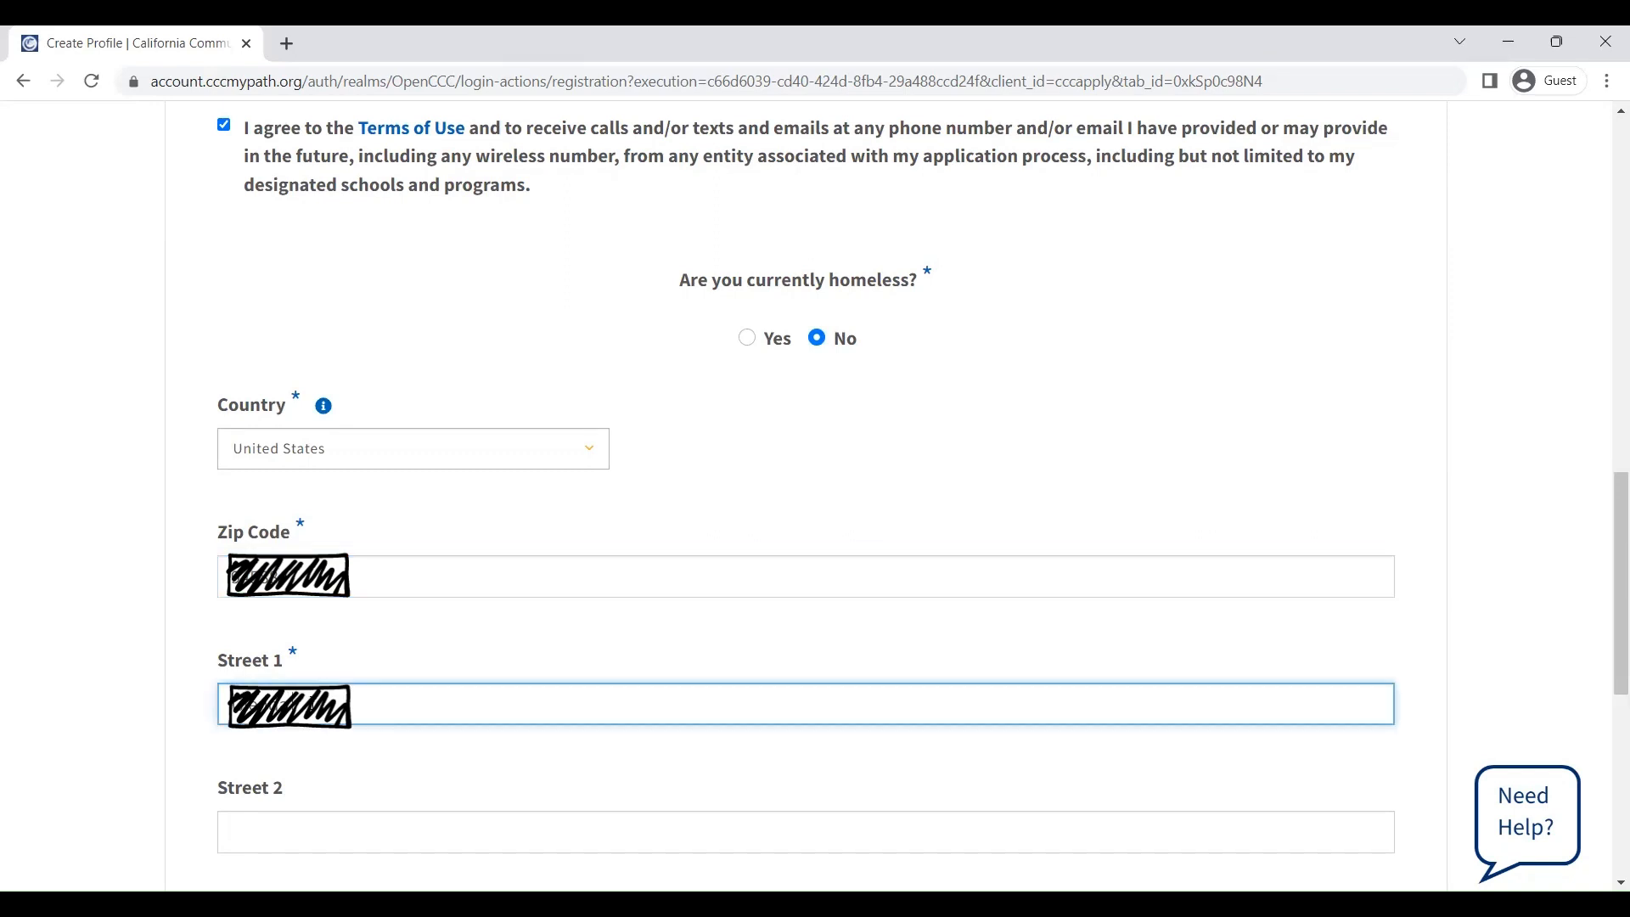
scroll(1367, 752, down, 4)
click(1379, 759)
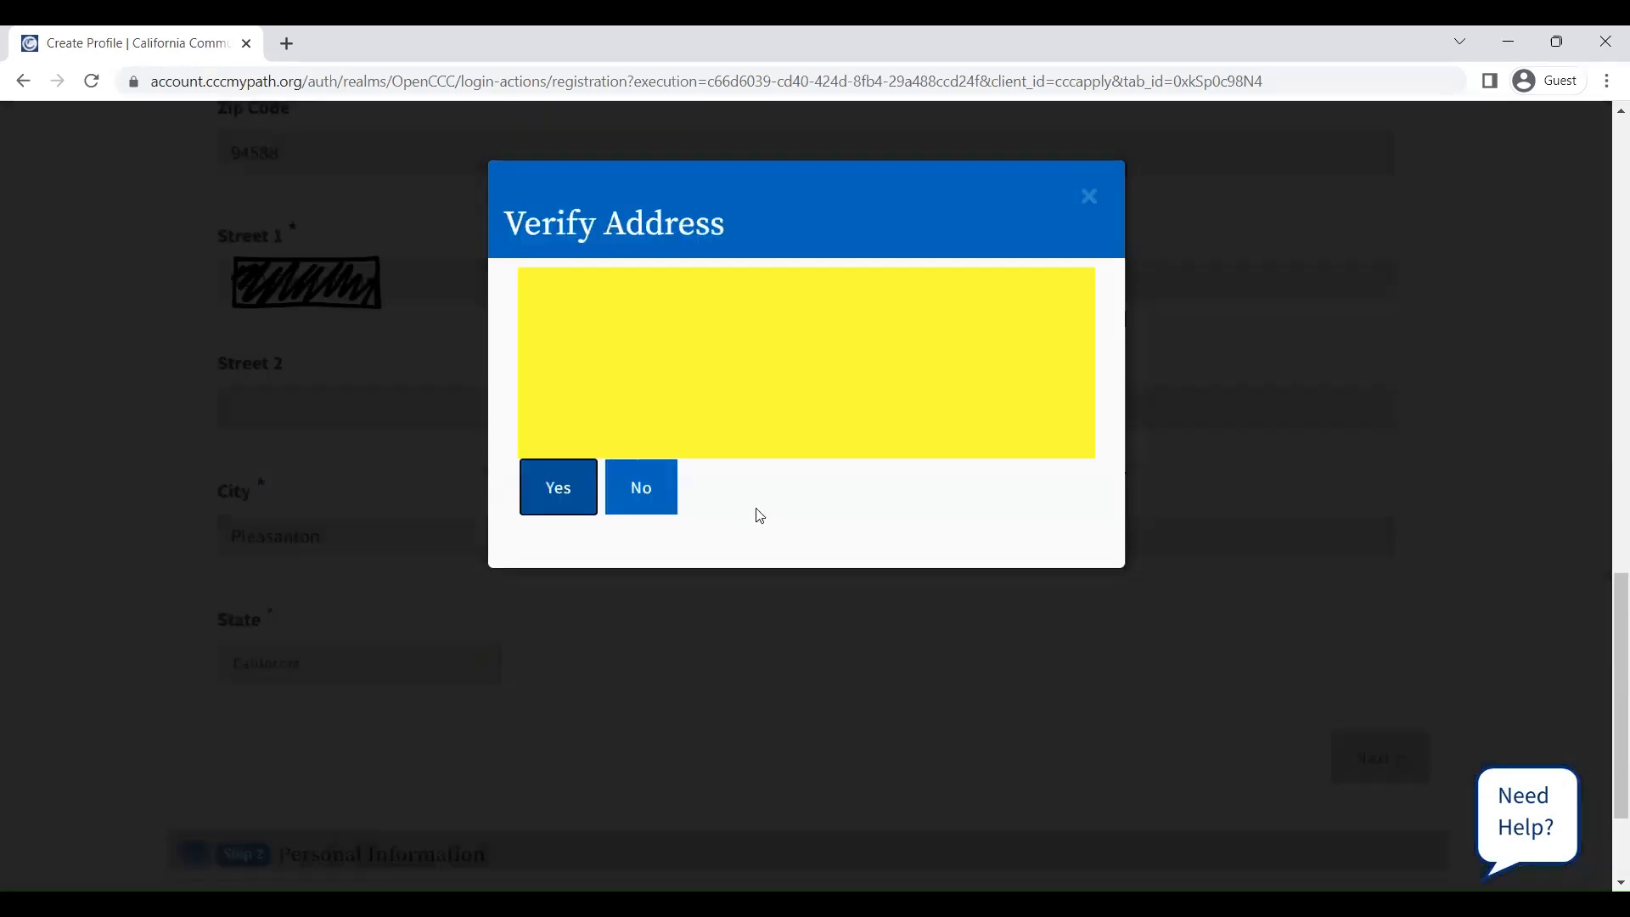
click(574, 478)
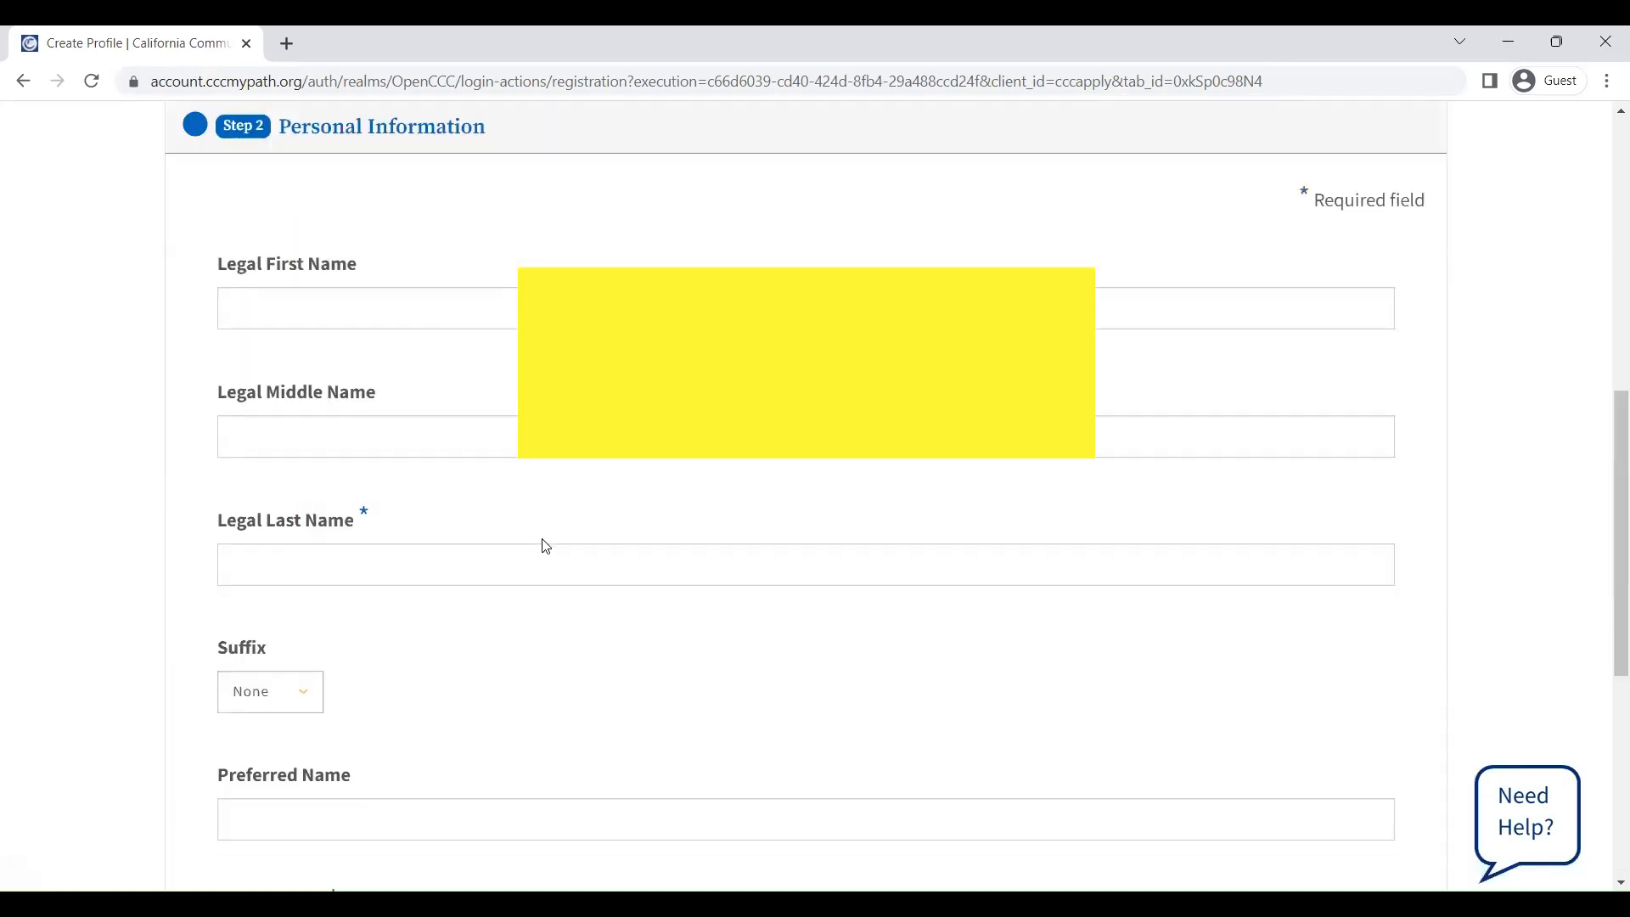
click(333, 507)
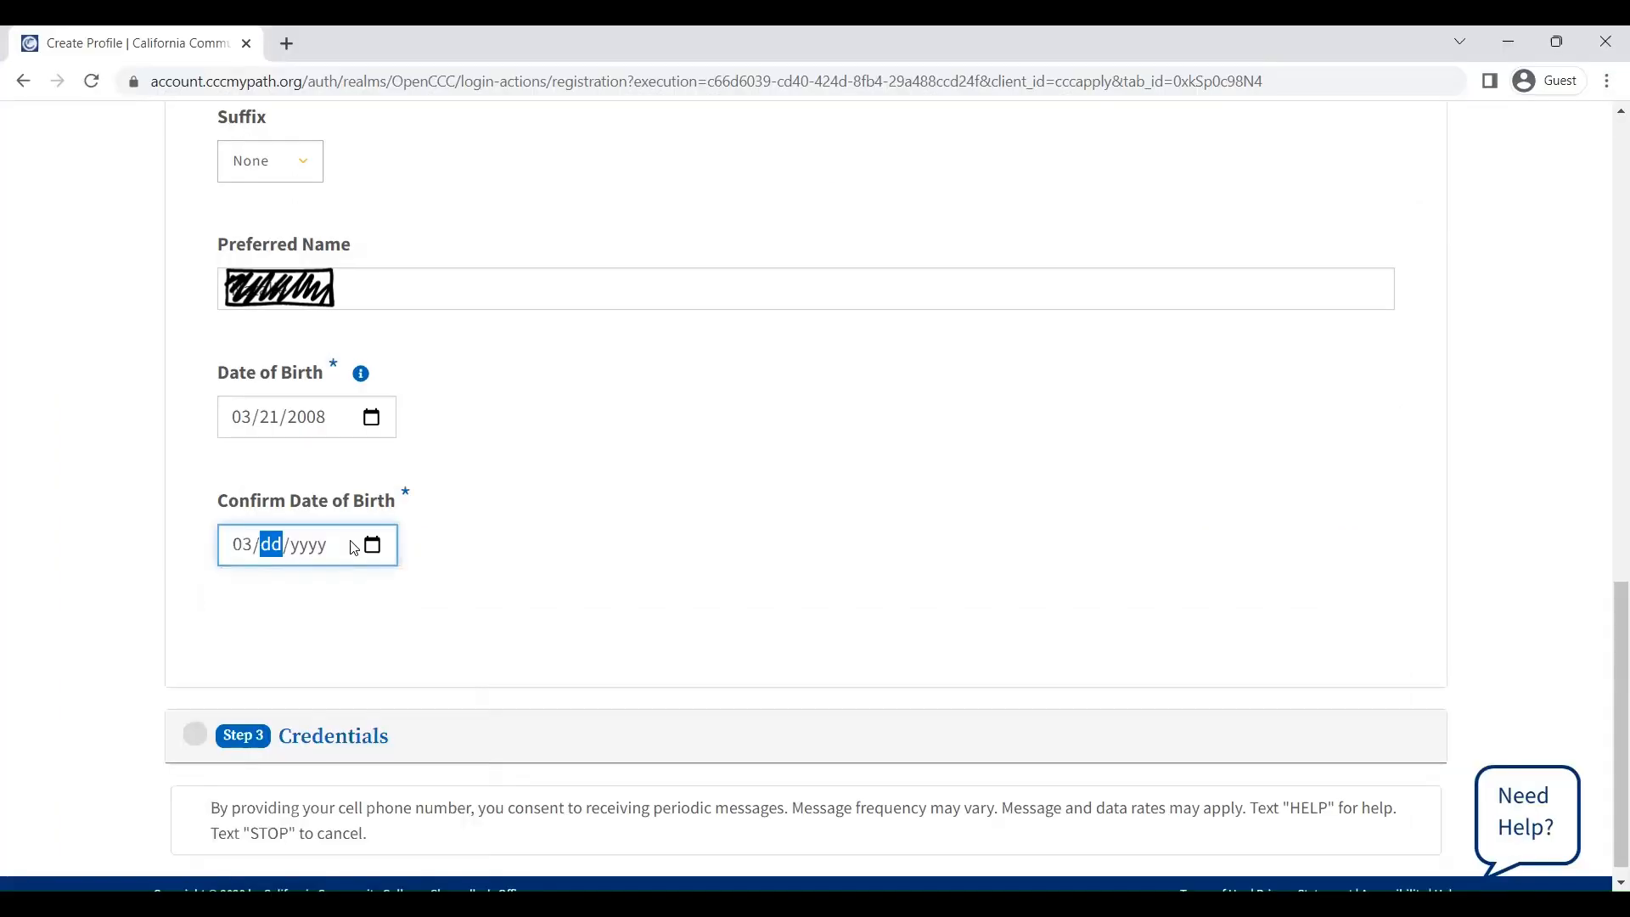
text(21/200)
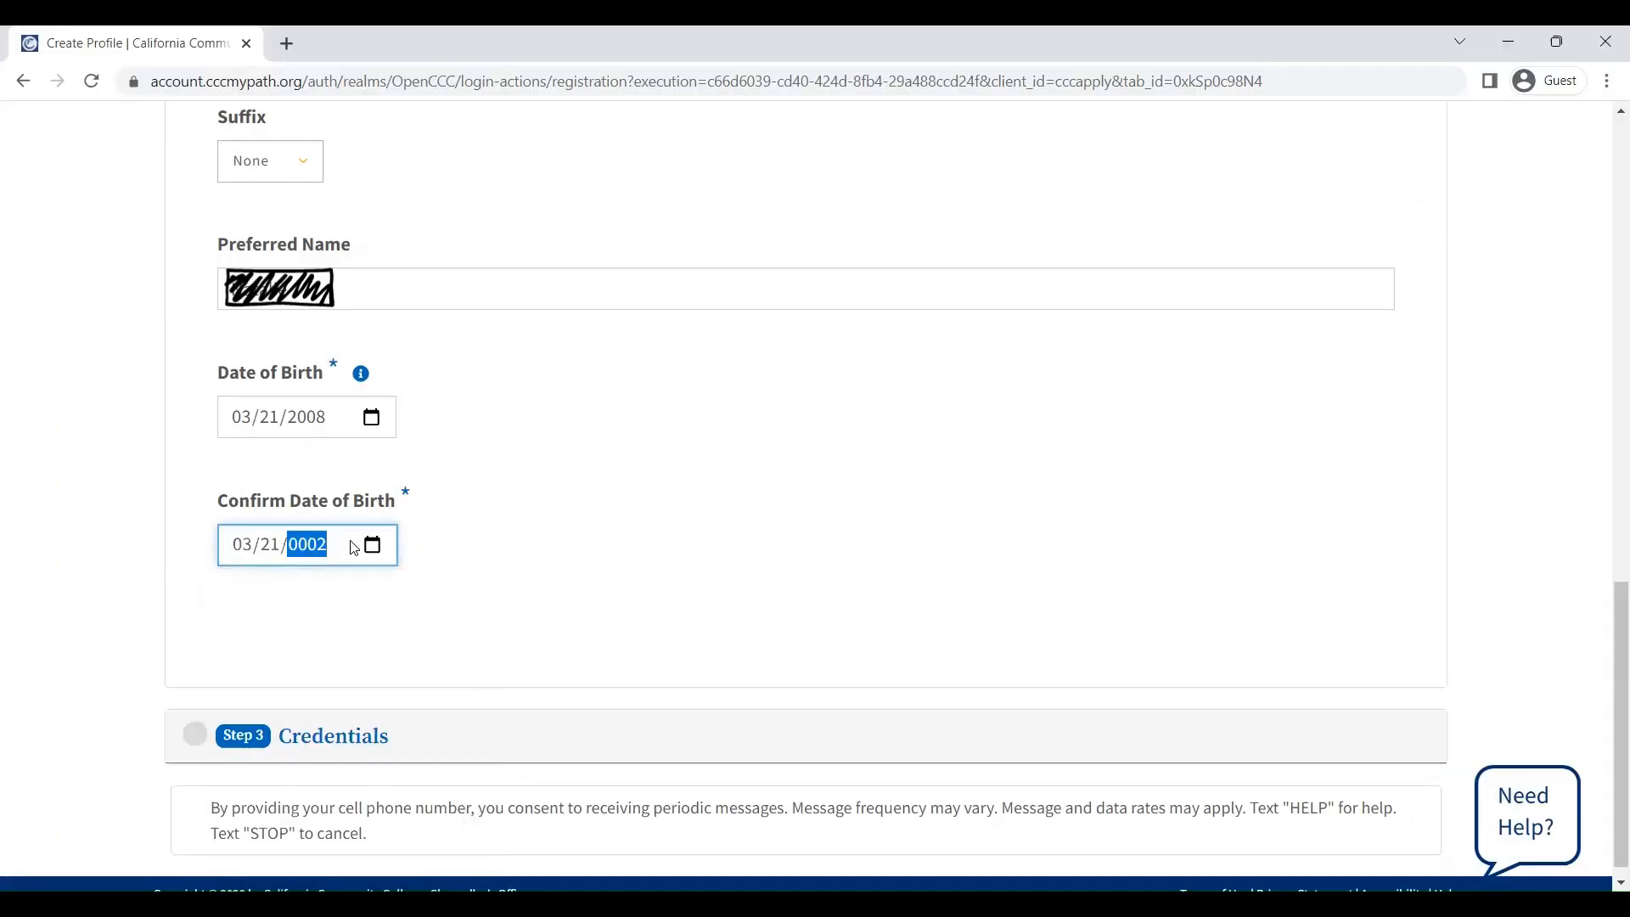
text(8)
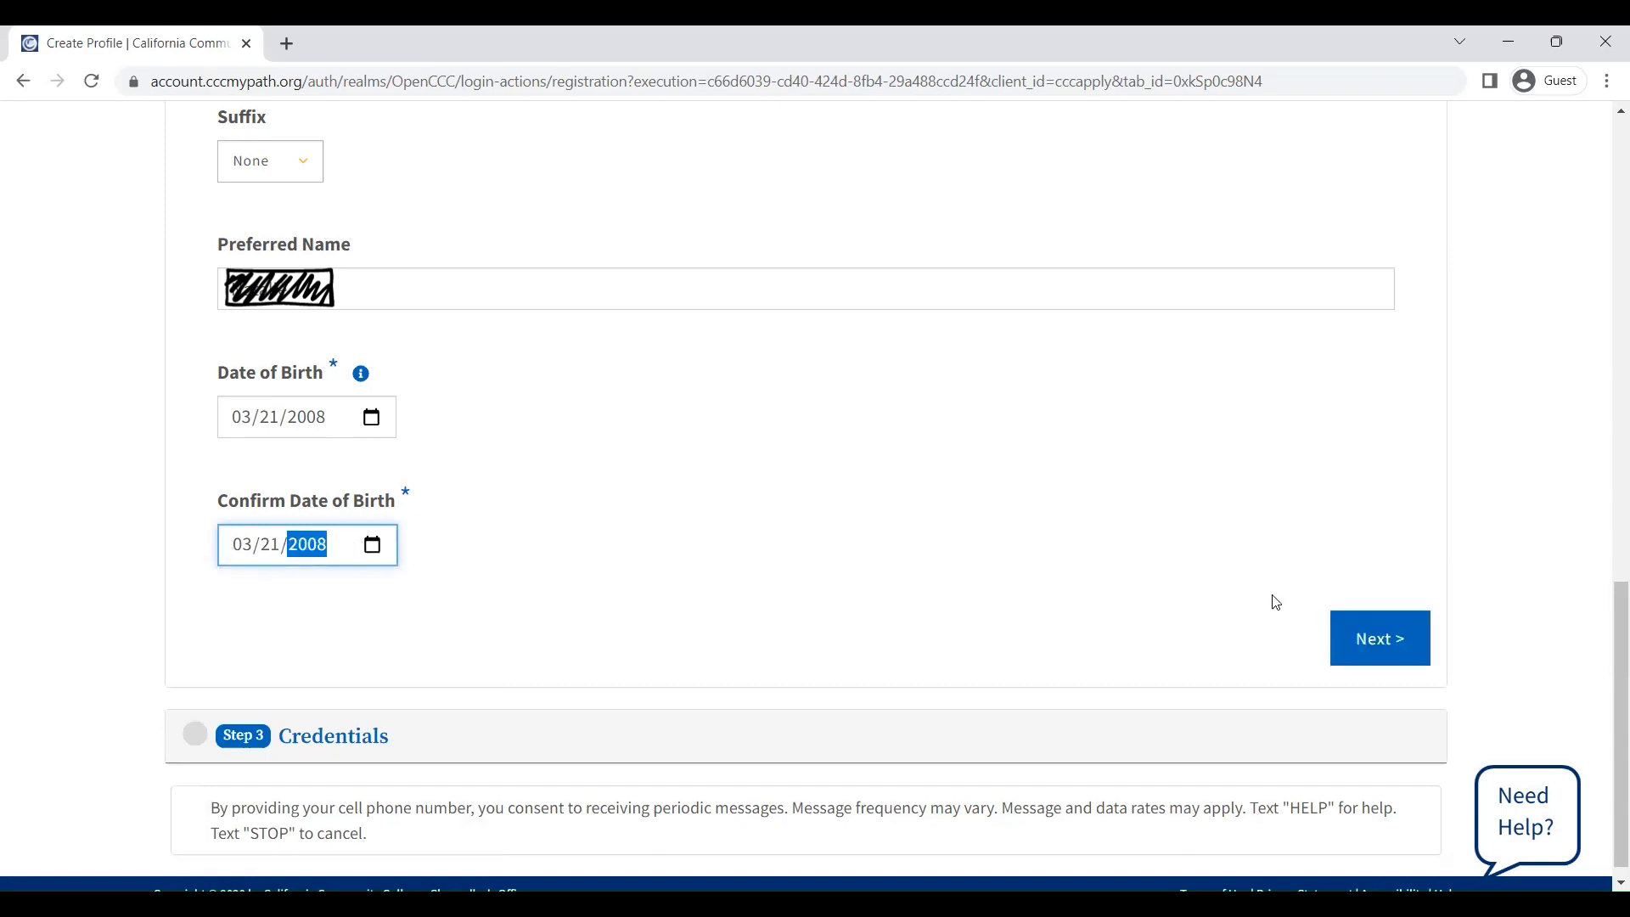
click(1404, 670)
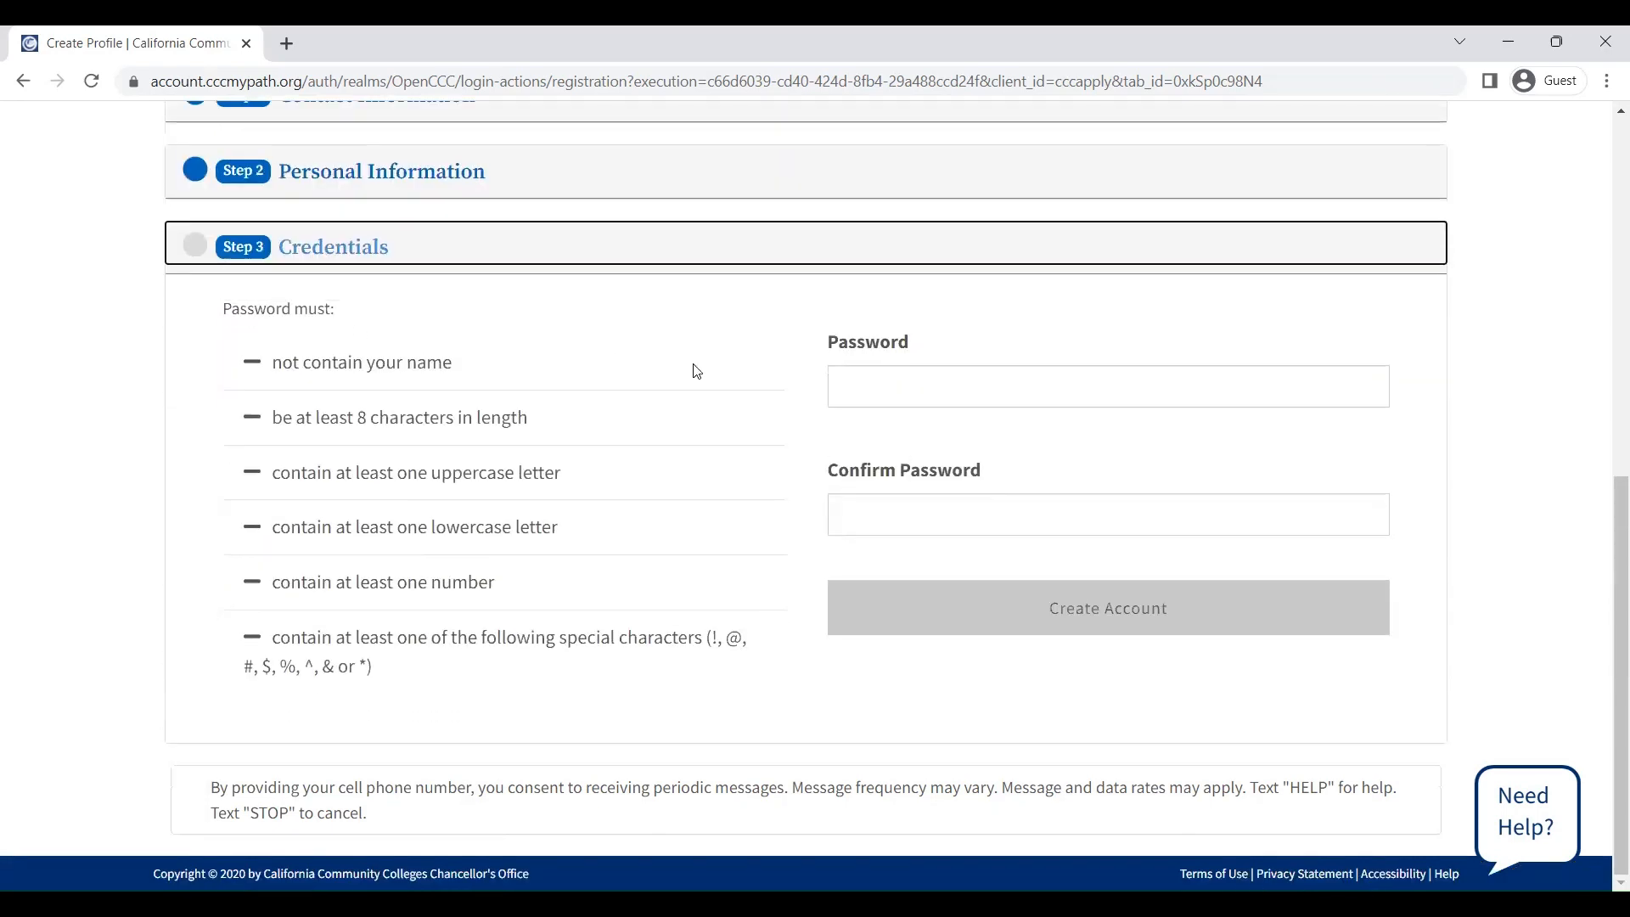
Enter and confirm a password that meets every rule, then create the account
click(950, 393)
text(••••••)
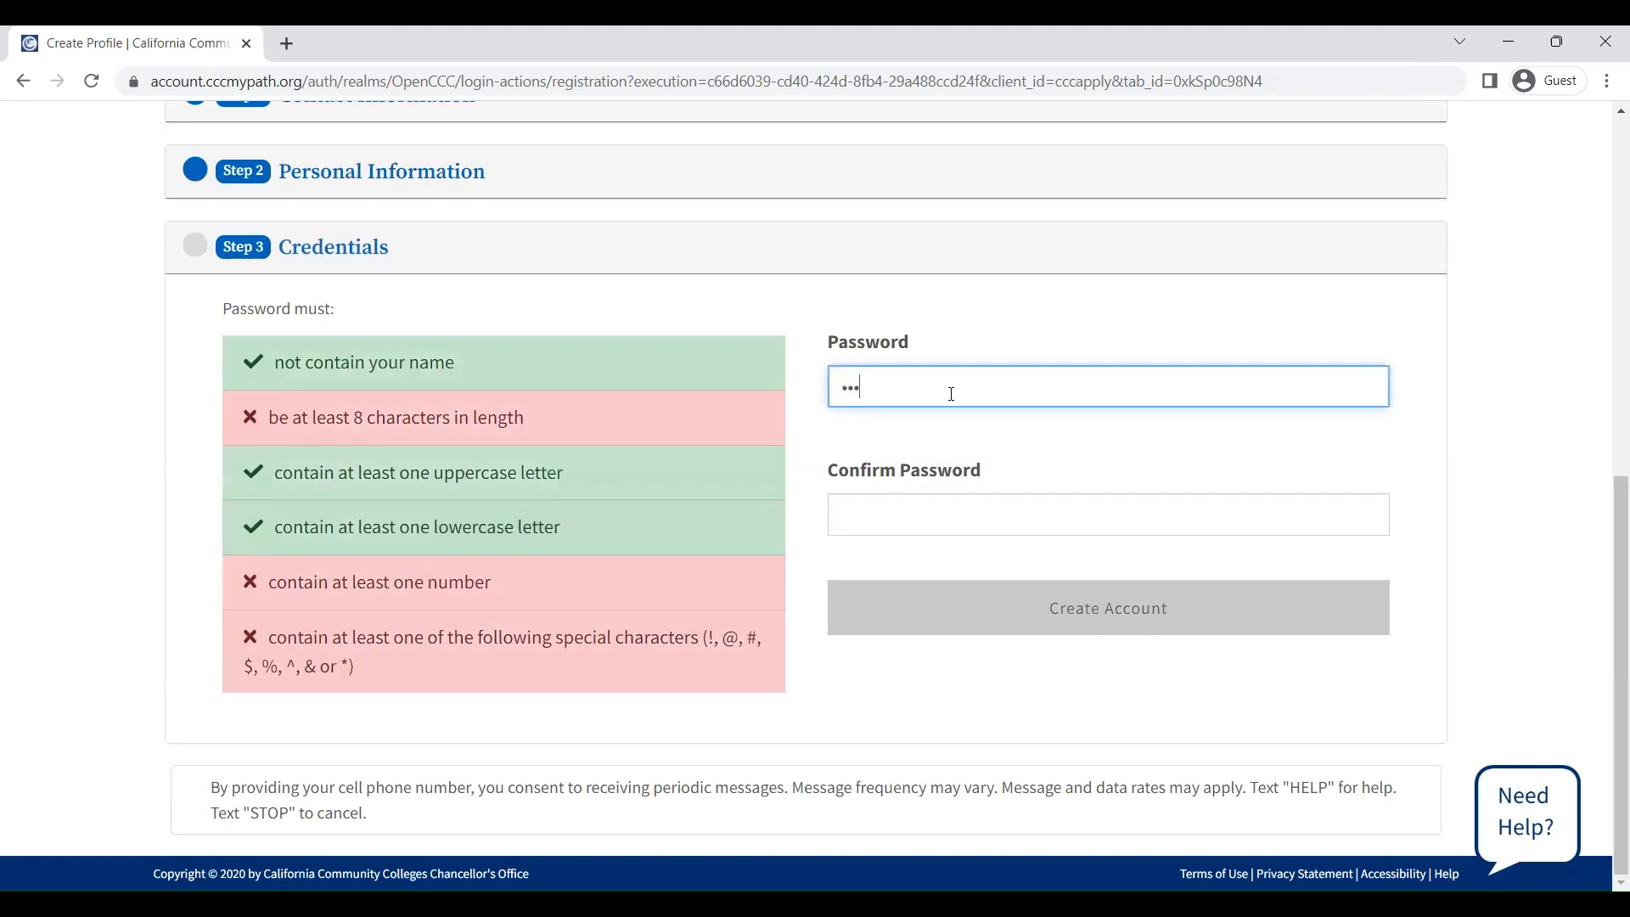
text(•••)
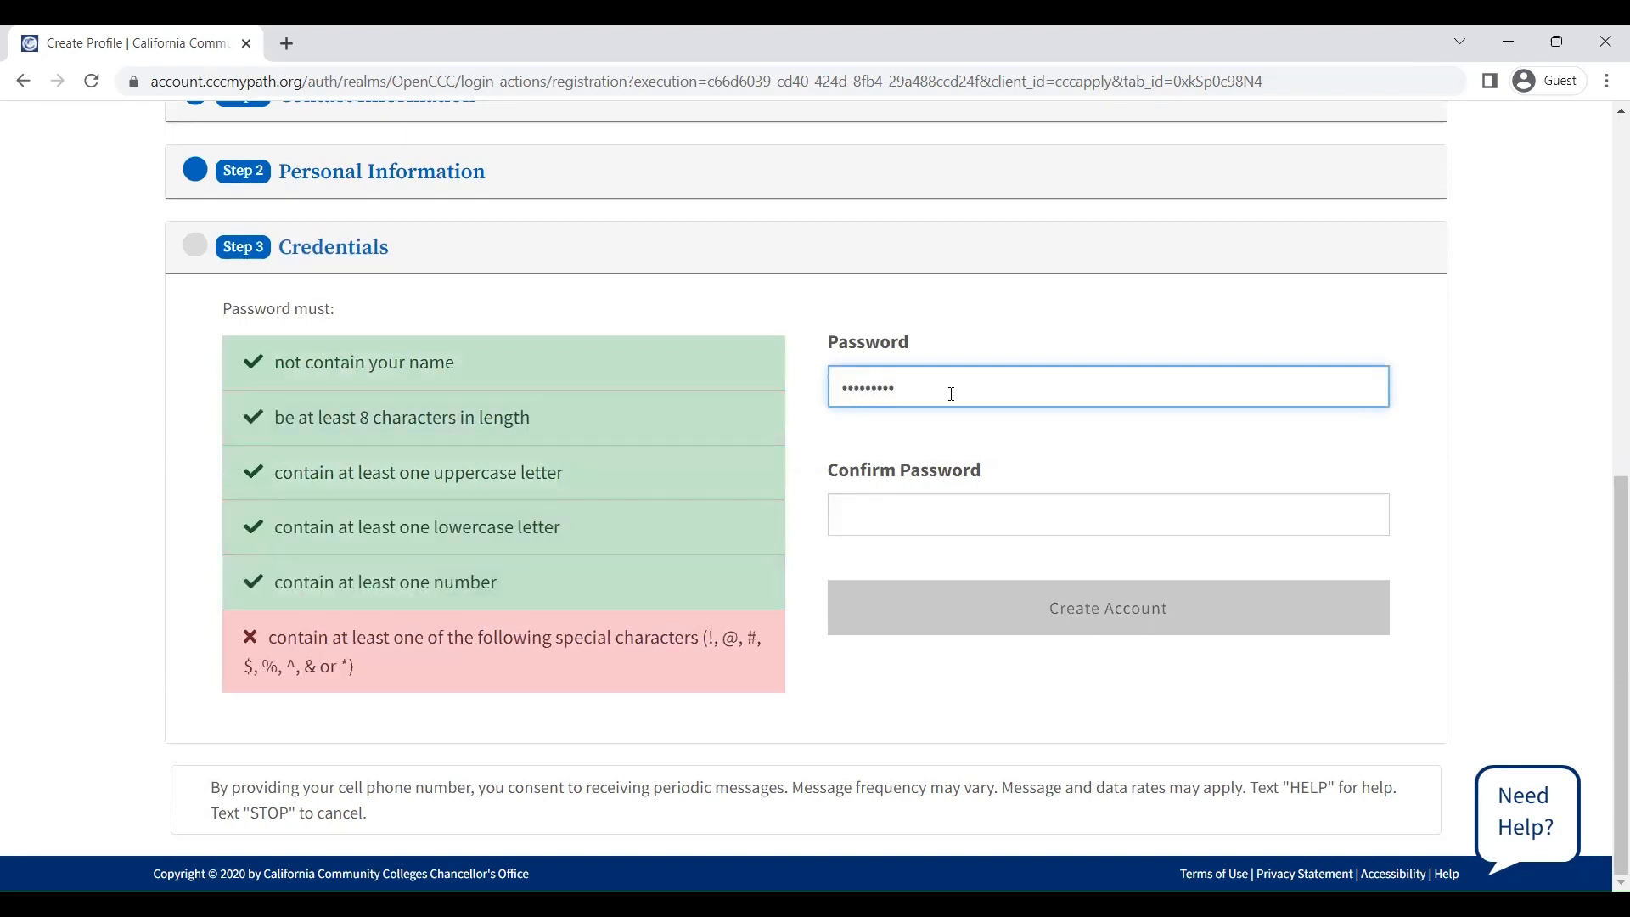
text(•)
click(1046, 505)
text(•••)
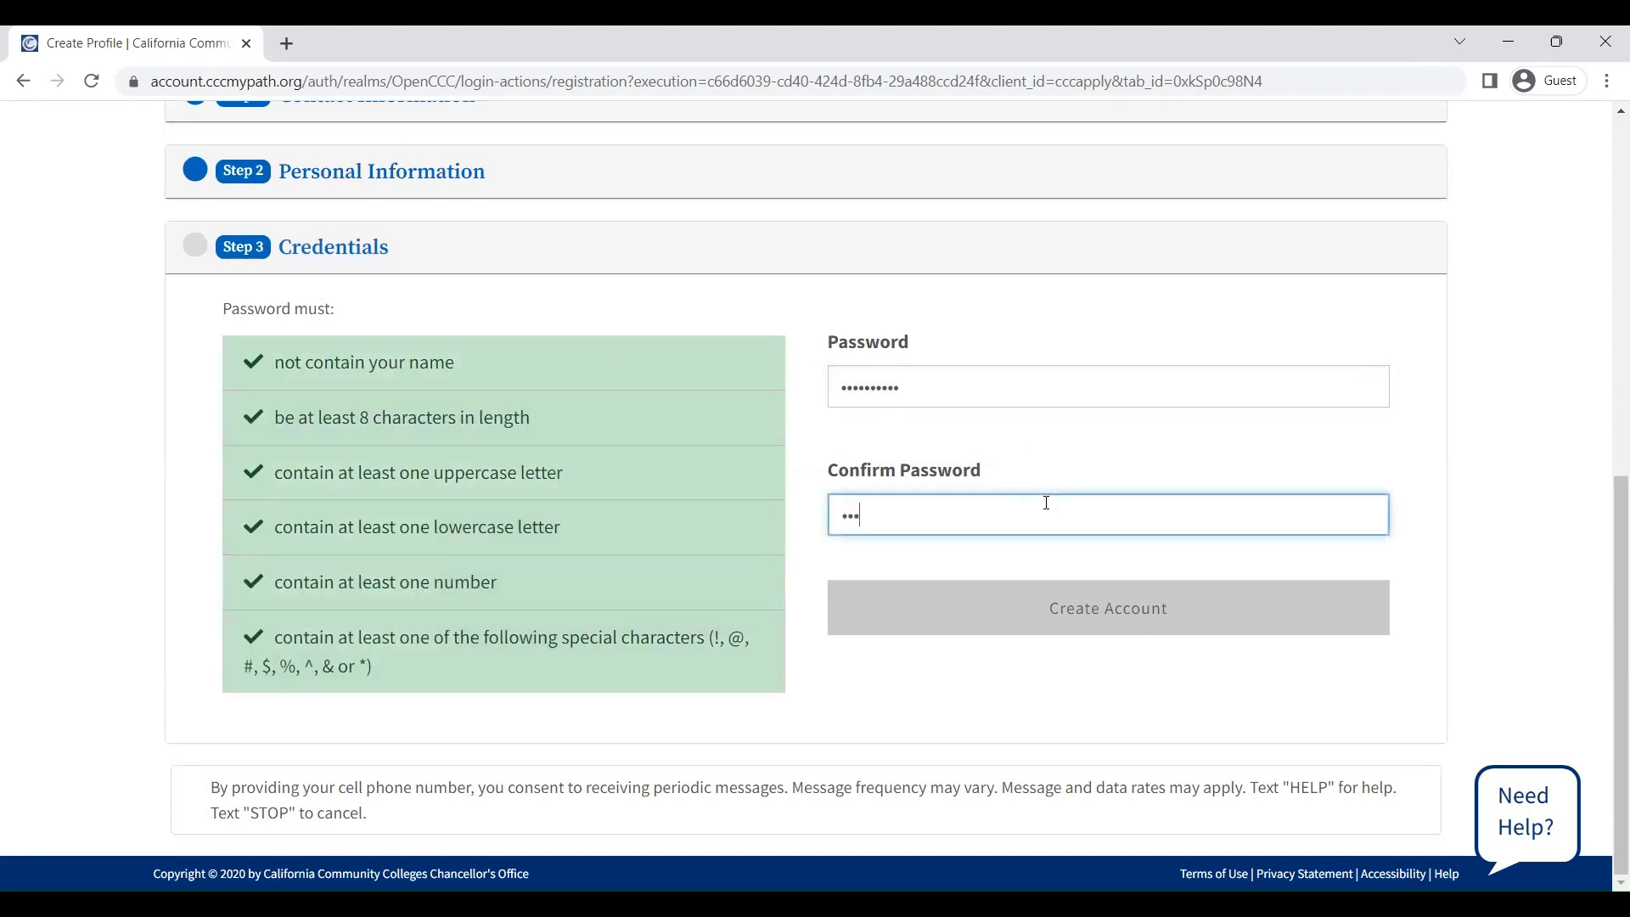
text(•••••••)
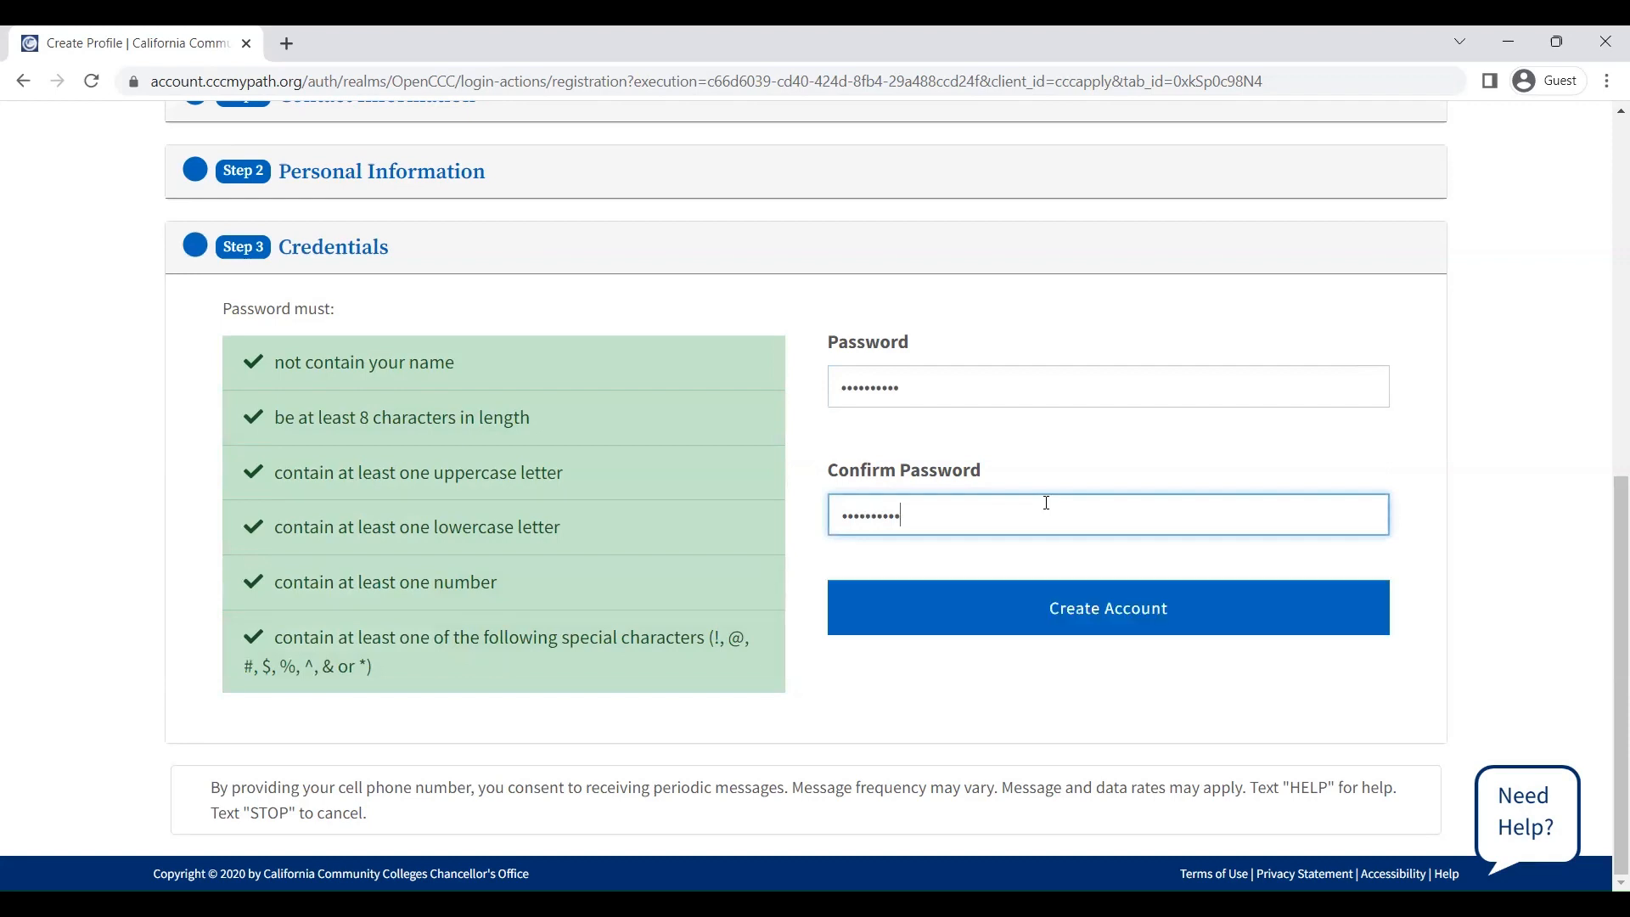
click(1098, 632)
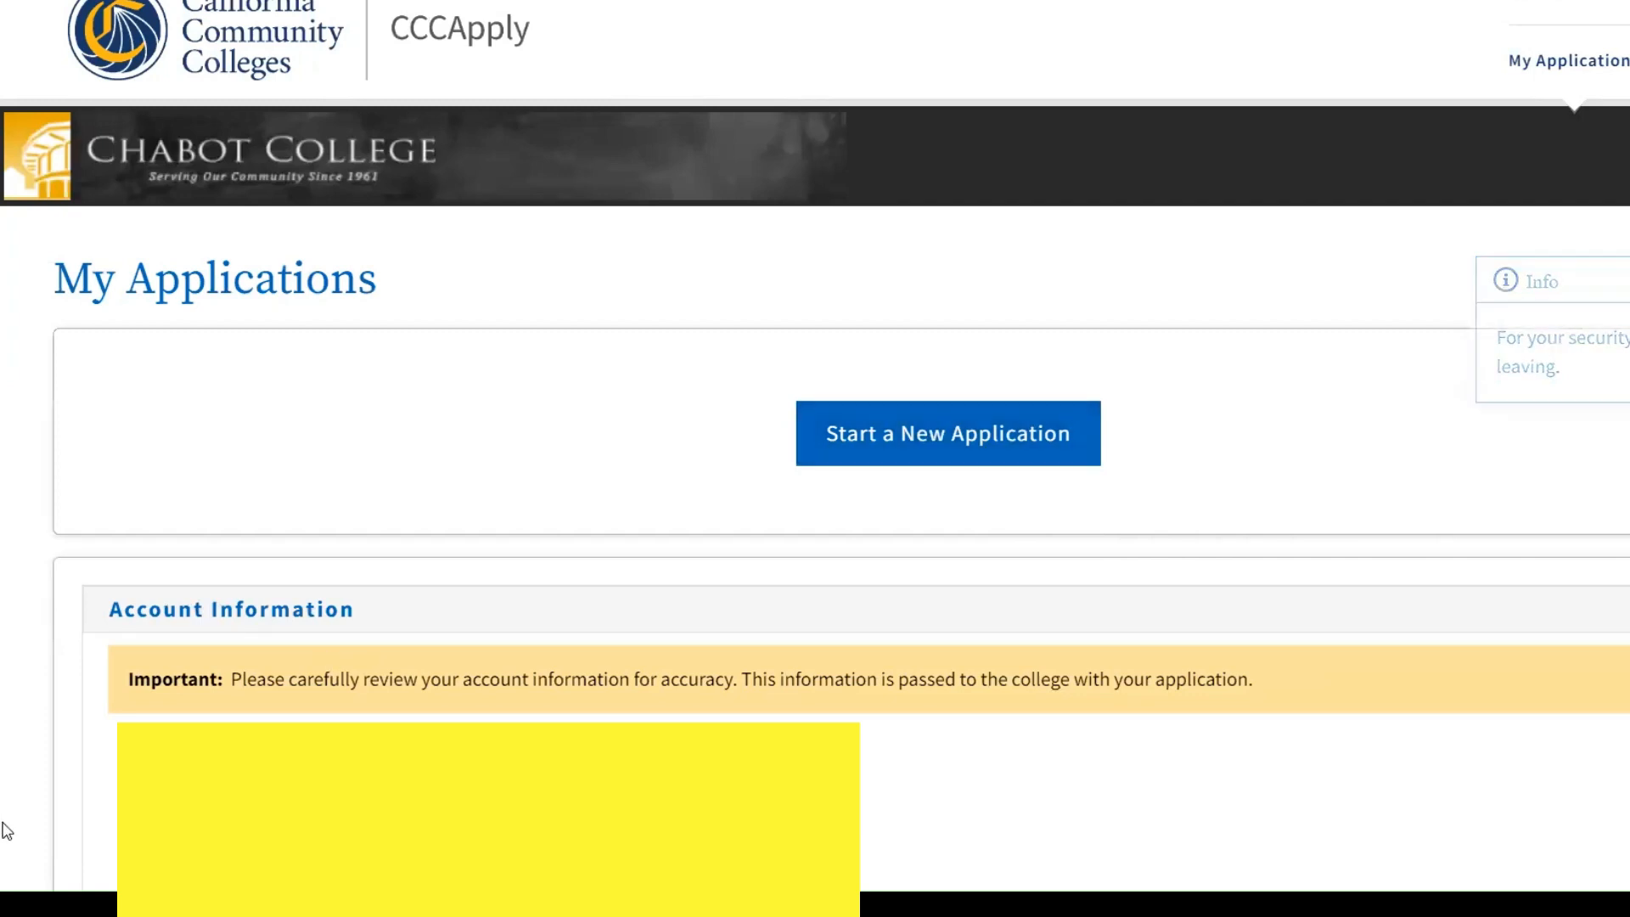
Start a new Chabot College application and choose Summer 2023 as the term
click(977, 442)
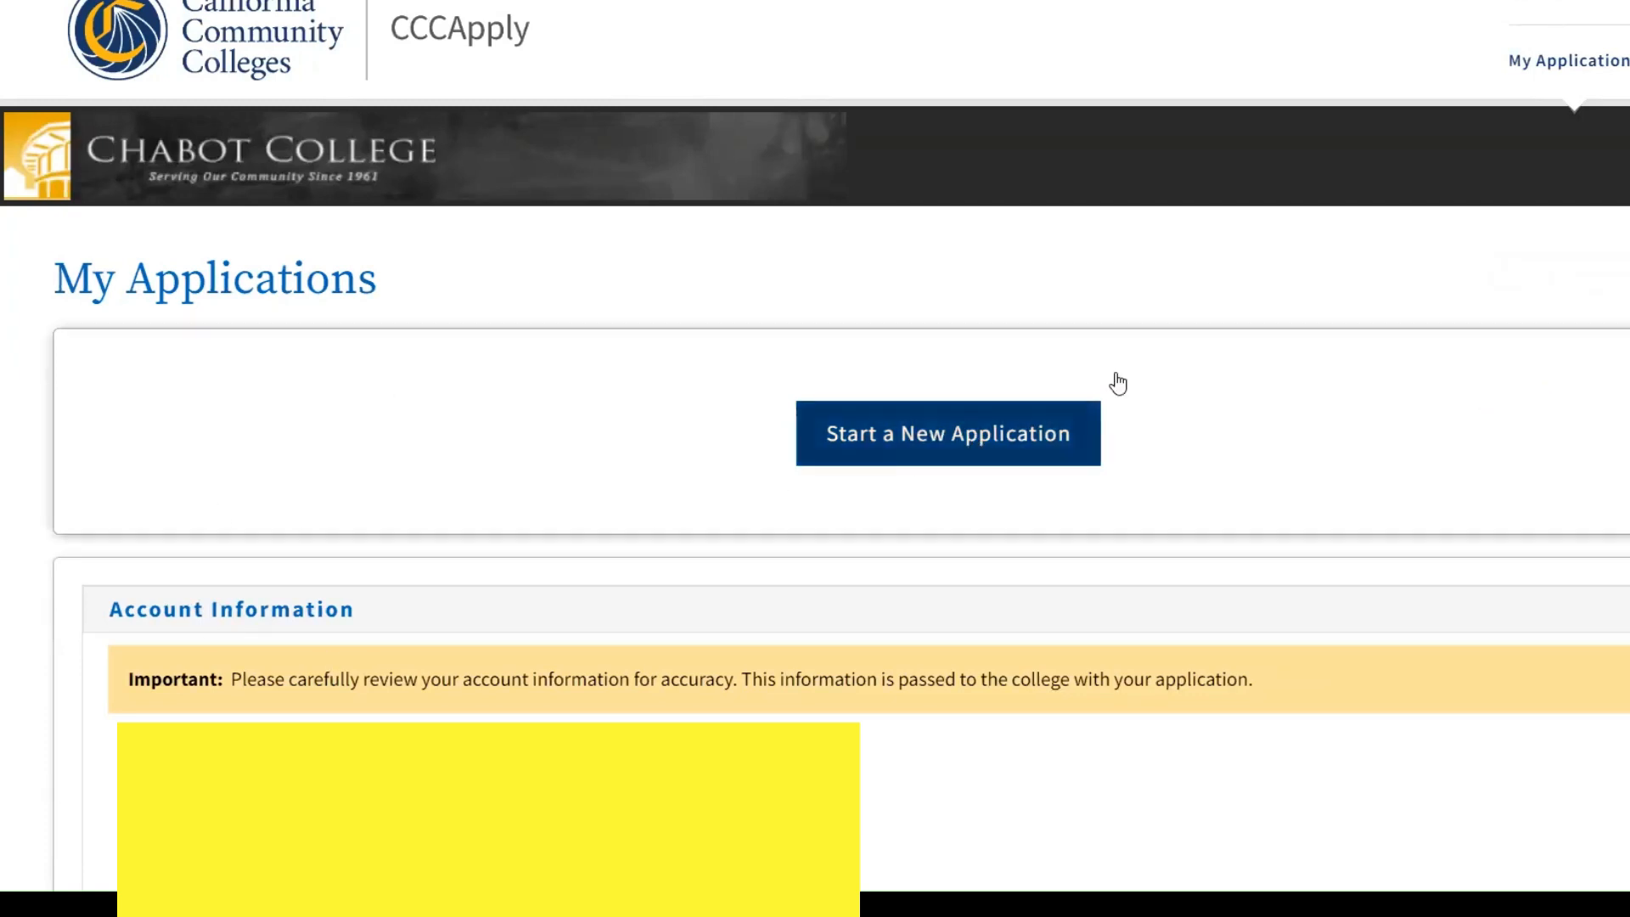
scroll(895, 535, down, 4)
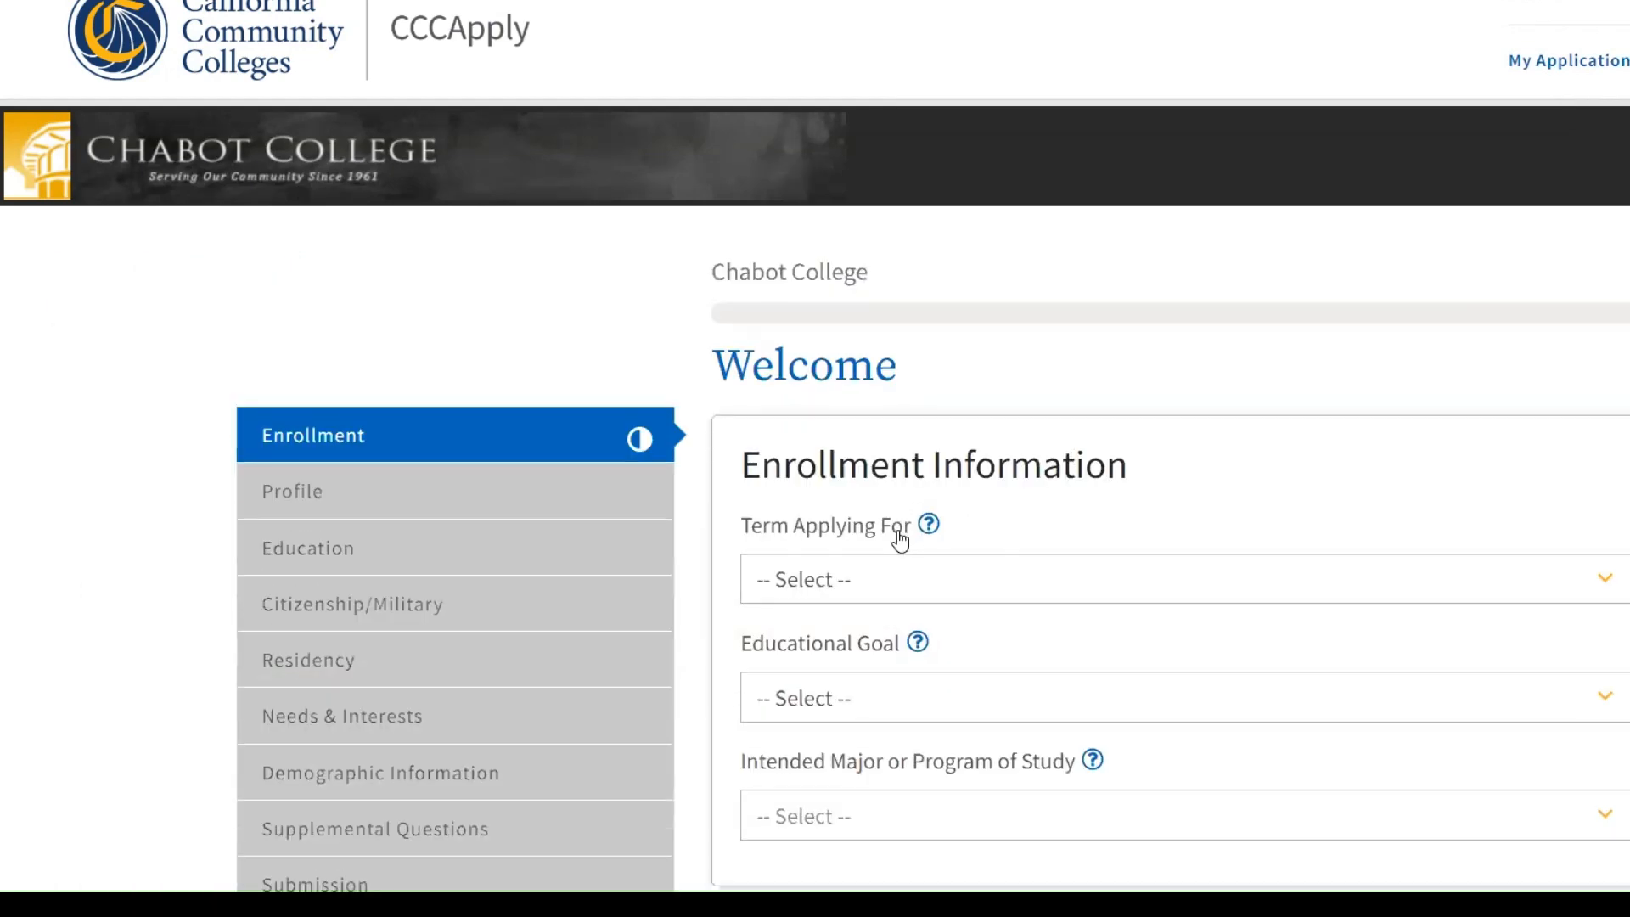
scroll(844, 399, up, 3)
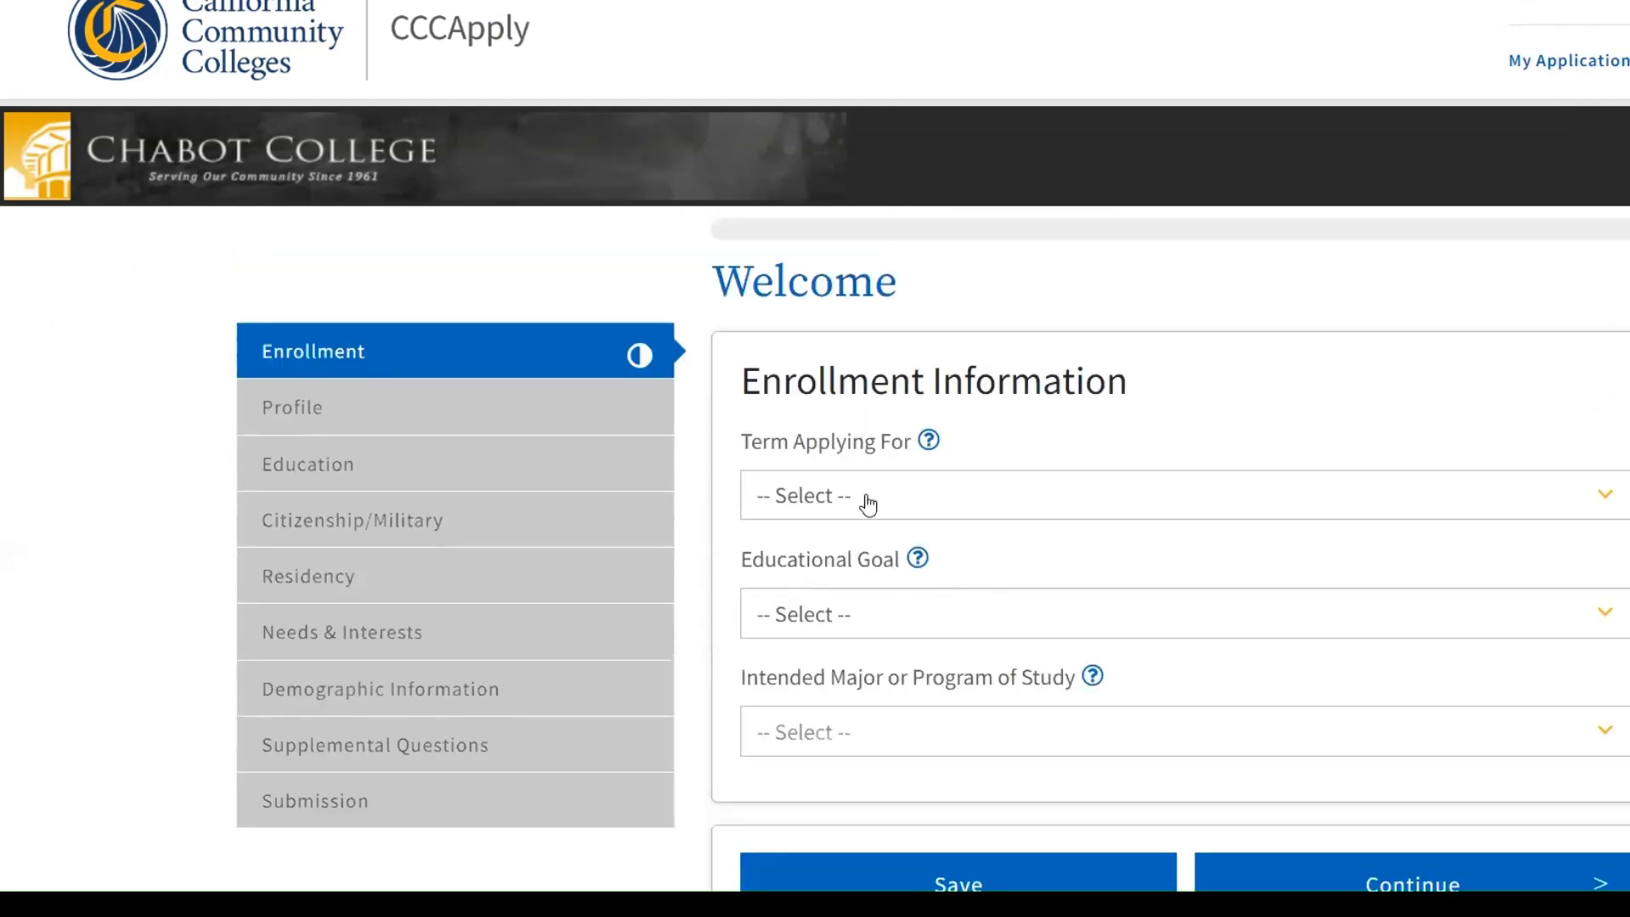
click(866, 501)
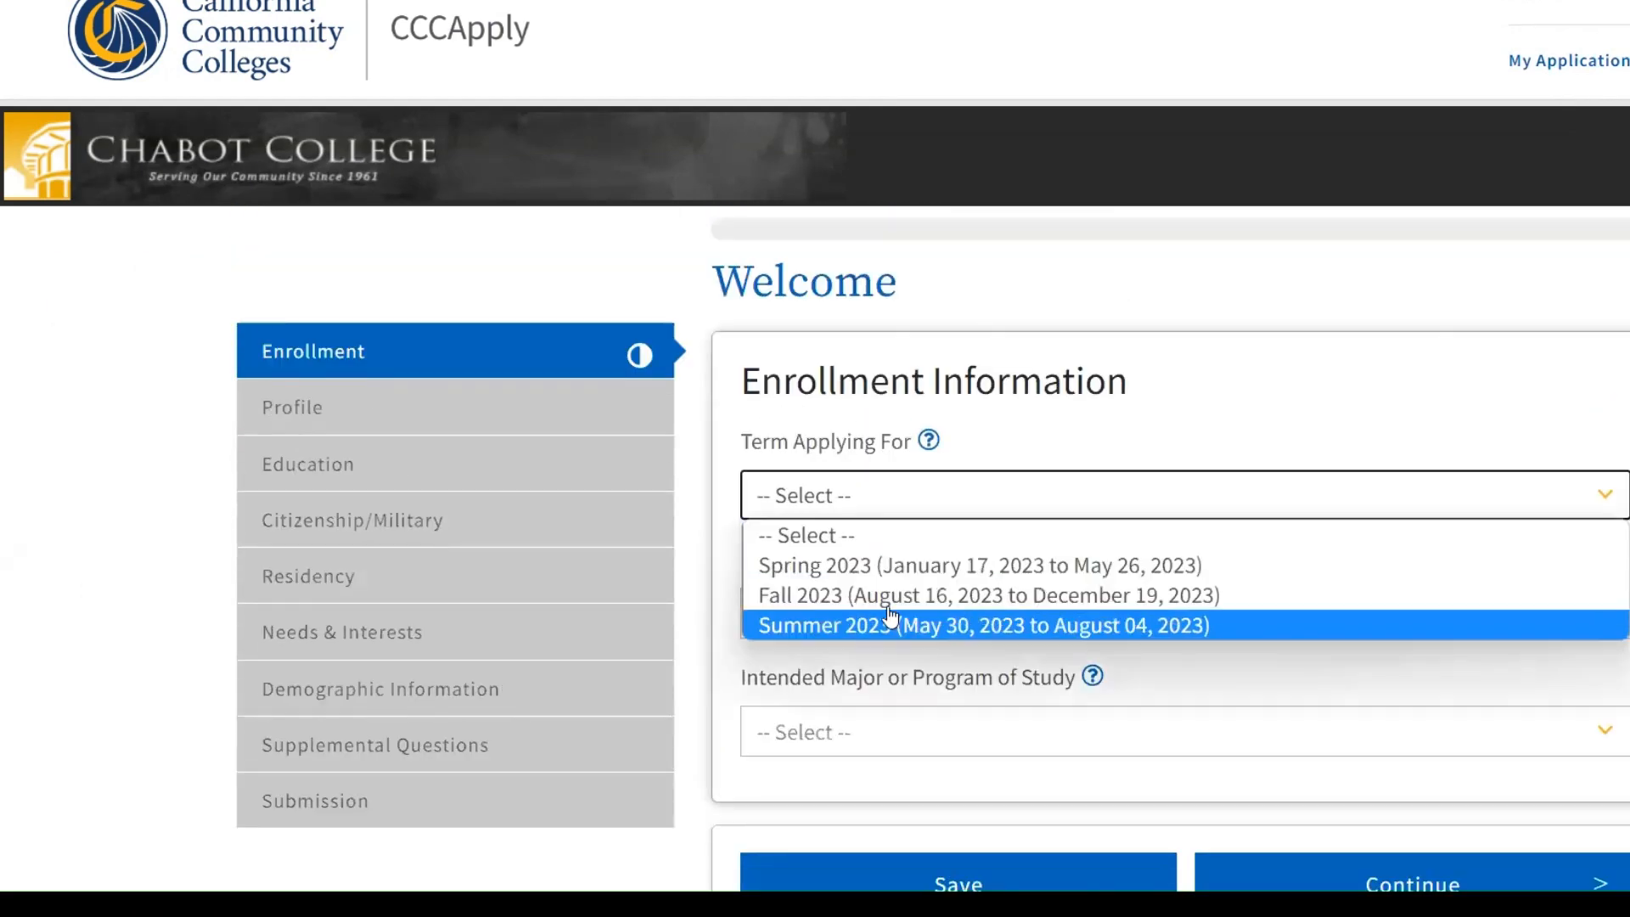
click(893, 625)
Set an associate-degree-and-transfer goal and Psychology (CSU GE Pattern) [AA-T] major, then save
click(891, 614)
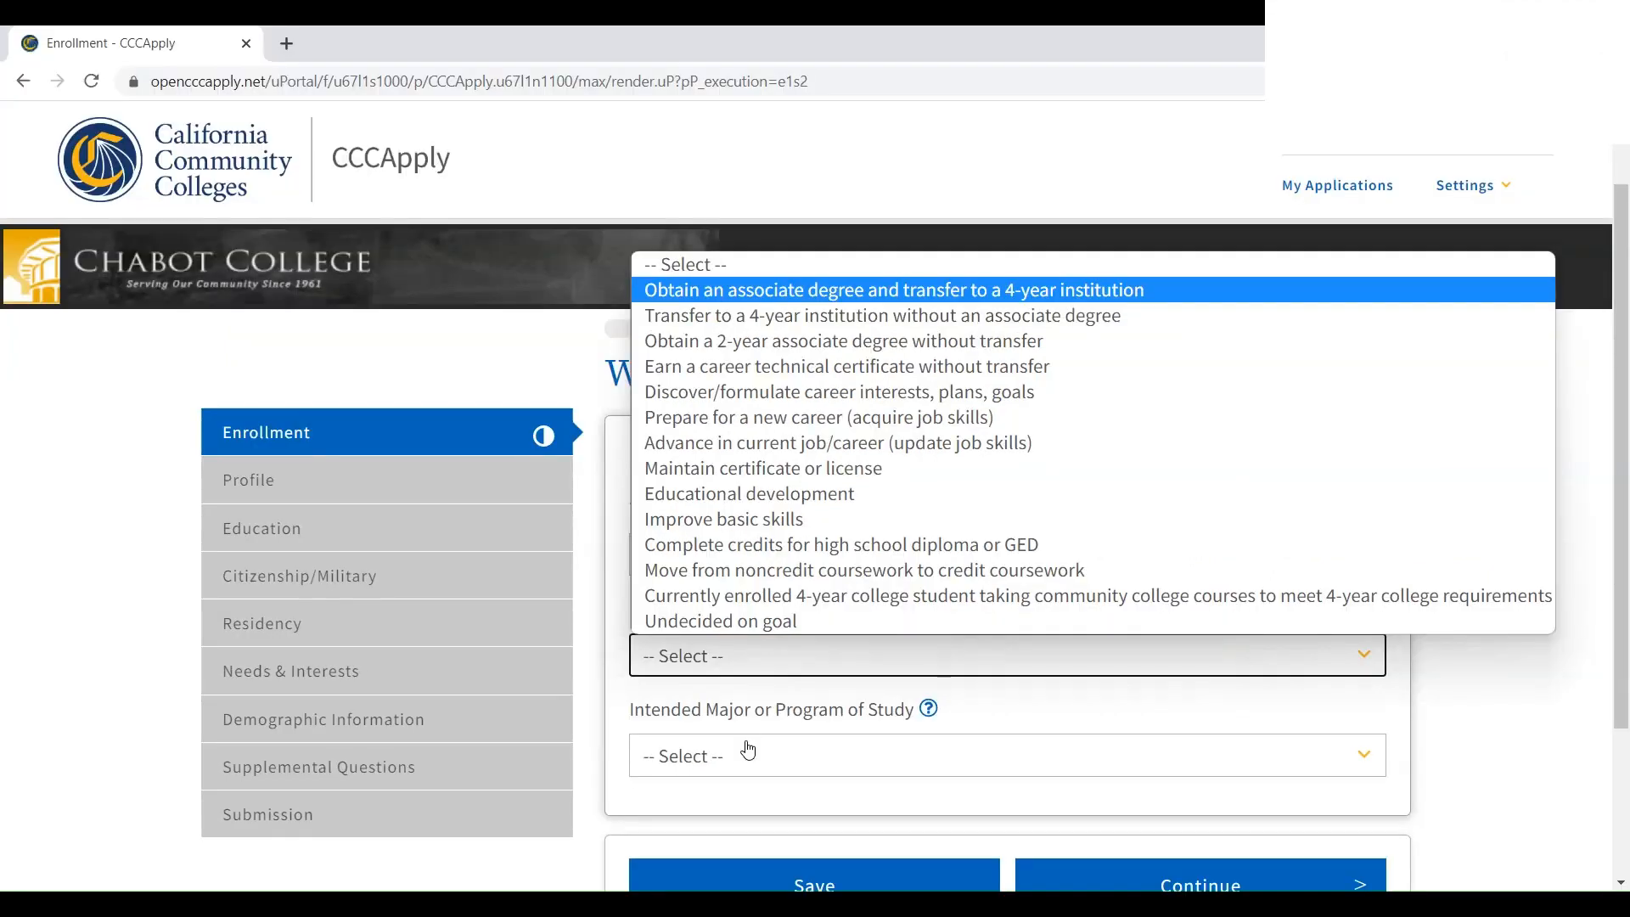
click(748, 750)
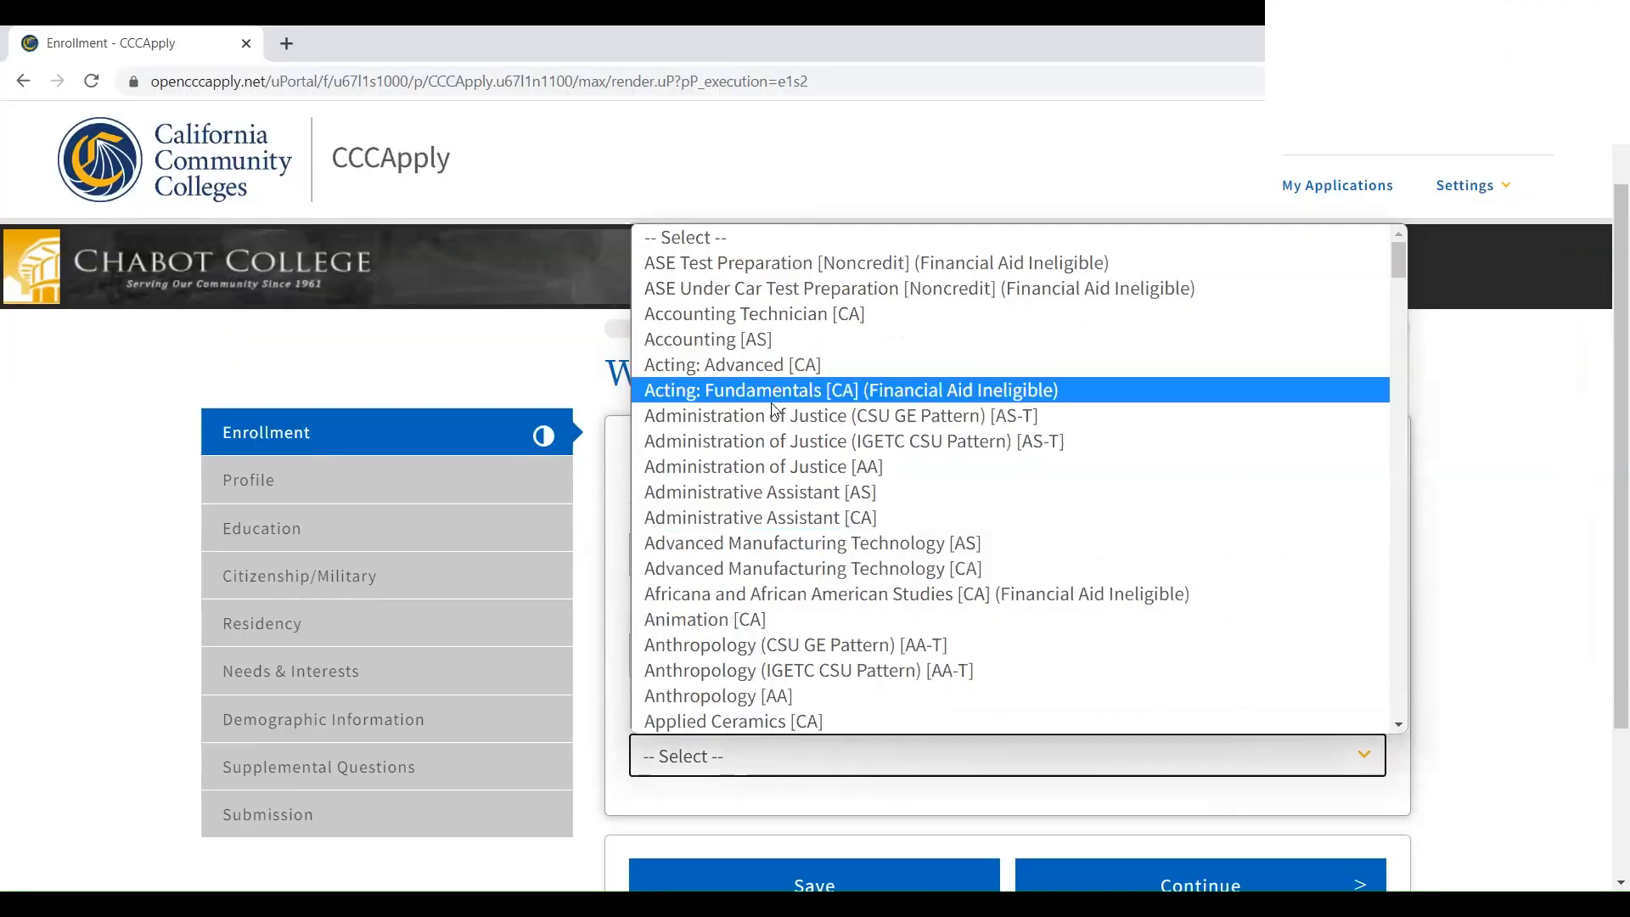
scroll(761, 548, down, 20)
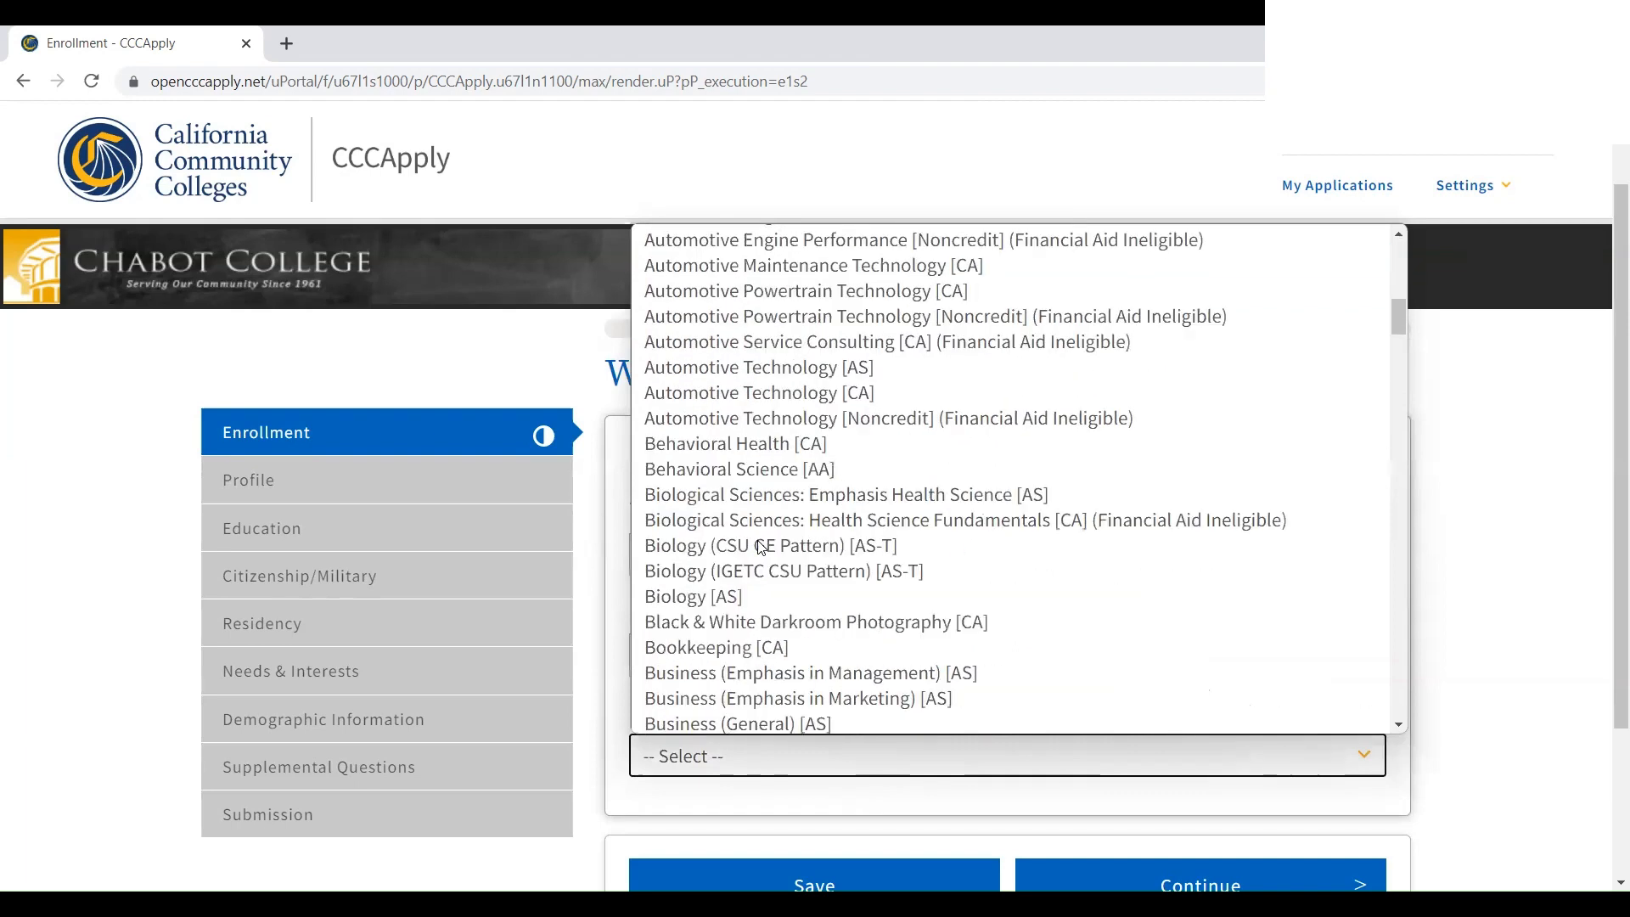
scroll(761, 548, down, 20)
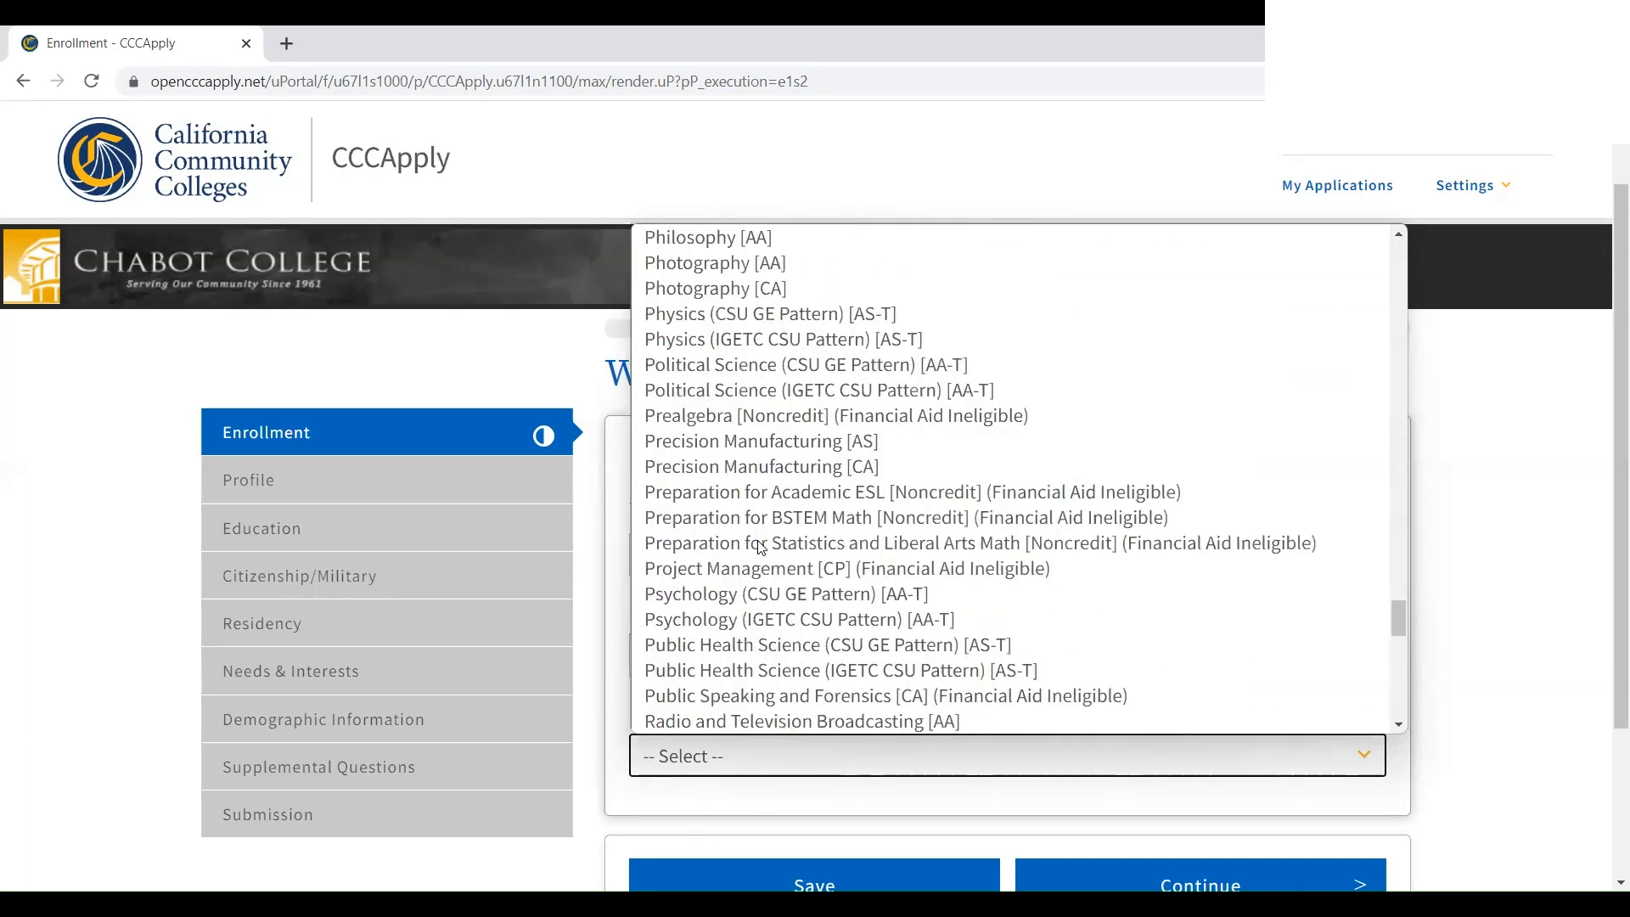
click(739, 603)
scroll(753, 629, down, 3)
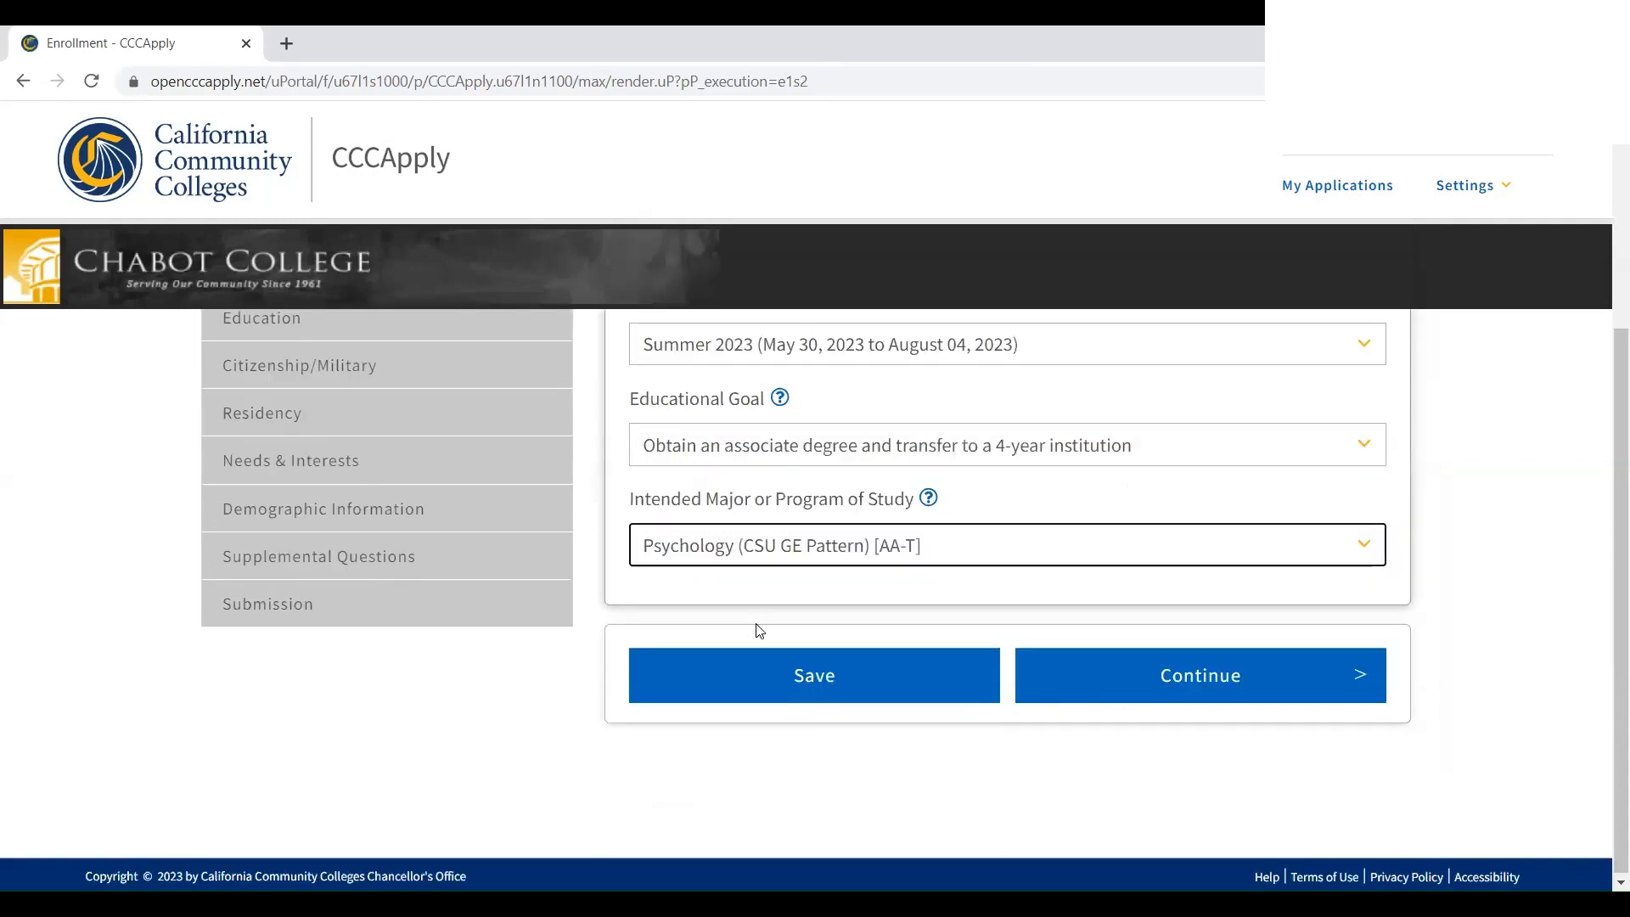
click(994, 684)
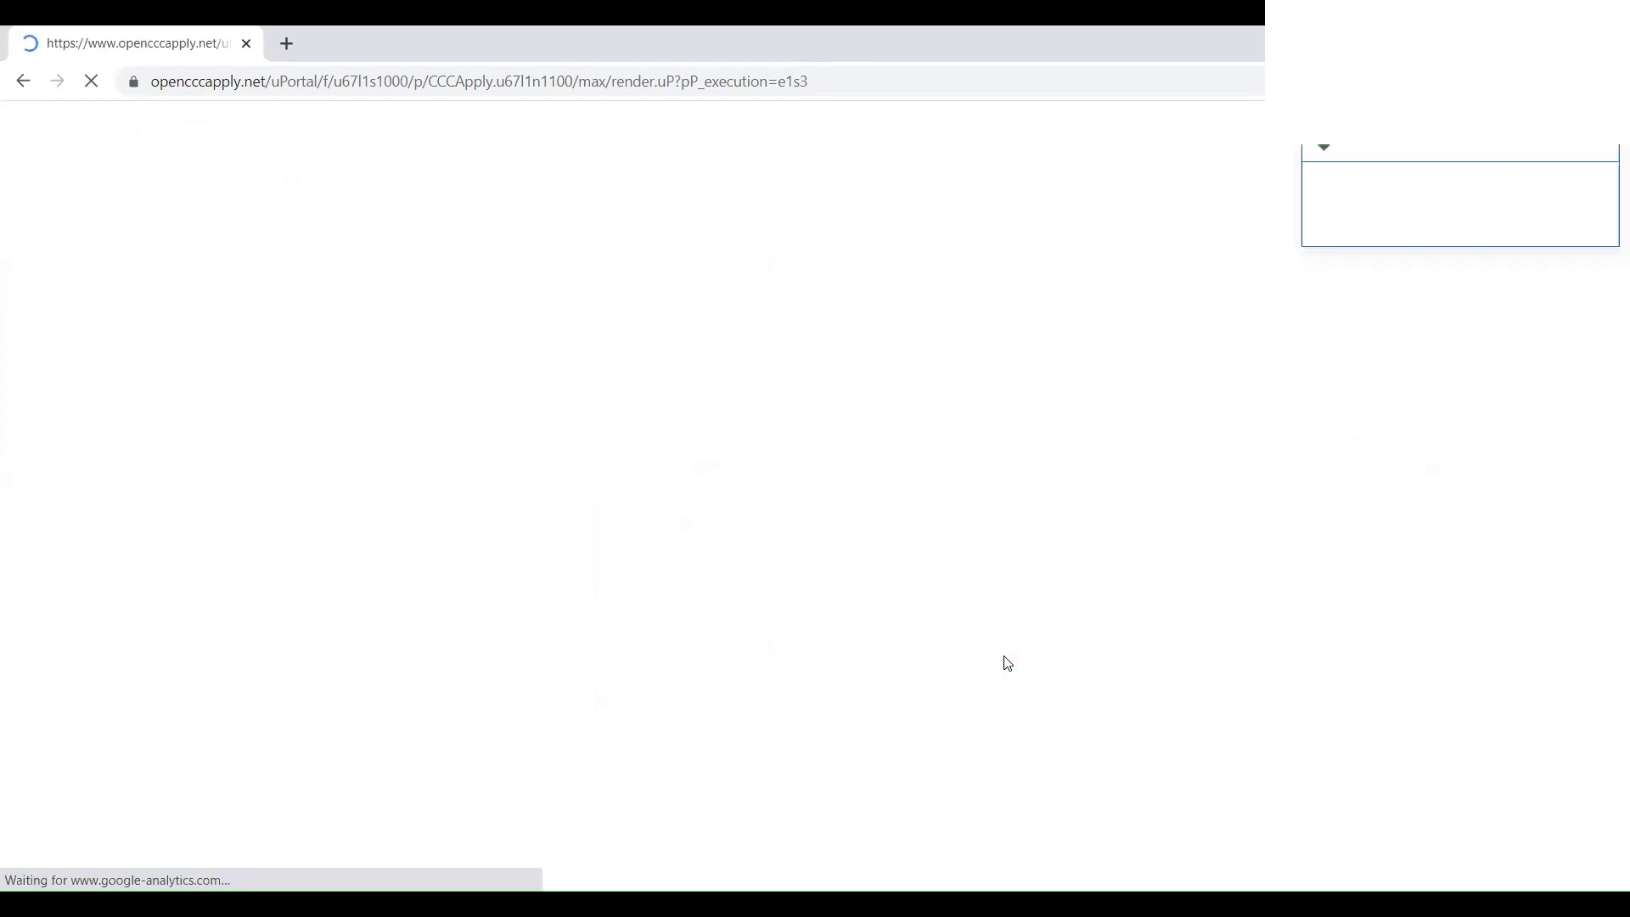
In Profile, answer No to a previous name and Yes to having an SSN, then enter and confirm the SSN
click(1078, 658)
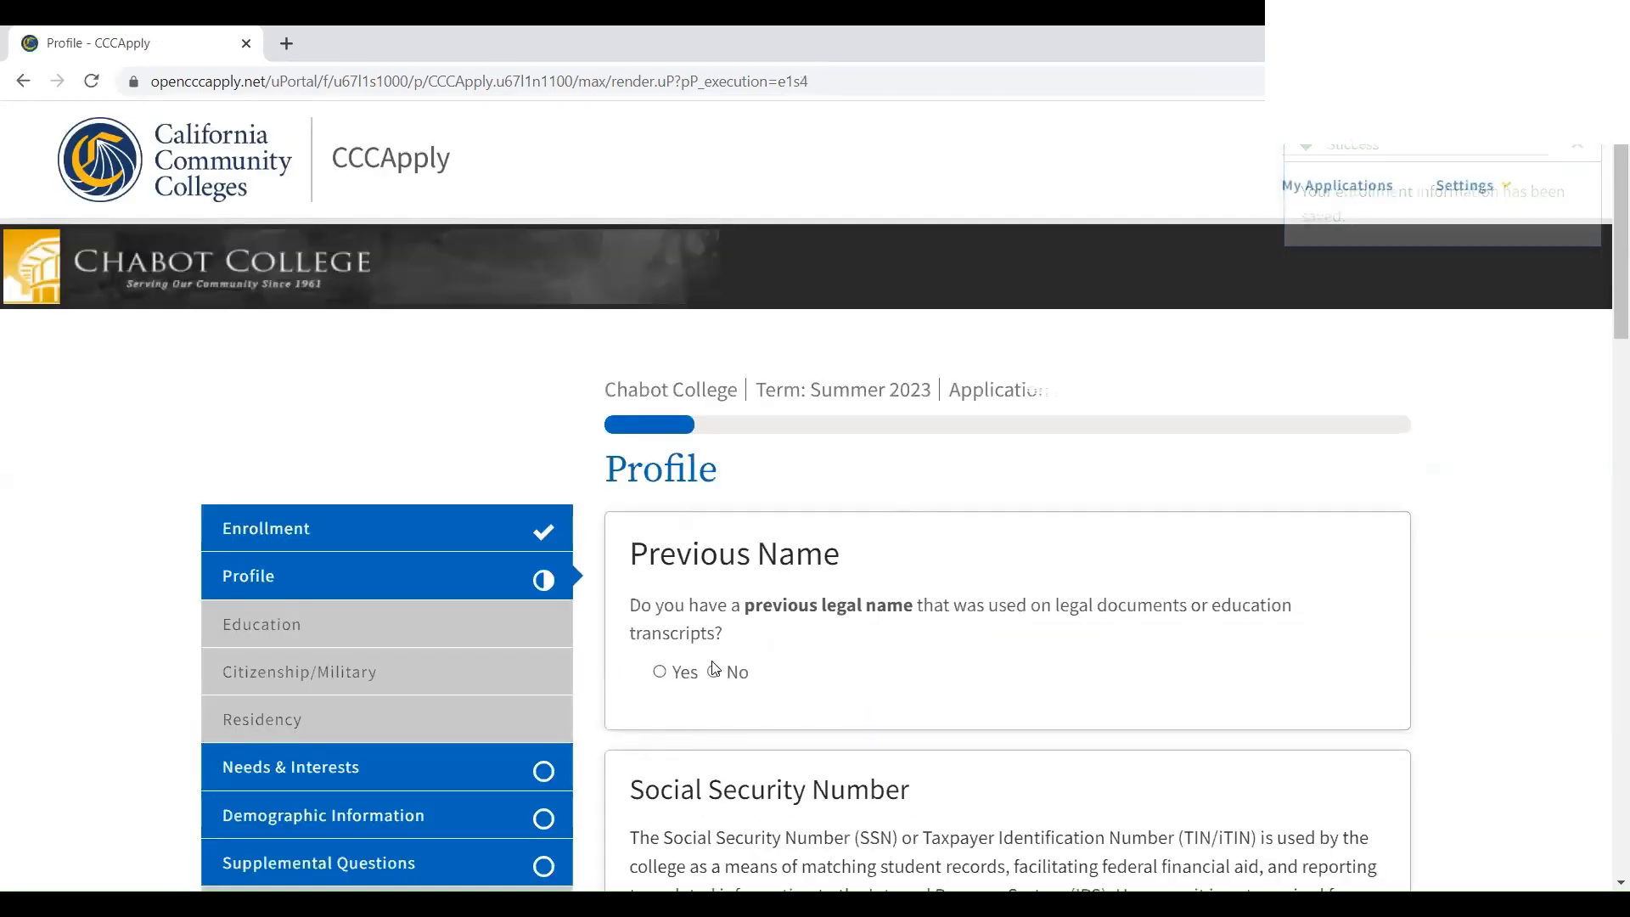
click(713, 671)
scroll(718, 671, down, 5)
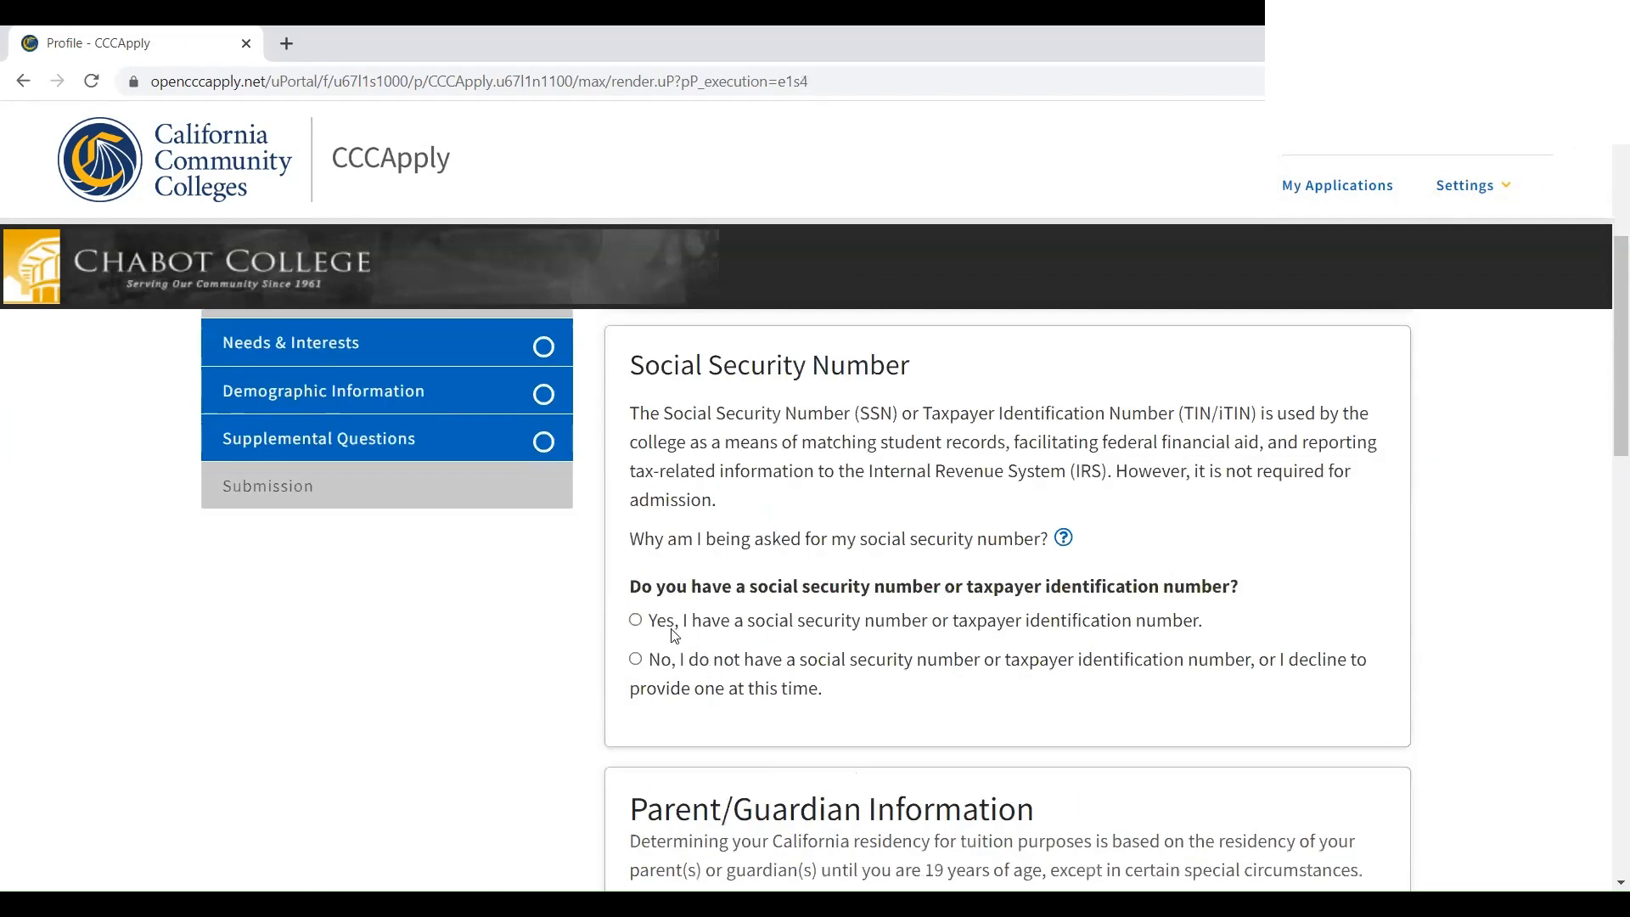
click(636, 619)
scroll(711, 605, down, 2)
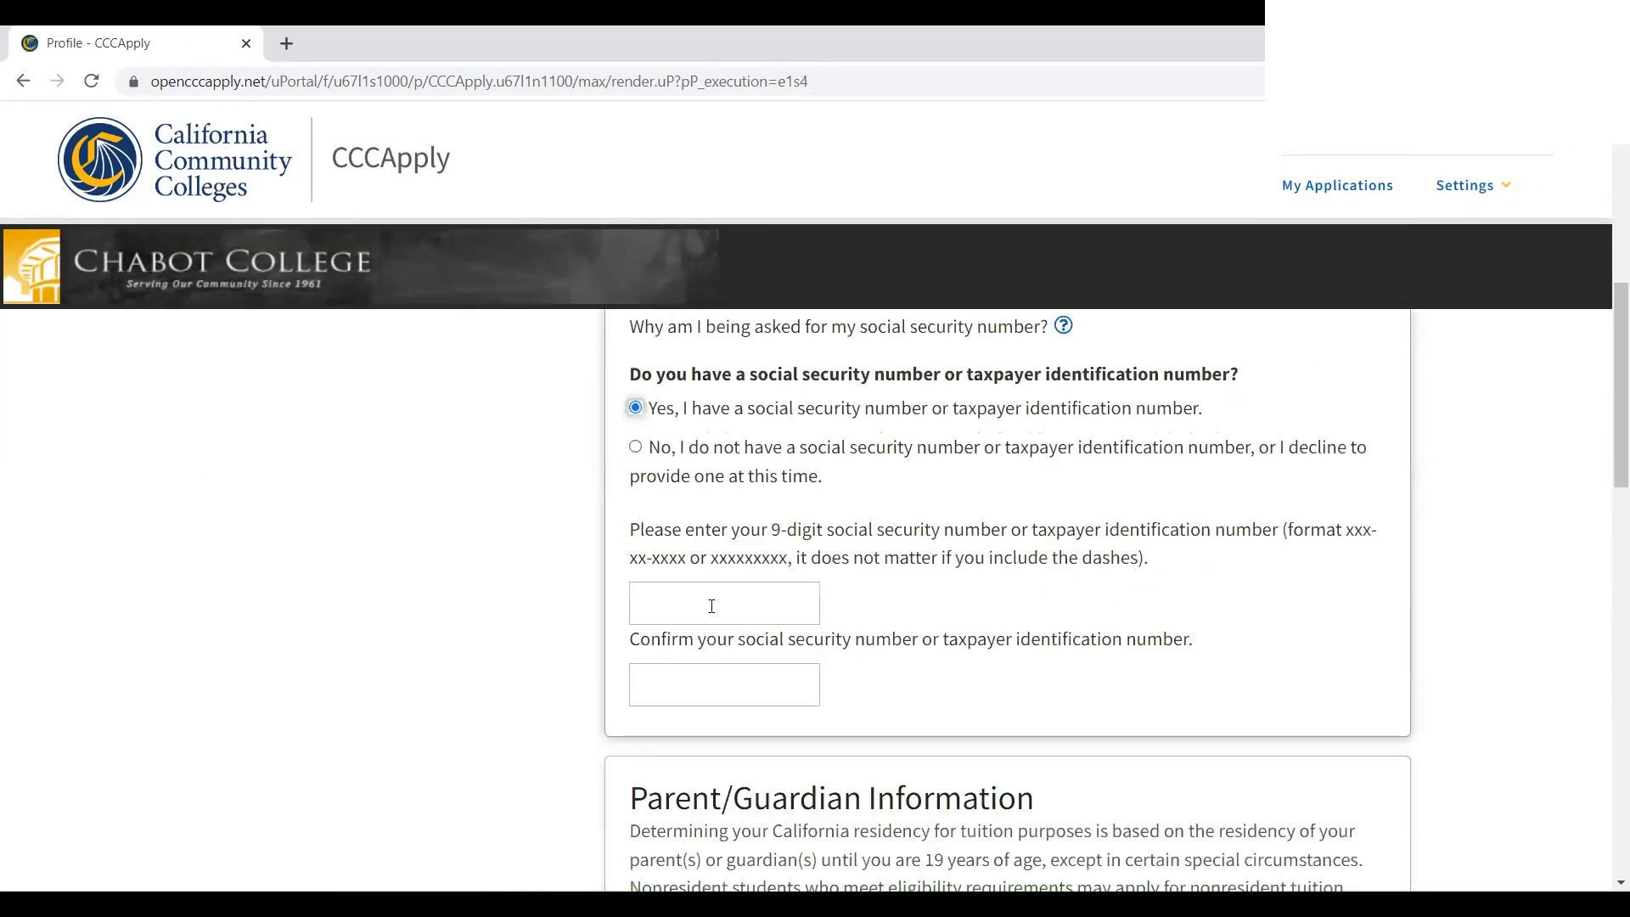
click(712, 606)
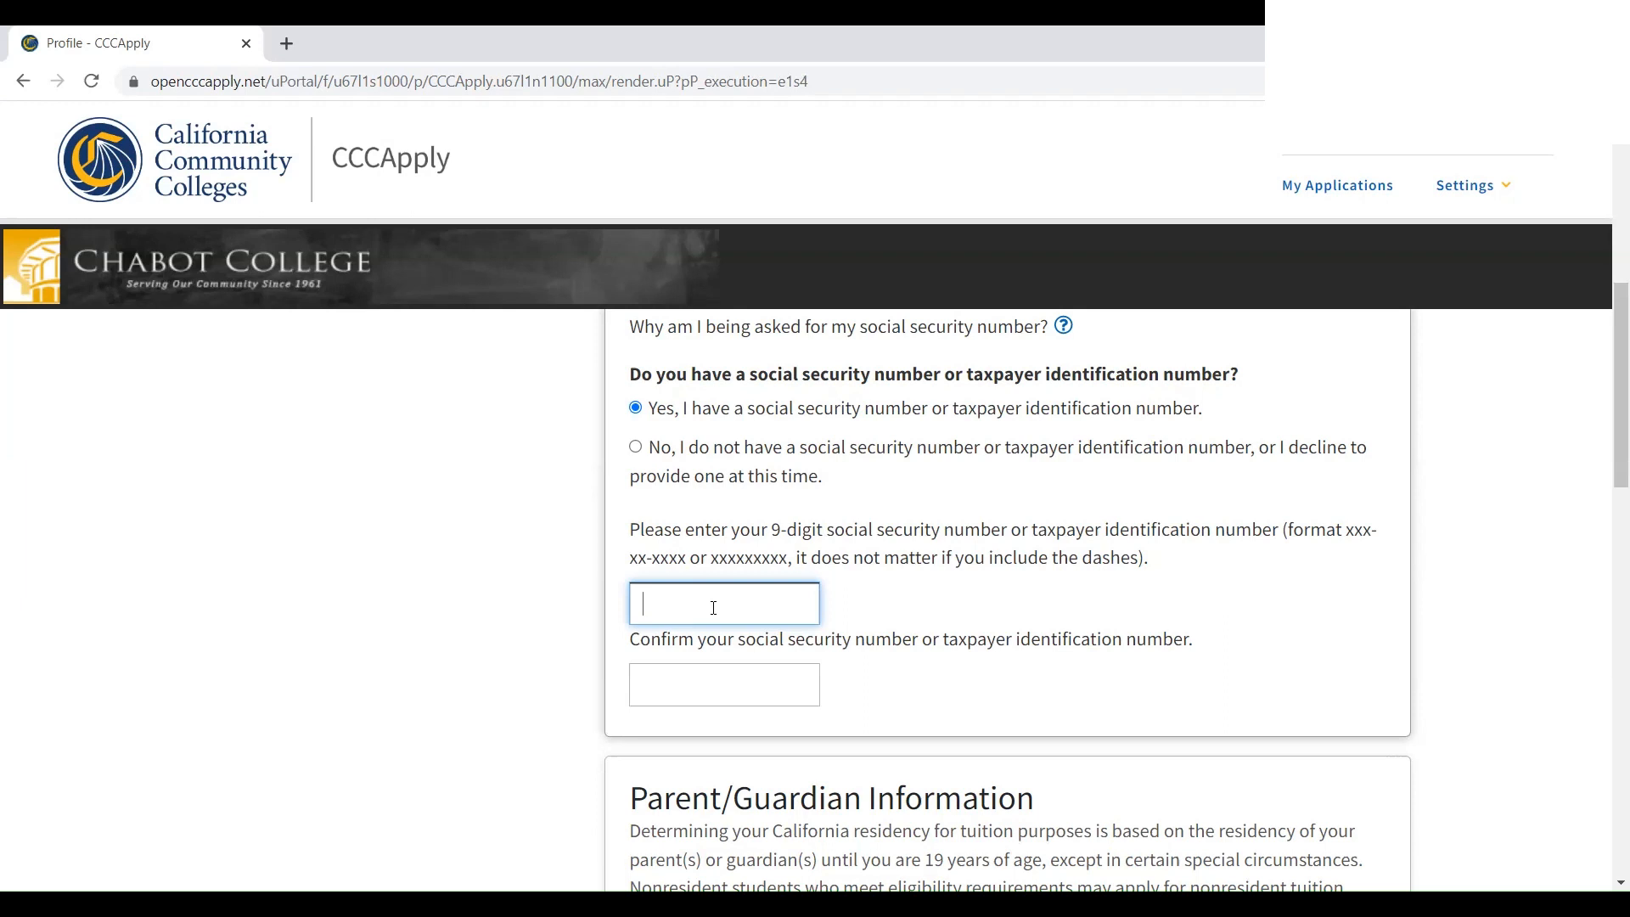
text(111111111)
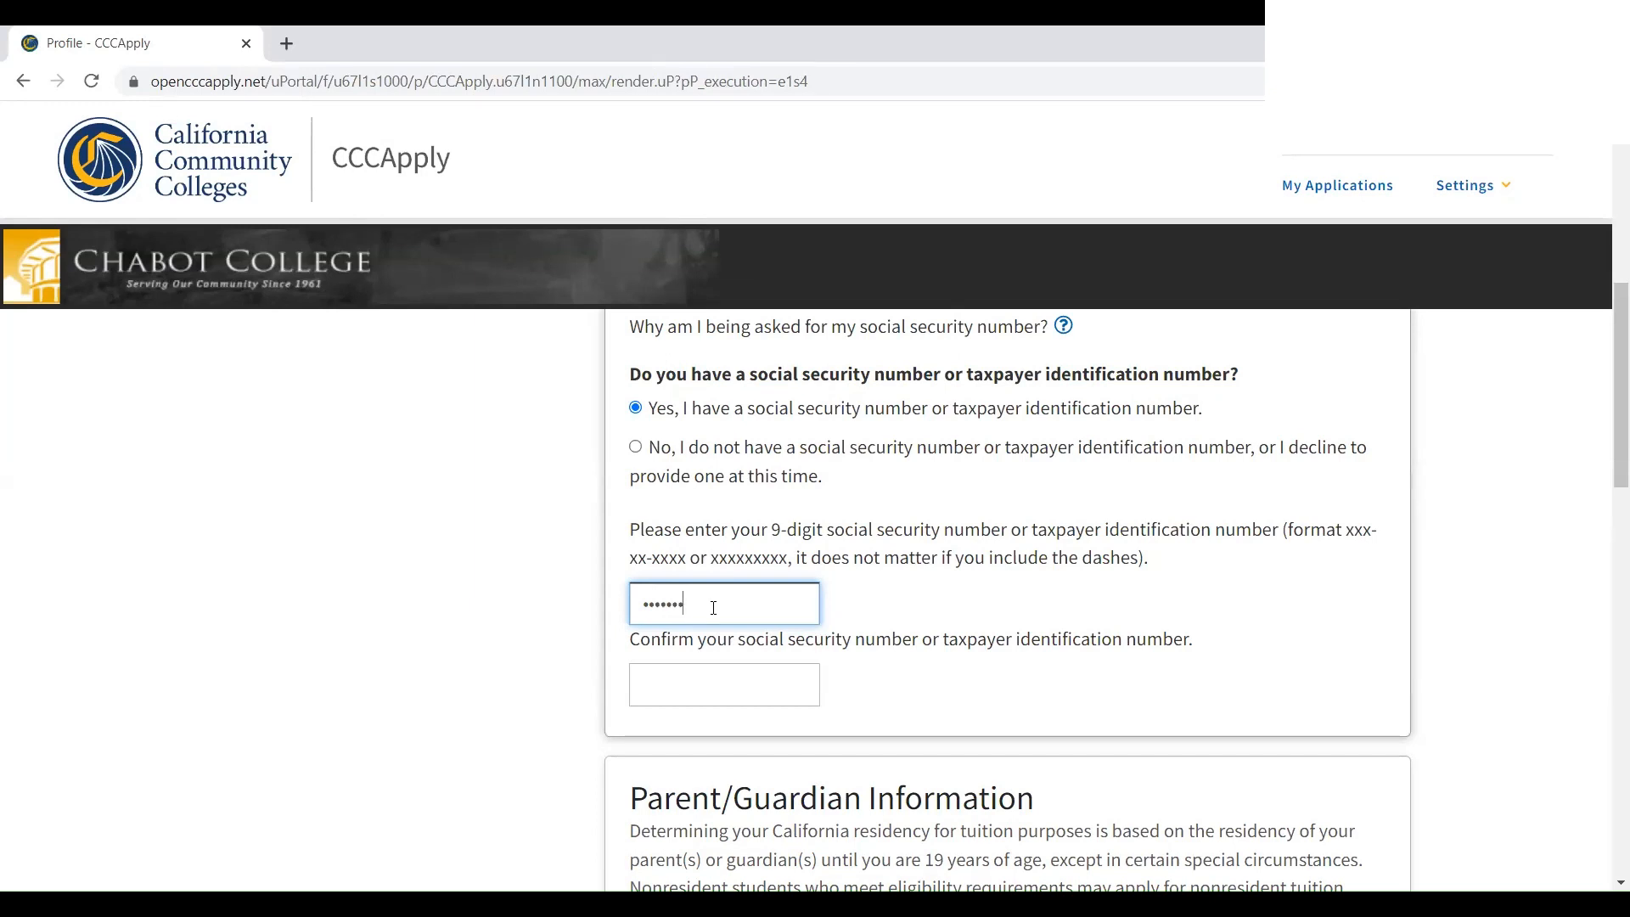
click(738, 669)
text(1)
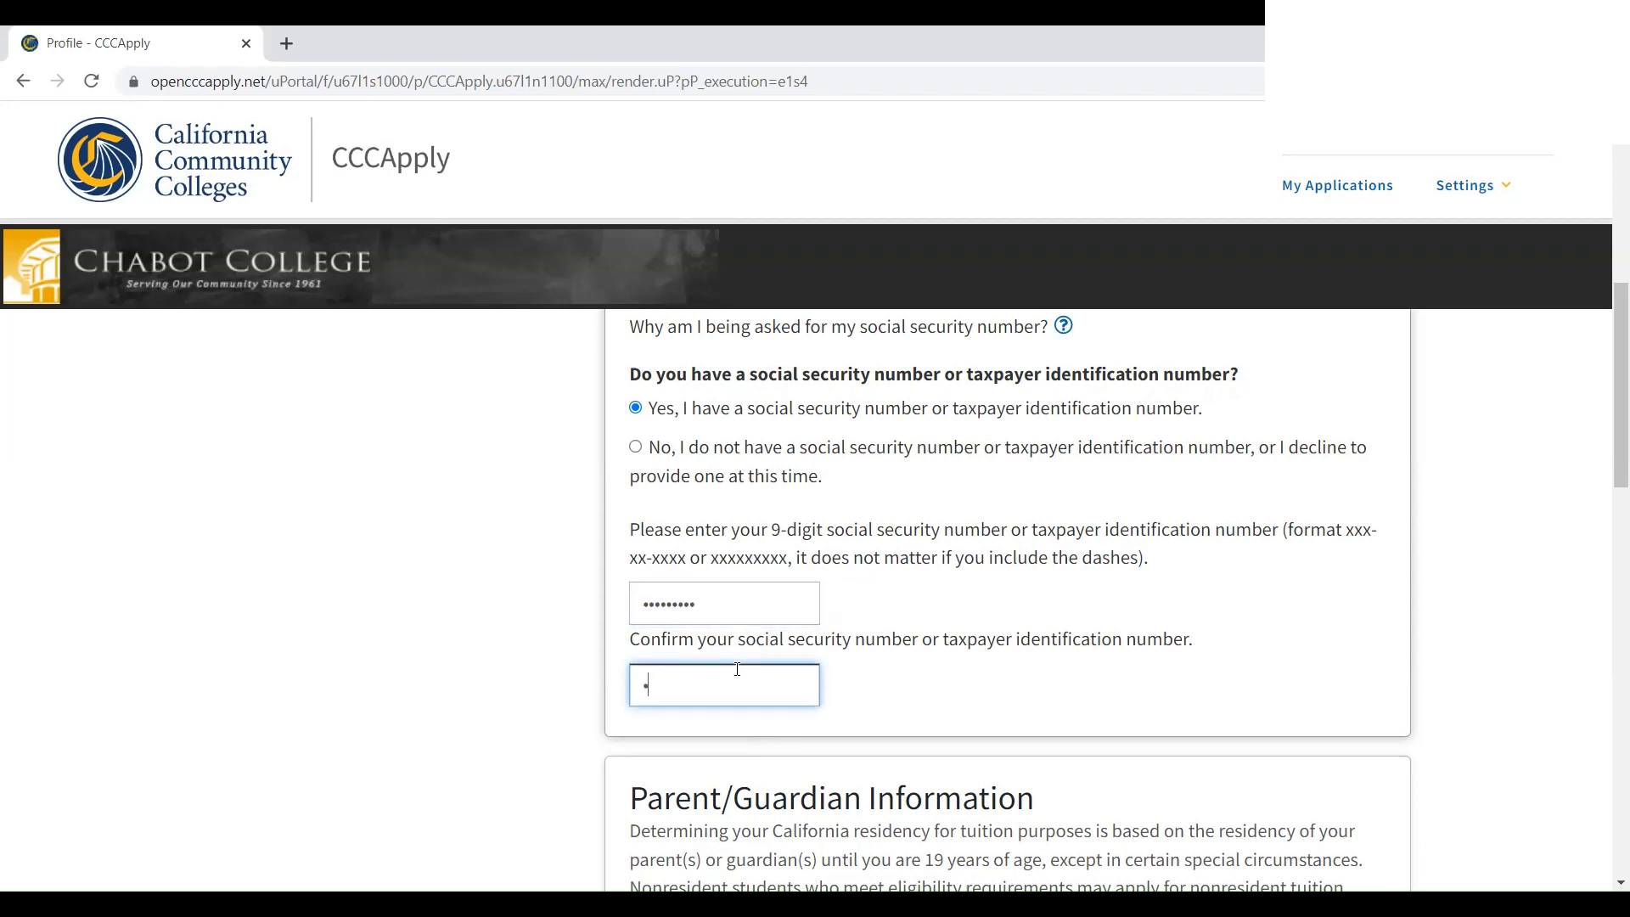
text(111)
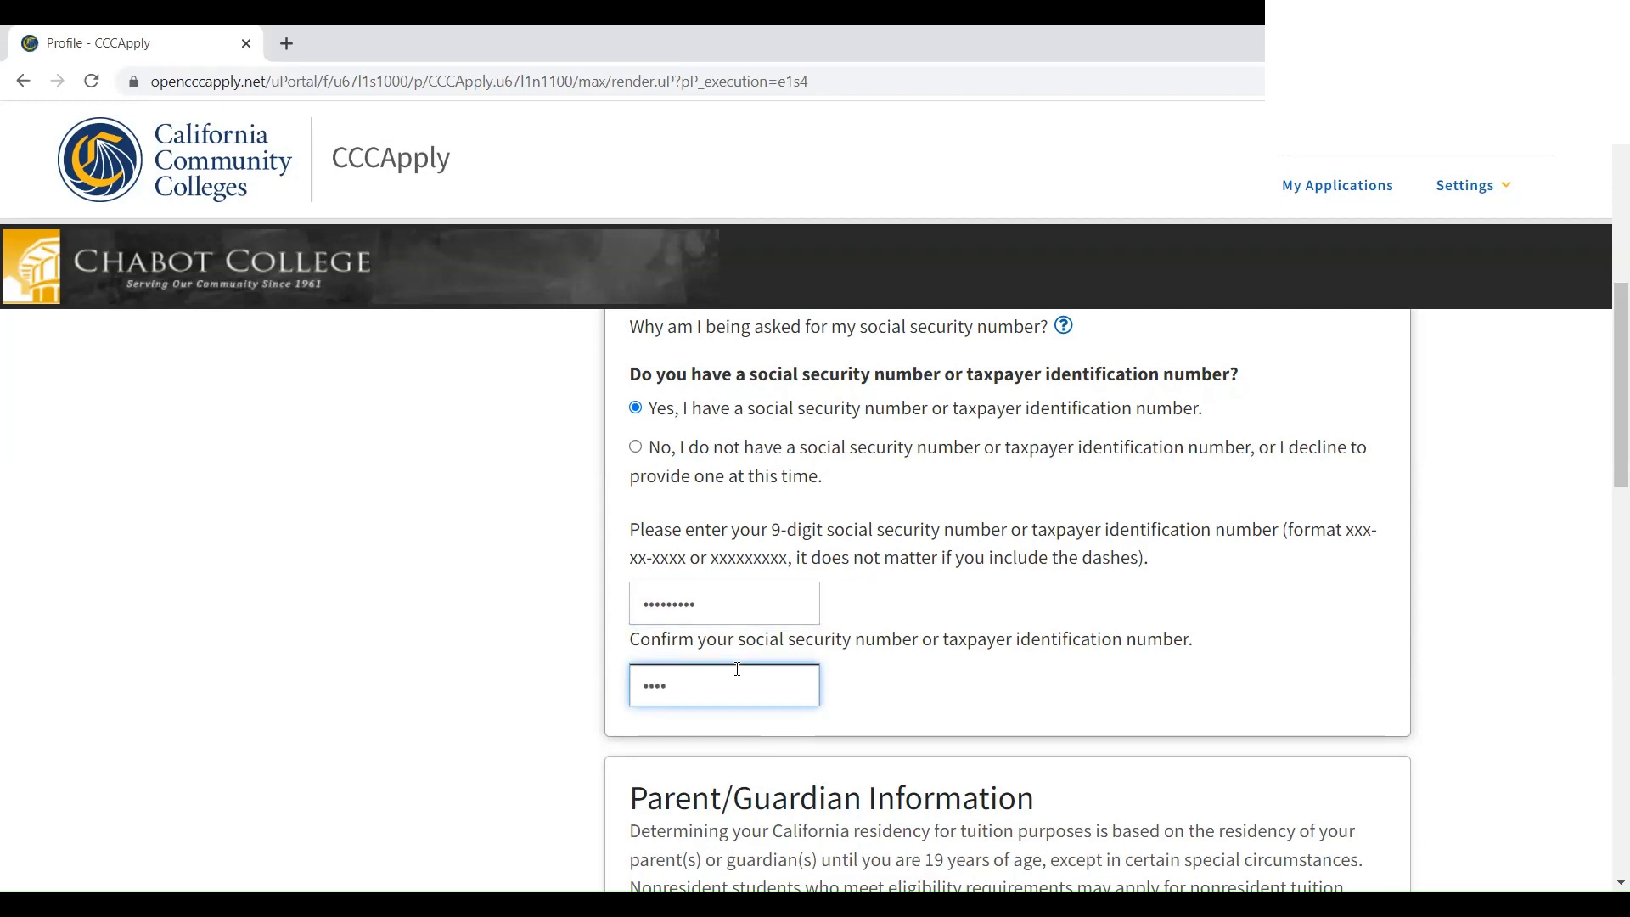
text(1111)
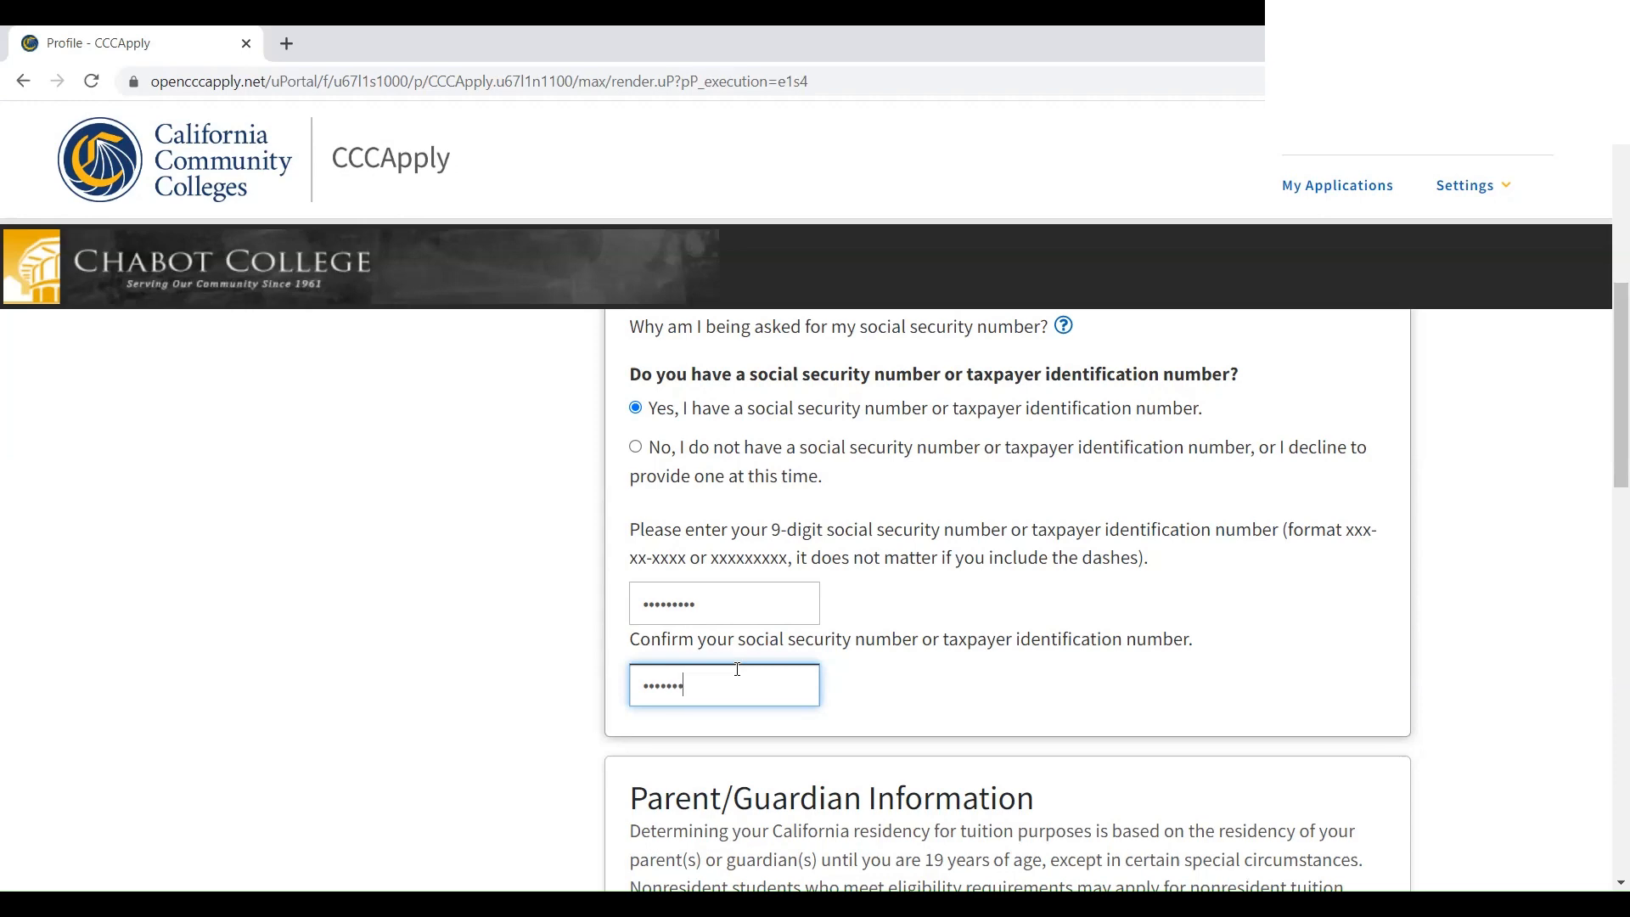
scroll(738, 669, down, 6)
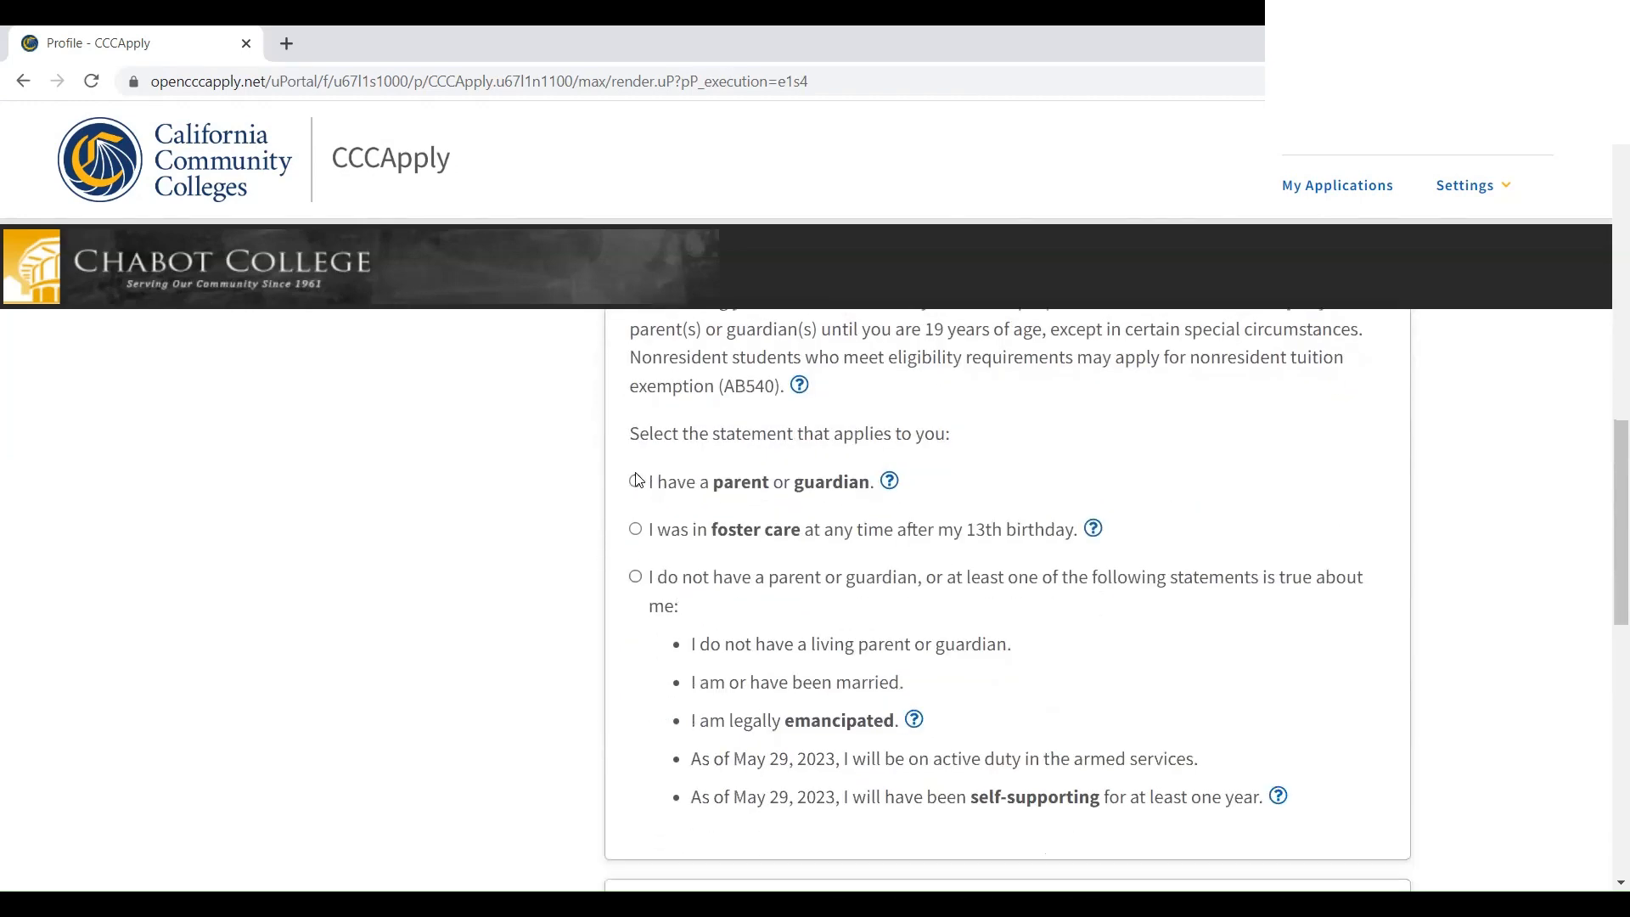
Add the parent/guardian's first name, last name and relationship, save, and continue to Education
click(636, 482)
scroll(727, 561, down, 1)
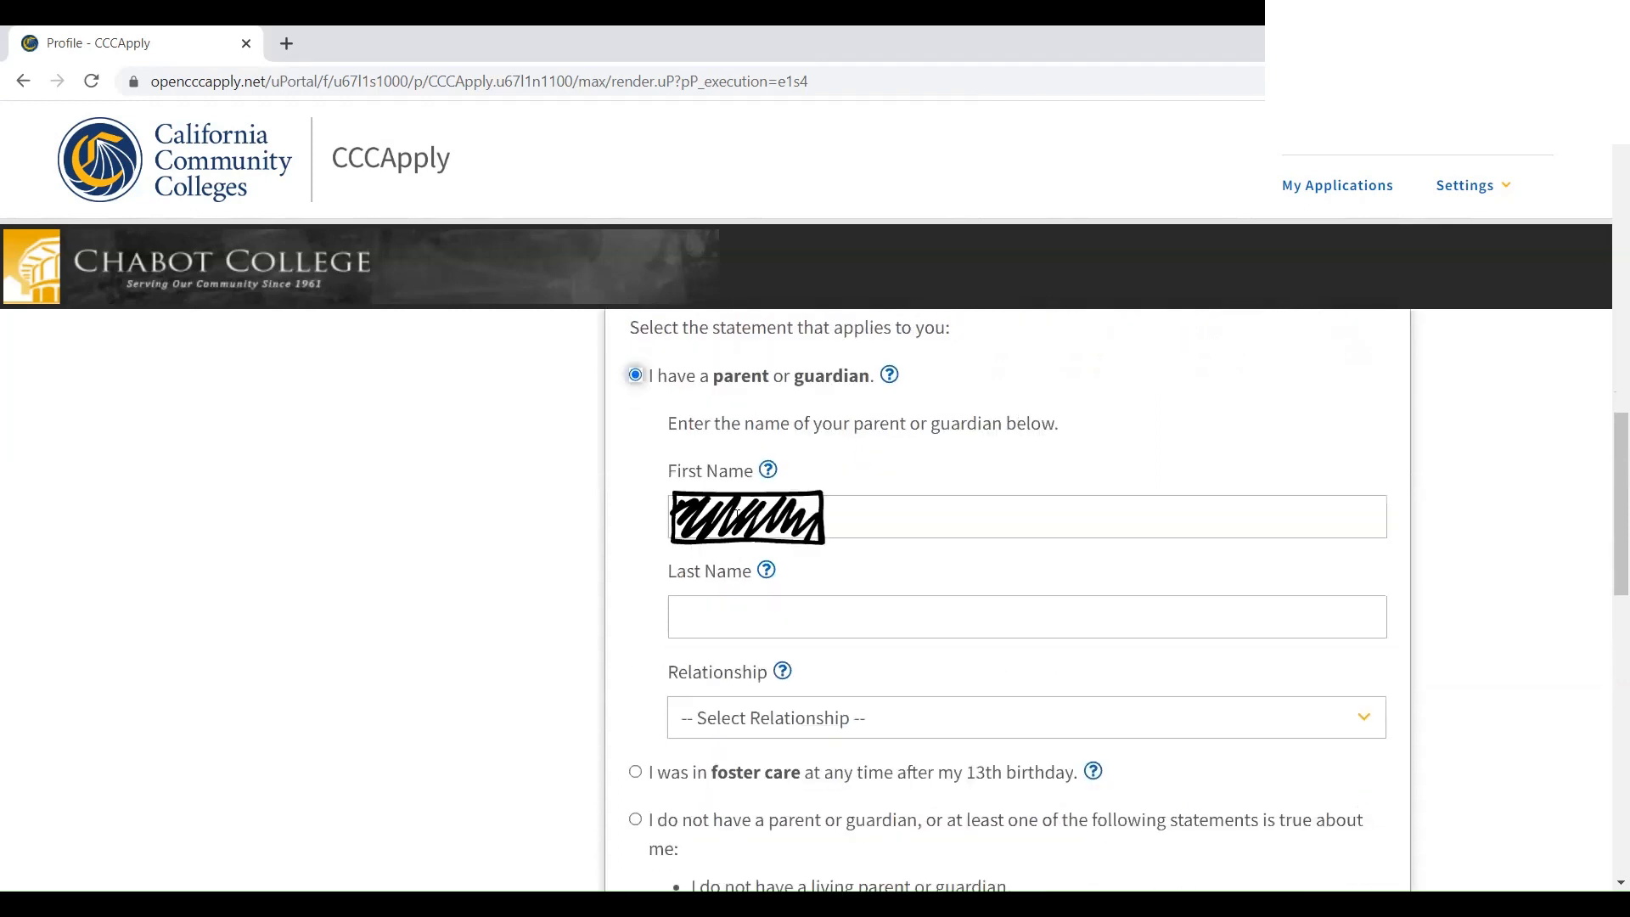
click(717, 520)
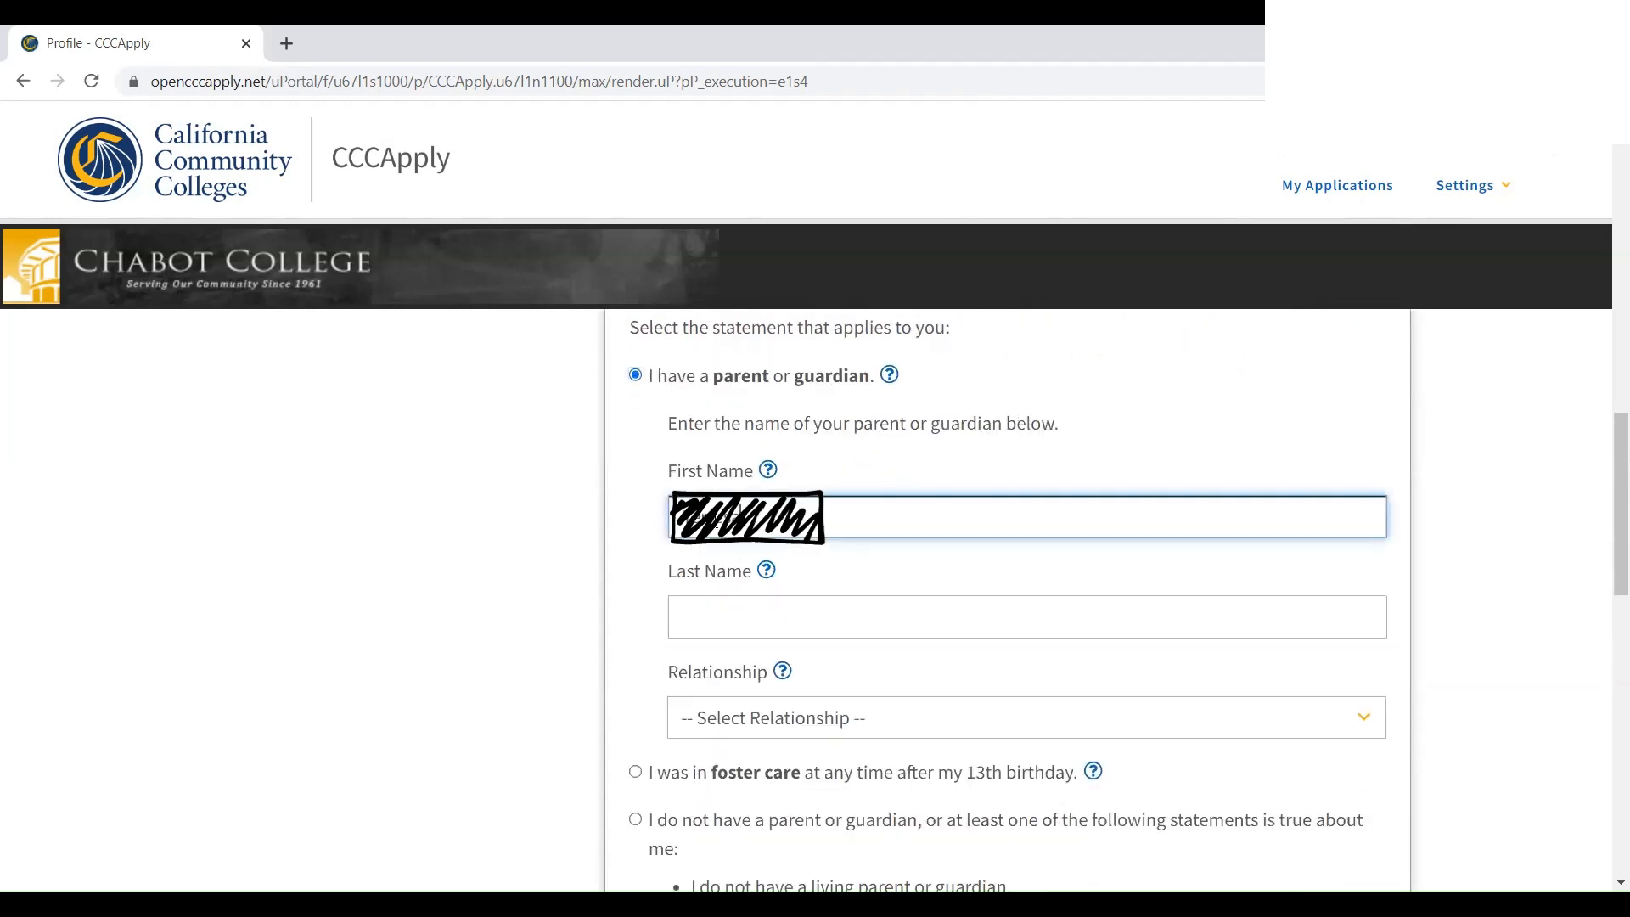
click(773, 647)
click(779, 635)
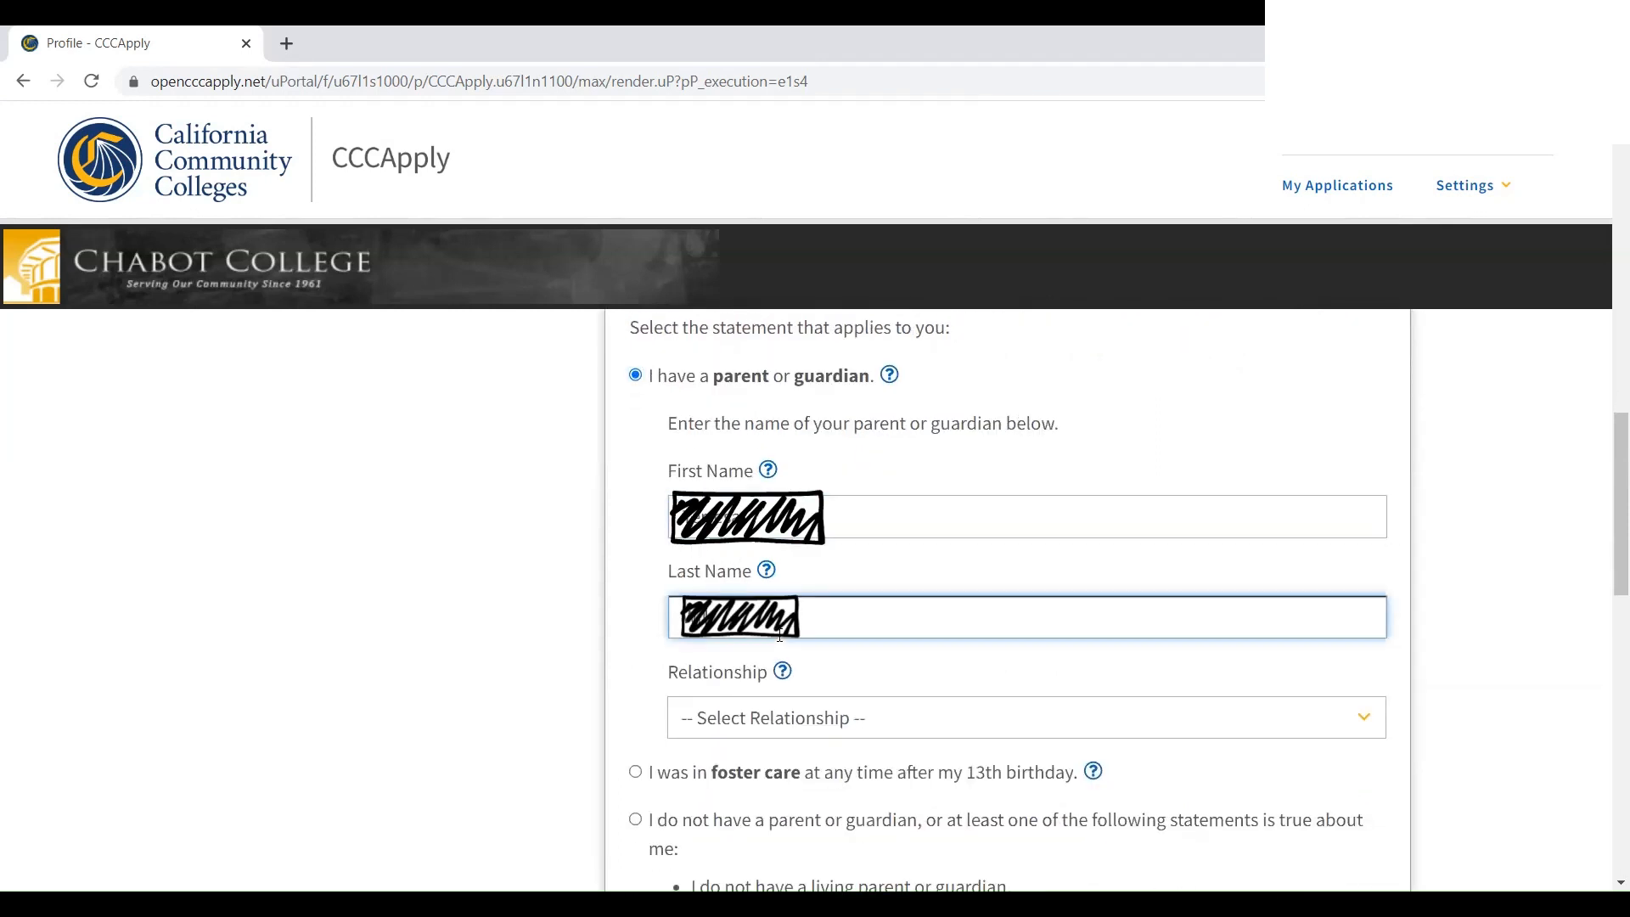
click(770, 739)
click(764, 782)
click(705, 671)
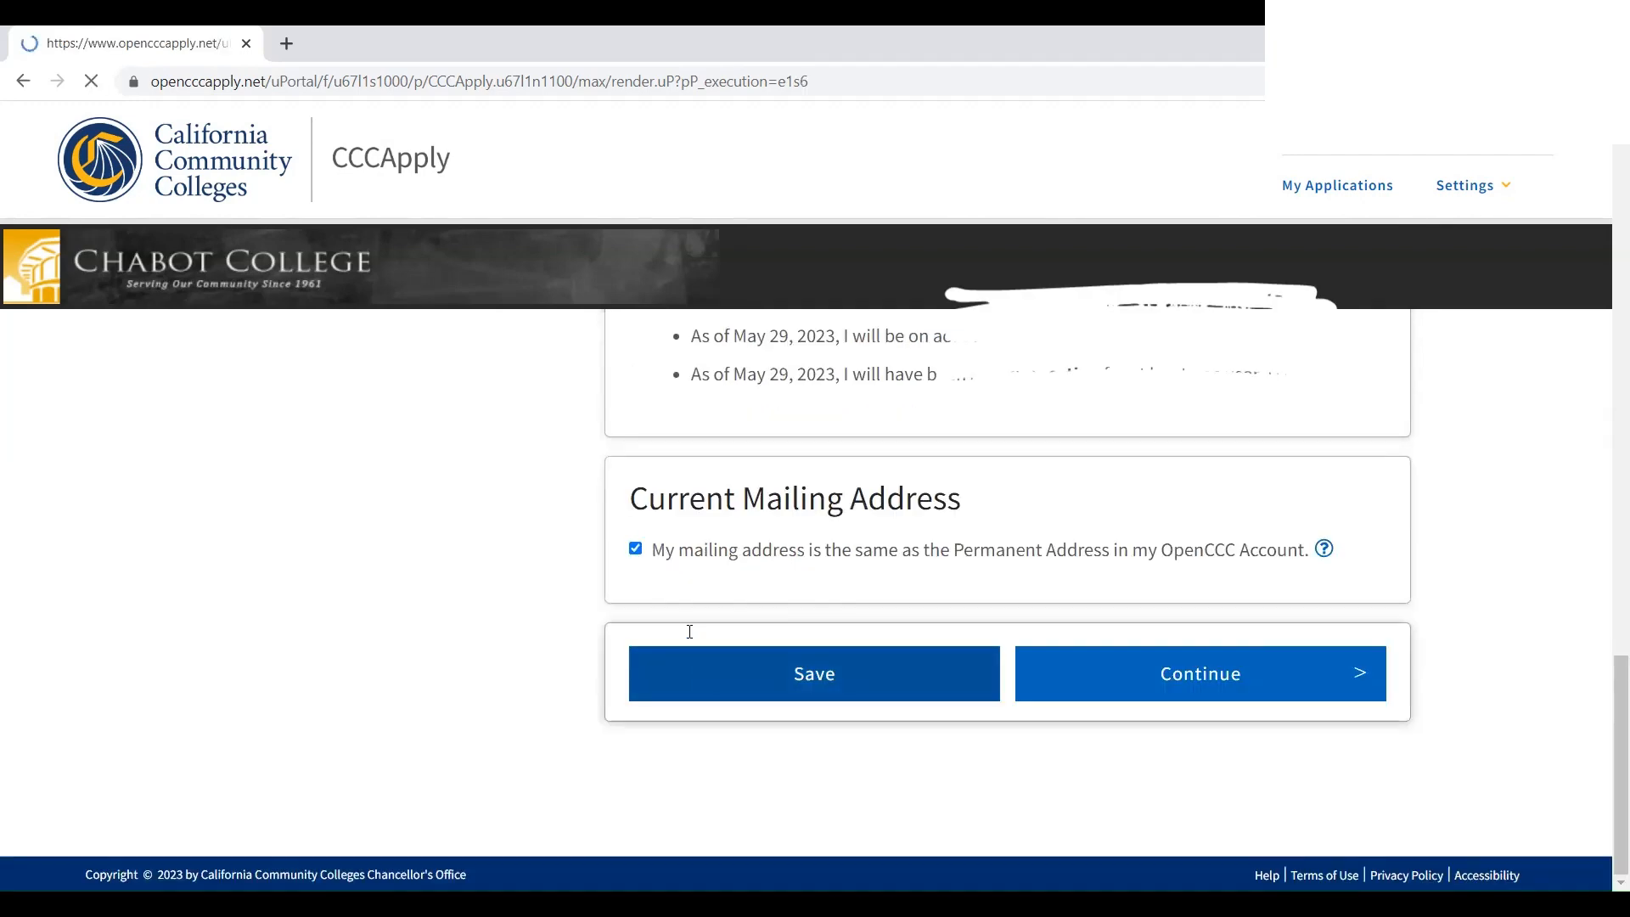
scroll(688, 626, down, 7)
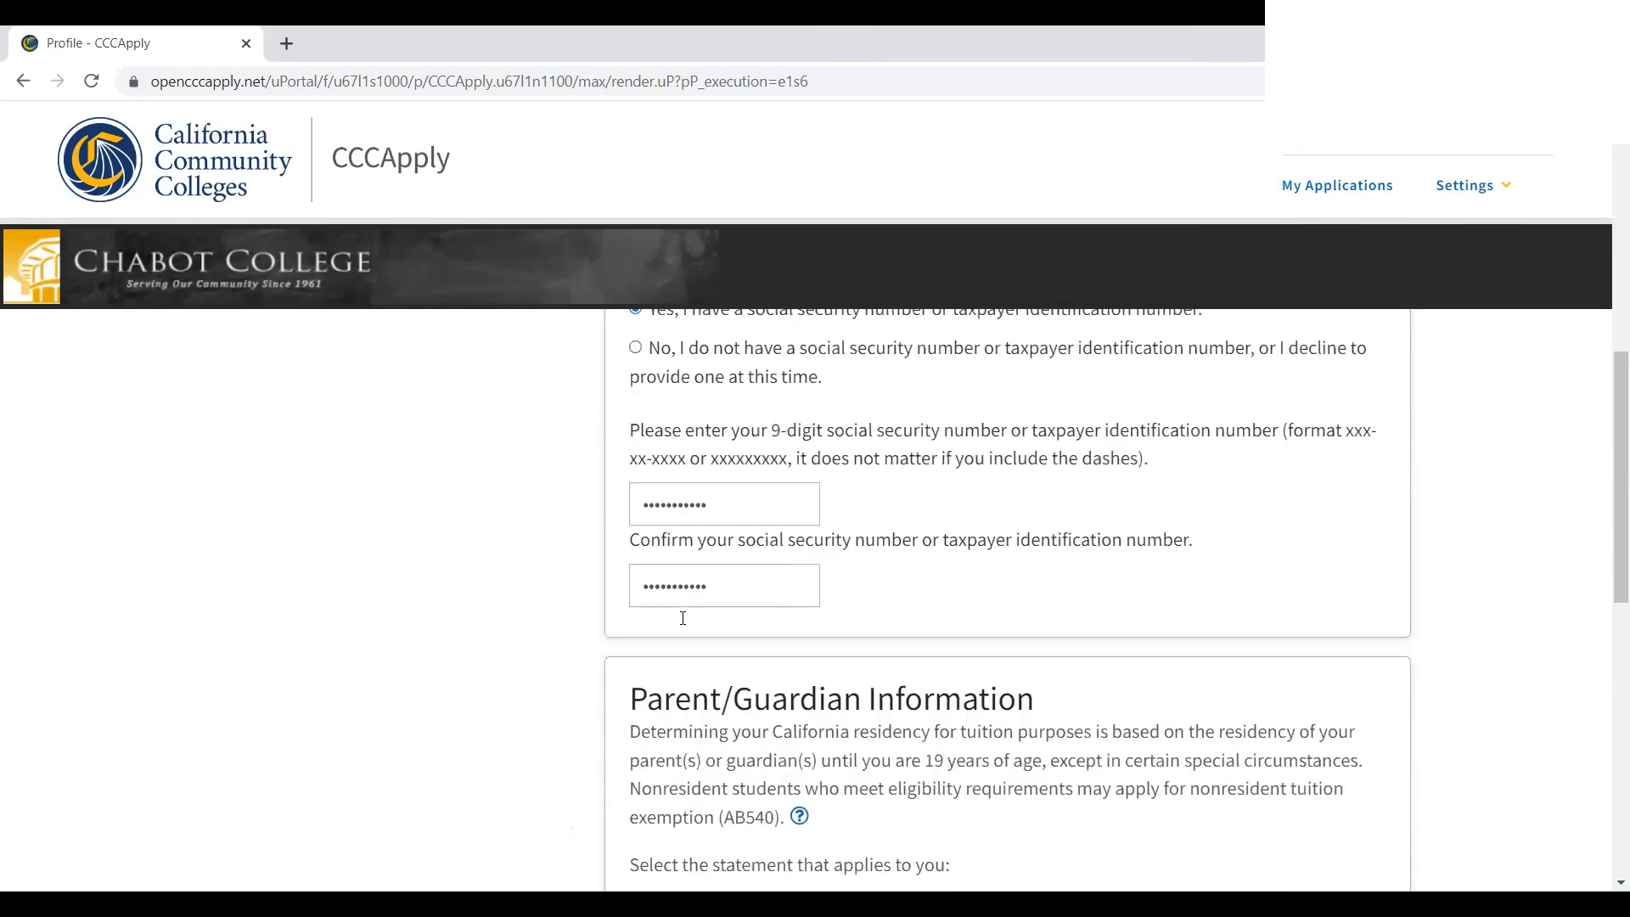
scroll(683, 618, down, 10)
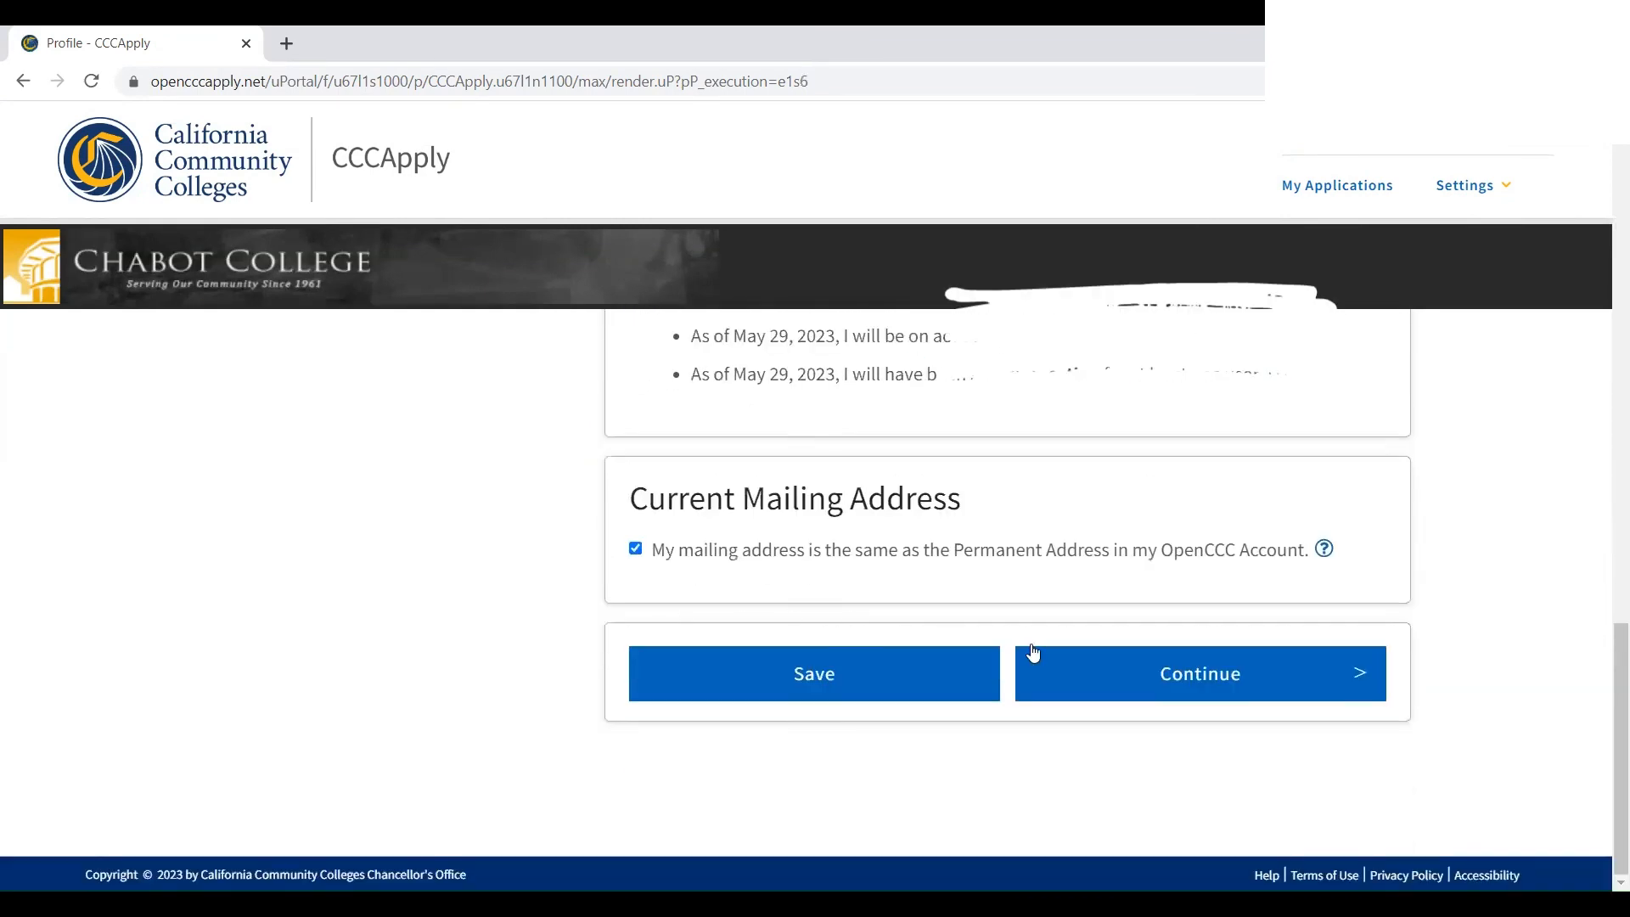
click(1033, 653)
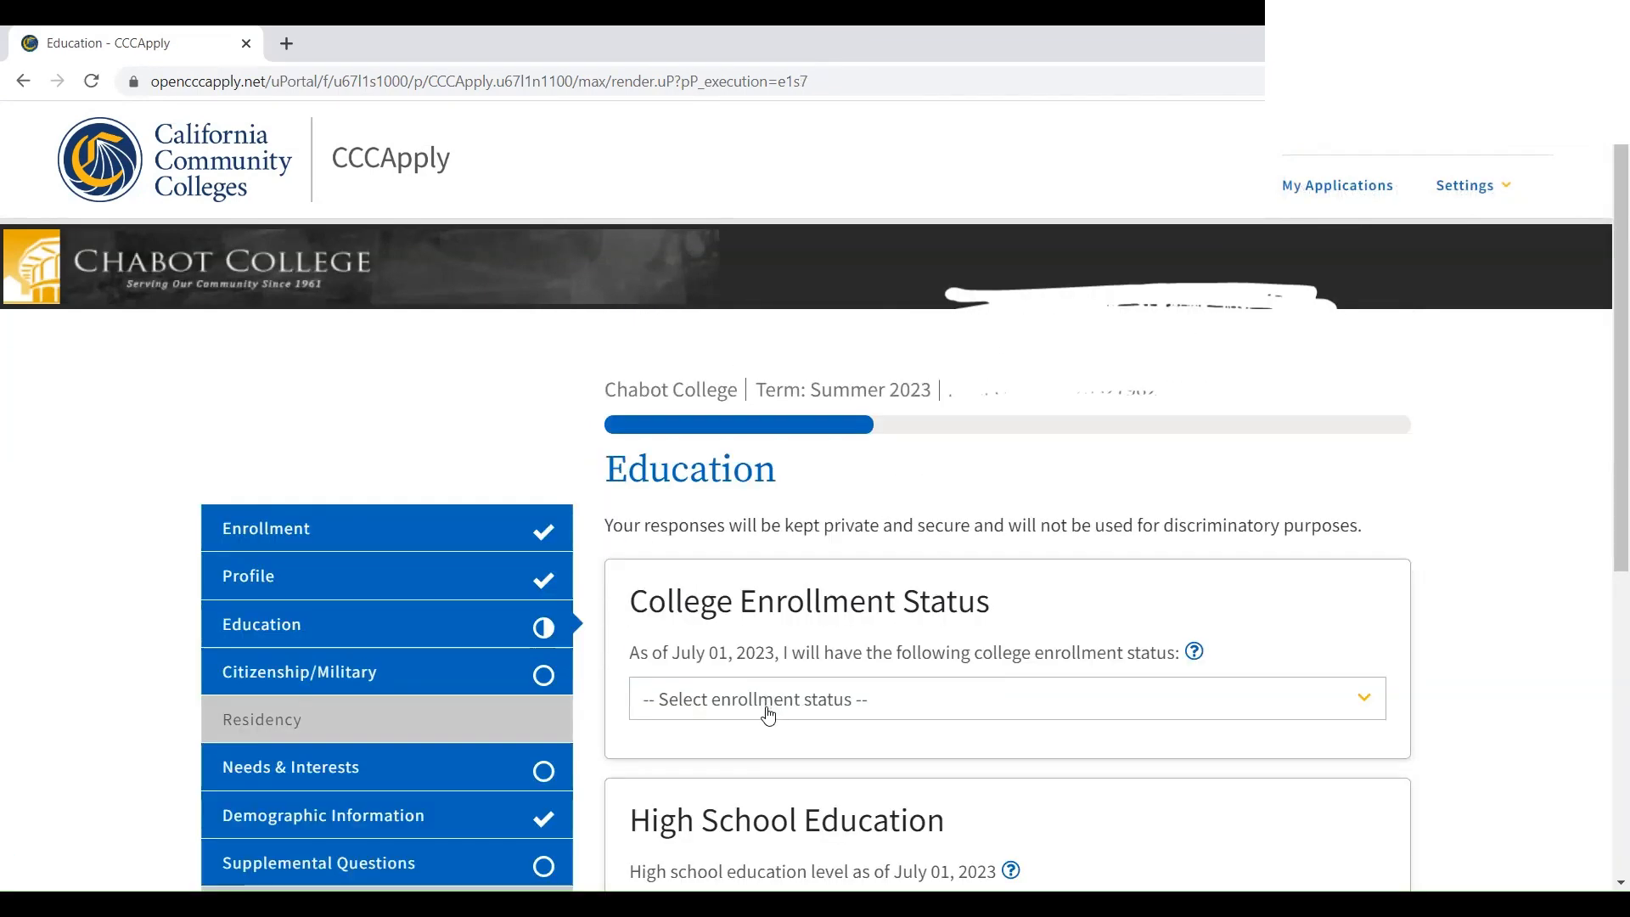
Set status to concurrent high school and college enrollment, 'I attended high school', with California as the state
click(767, 708)
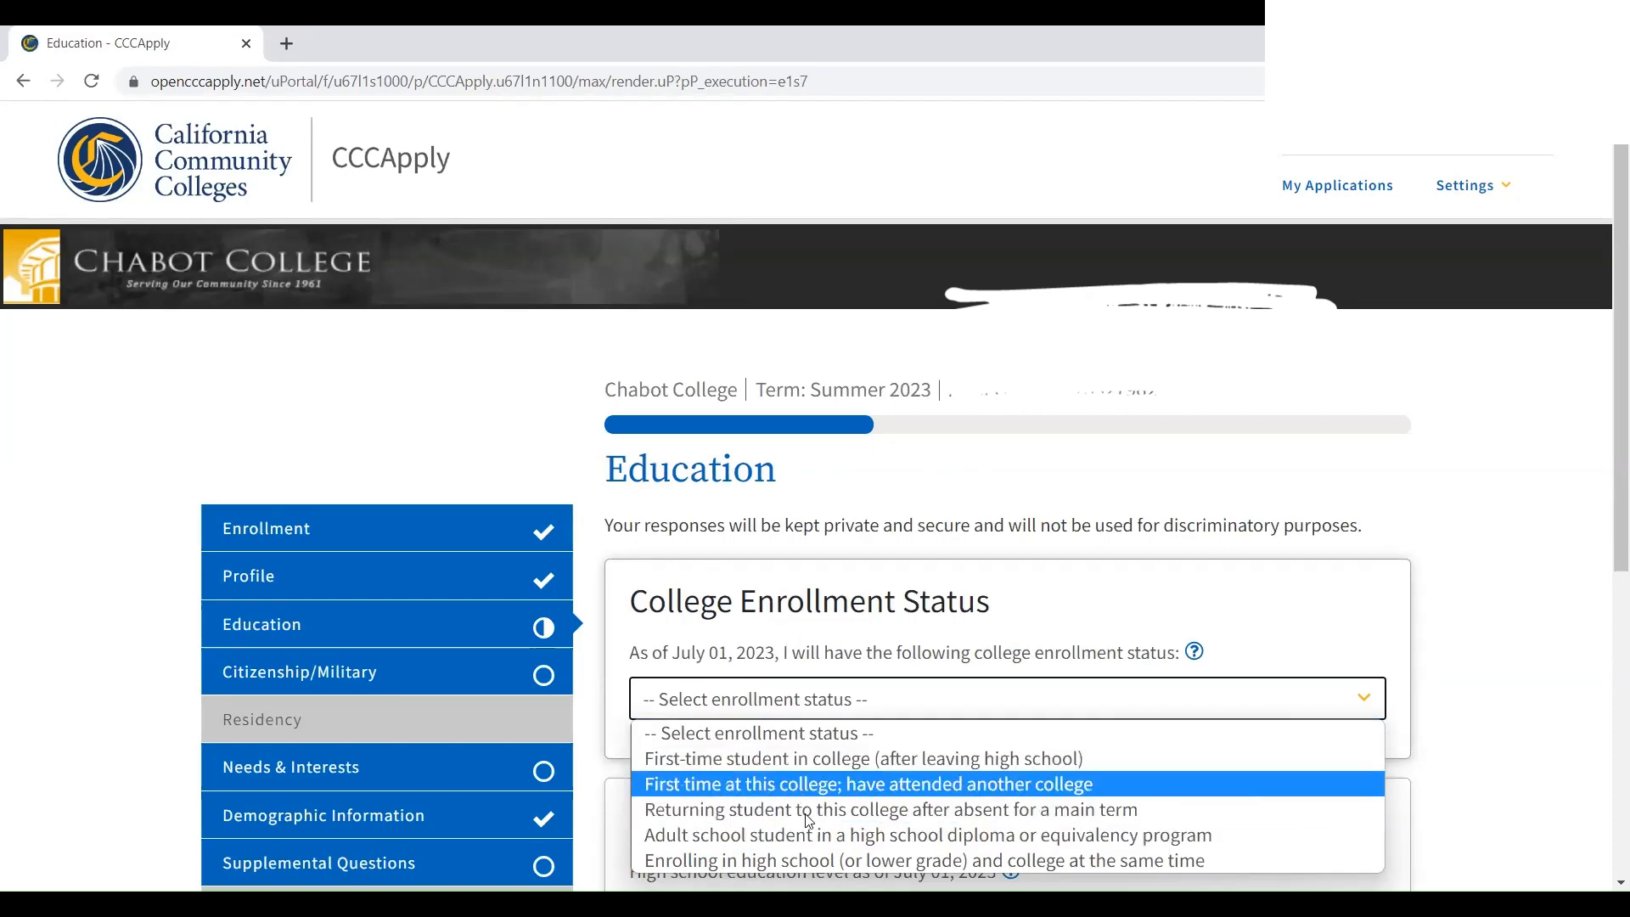
click(823, 861)
scroll(777, 594, down, 4)
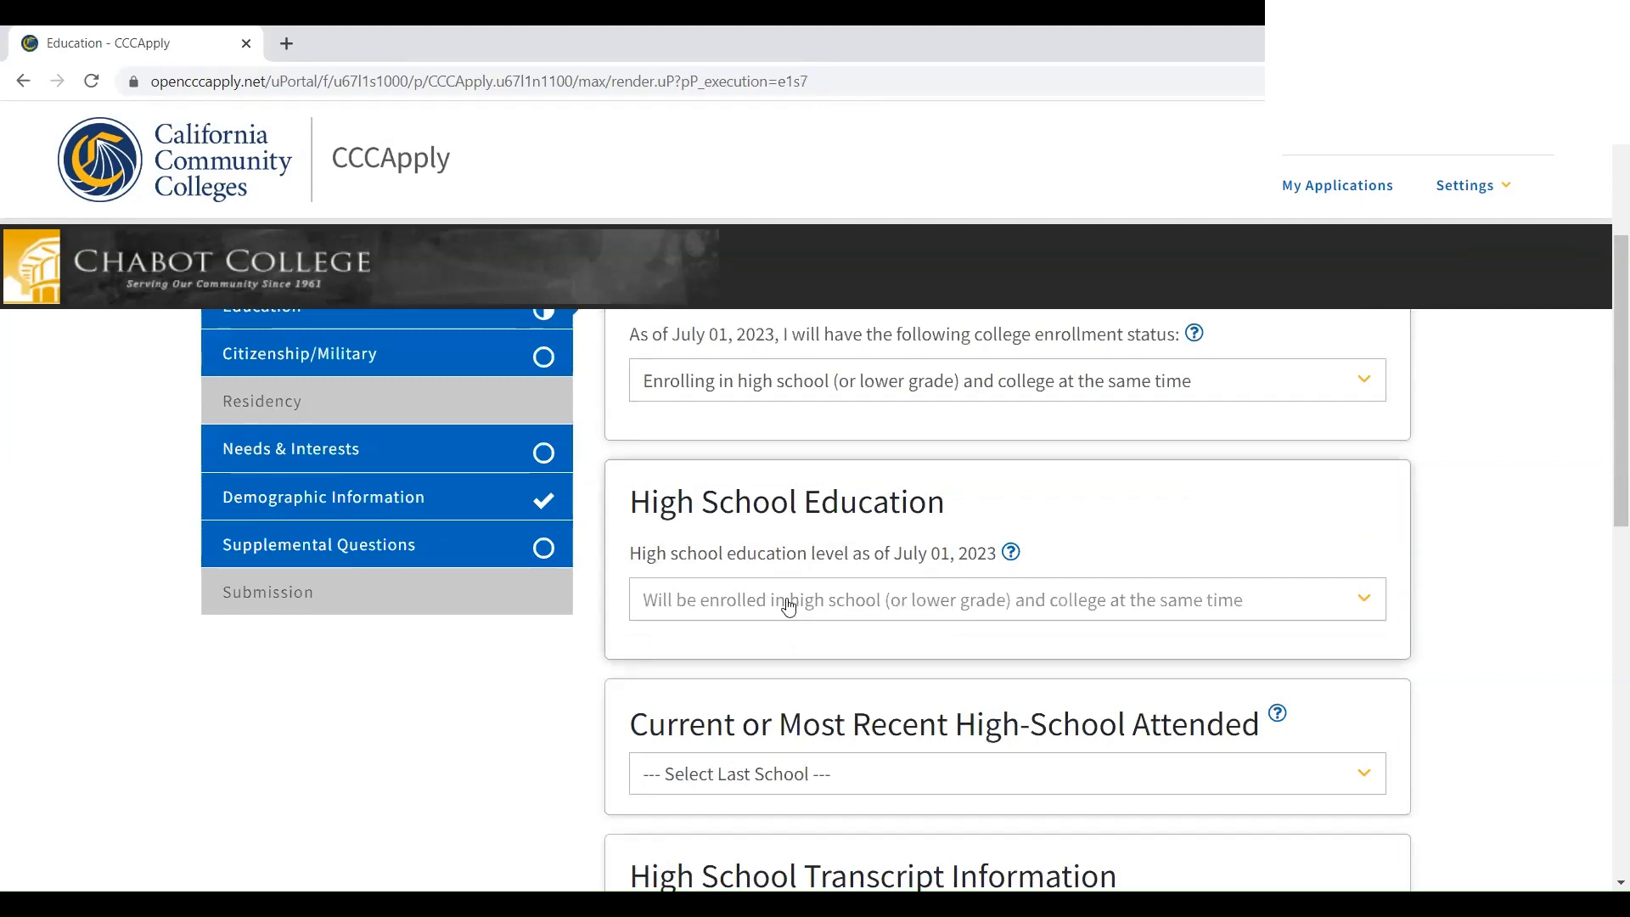
scroll(871, 617, down, 3)
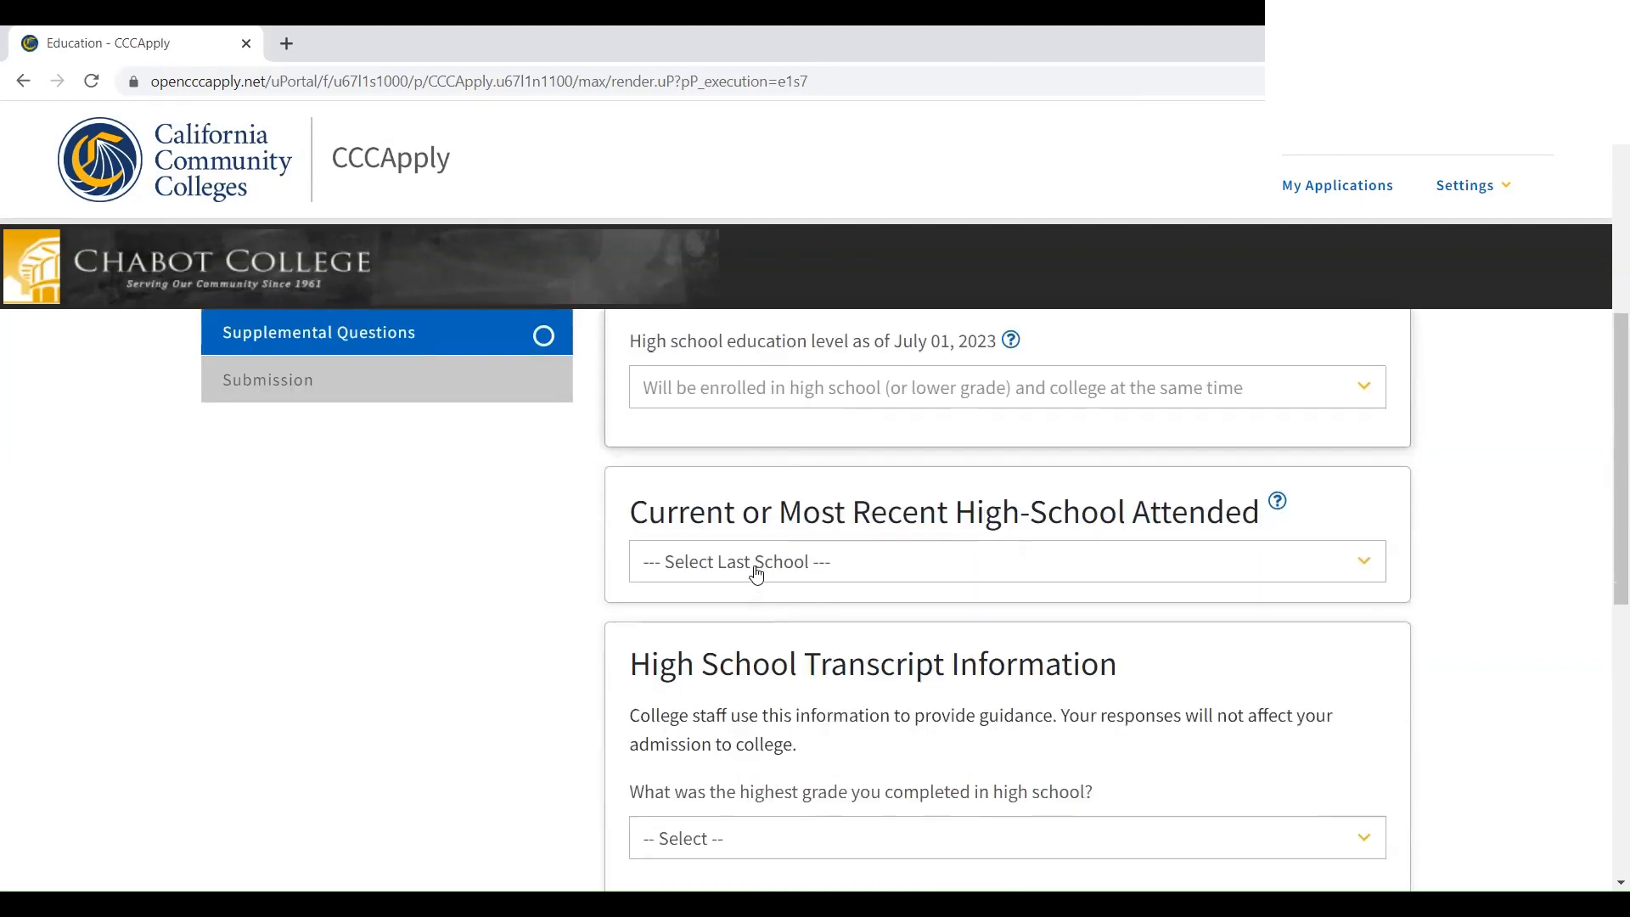
click(757, 574)
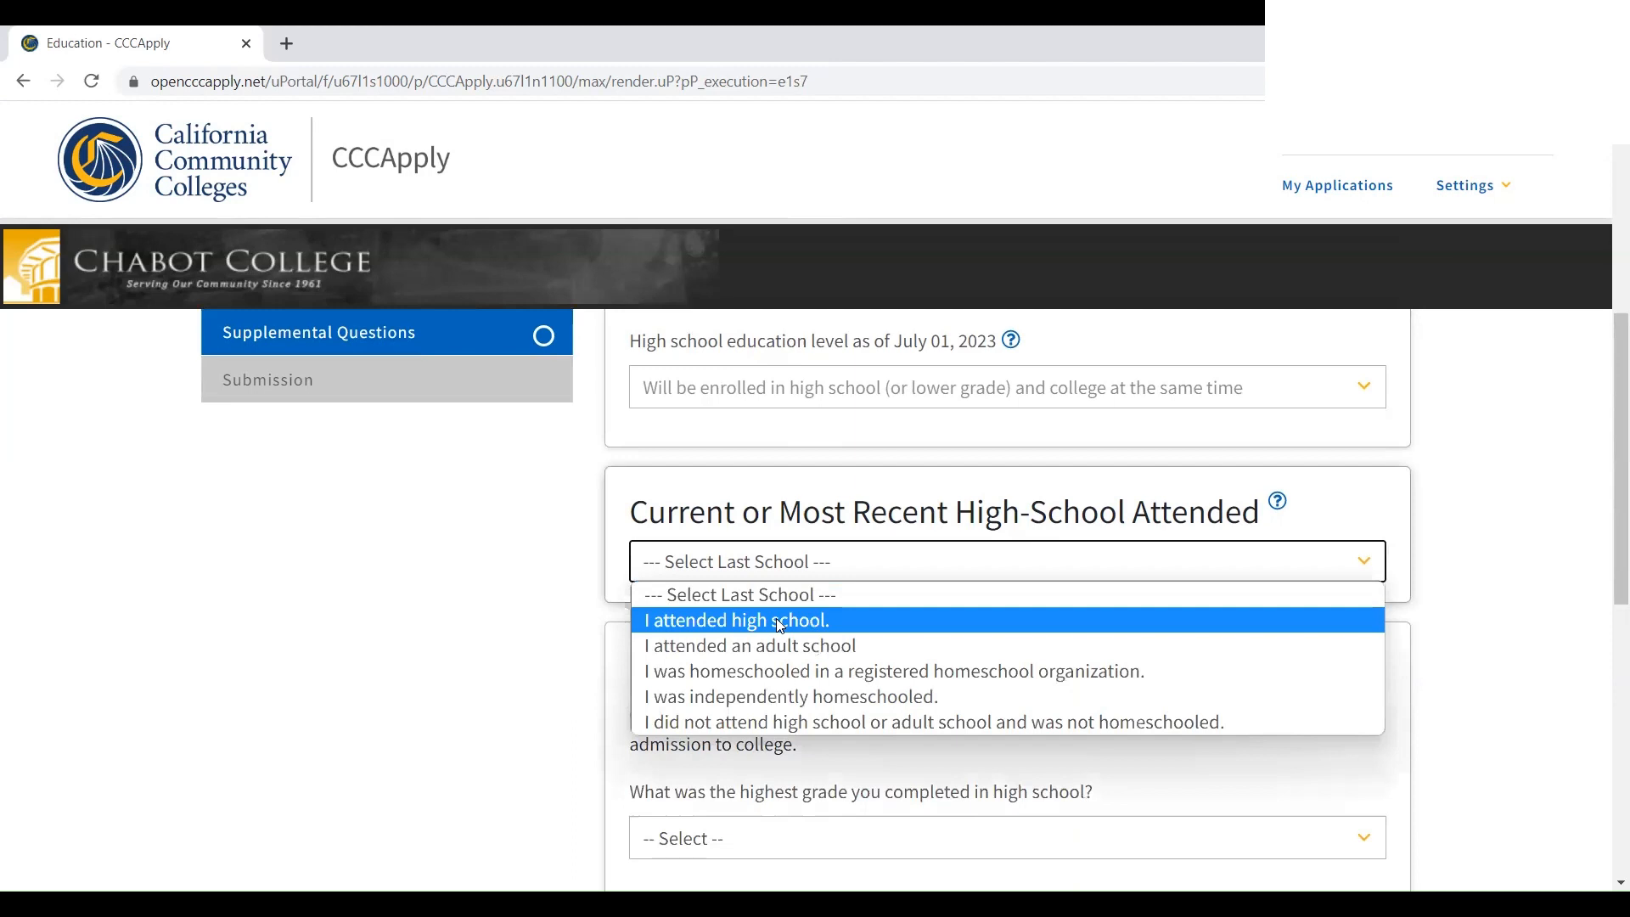
click(781, 625)
scroll(756, 658, down, 1)
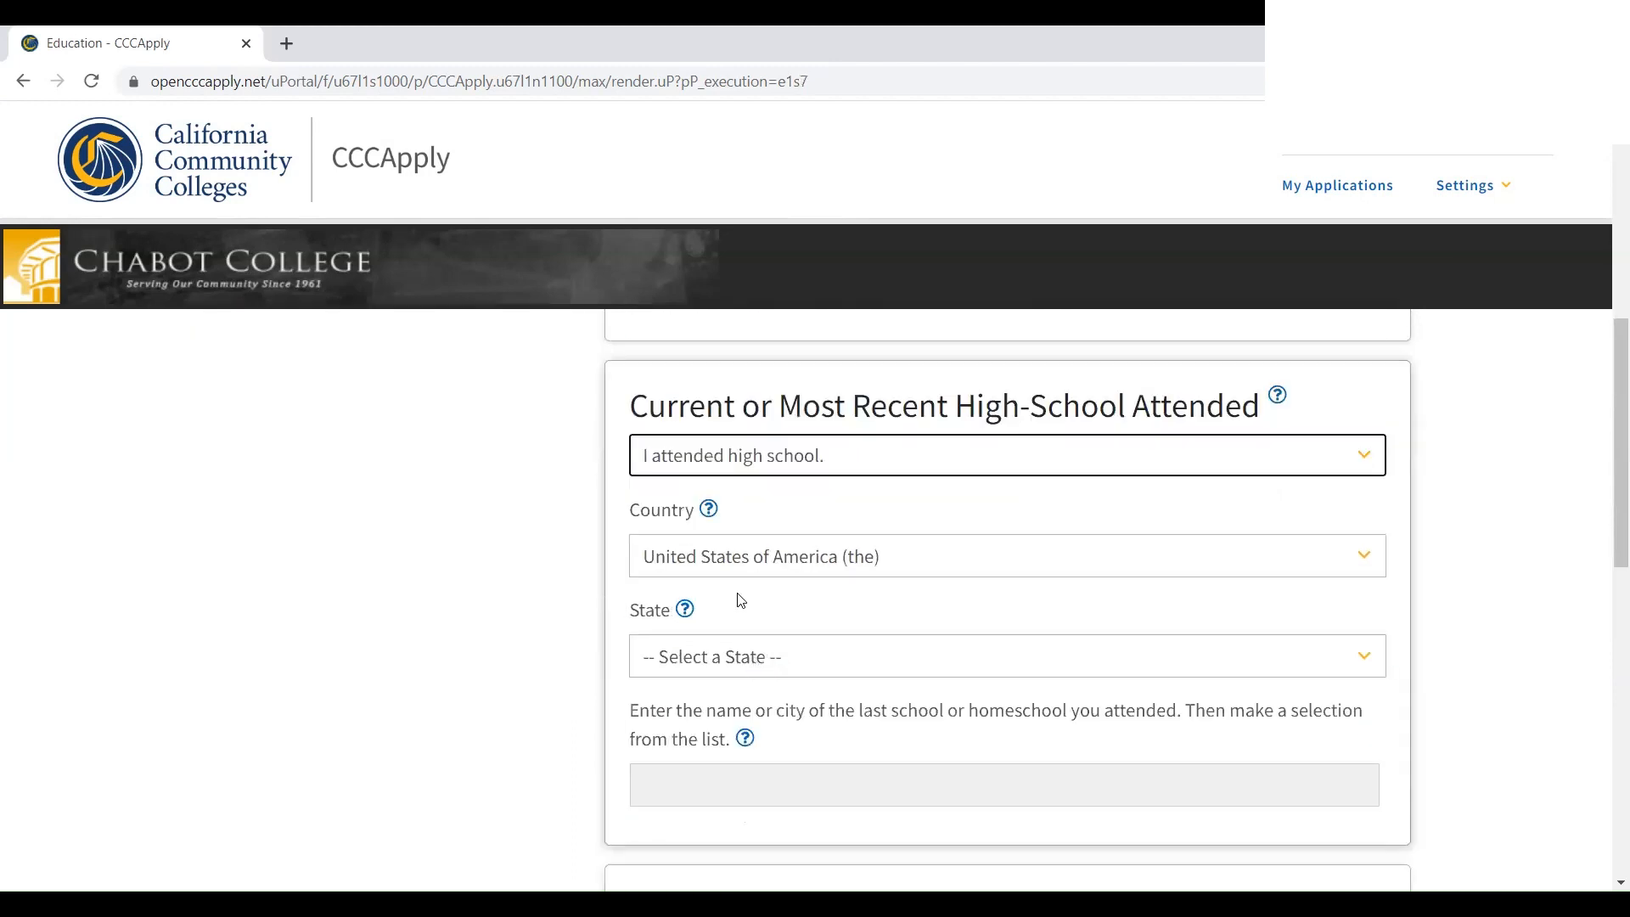
click(741, 656)
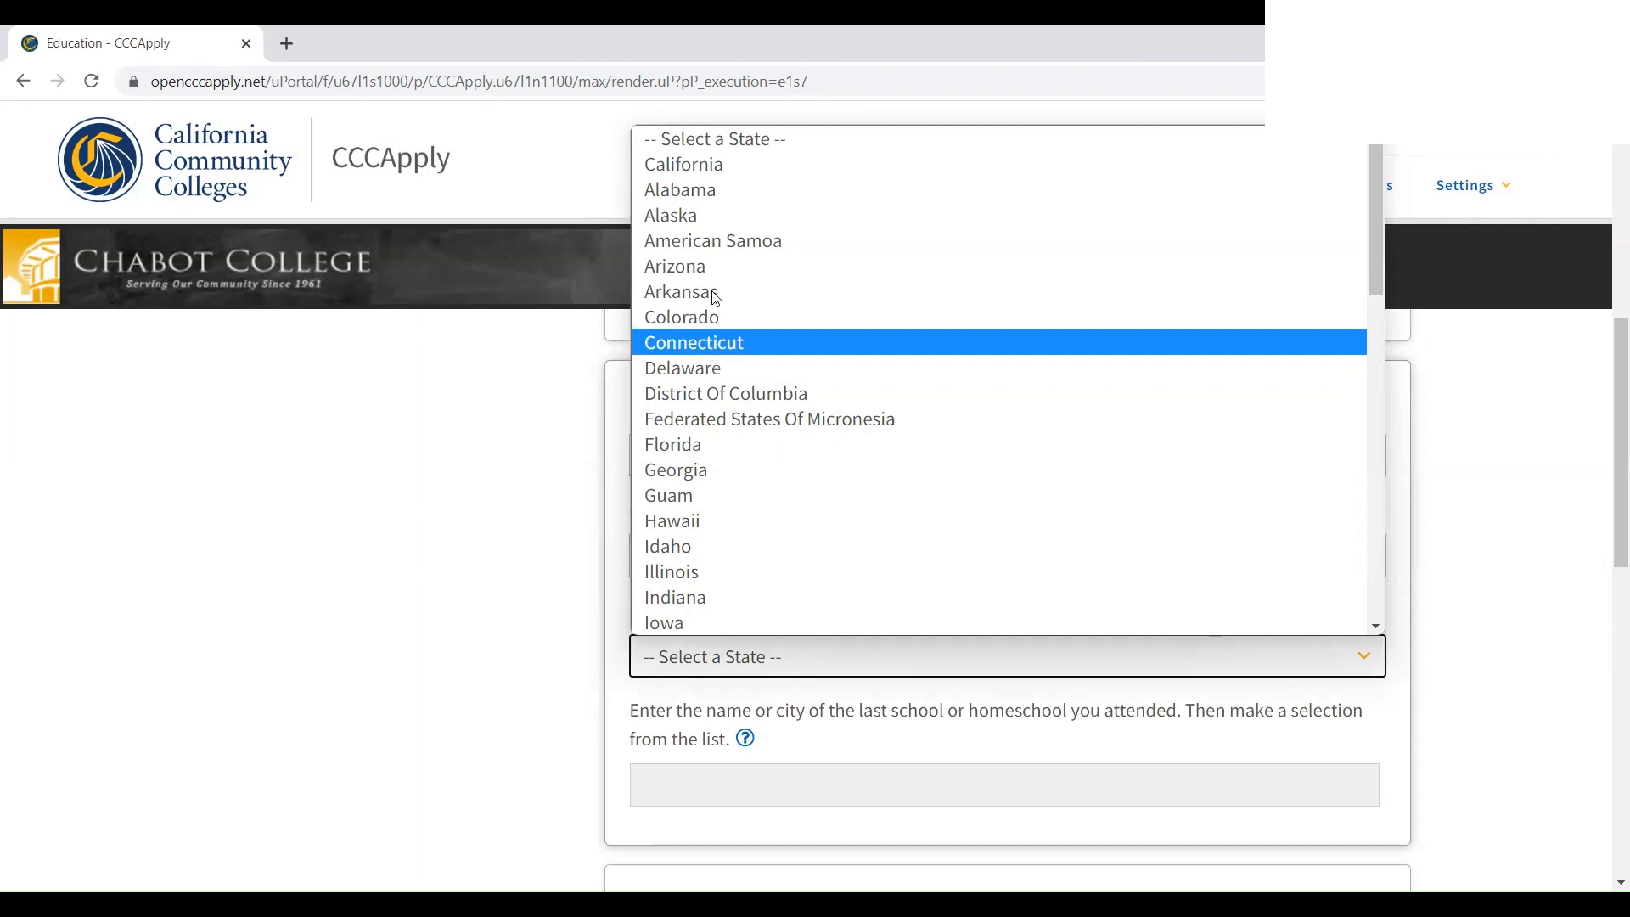
key(Return)
click(774, 774)
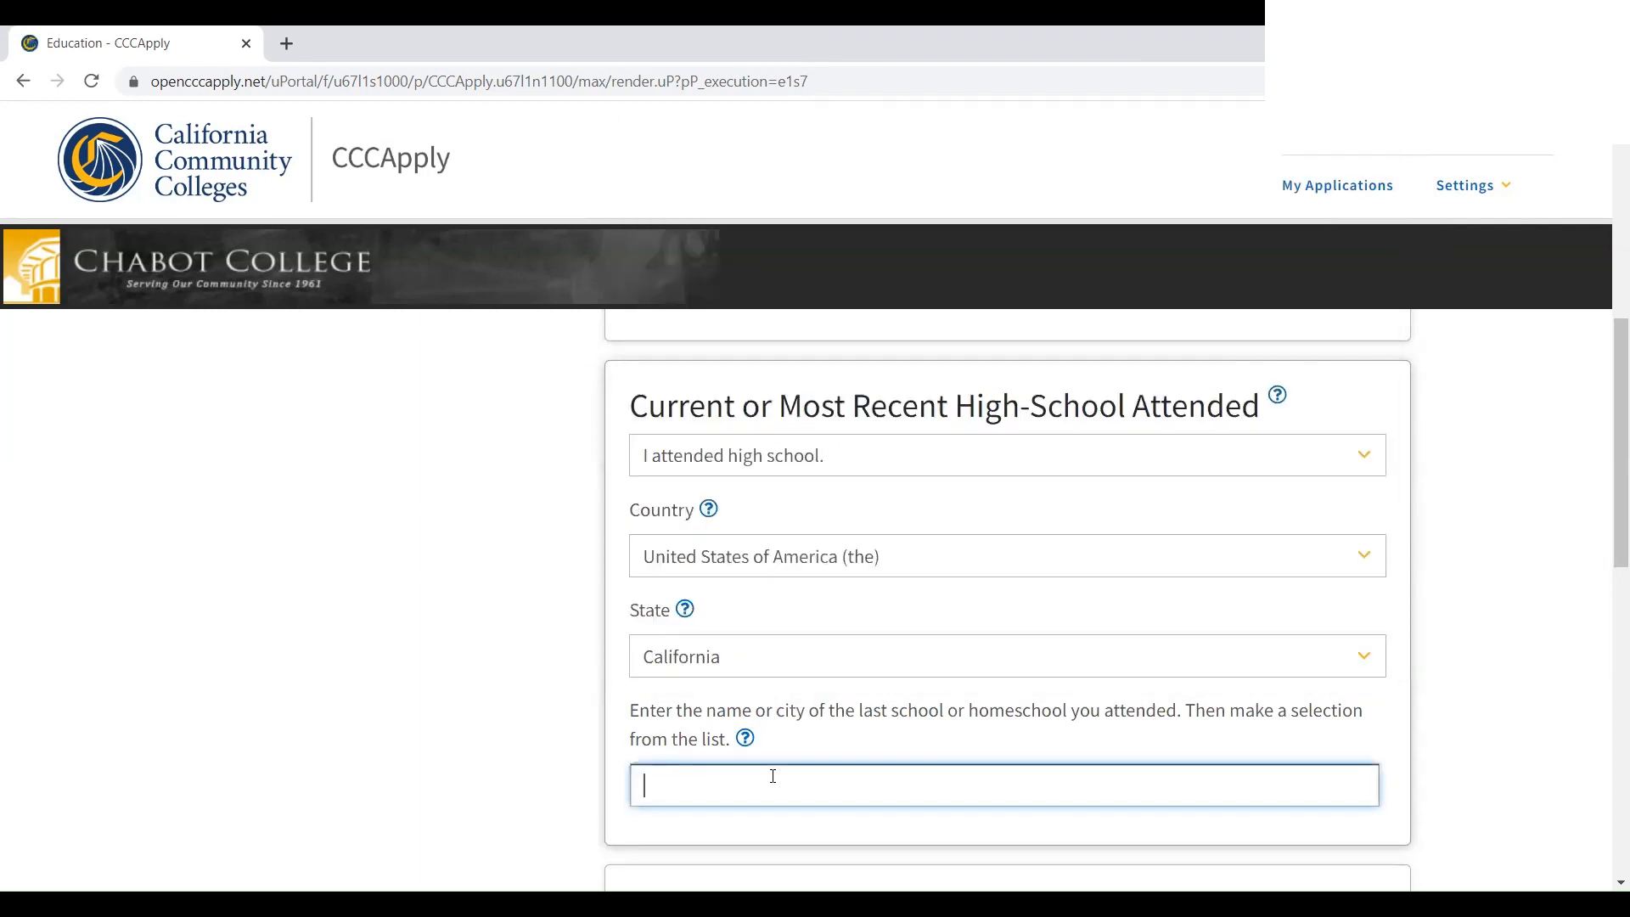
Search for and select Foothill High in Pleasanton as the high school
text(F)
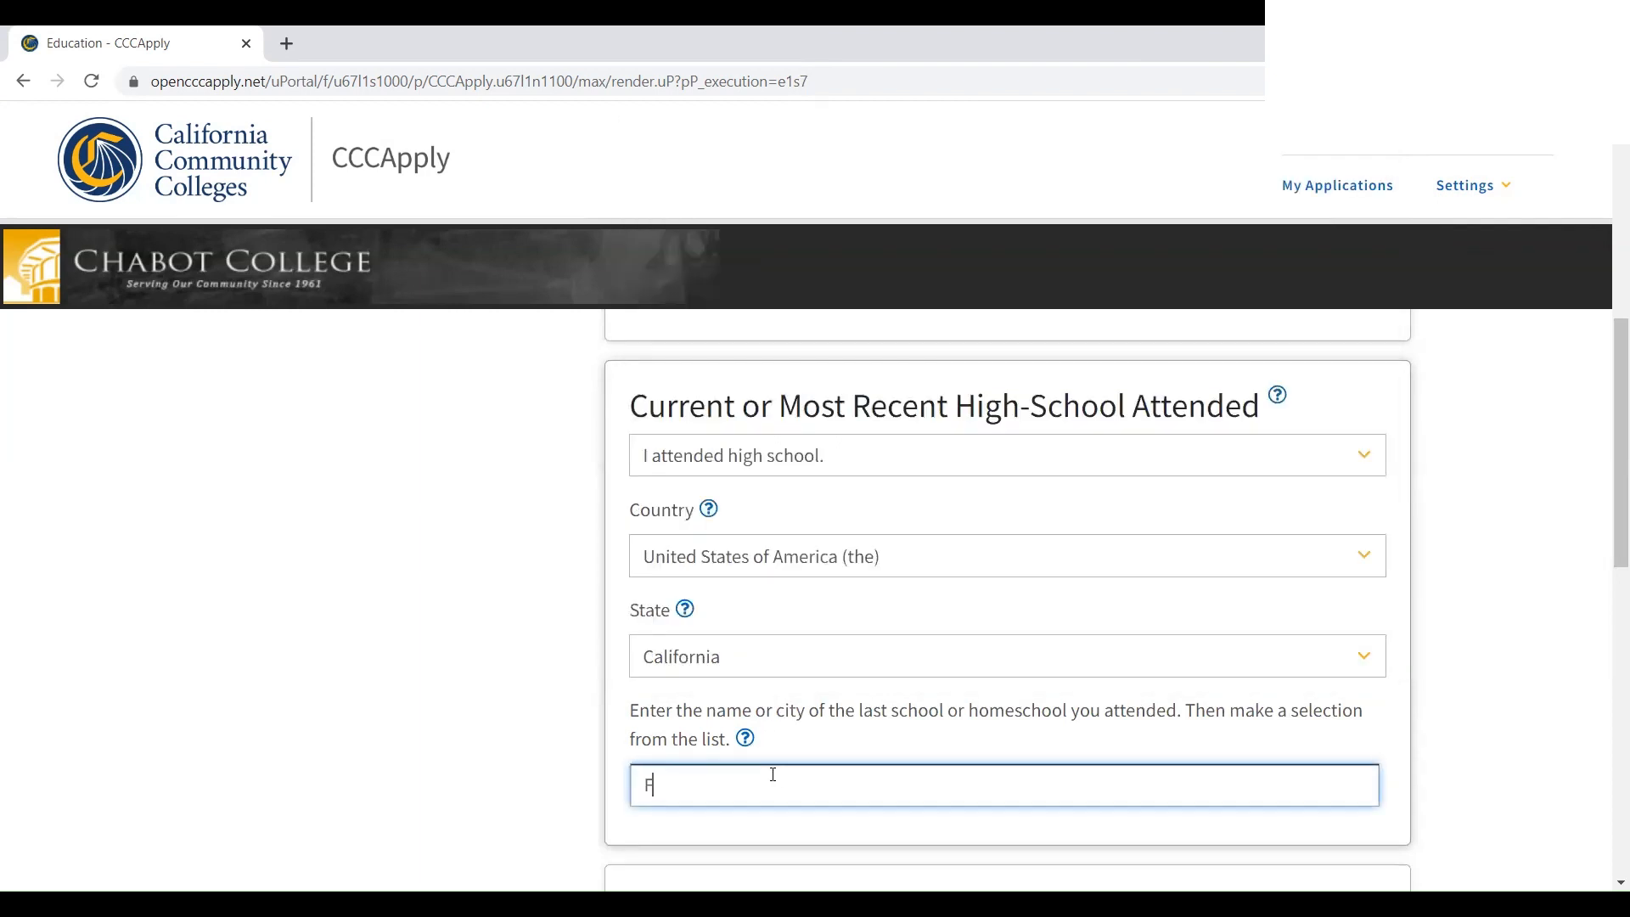
text(oothill )
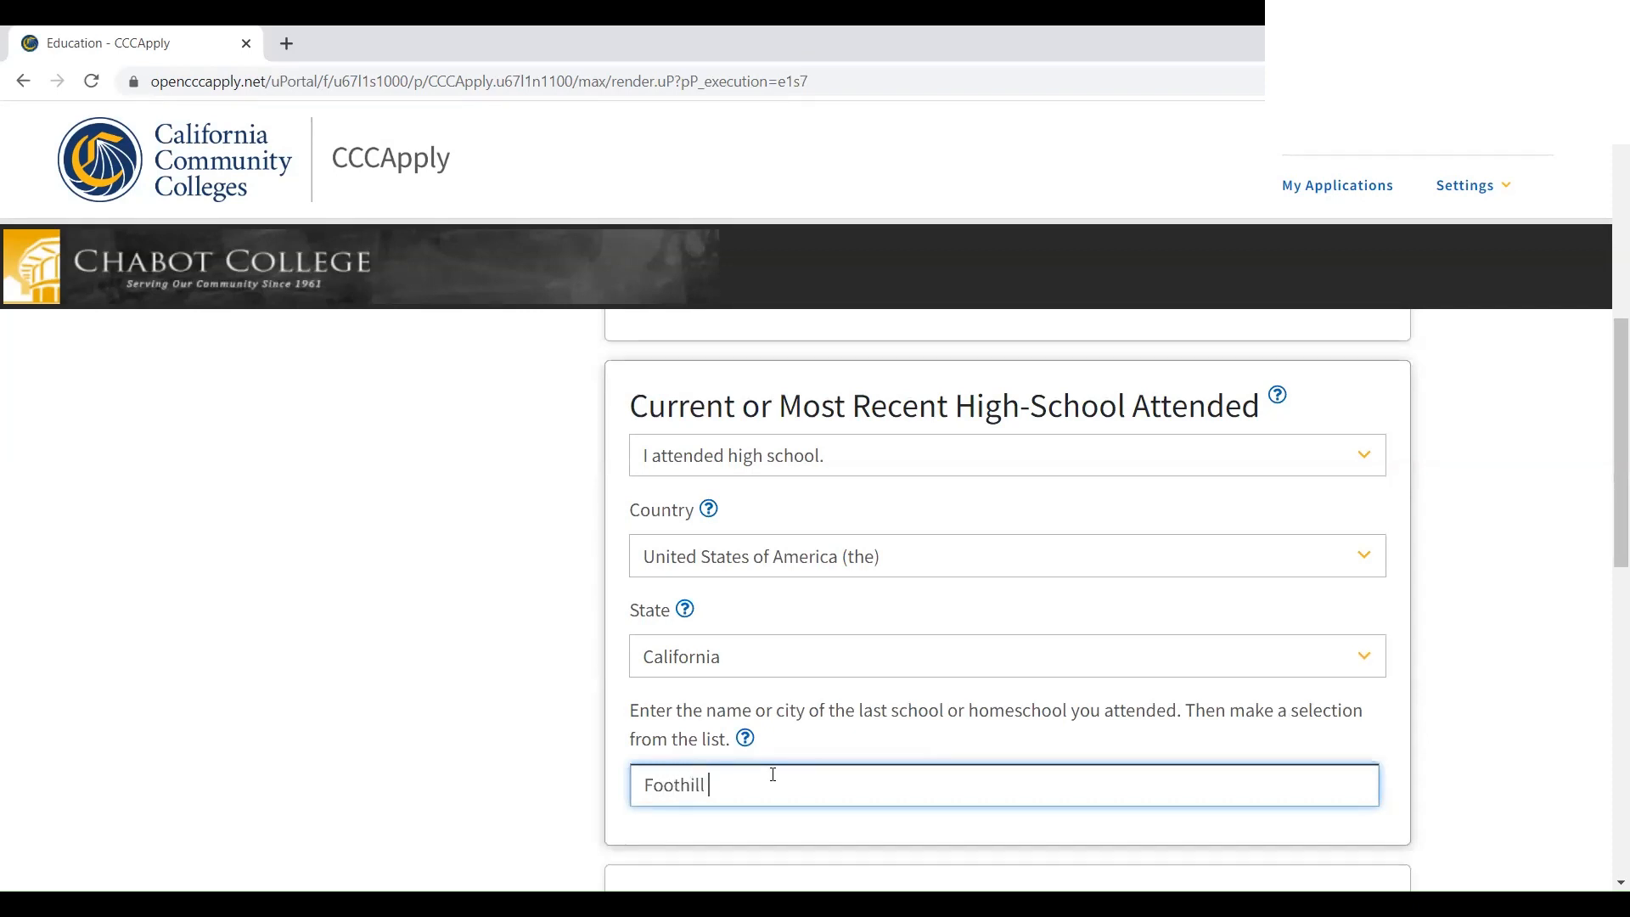
text(High School)
scroll(772, 774, down, 4)
scroll(767, 758, up, 1)
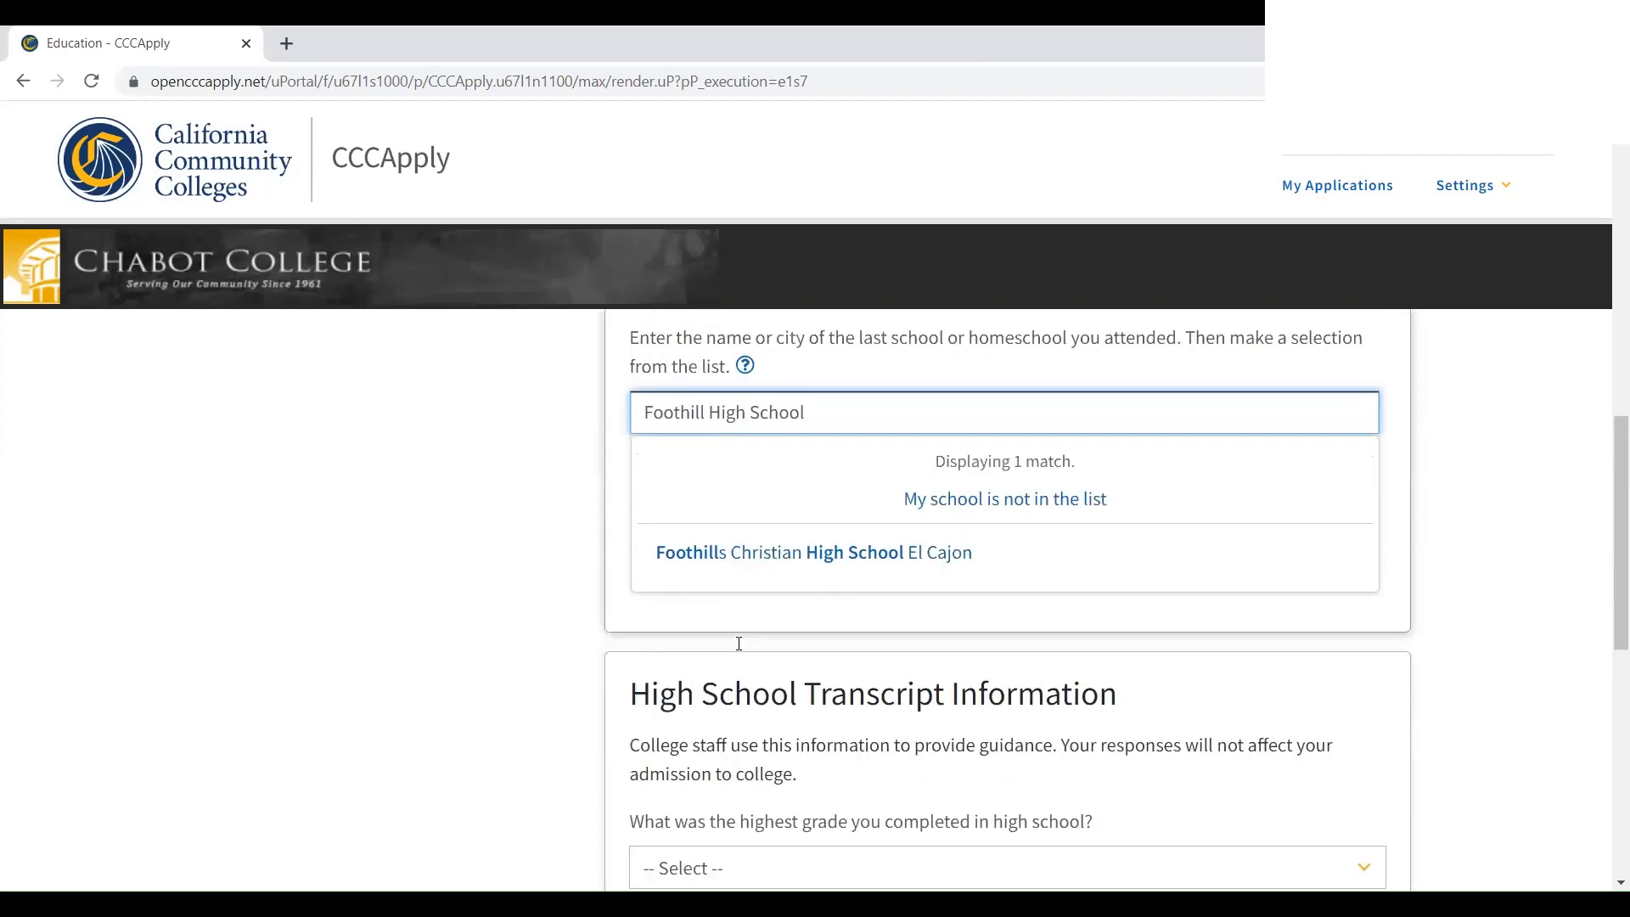
scroll(815, 609, up, 1)
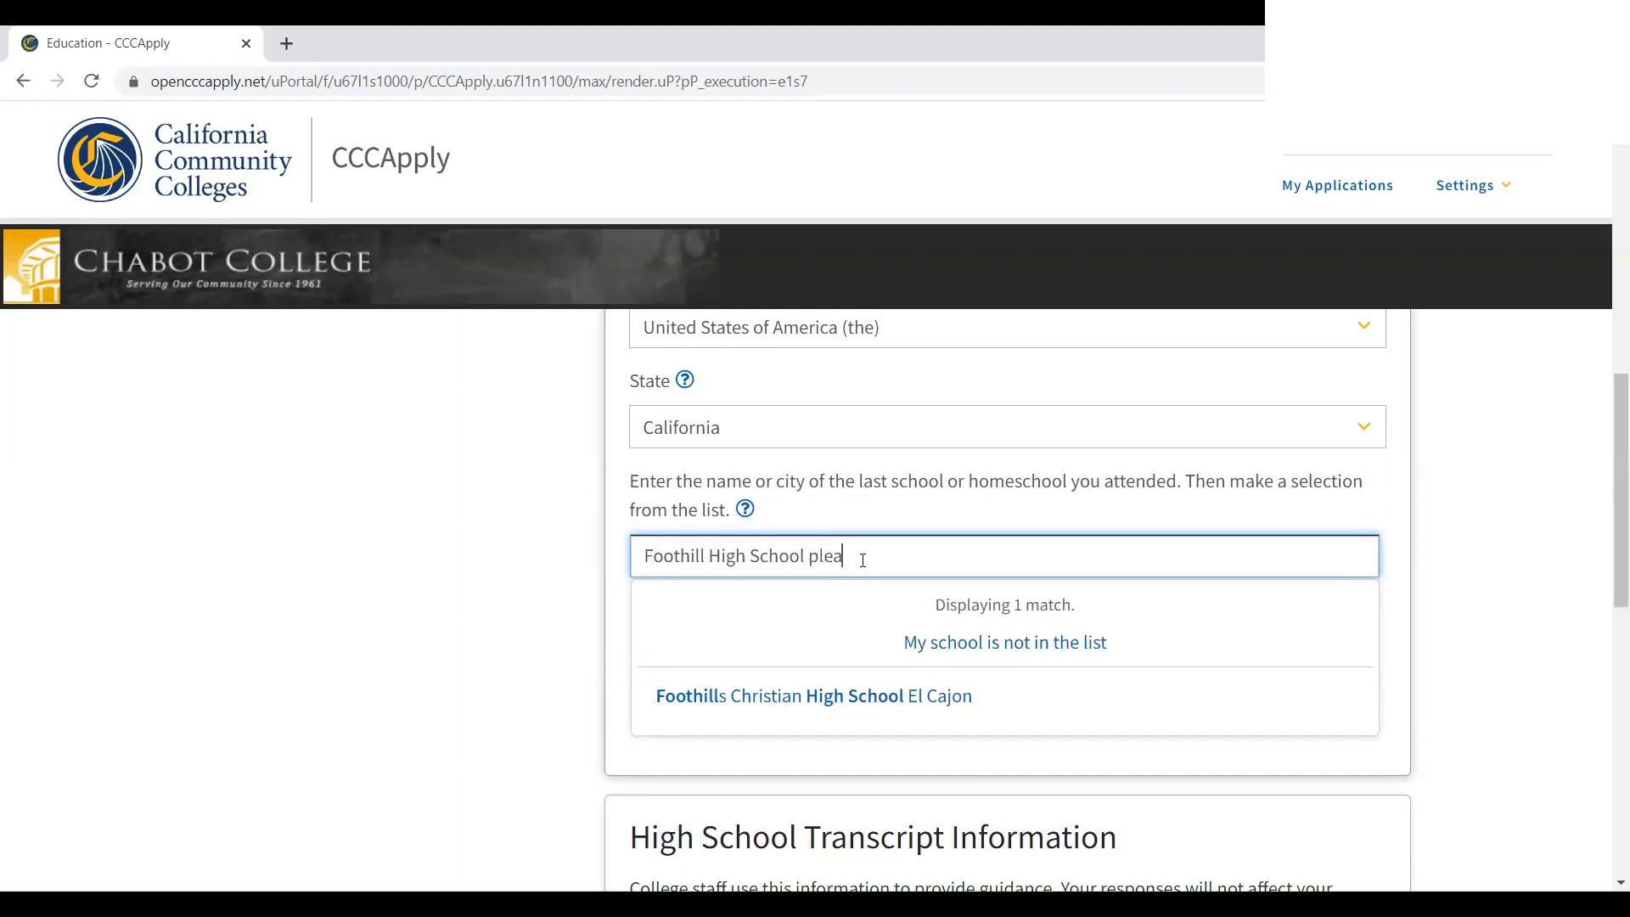
key(BackSpace)
key(BackSpace)
key(BackSpace)
key(BackSpace)
key(BackSpace)
key(BackSpace)
key(BackSpace)
key(BackSpace)
key(BackSpace)
key(BackSpace)
key(BackSpace)
key(BackSpace)
key(BackSpace)
key(BackSpace)
key(BackSpace)
key(BackSpace)
key(BackSpace)
key(BackSpace)
key(BackSpace)
key(BackSpace)
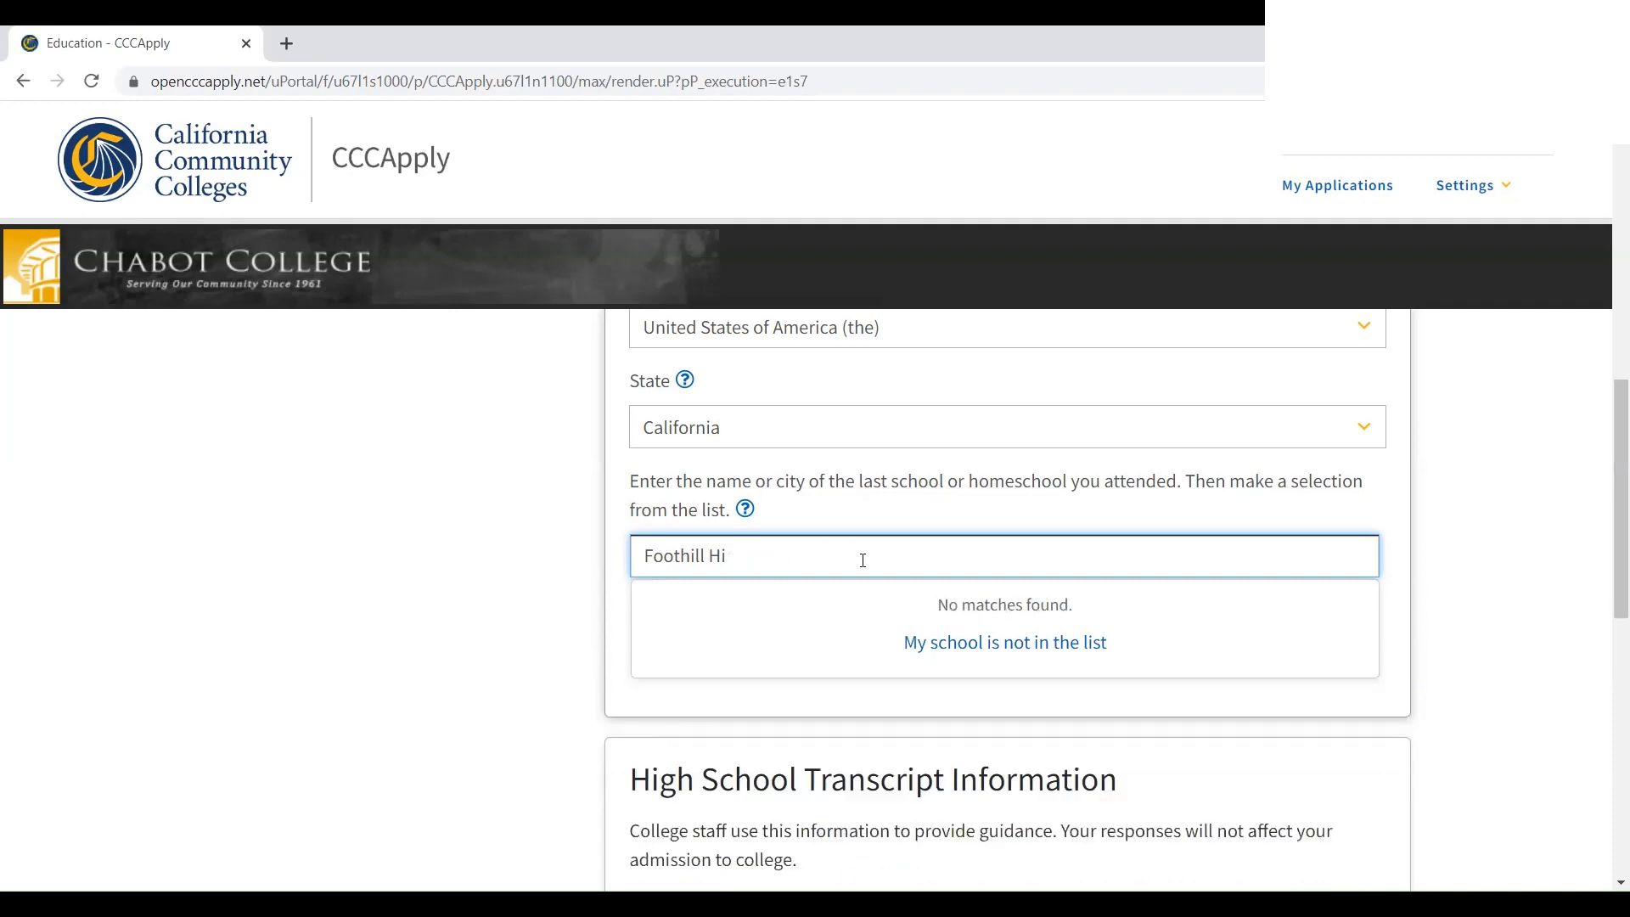
scroll(863, 563, down, 2)
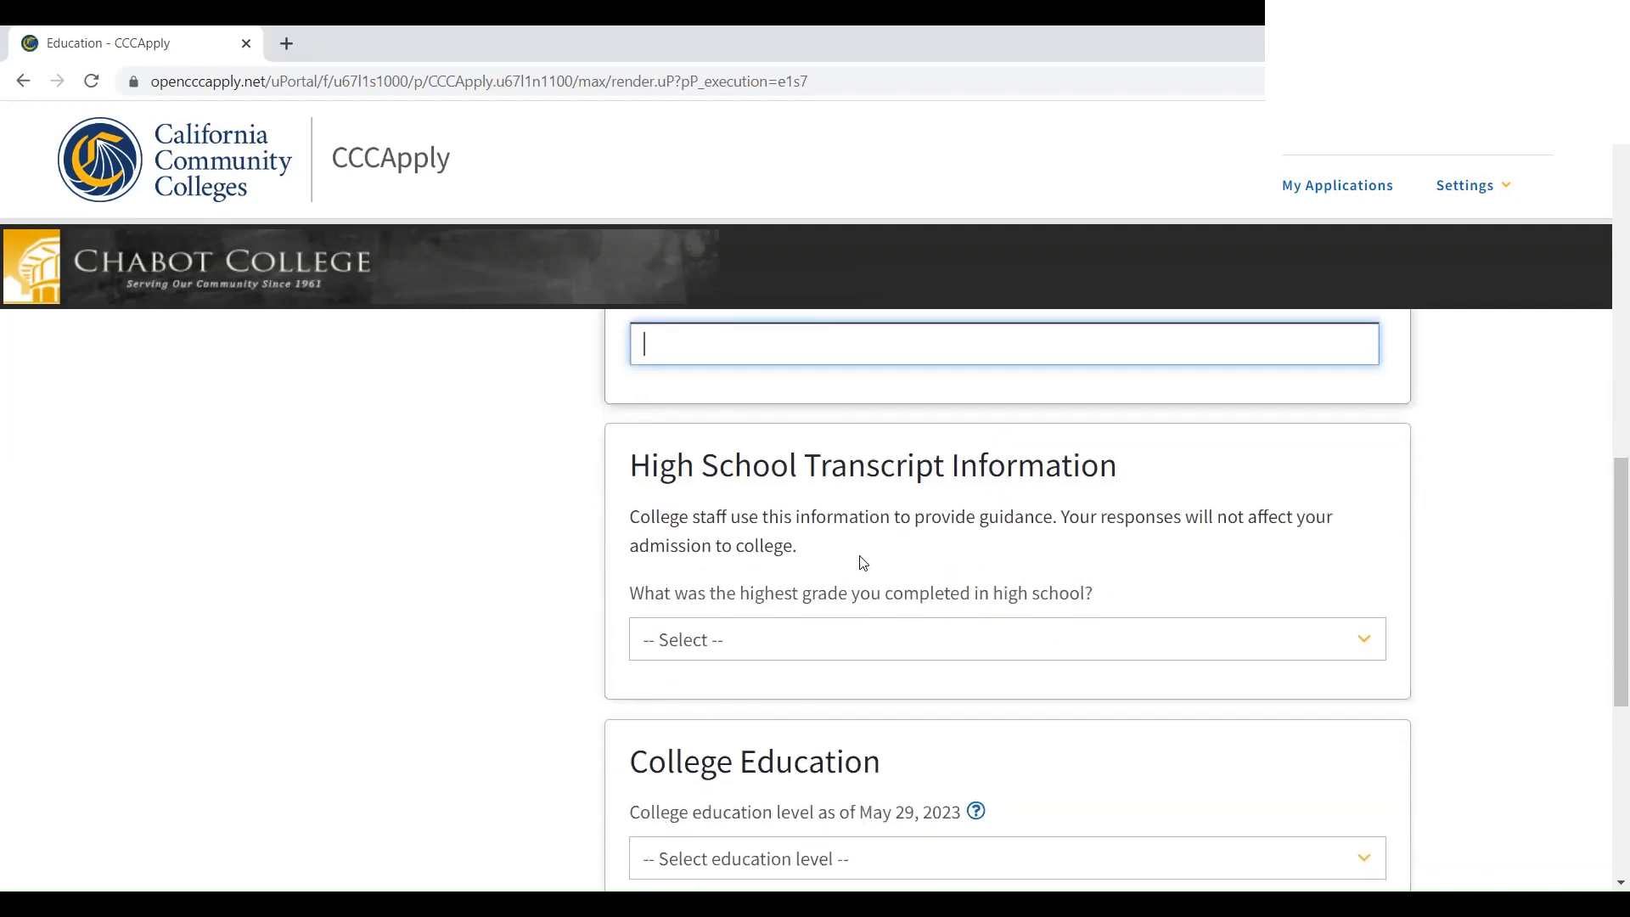
scroll(862, 561, up, 2)
text(foothi)
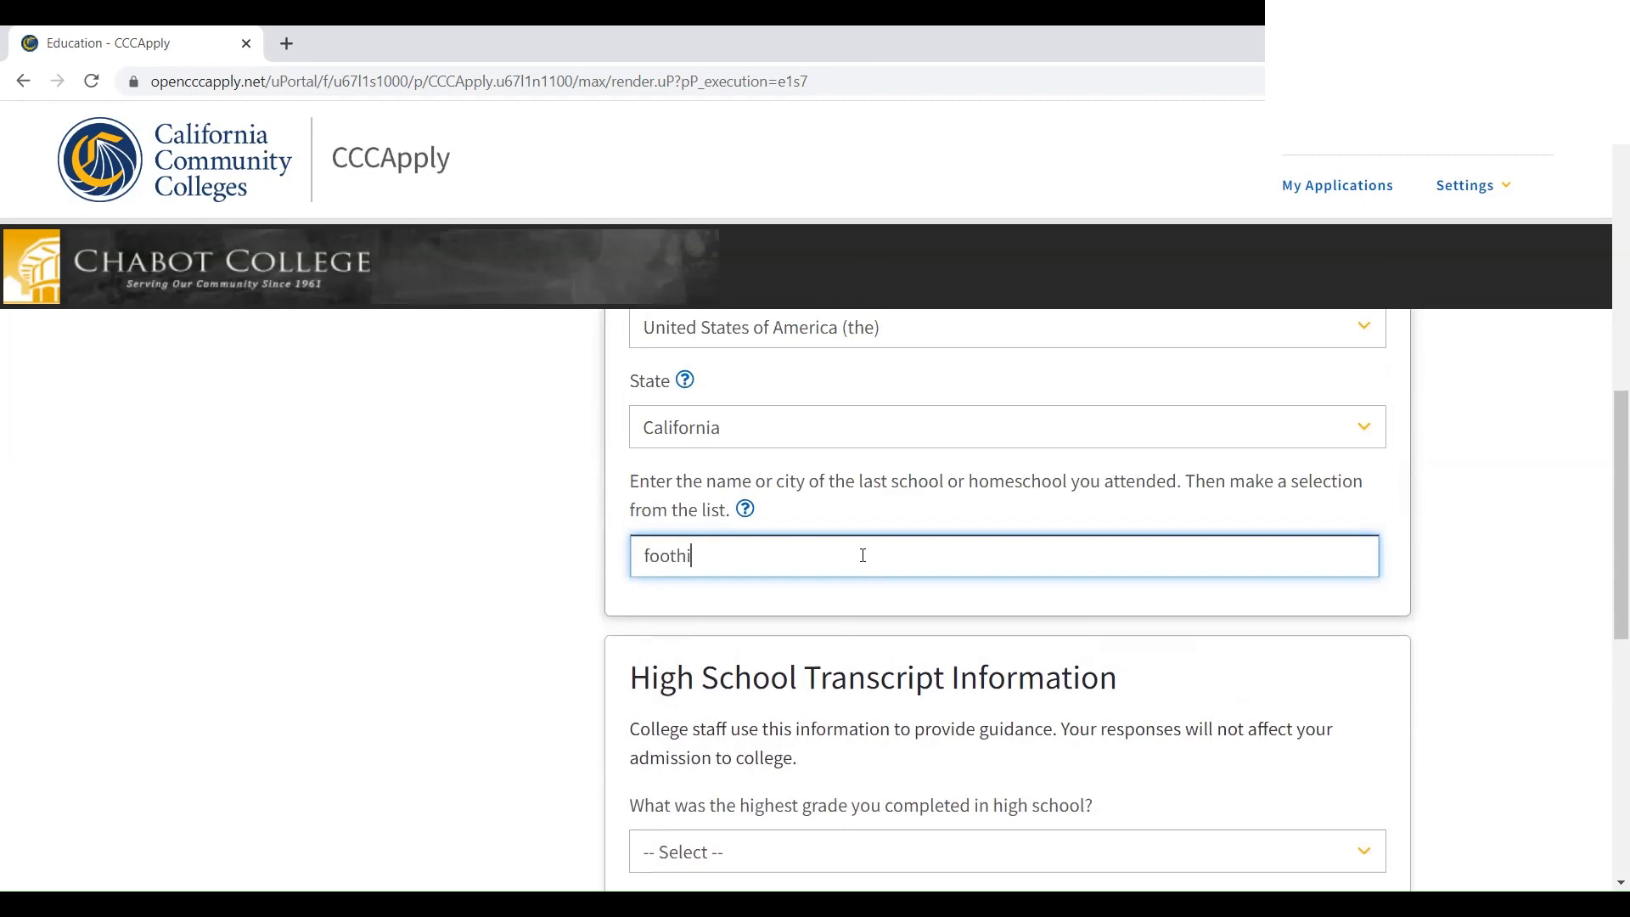
text(ll)
scroll(859, 560, down, 2)
scroll(851, 564, up, 1)
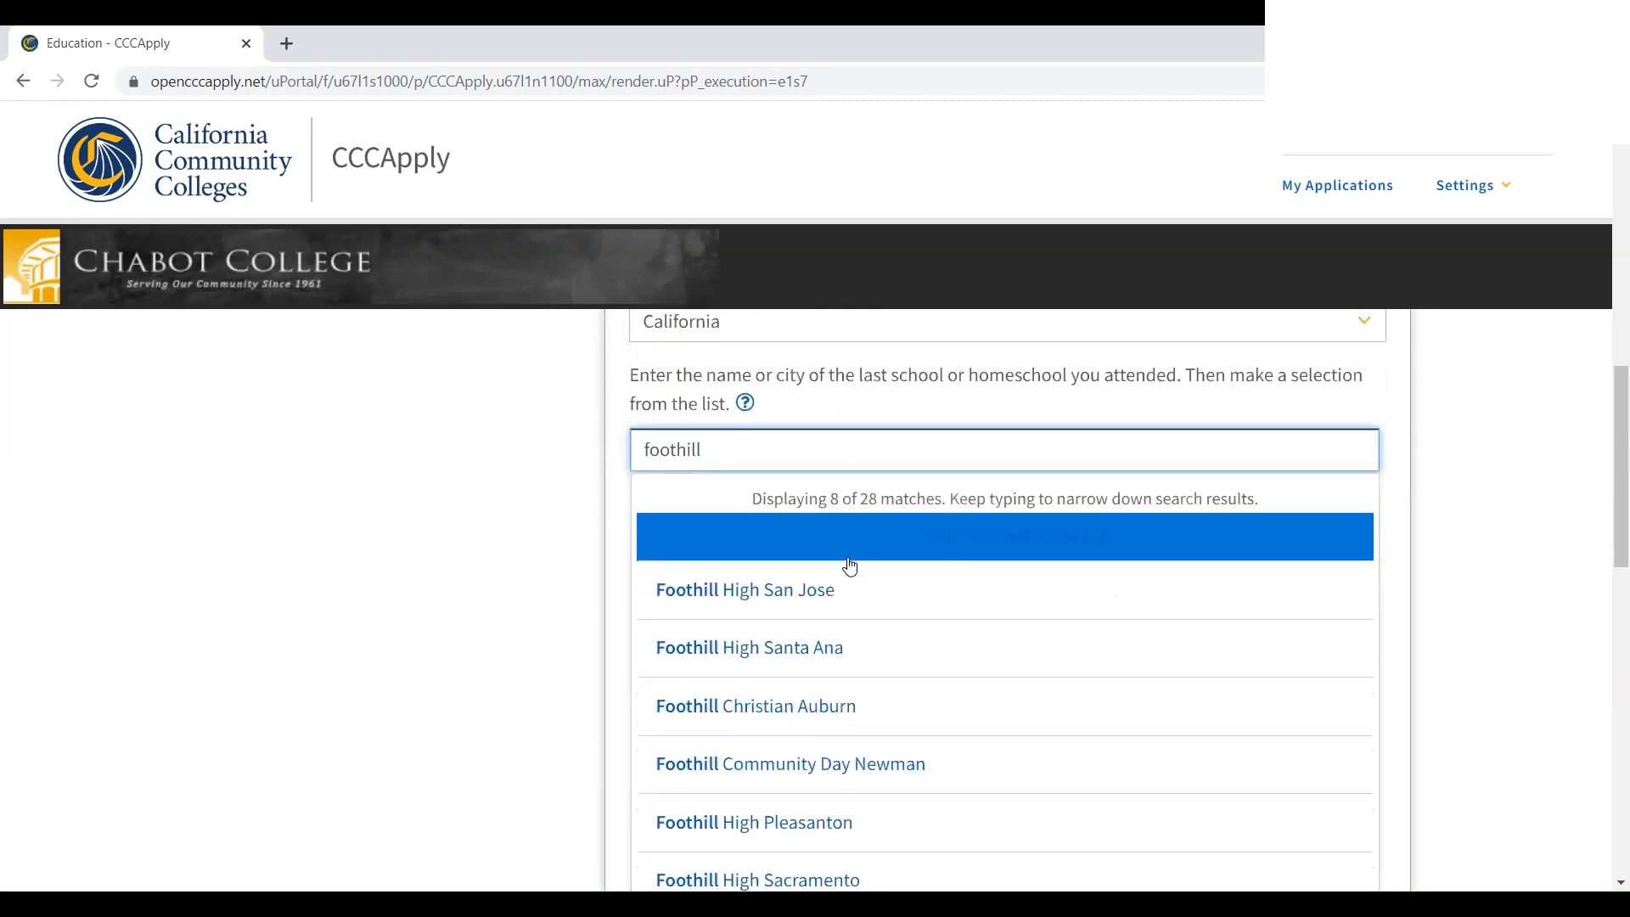
click(793, 825)
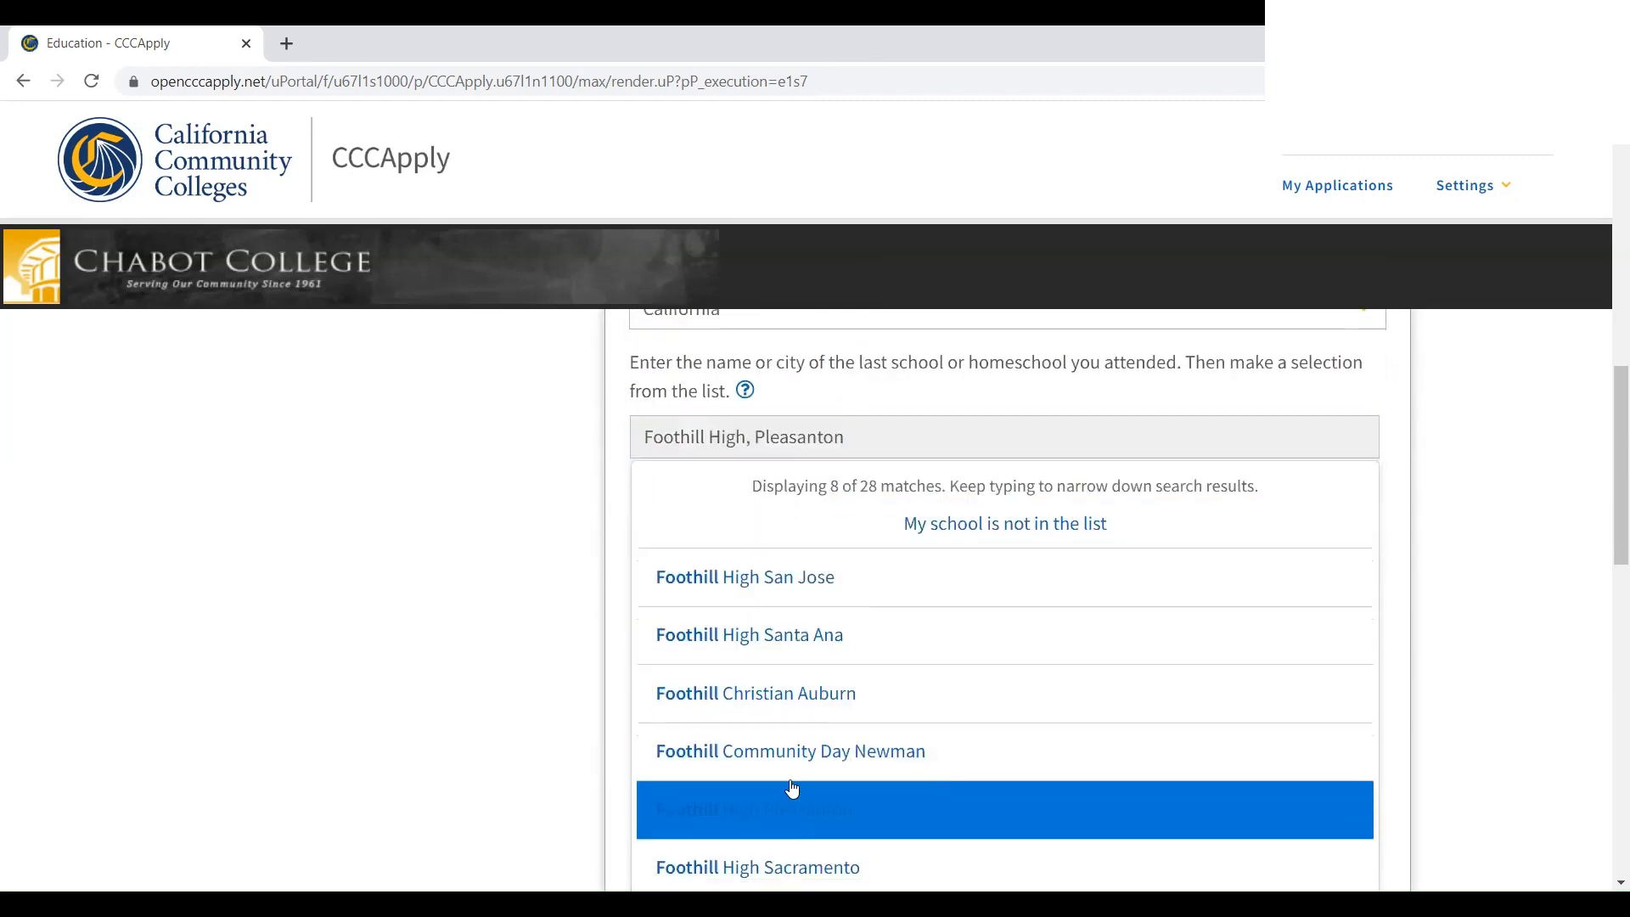
Set the highest grade completed and No college degree, save, and continue to Citizenship/Military
scroll(740, 658, down, 2)
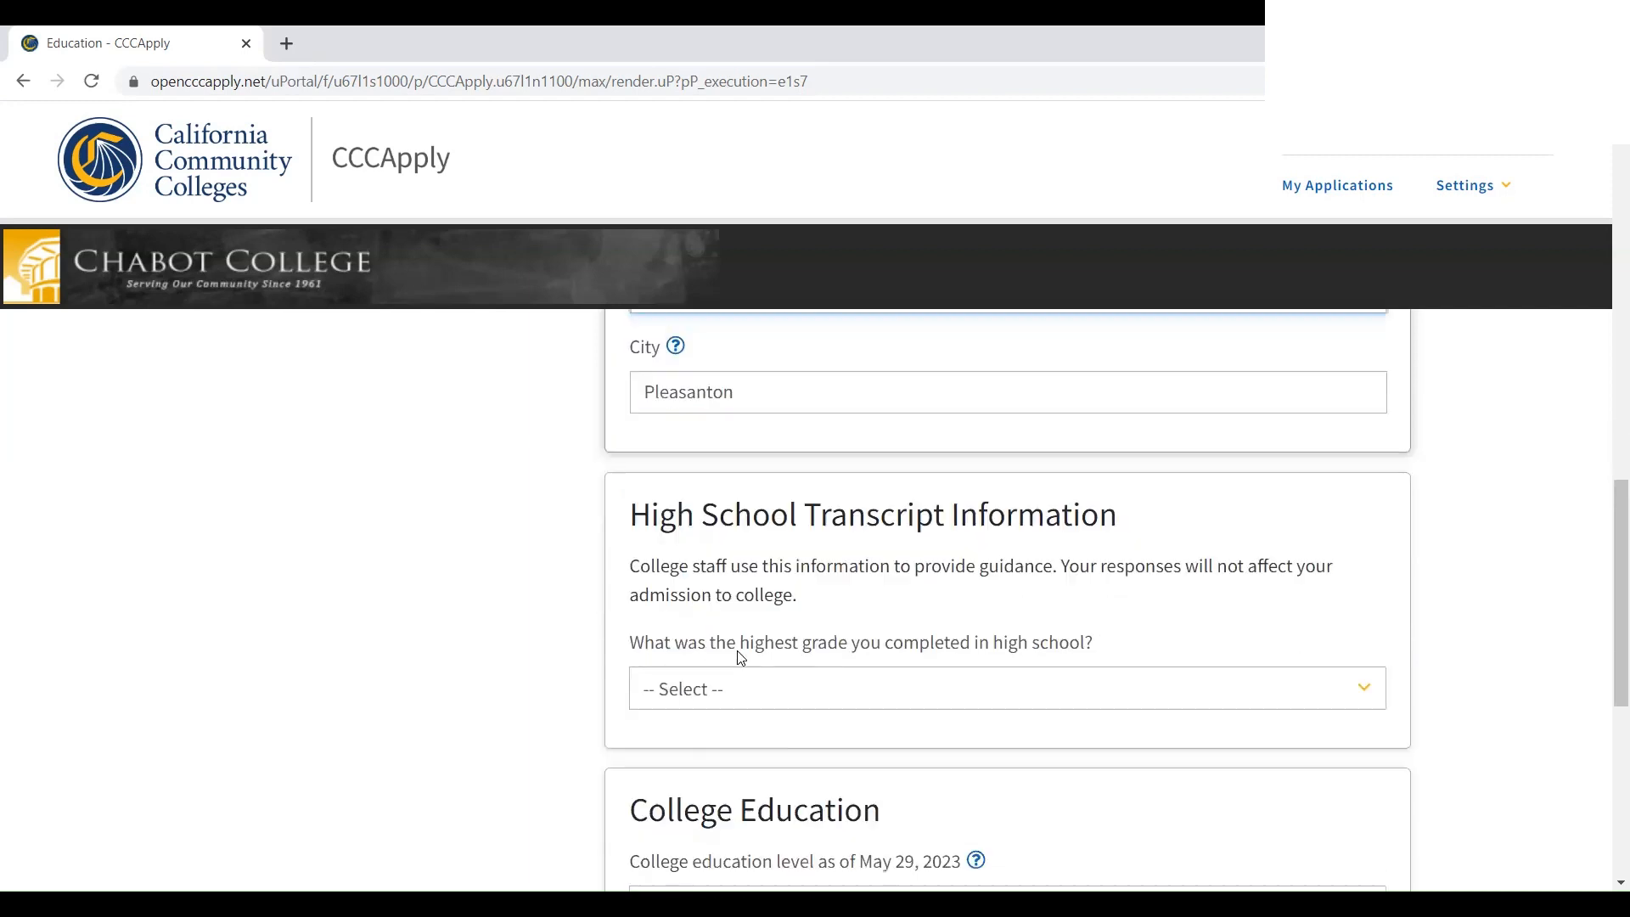
click(740, 660)
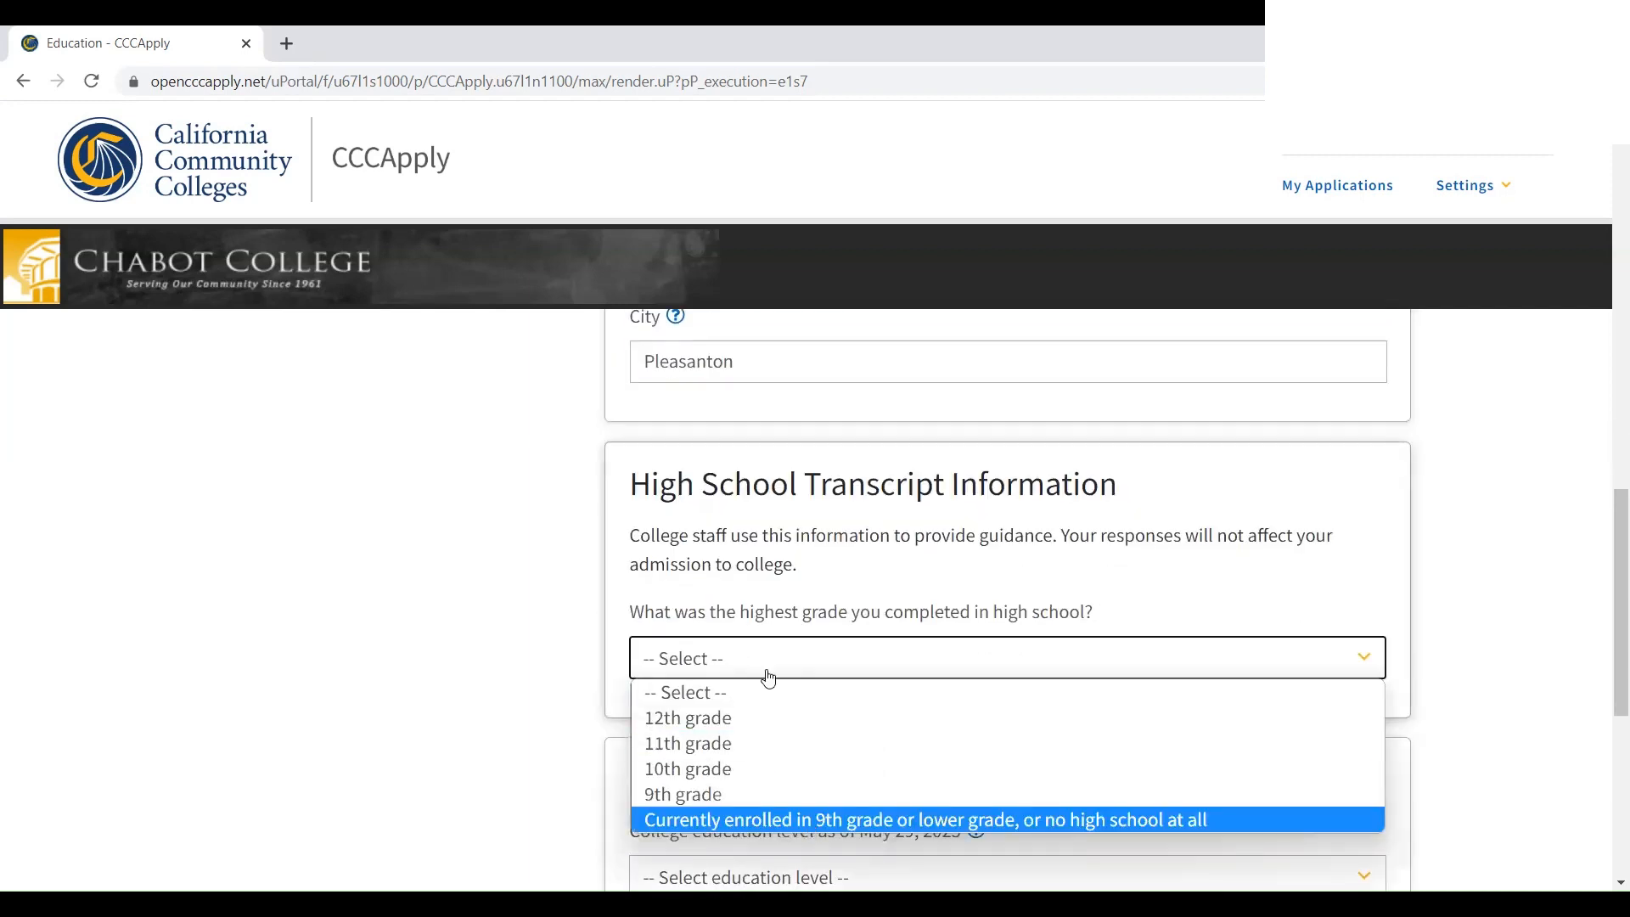
scroll(764, 670, down, 4)
scroll(762, 630, up, 1)
click(749, 559)
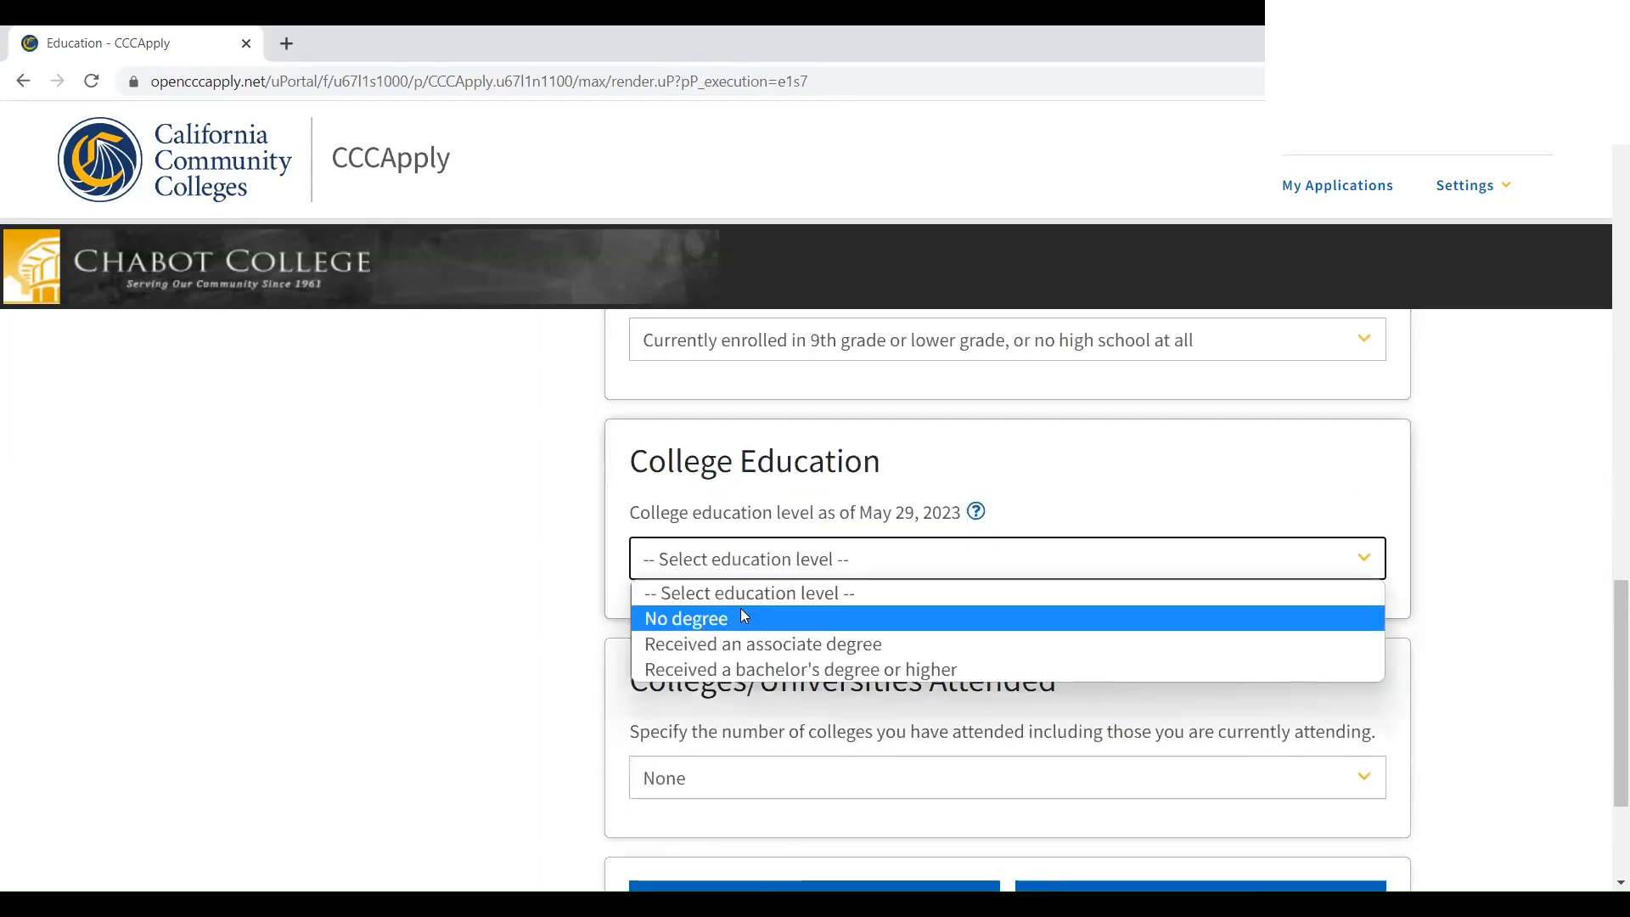
click(742, 616)
scroll(747, 662, down, 1)
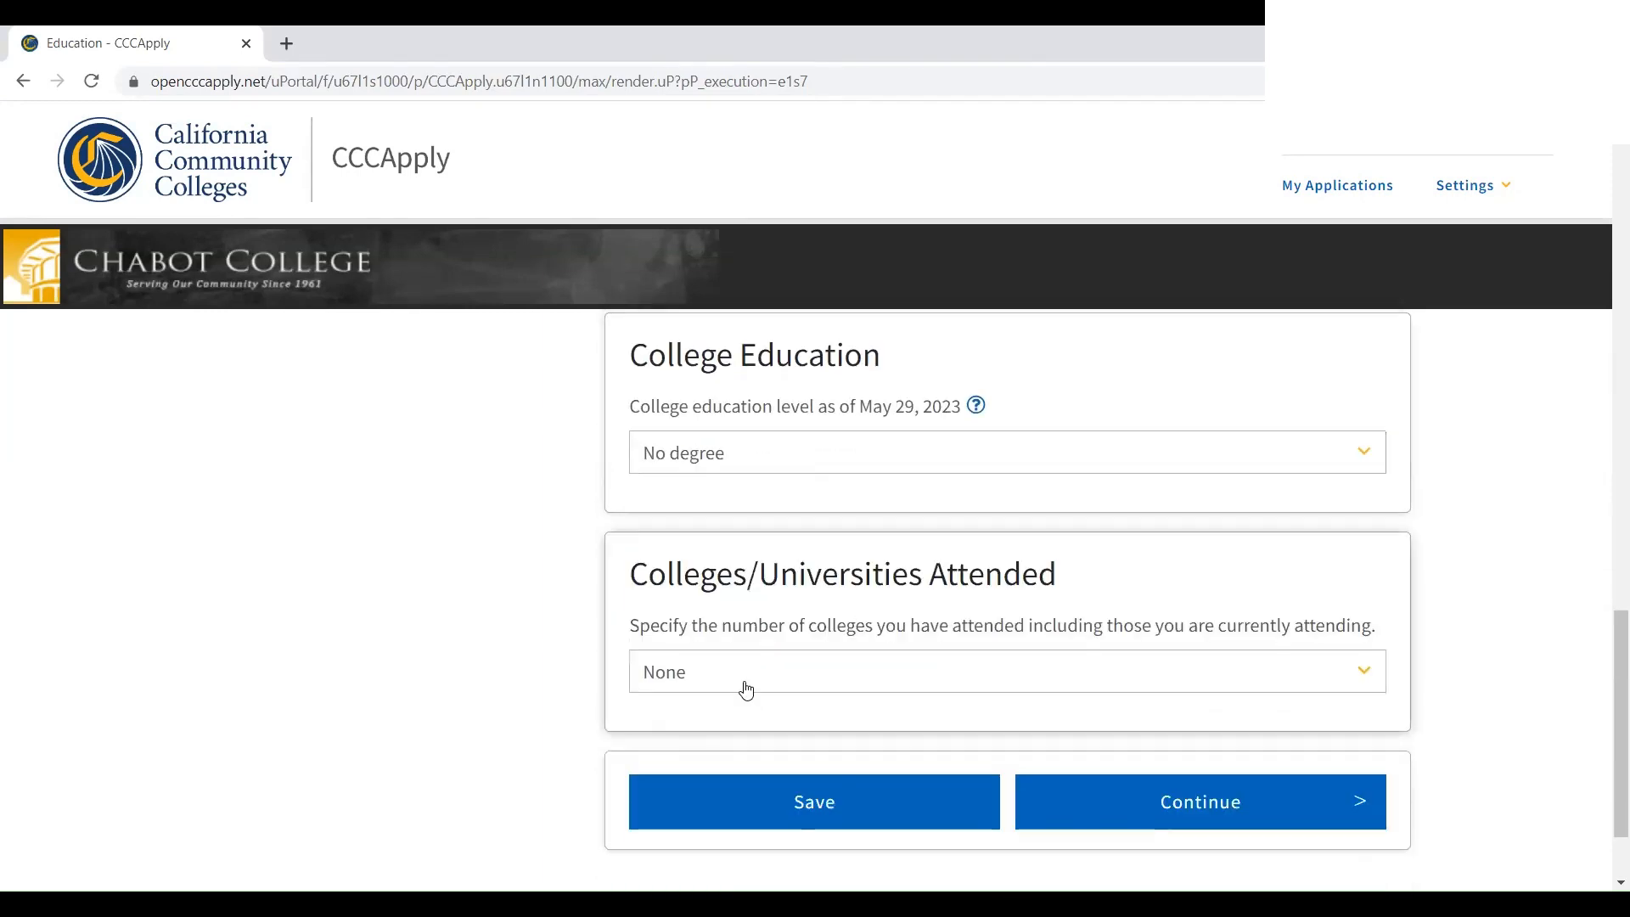
click(822, 807)
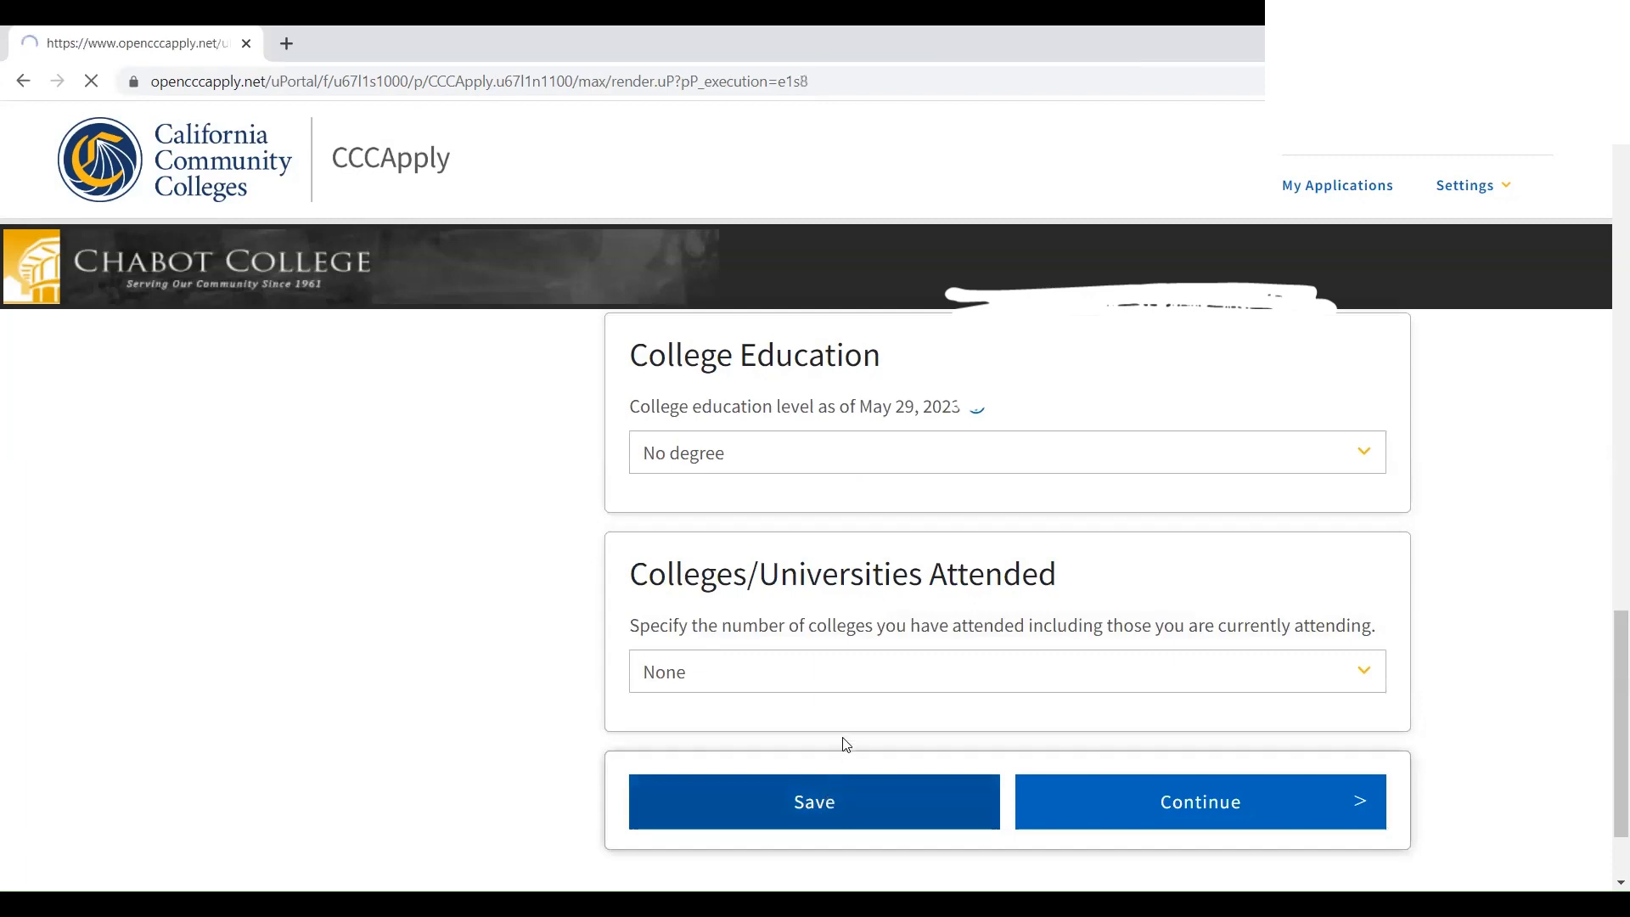
scroll(835, 625, down, 15)
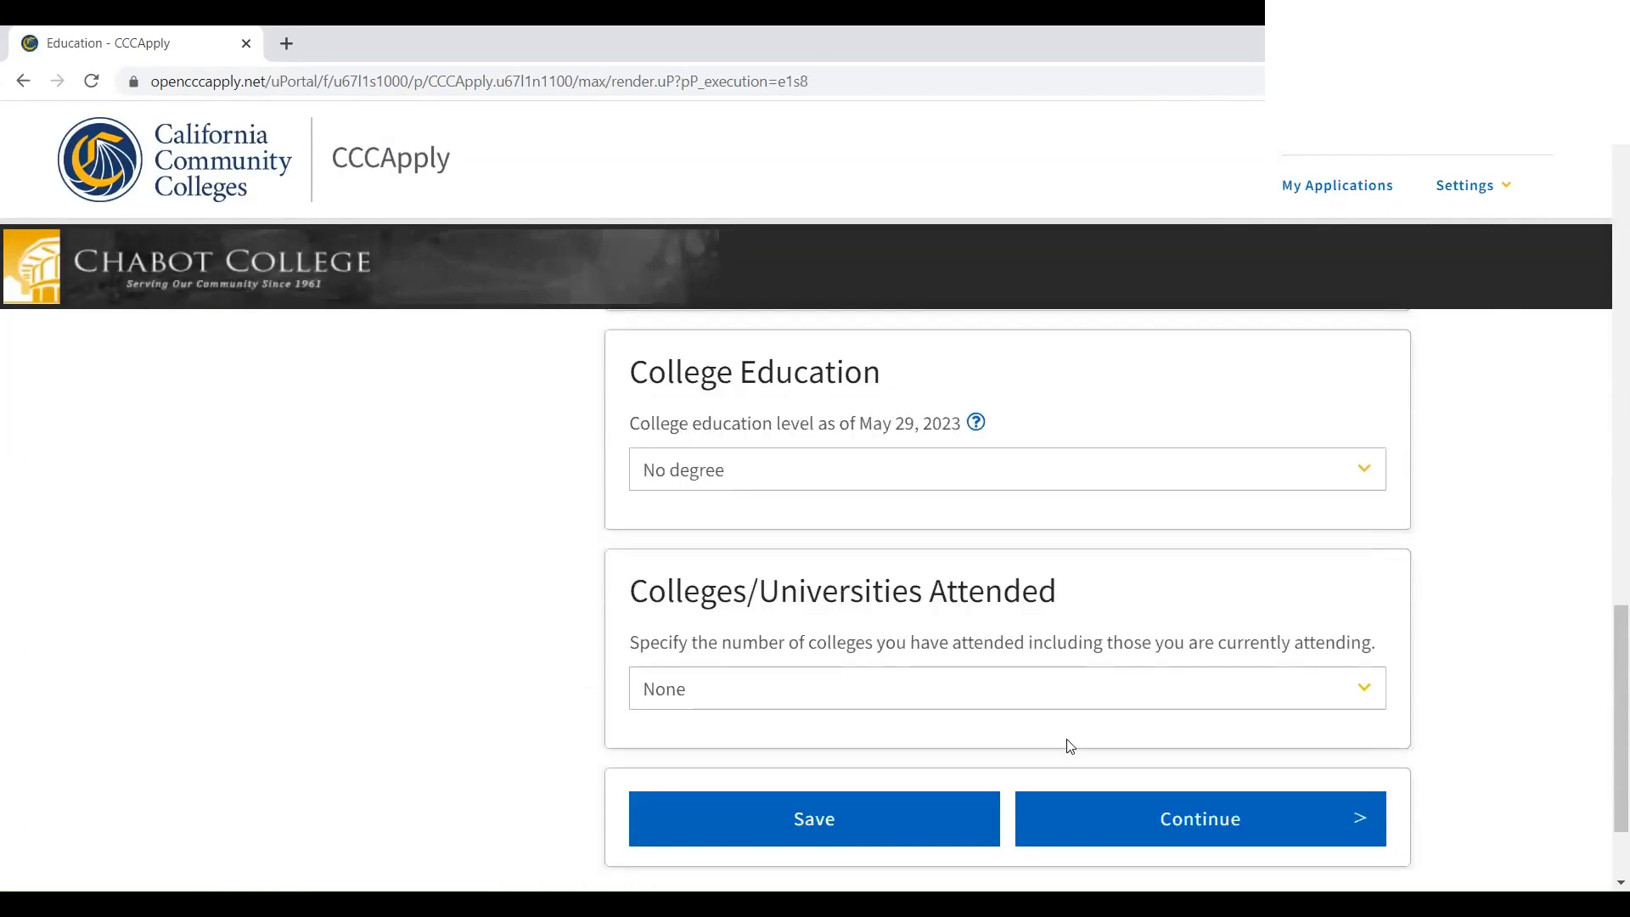
click(1120, 819)
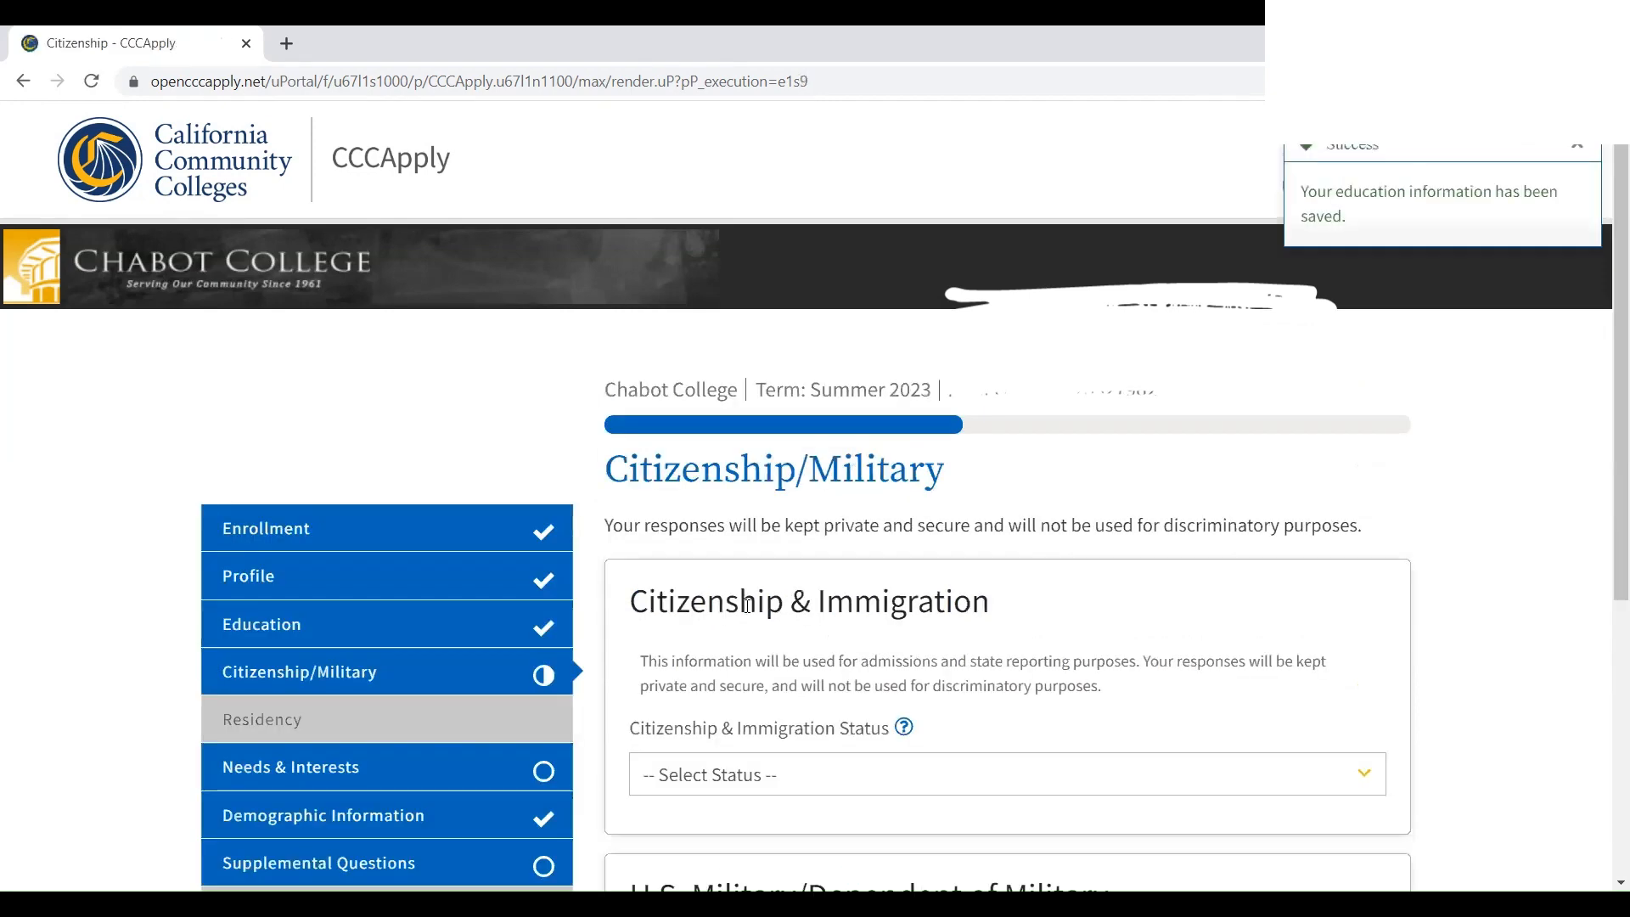
Set citizenship to U.S. Citizen and military status to None apply to me, then save and continue
scroll(738, 611, down, 2)
click(719, 579)
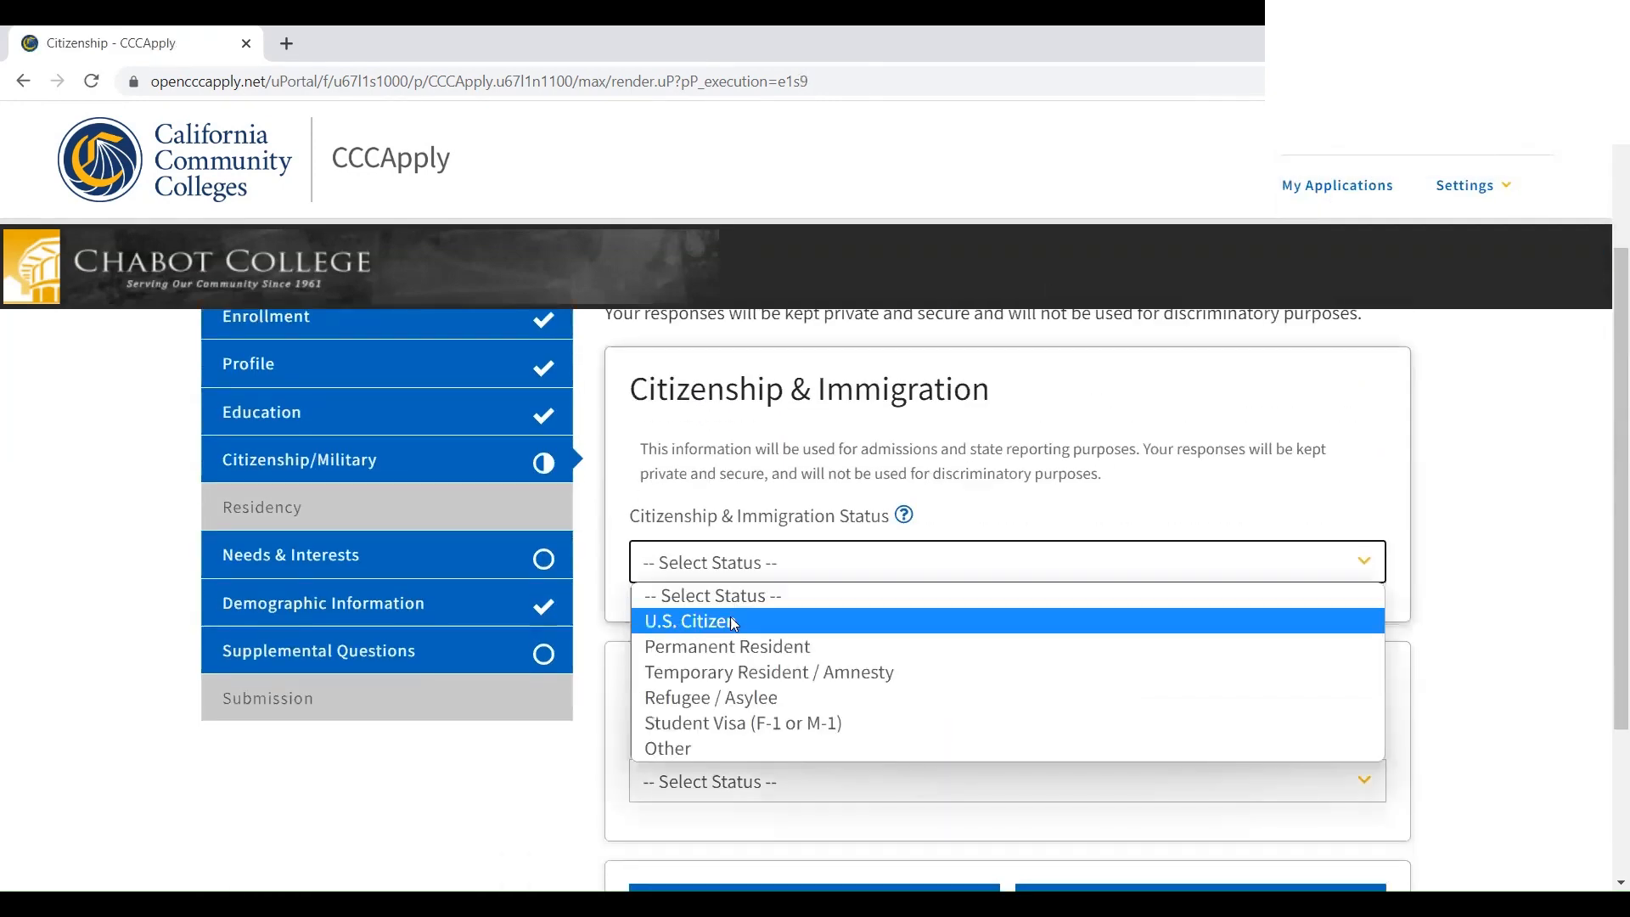
click(730, 618)
click(783, 703)
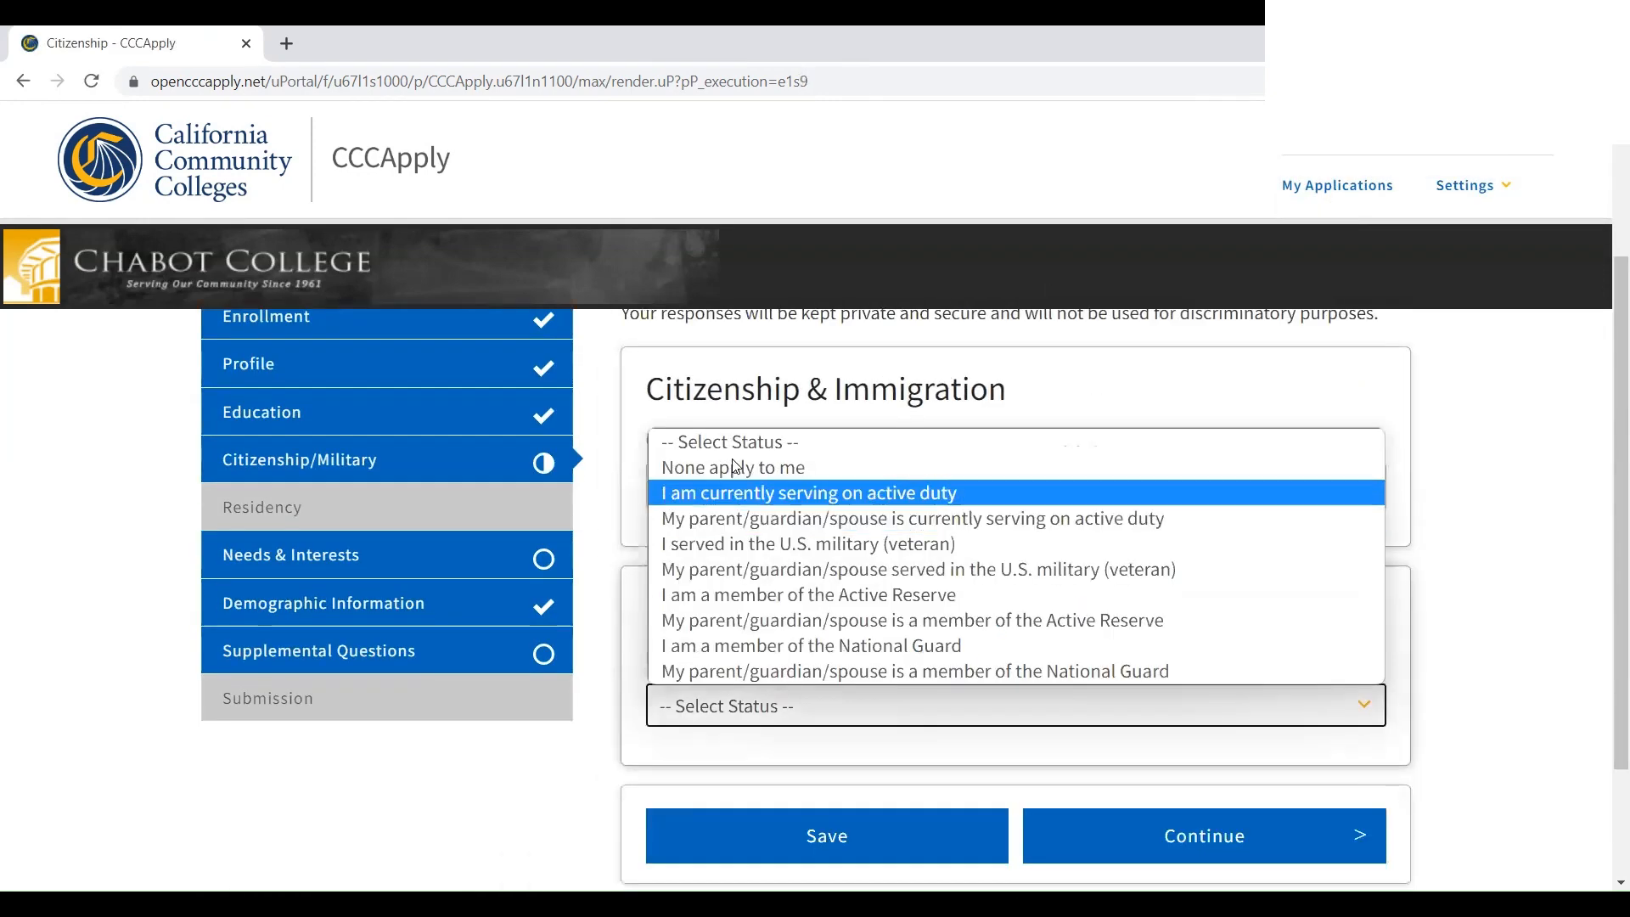
click(731, 466)
scroll(804, 696, down, 2)
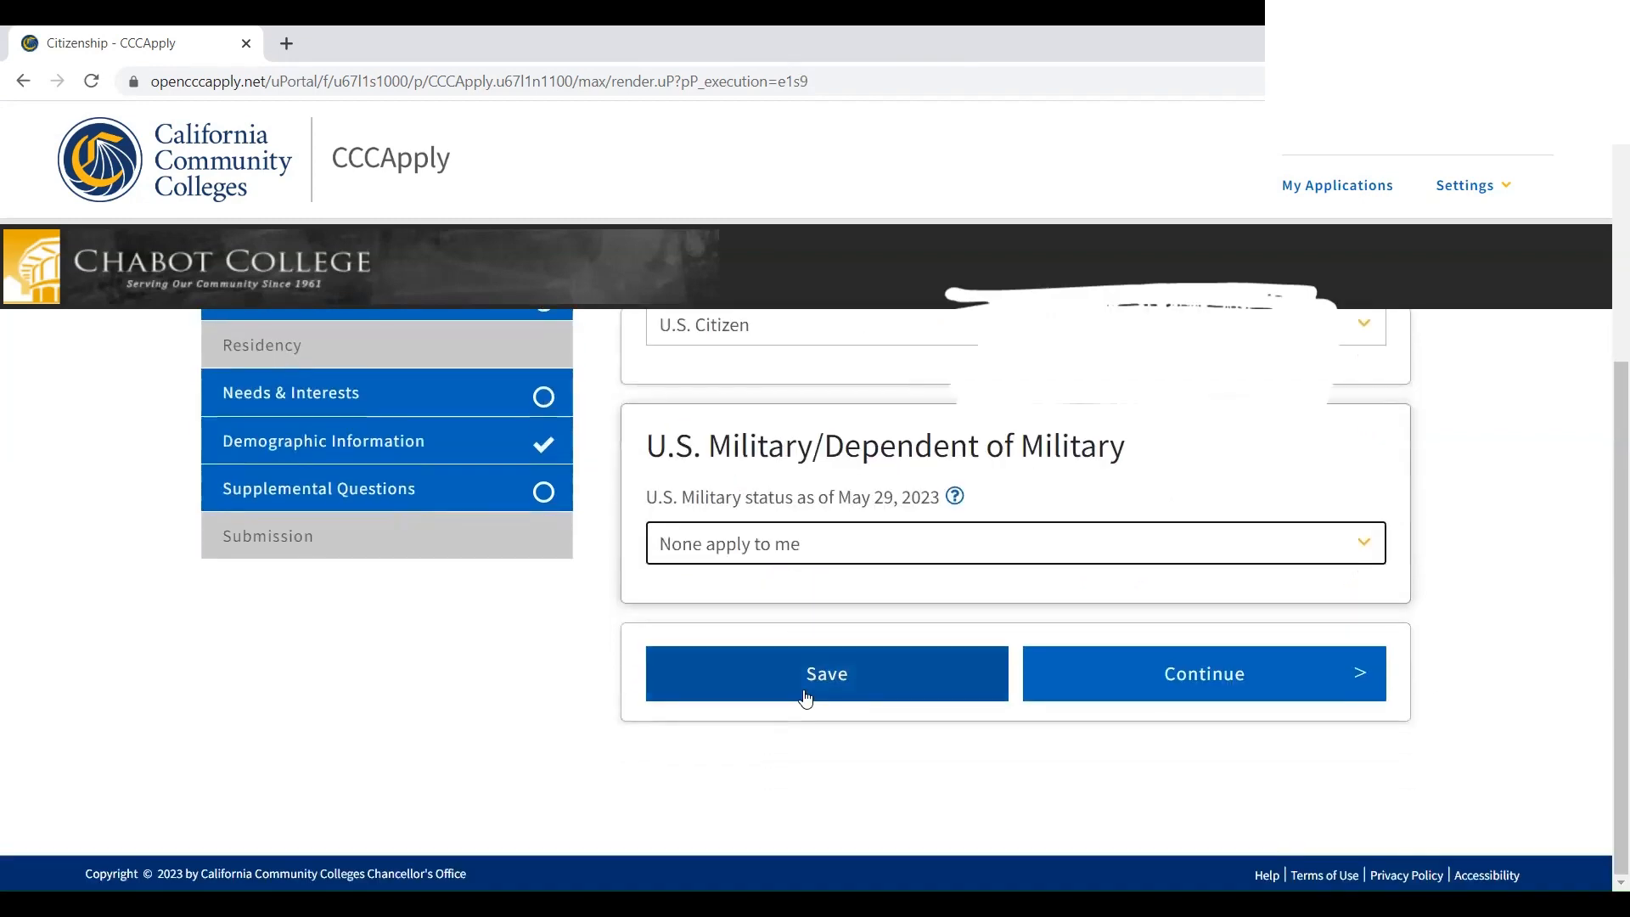
click(805, 696)
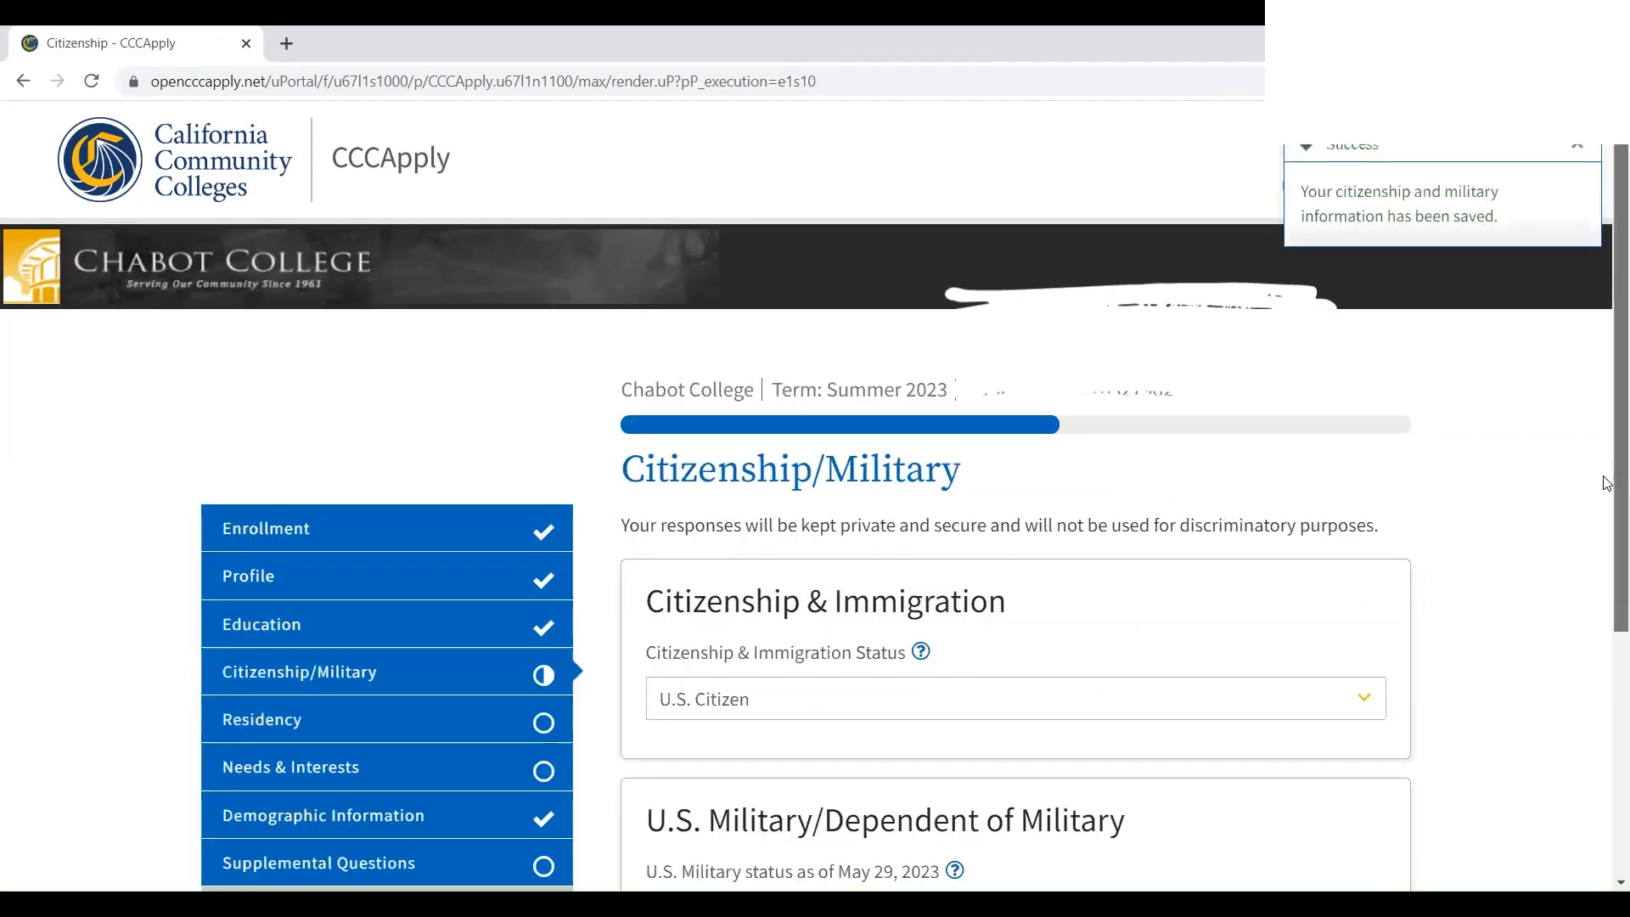
scroll(1605, 509, down, 3)
click(1189, 764)
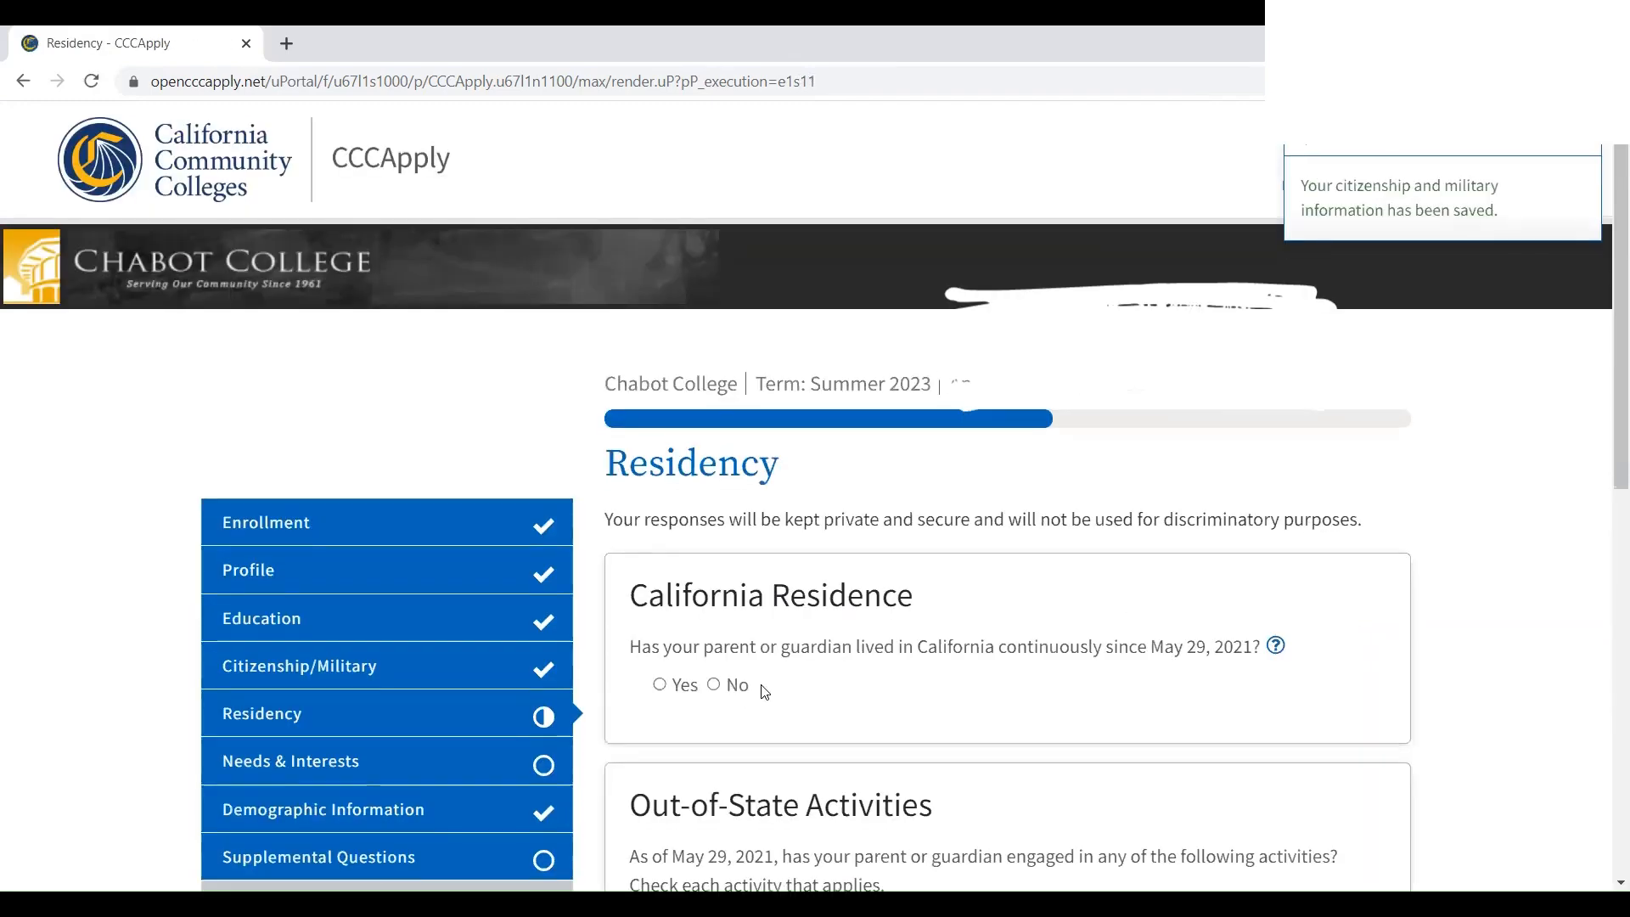
Answer Yes to continuous California residence and No to homelessness and foster care, then save
scroll(1019, 552, down, 1)
click(661, 584)
scroll(728, 587, down, 3)
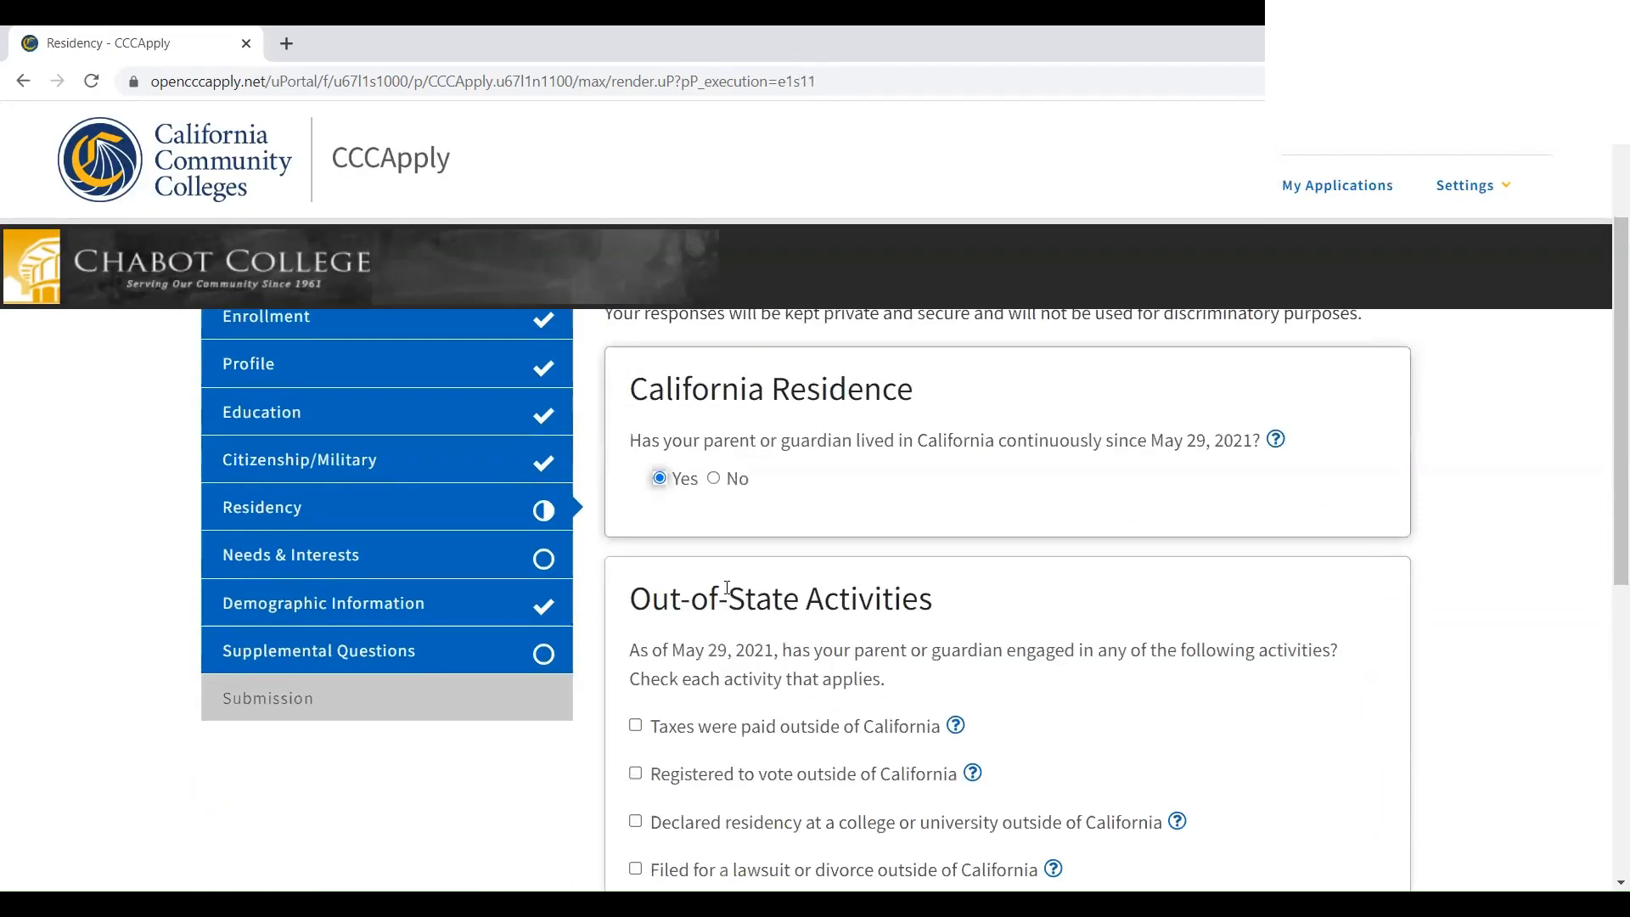
scroll(645, 577, down, 2)
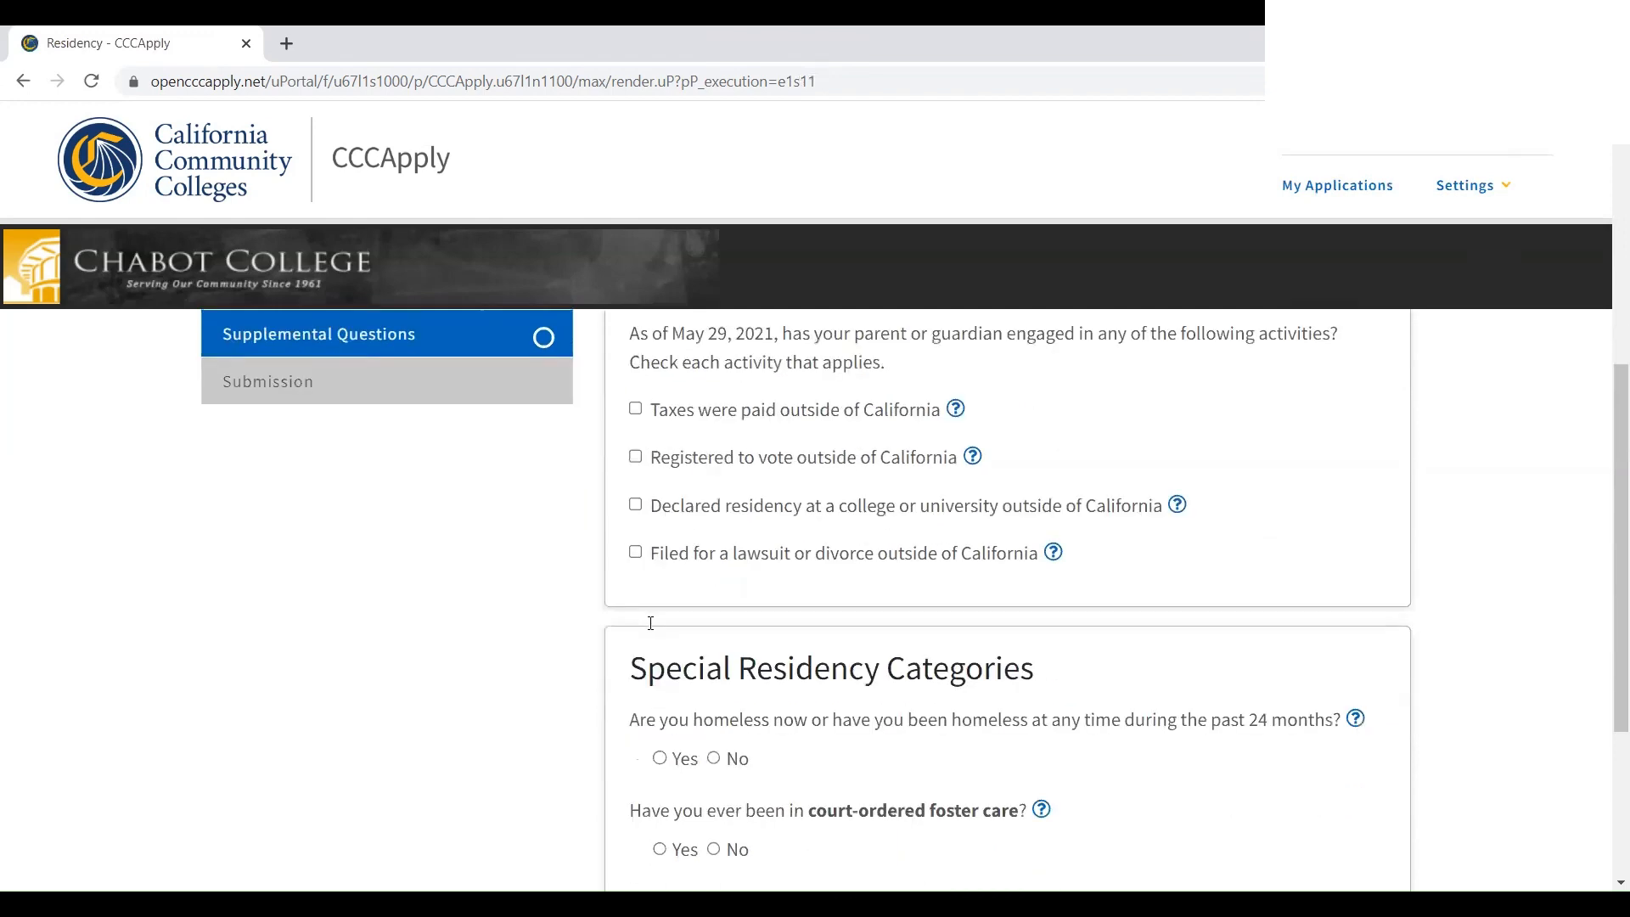
click(726, 653)
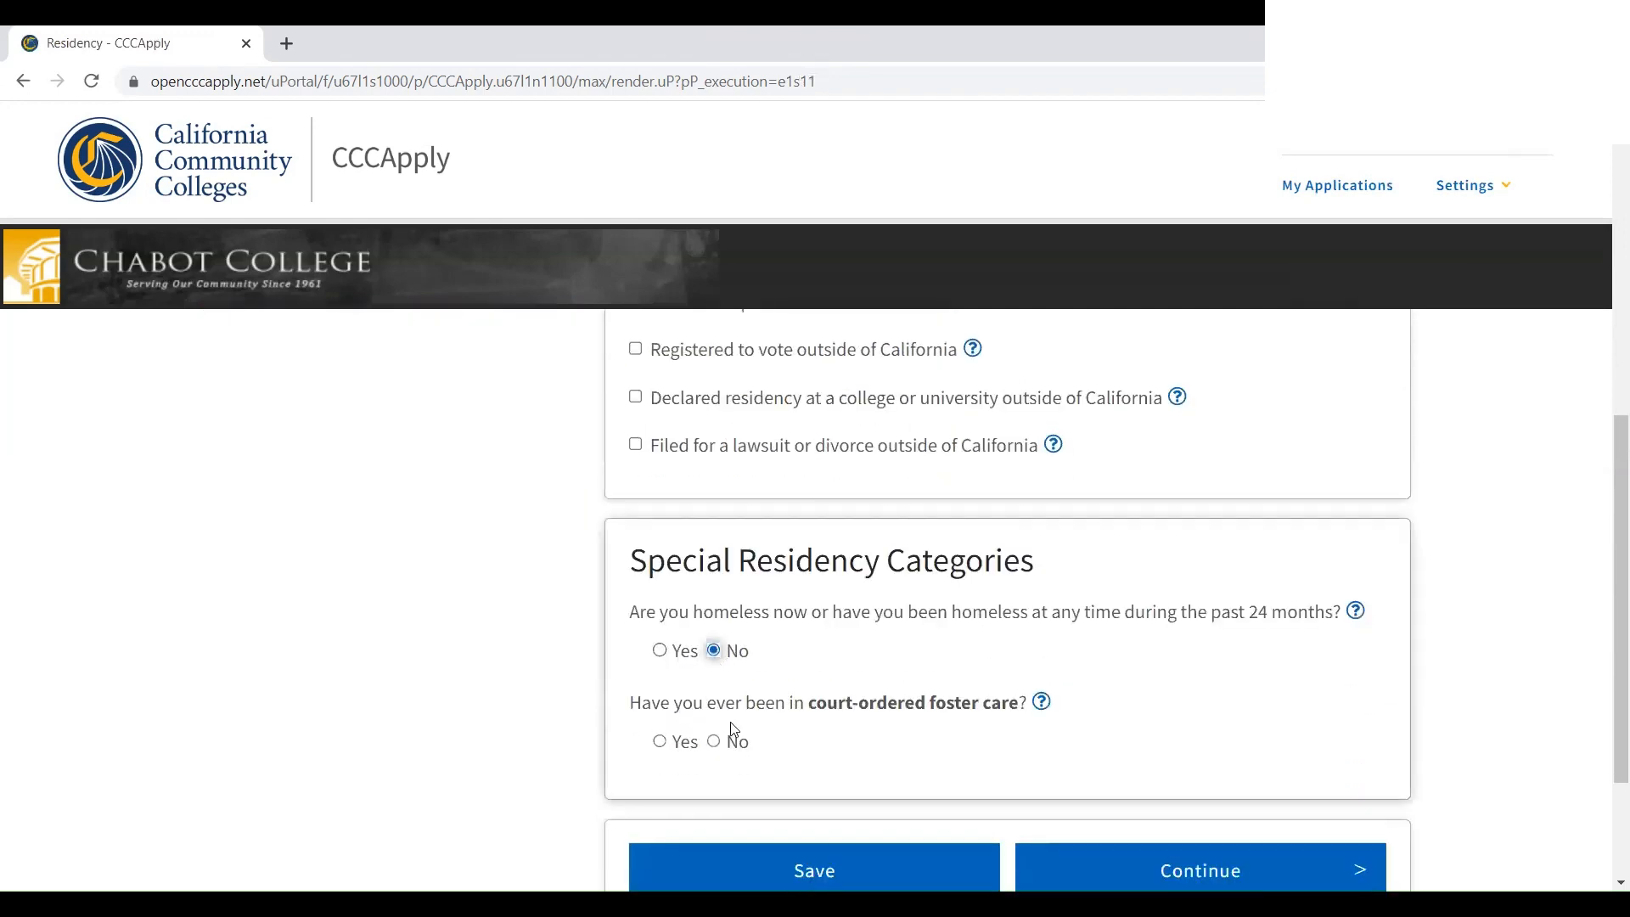
click(729, 743)
scroll(910, 670, down, 2)
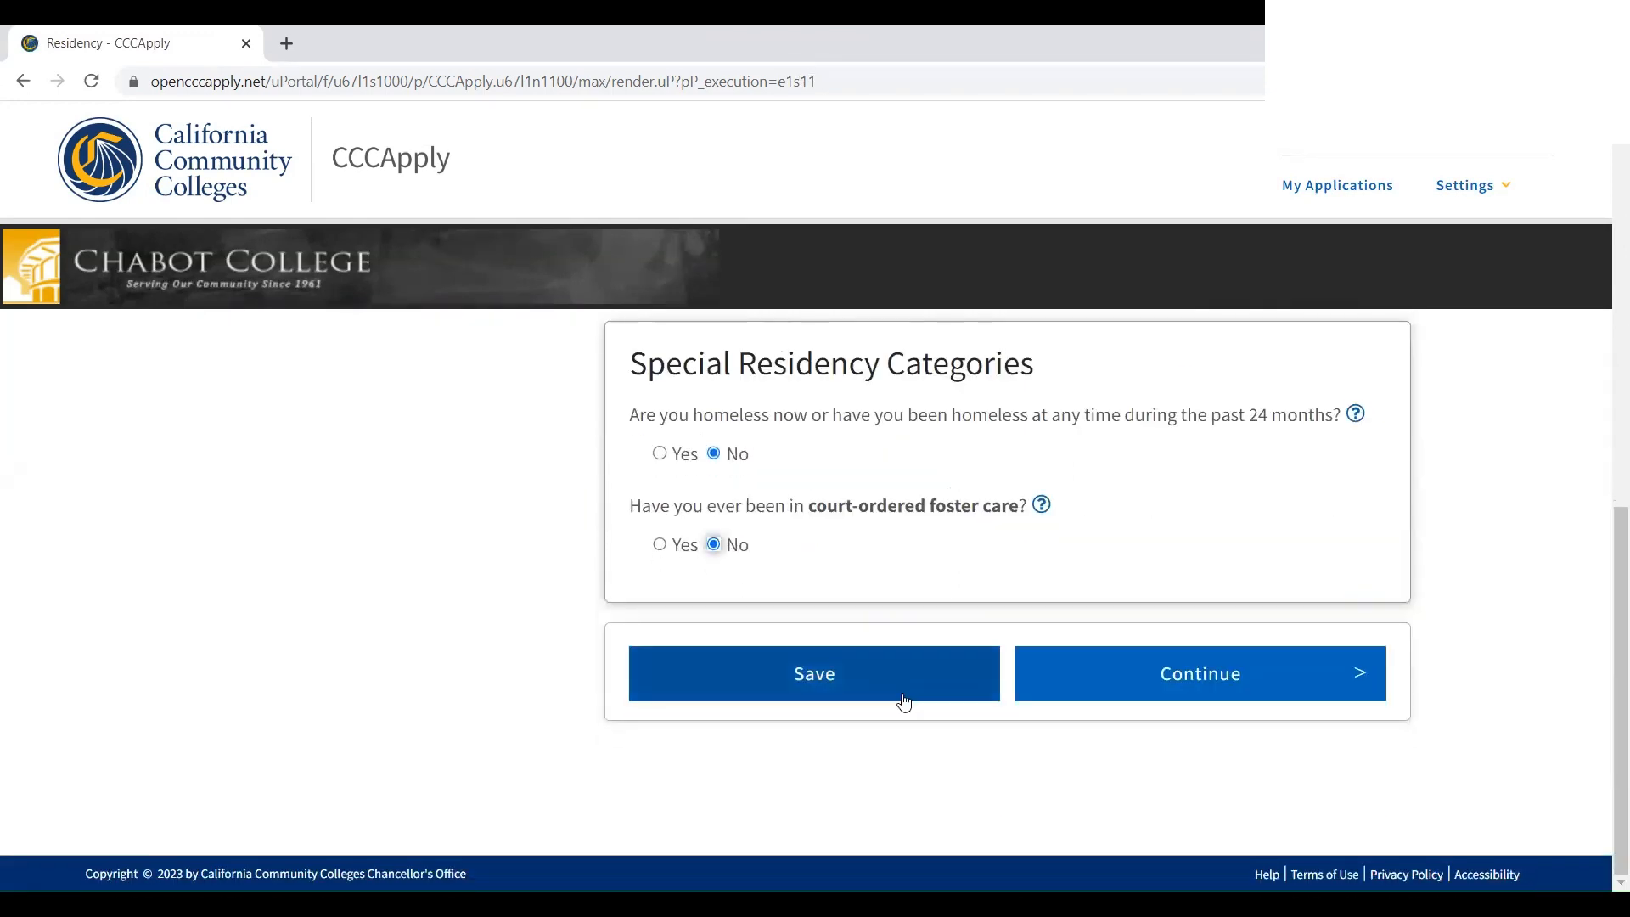
click(904, 687)
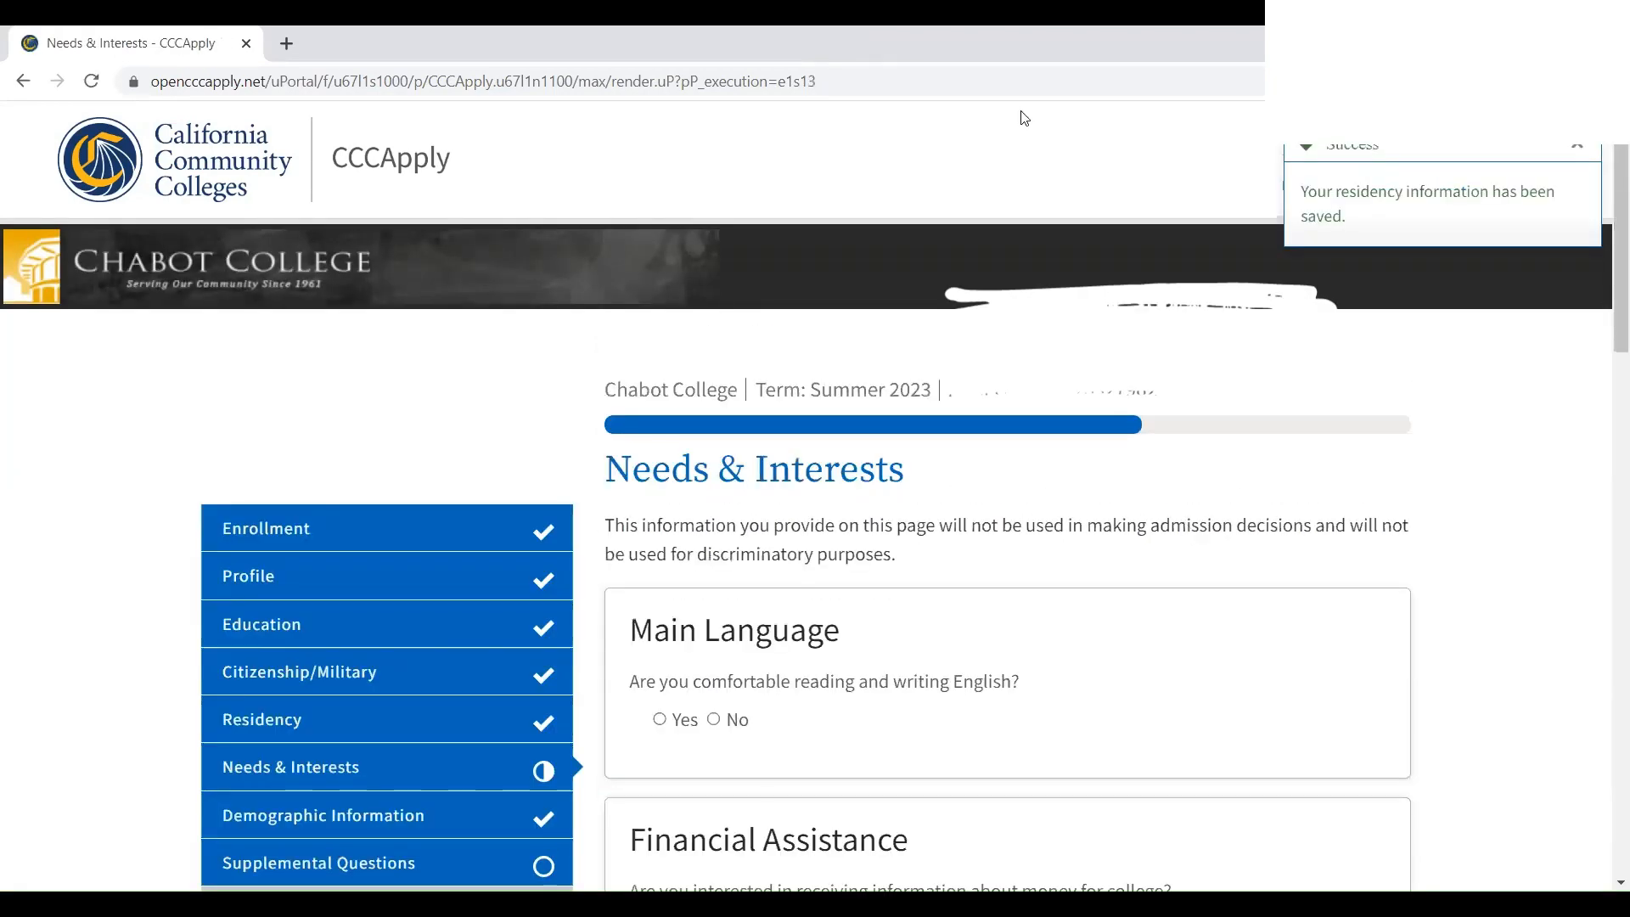
Answer Yes to English comfort, decline money-for-college info, and No to TANF/CalWORKs, SSI assistance
scroll(803, 658, down, 2)
click(659, 508)
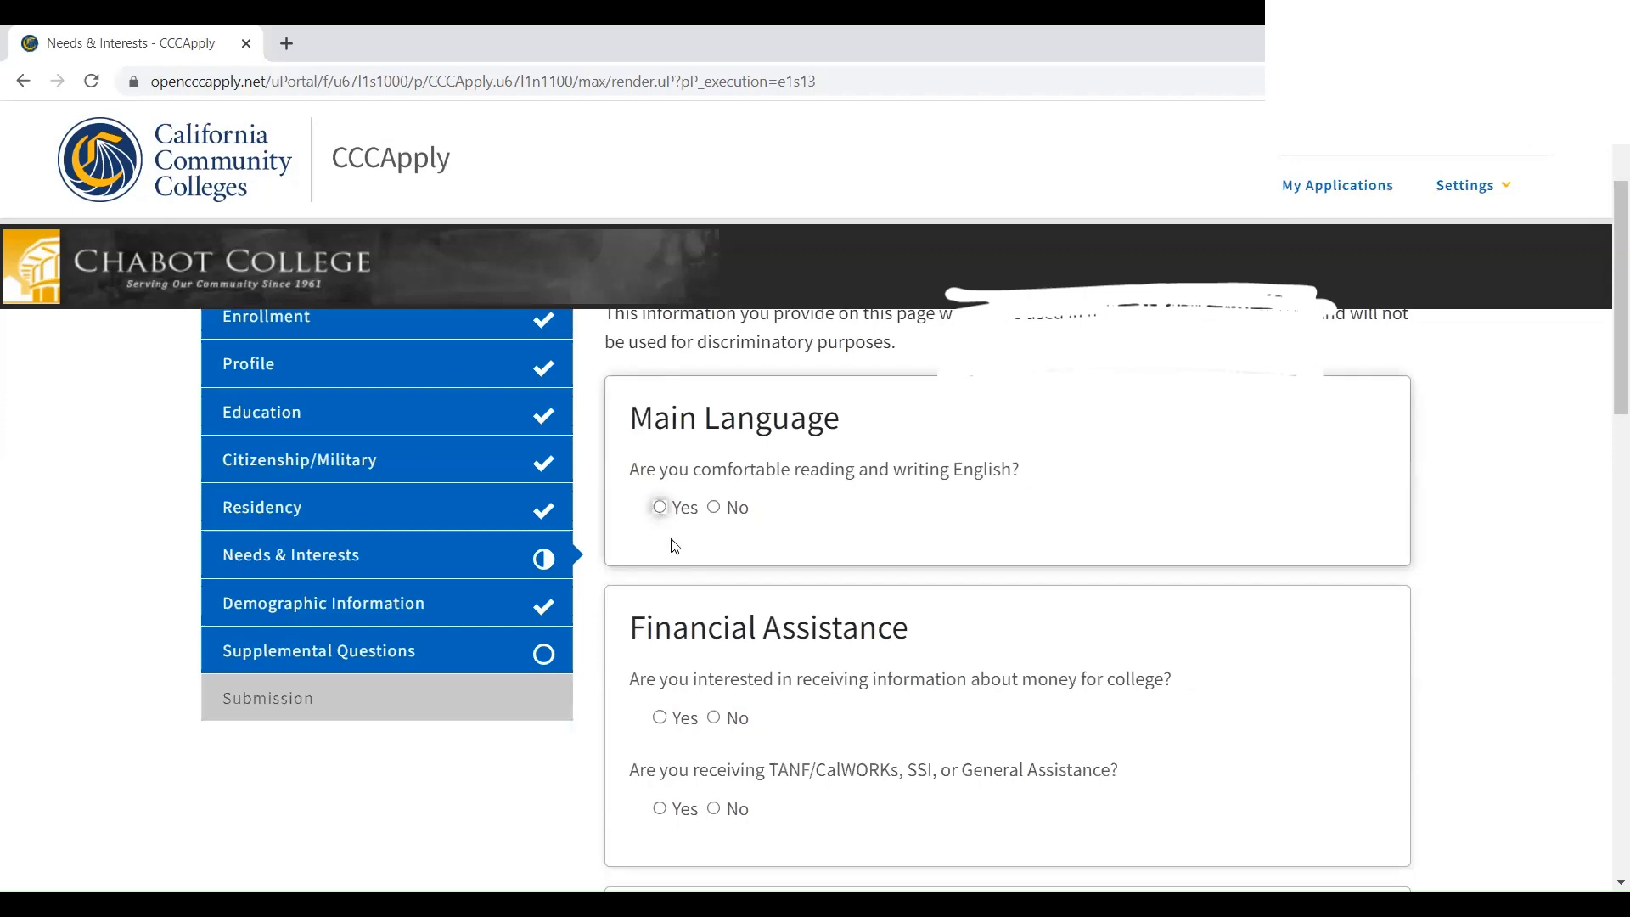
scroll(670, 542, down, 1)
click(715, 612)
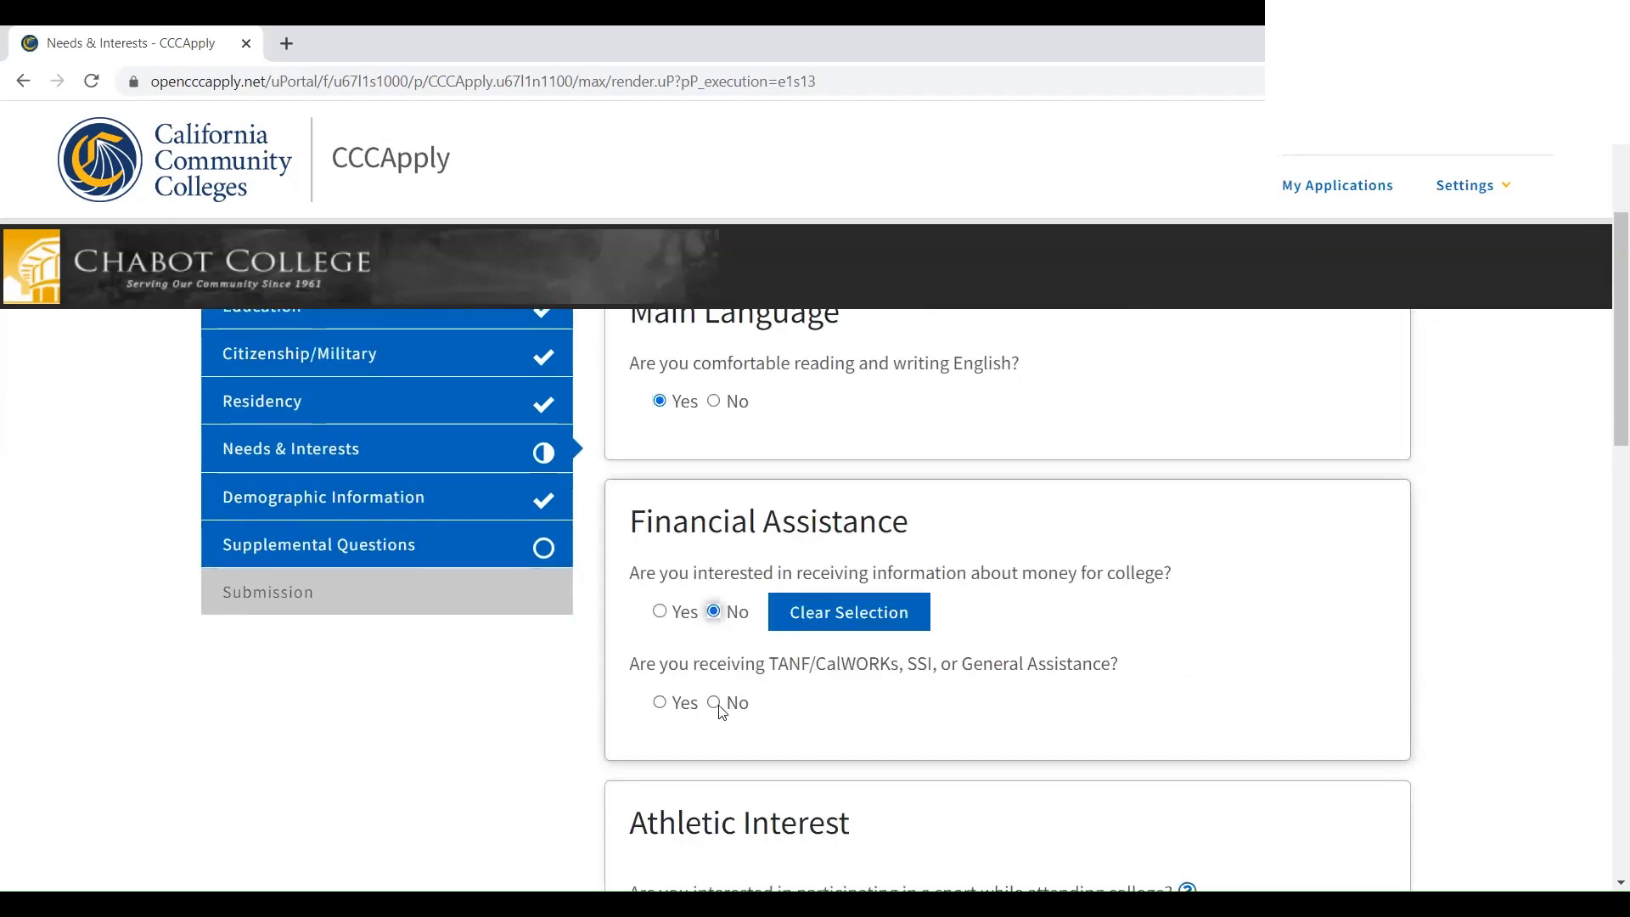
click(715, 704)
Choose 'No, I am not interested' for sports, save, and continue to Demographic Information
scroll(751, 657, down, 5)
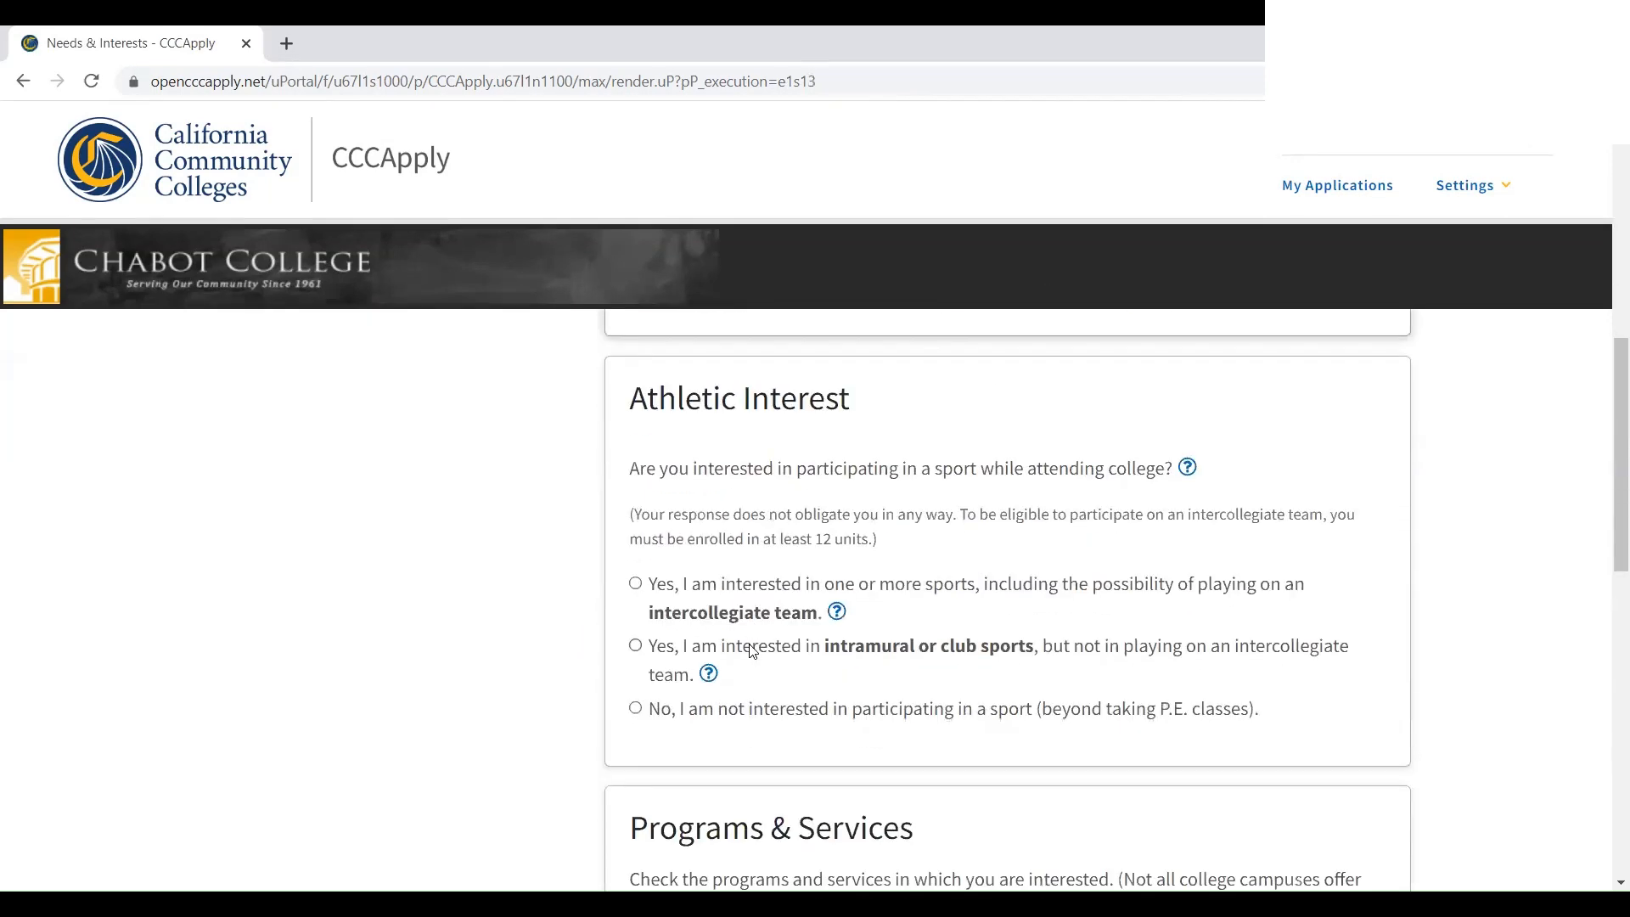
click(637, 712)
scroll(654, 685, down, 7)
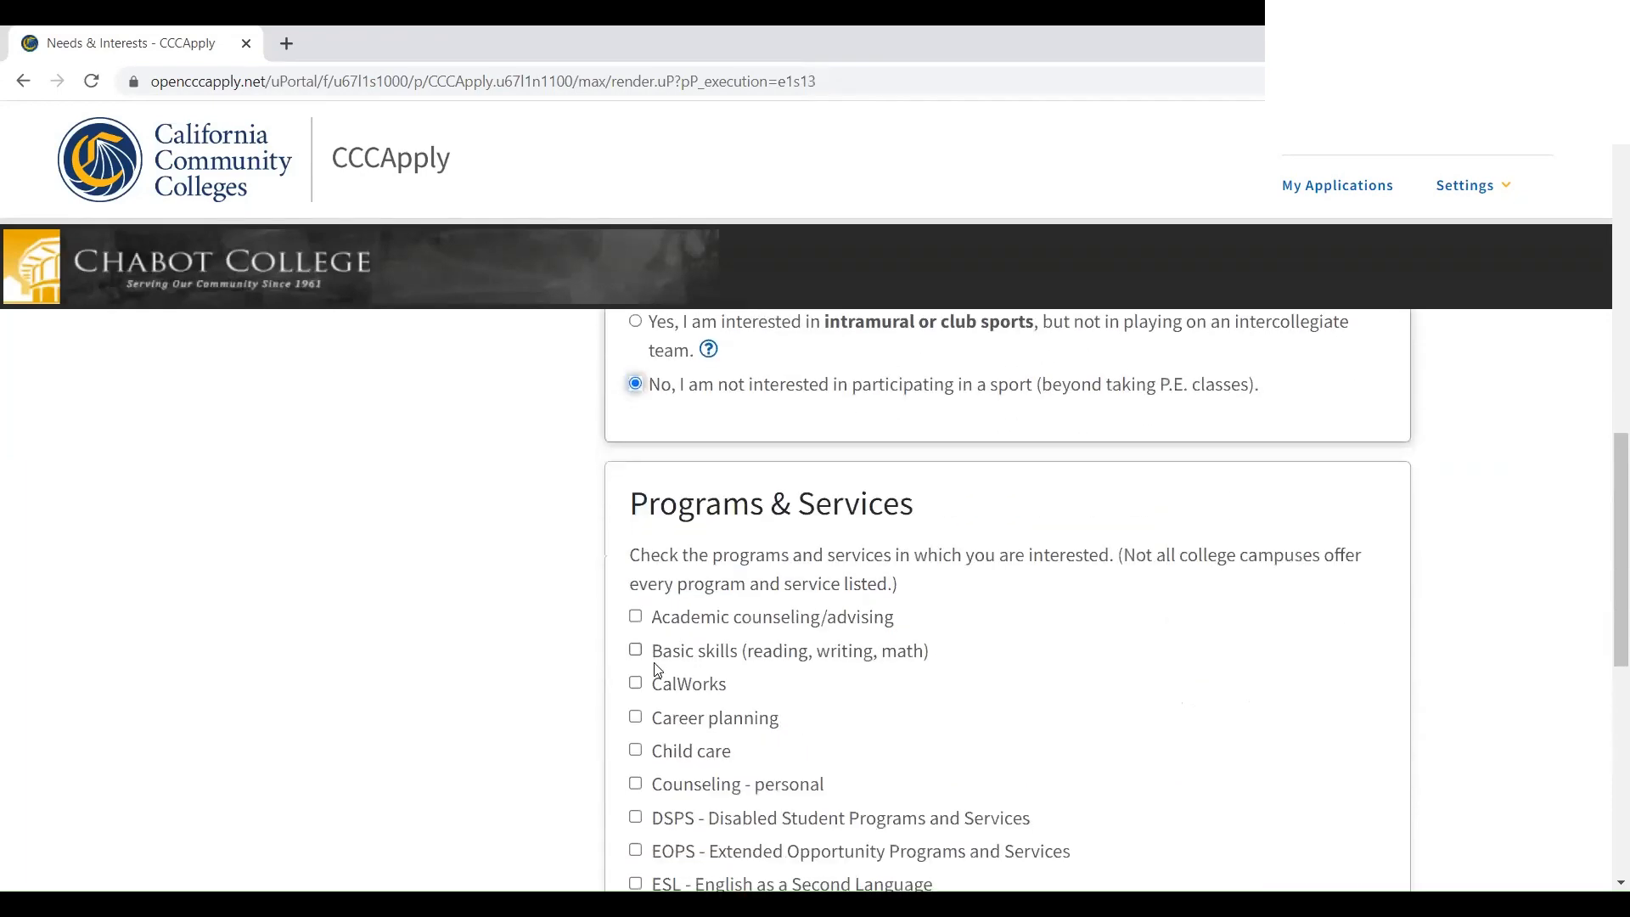
scroll(577, 675, down, 5)
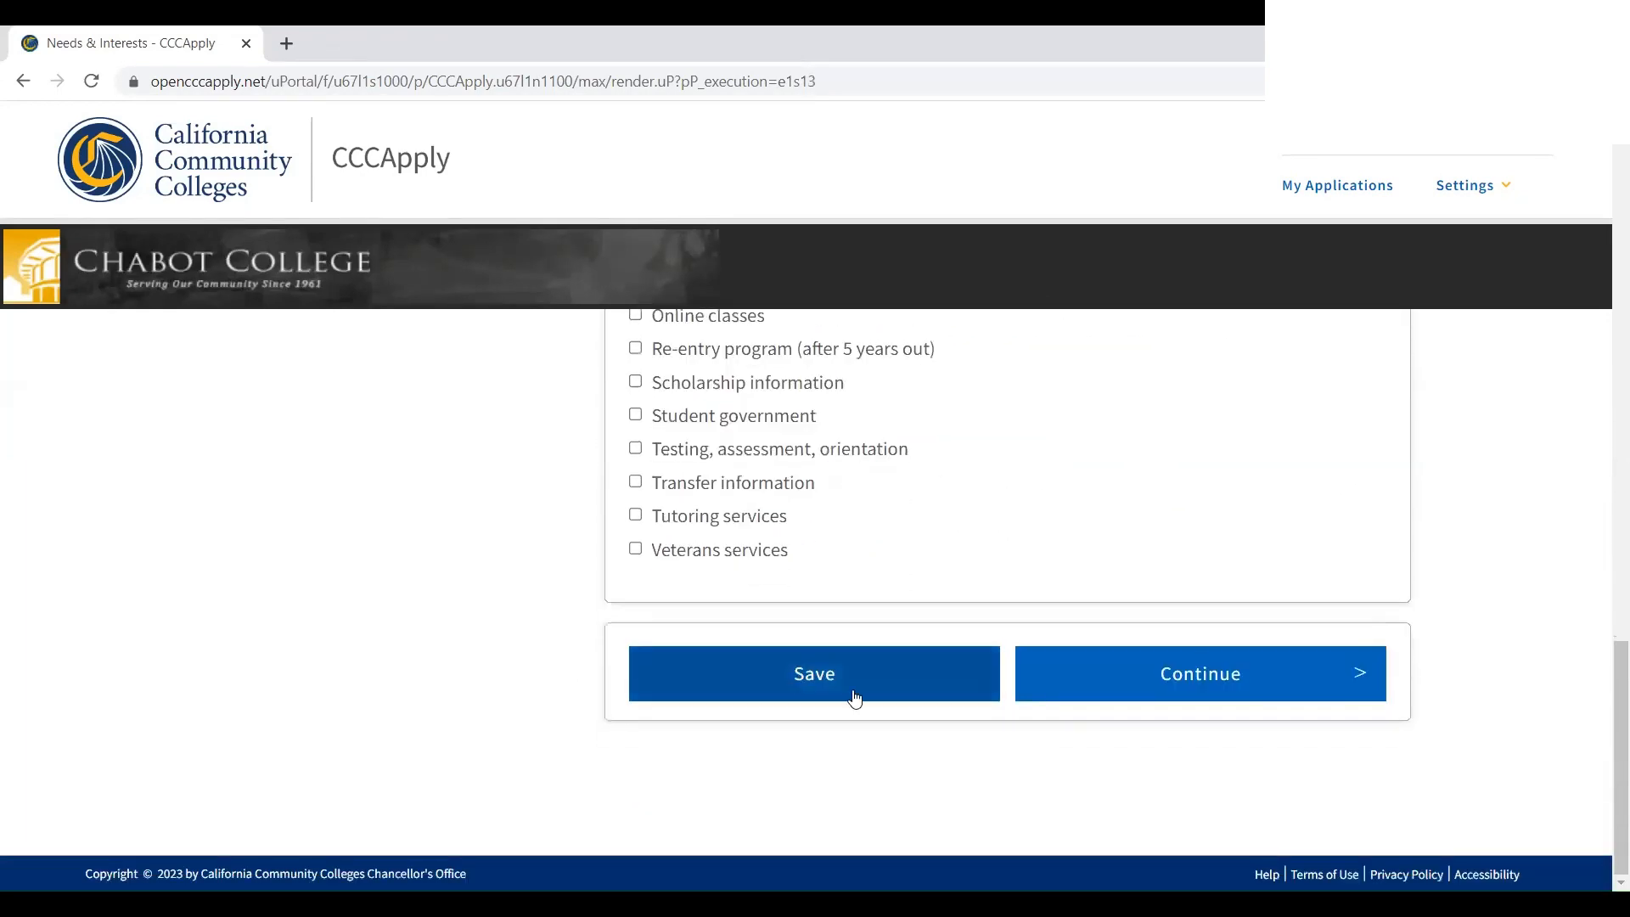
click(937, 662)
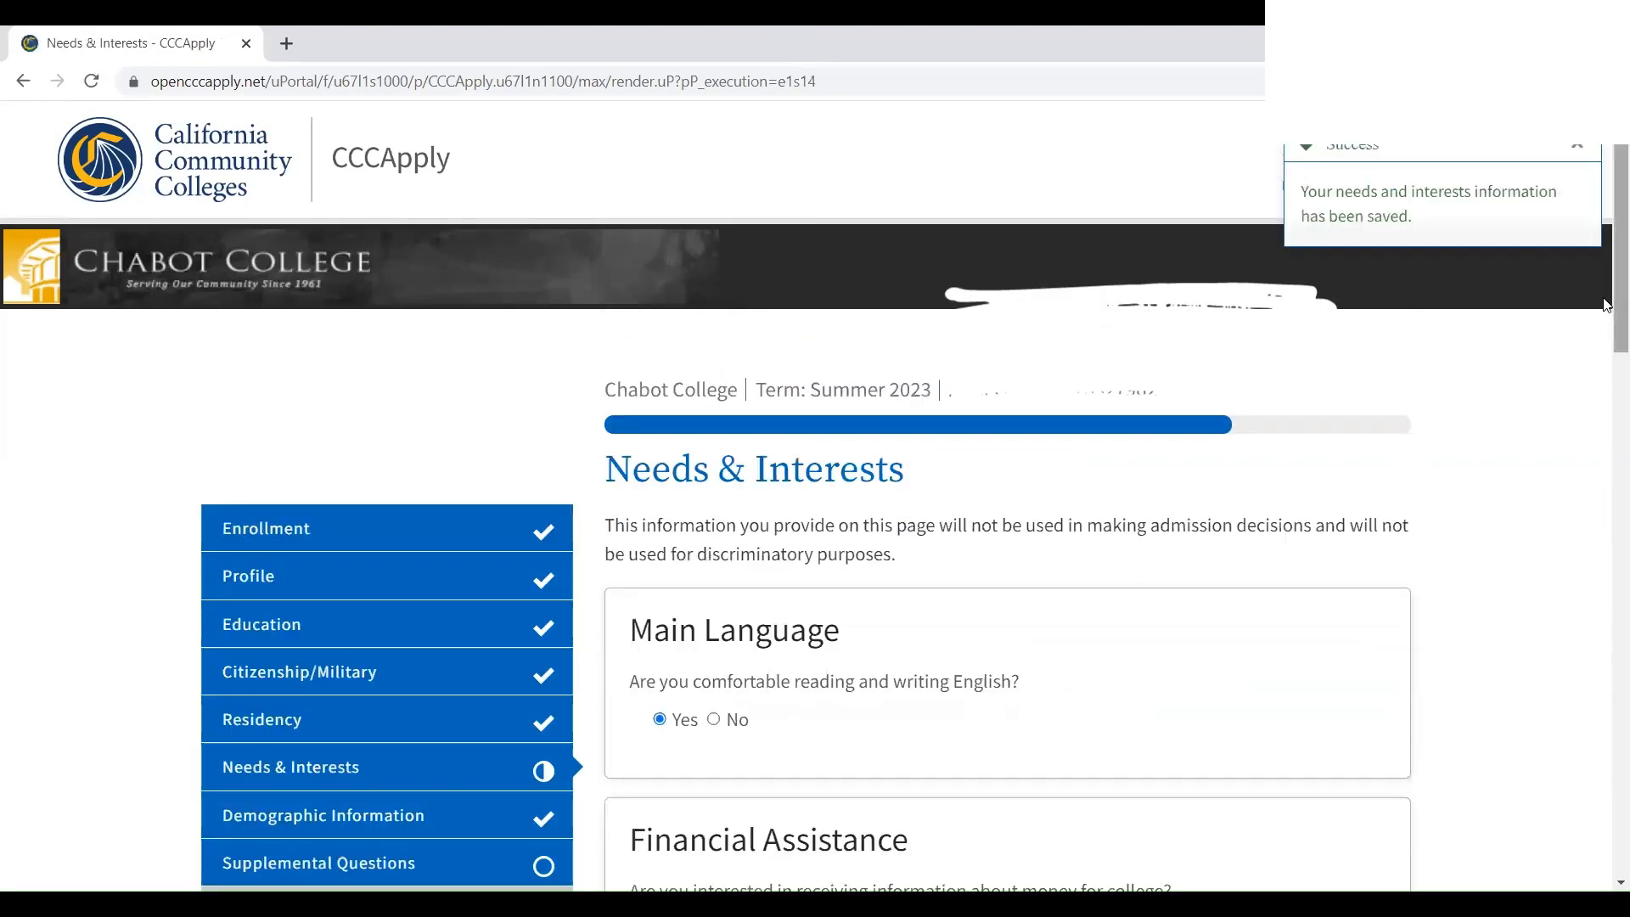
scroll(1590, 552, down, 20)
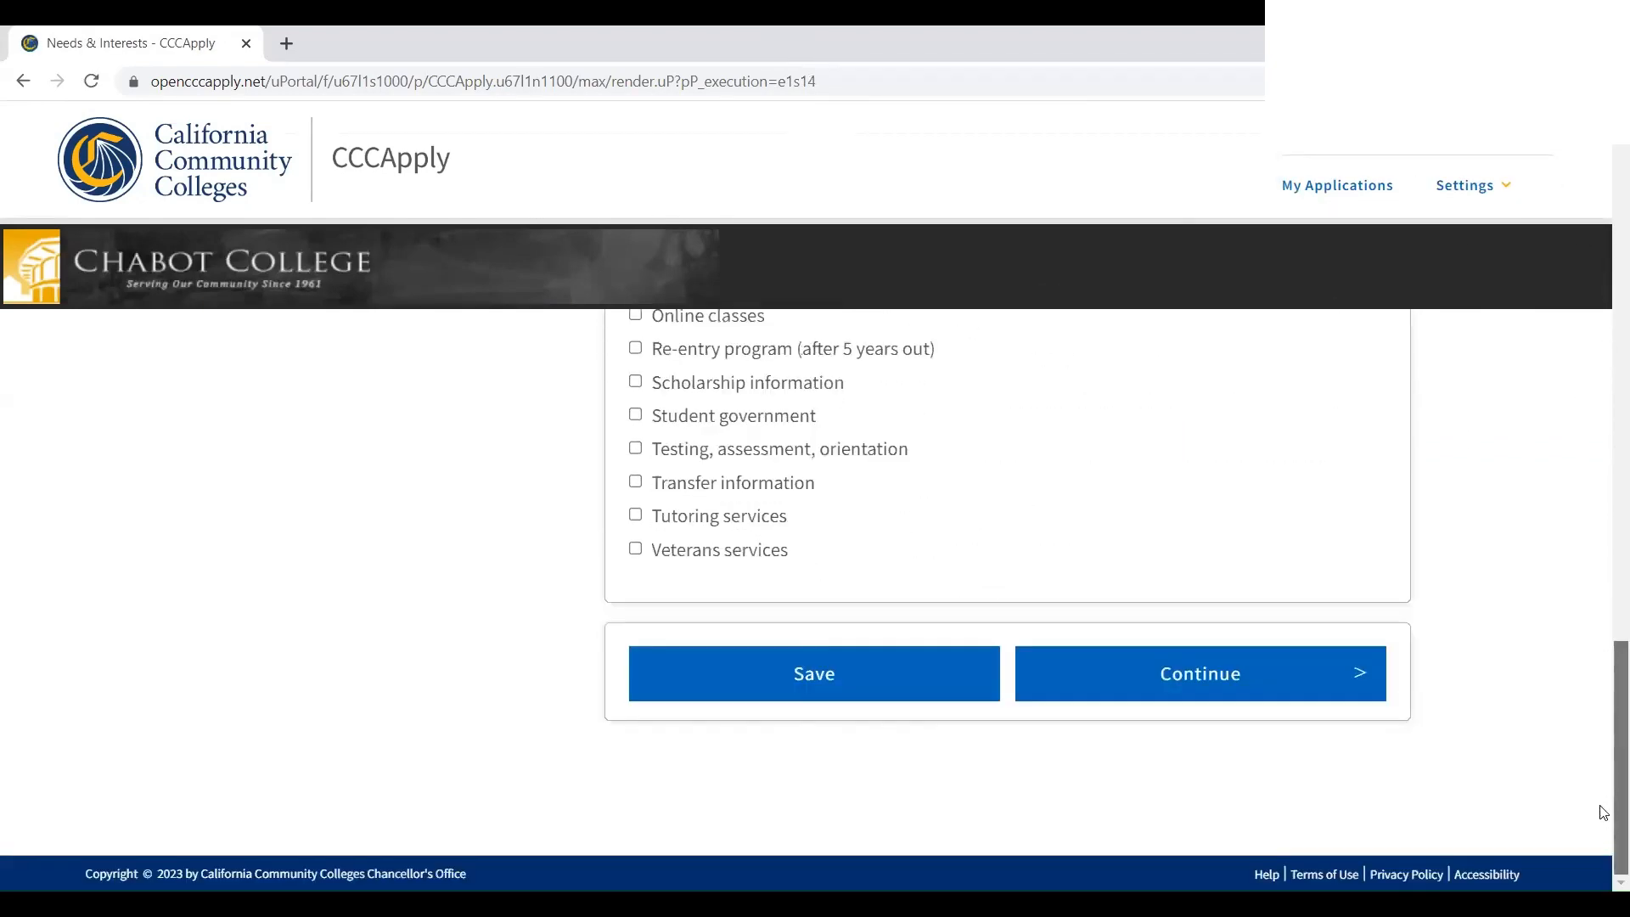
click(1272, 673)
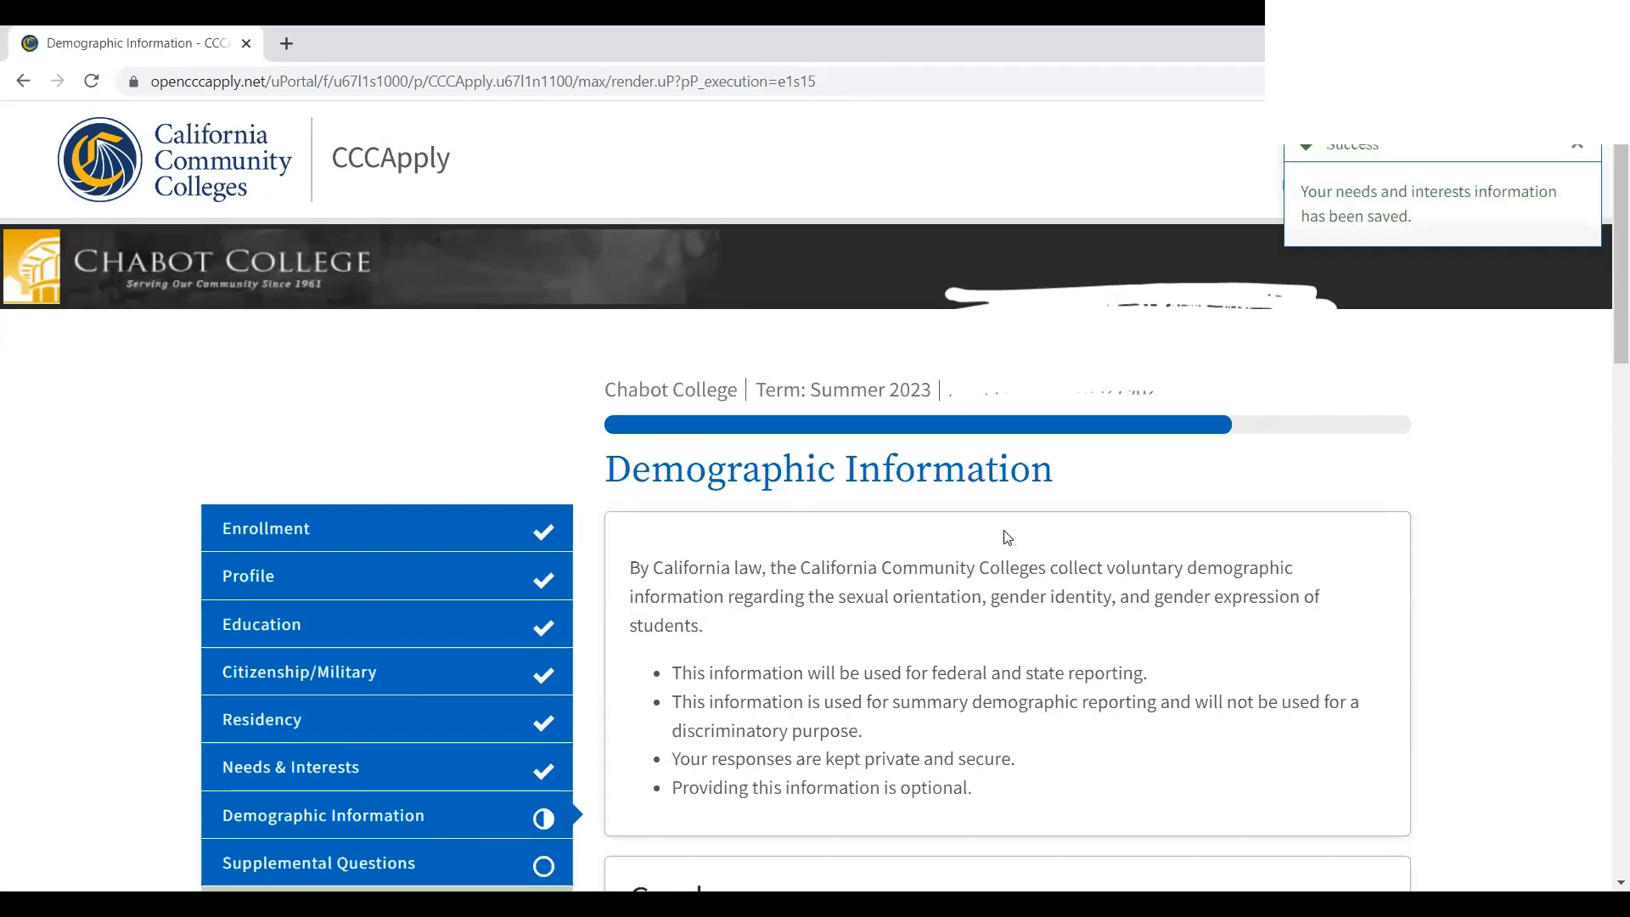
Set Gender to Female and open the education level choices for both parents or guardians
scroll(1256, 499, down, 5)
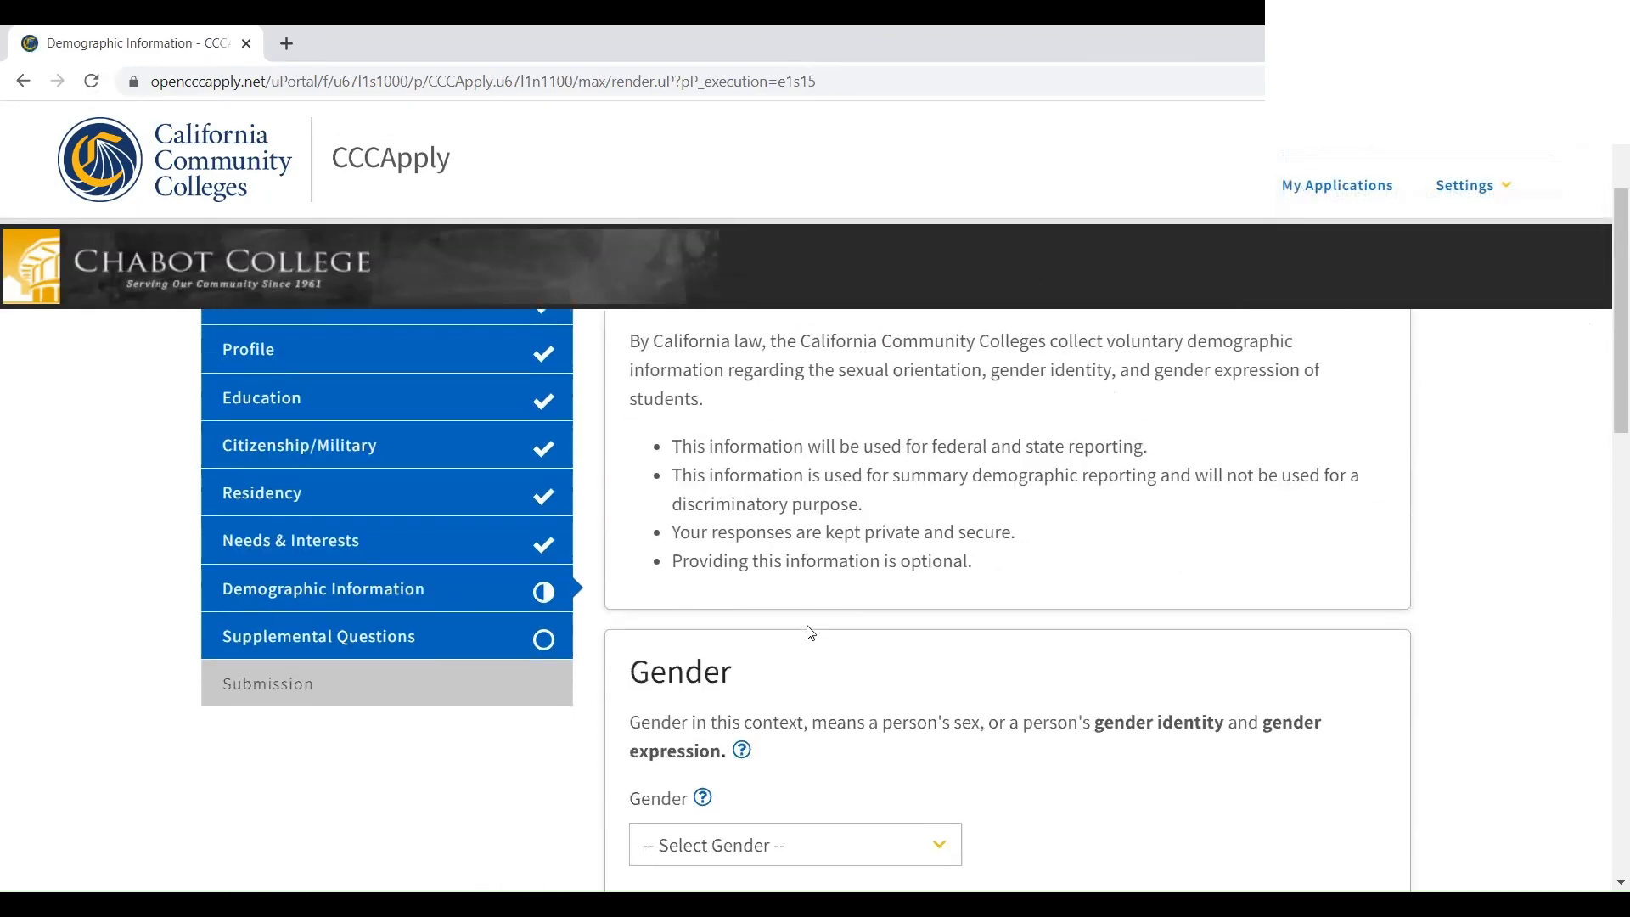
click(770, 642)
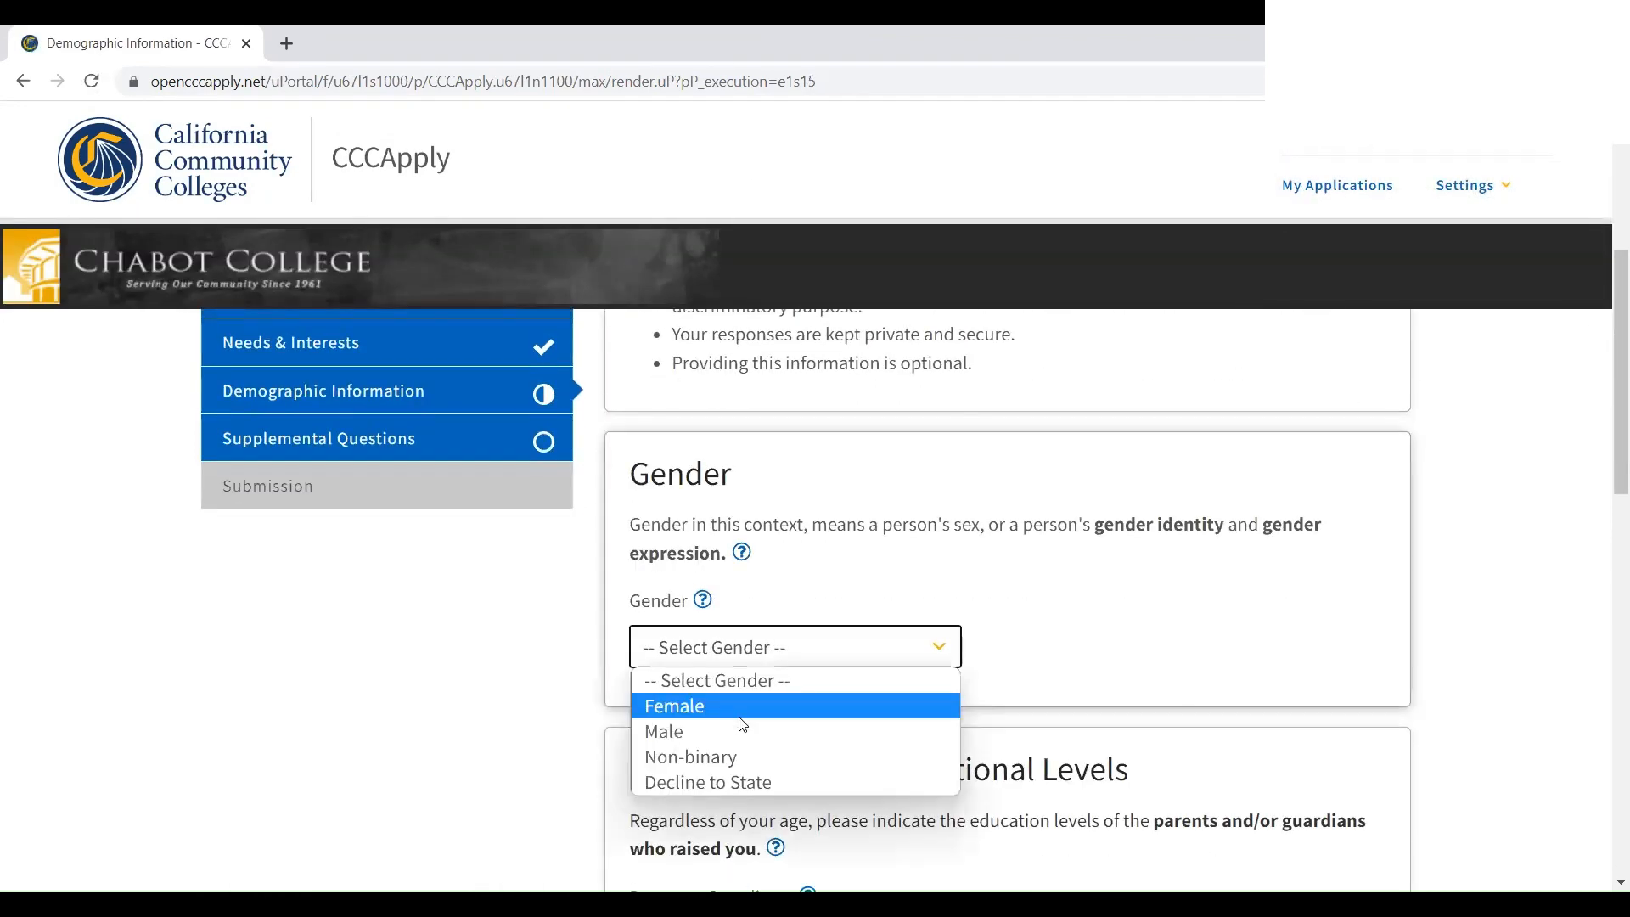
click(737, 706)
scroll(742, 658, down, 4)
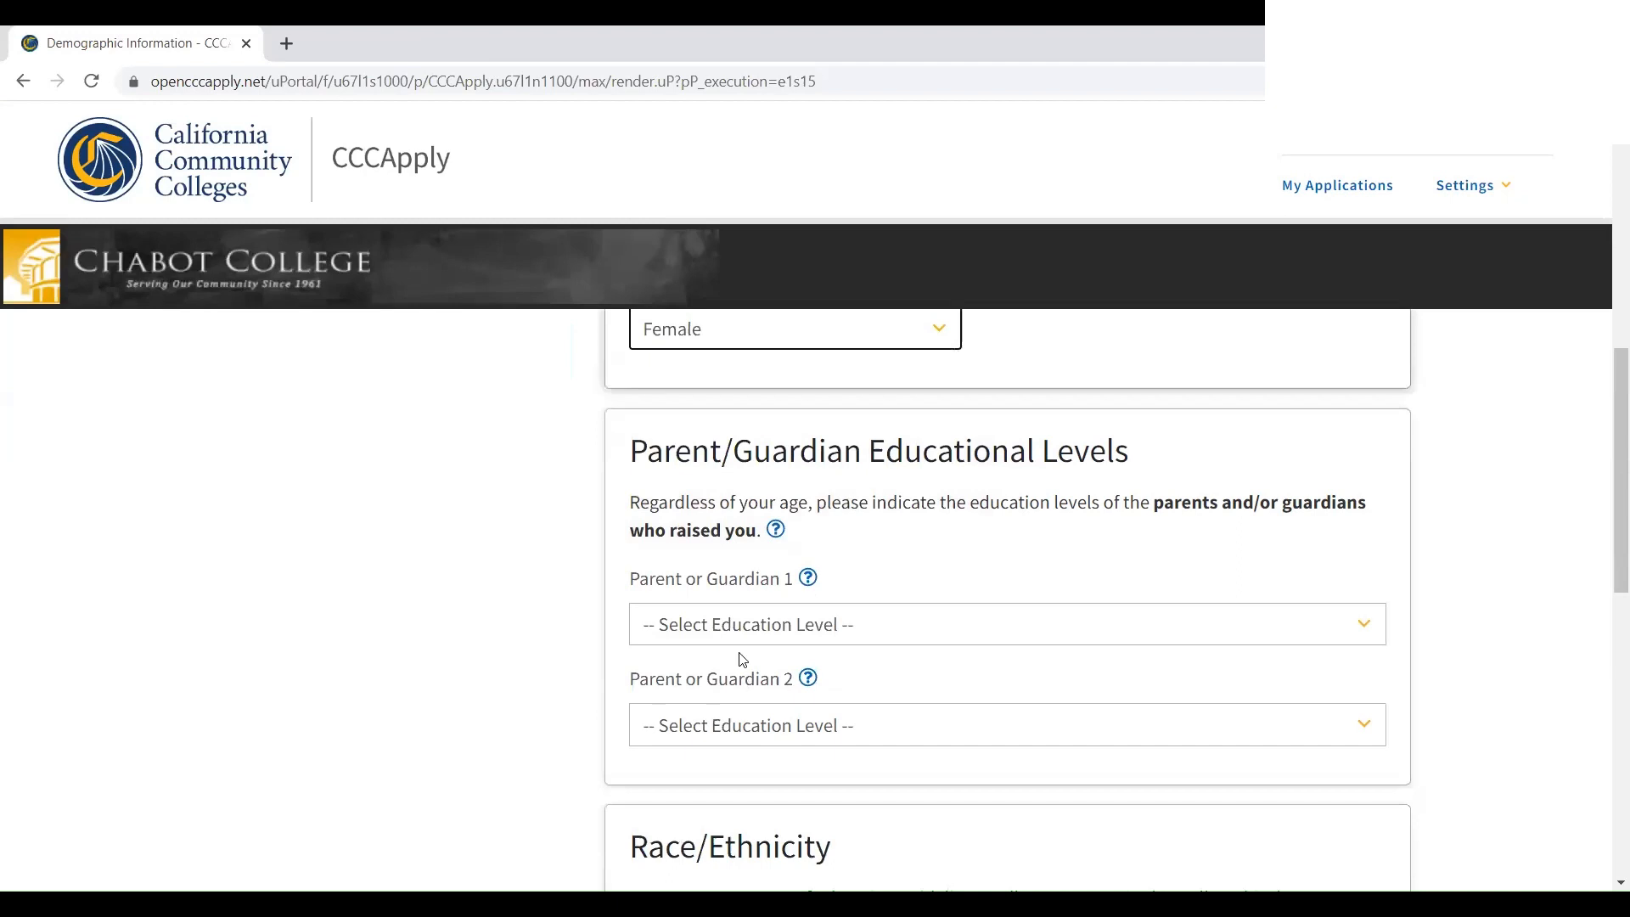
click(782, 619)
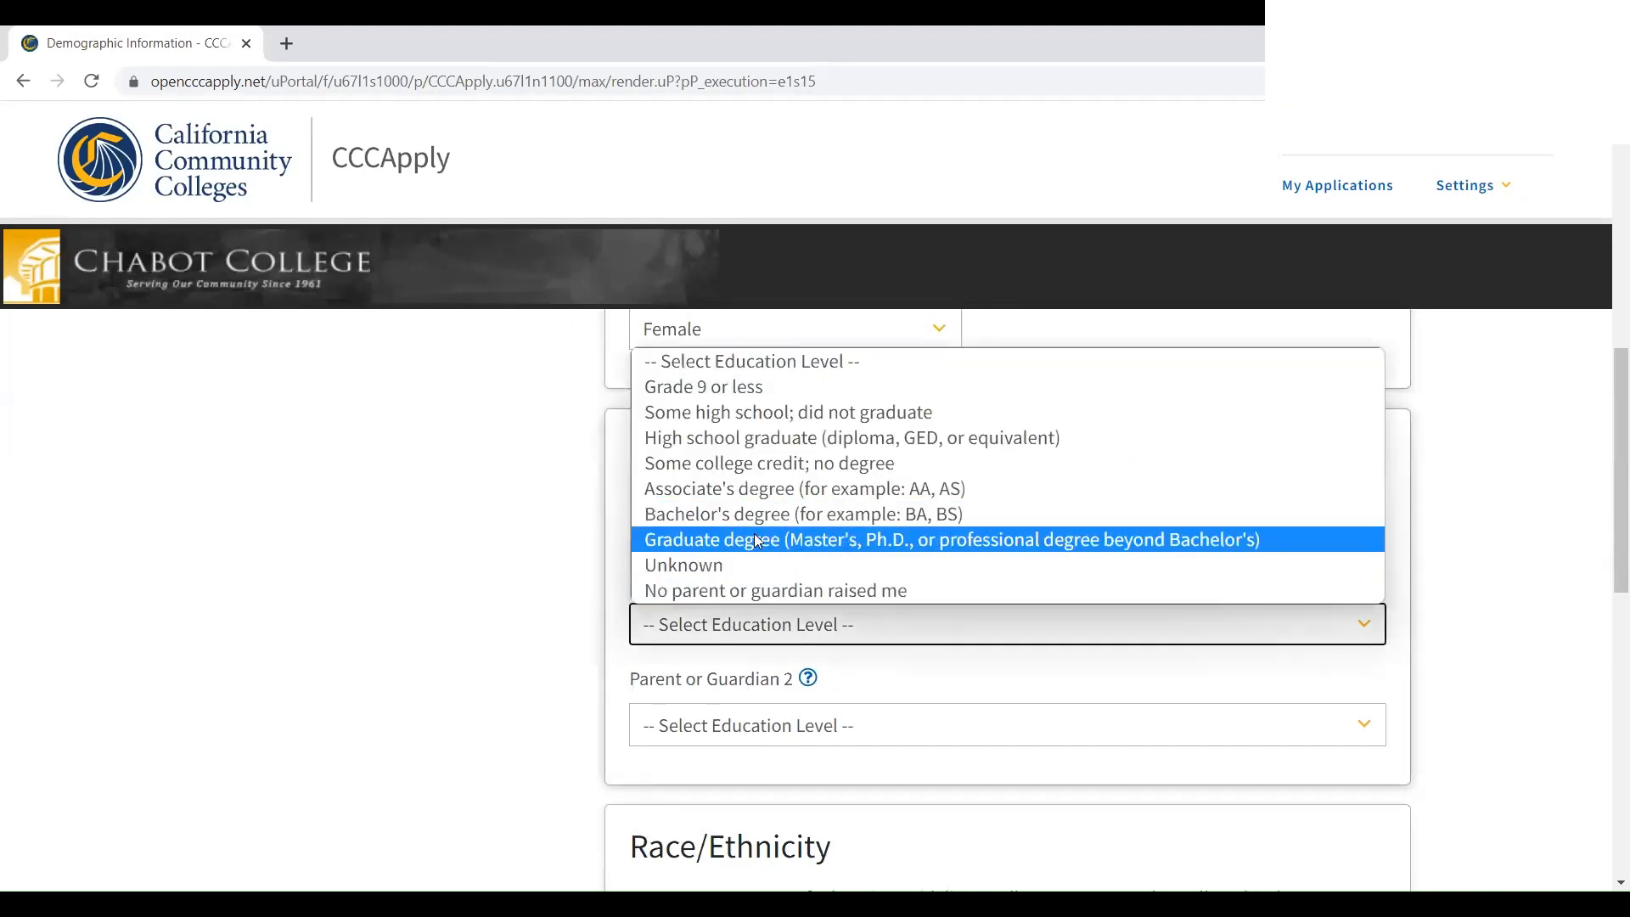
click(709, 741)
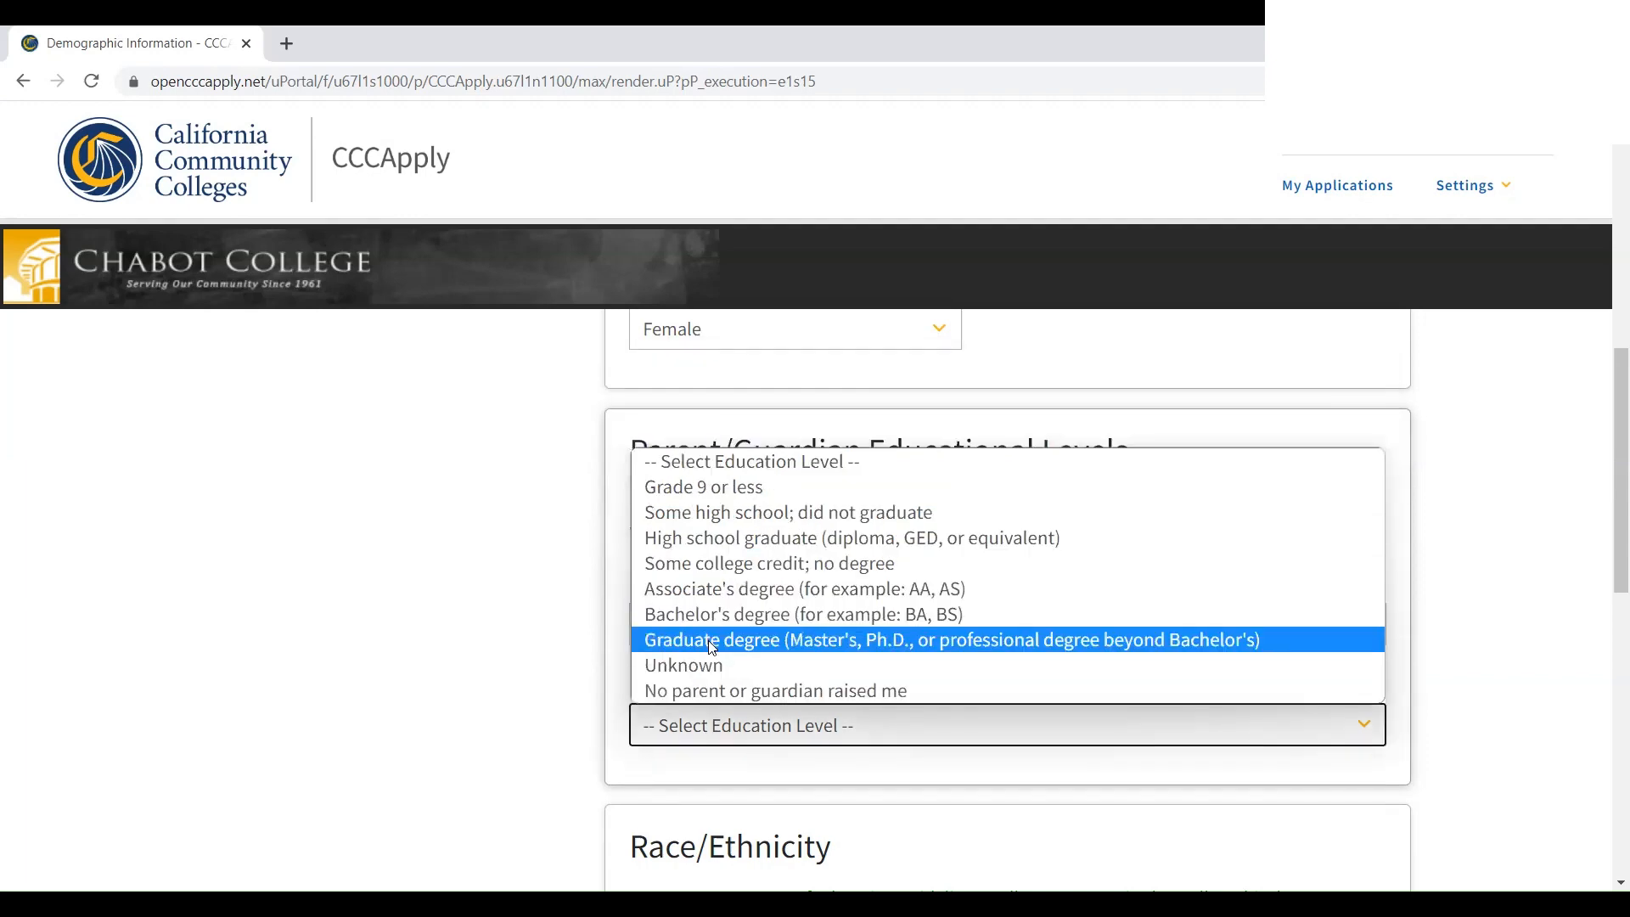
Set Guardian 2's education to Graduate degree and answer No to Hispanic or Latino
click(698, 648)
scroll(700, 648, down, 5)
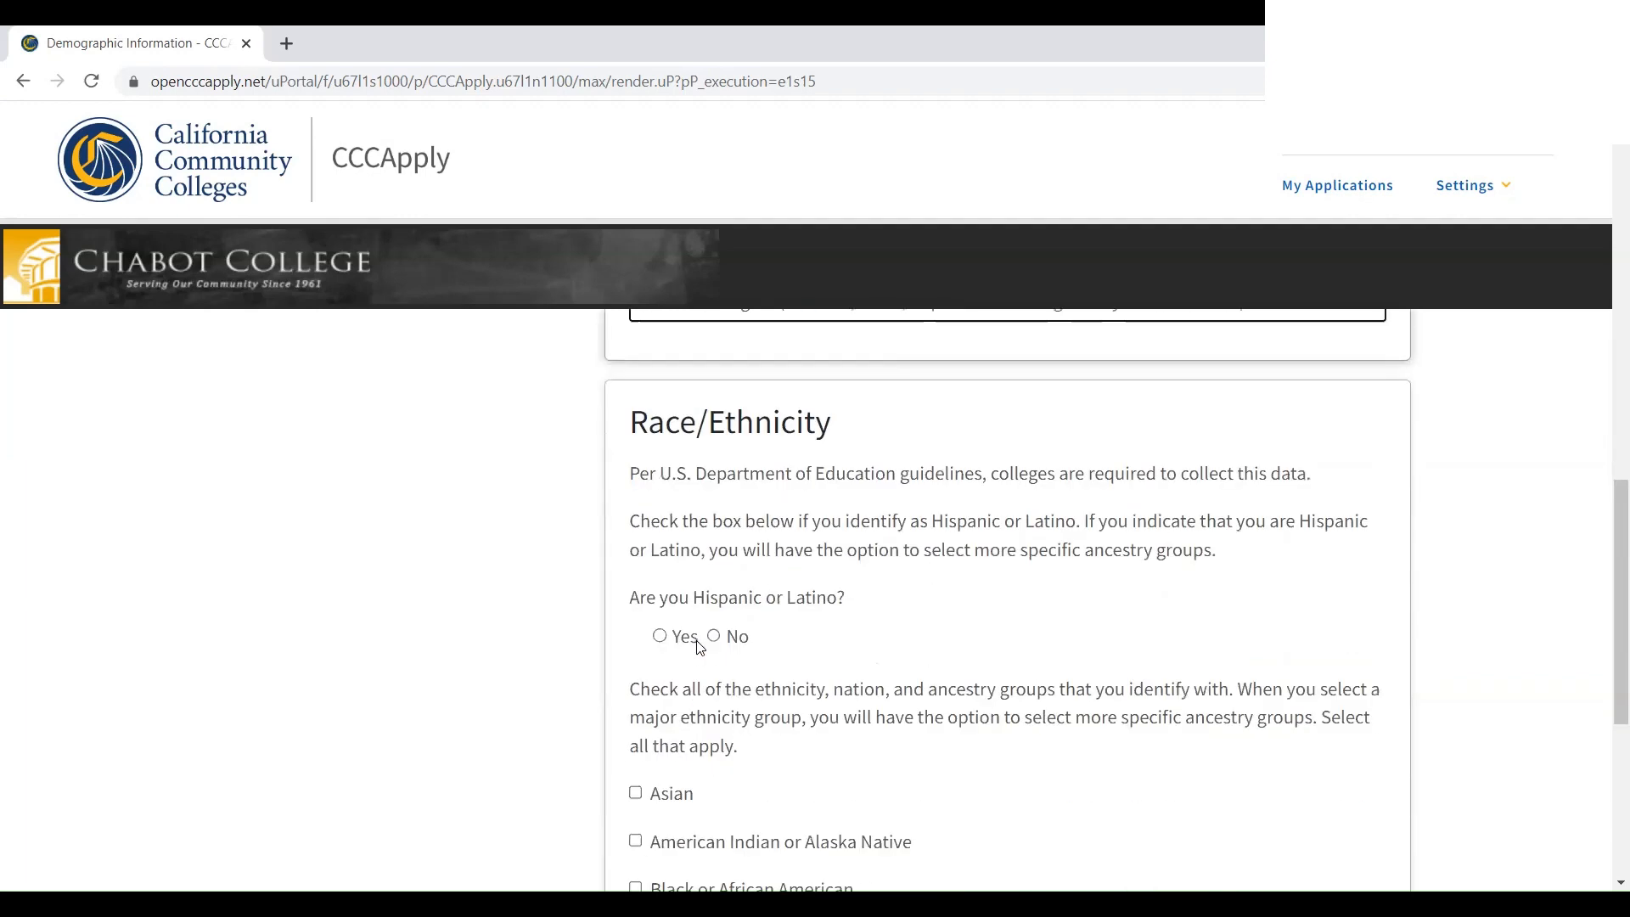
click(713, 638)
Select White with European and Other White ancestry, then continue to Supplemental Questions
scroll(700, 640, down, 5)
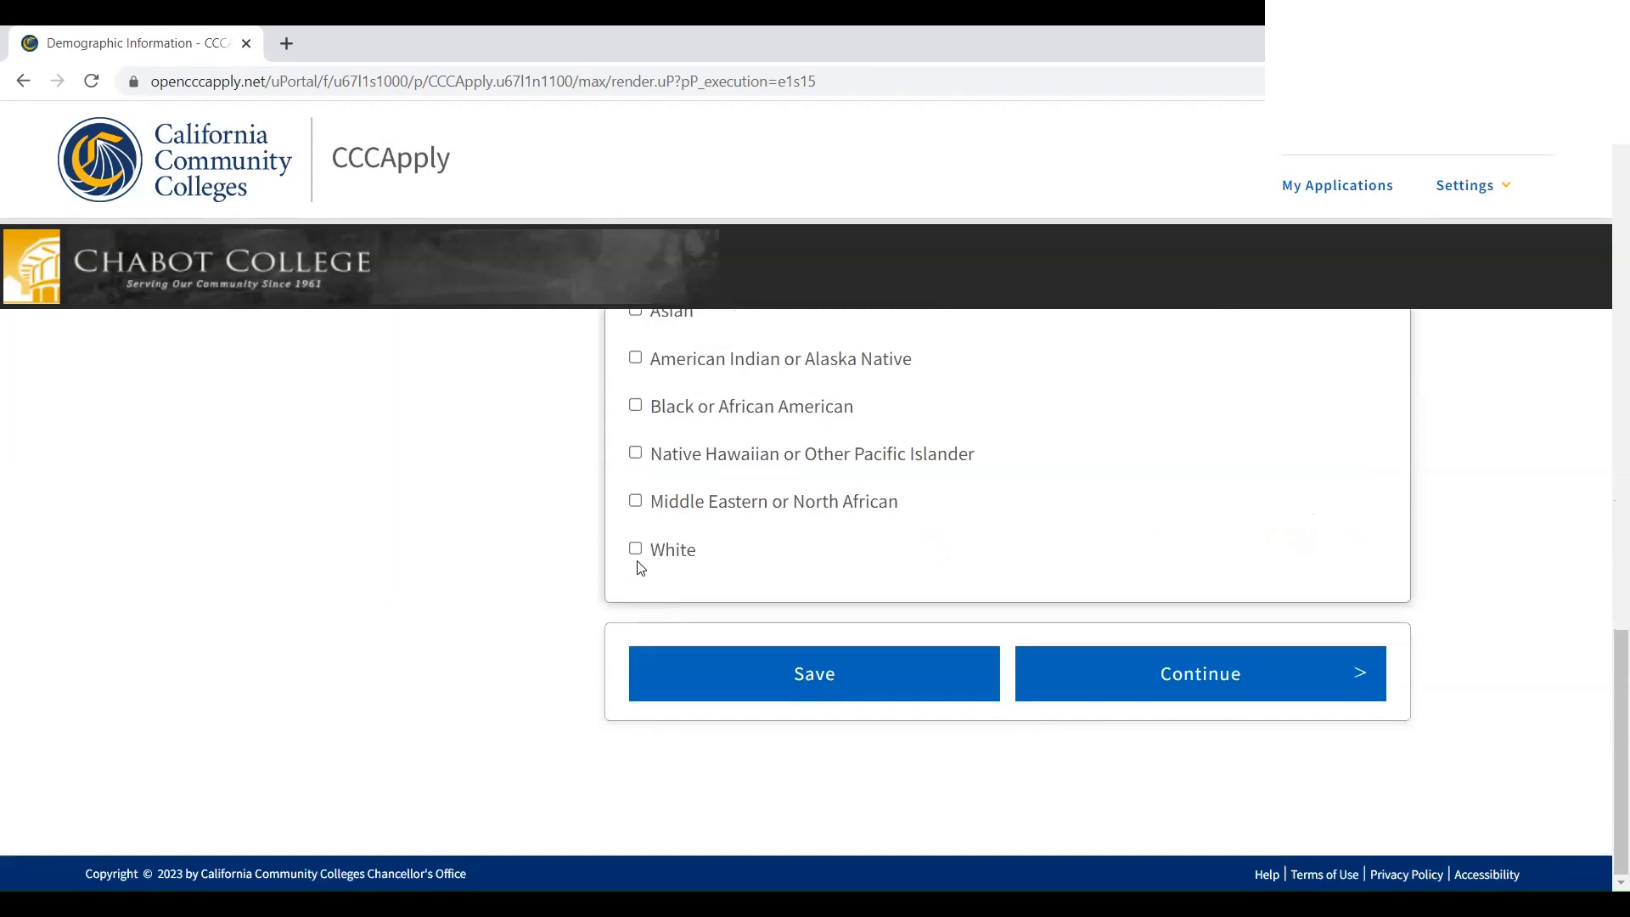
click(635, 550)
scroll(795, 668, down, 3)
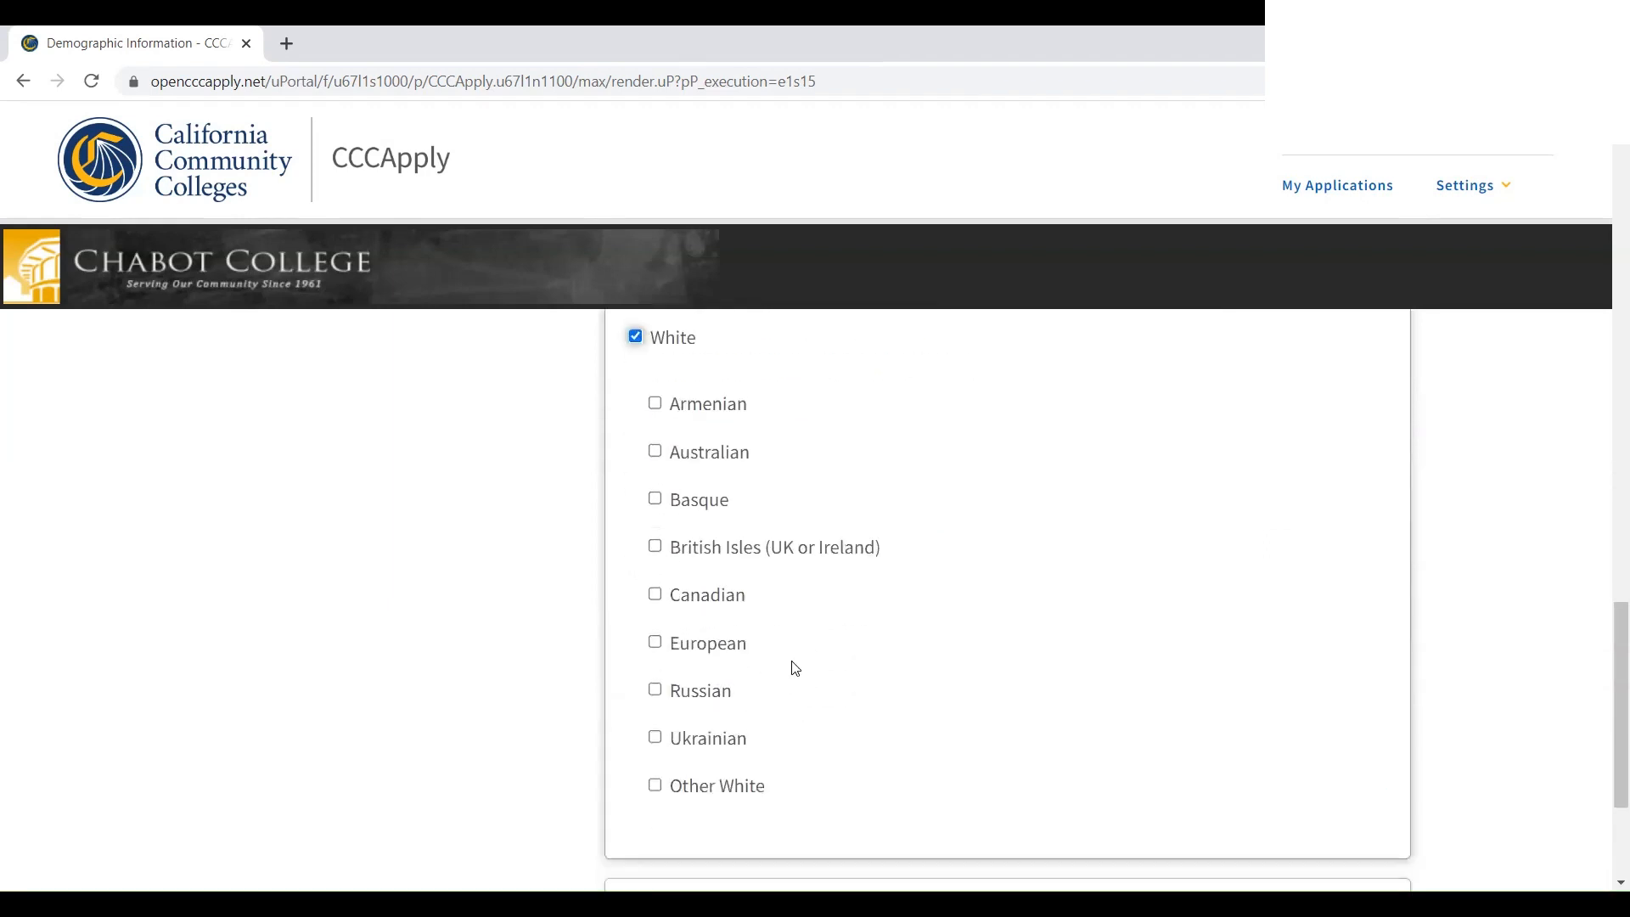
click(655, 643)
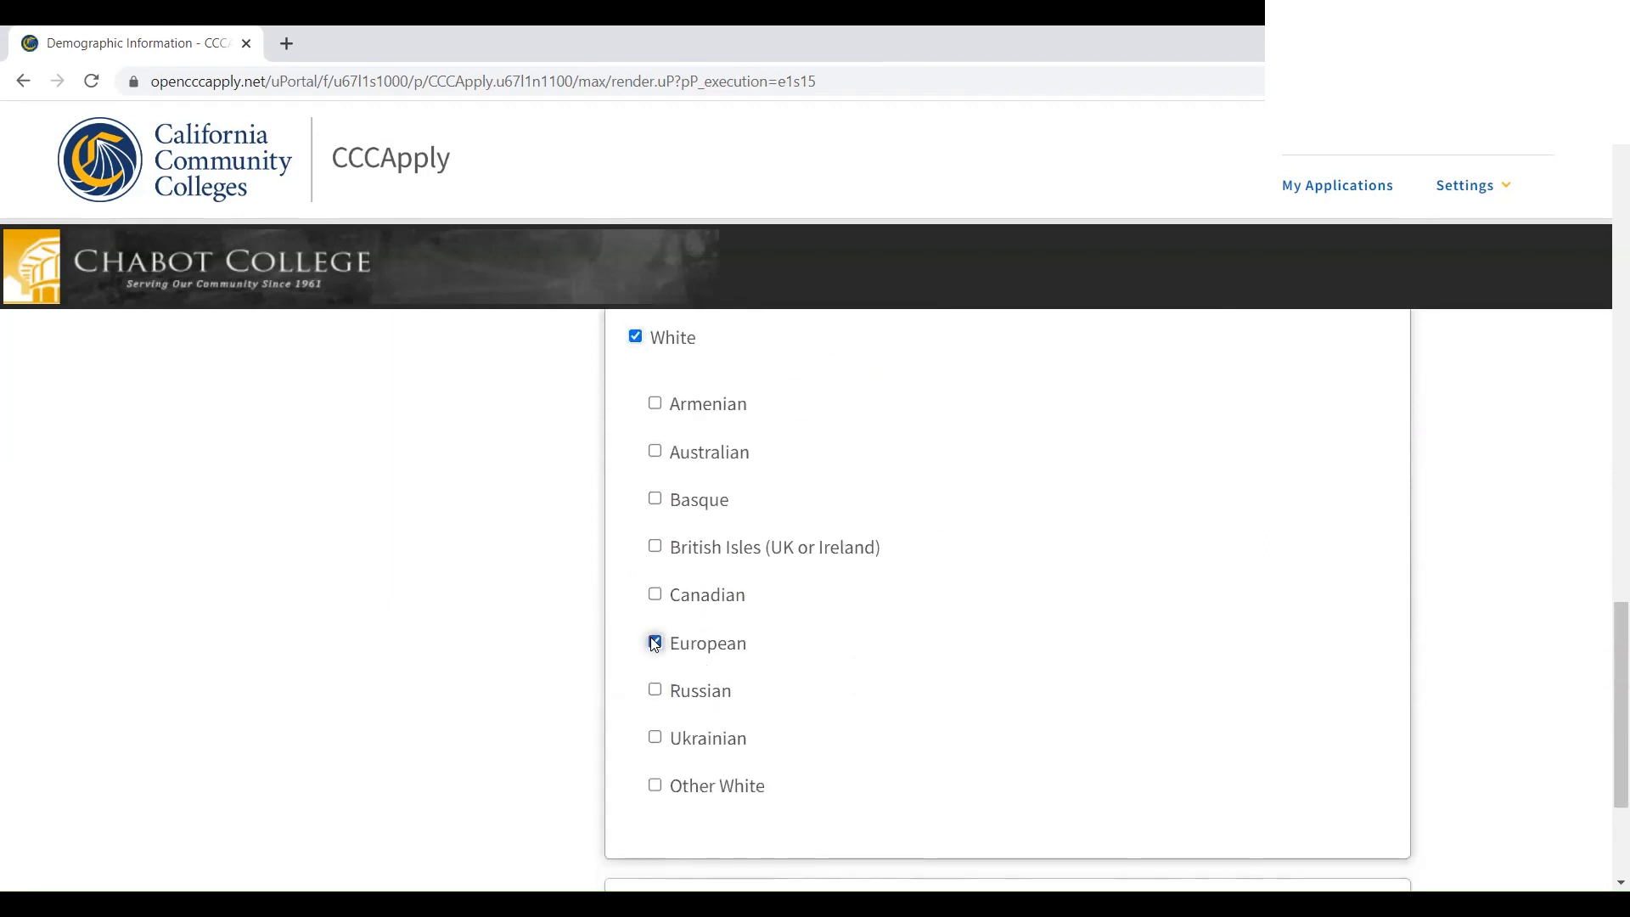
click(656, 785)
scroll(664, 764, down, 3)
click(1282, 732)
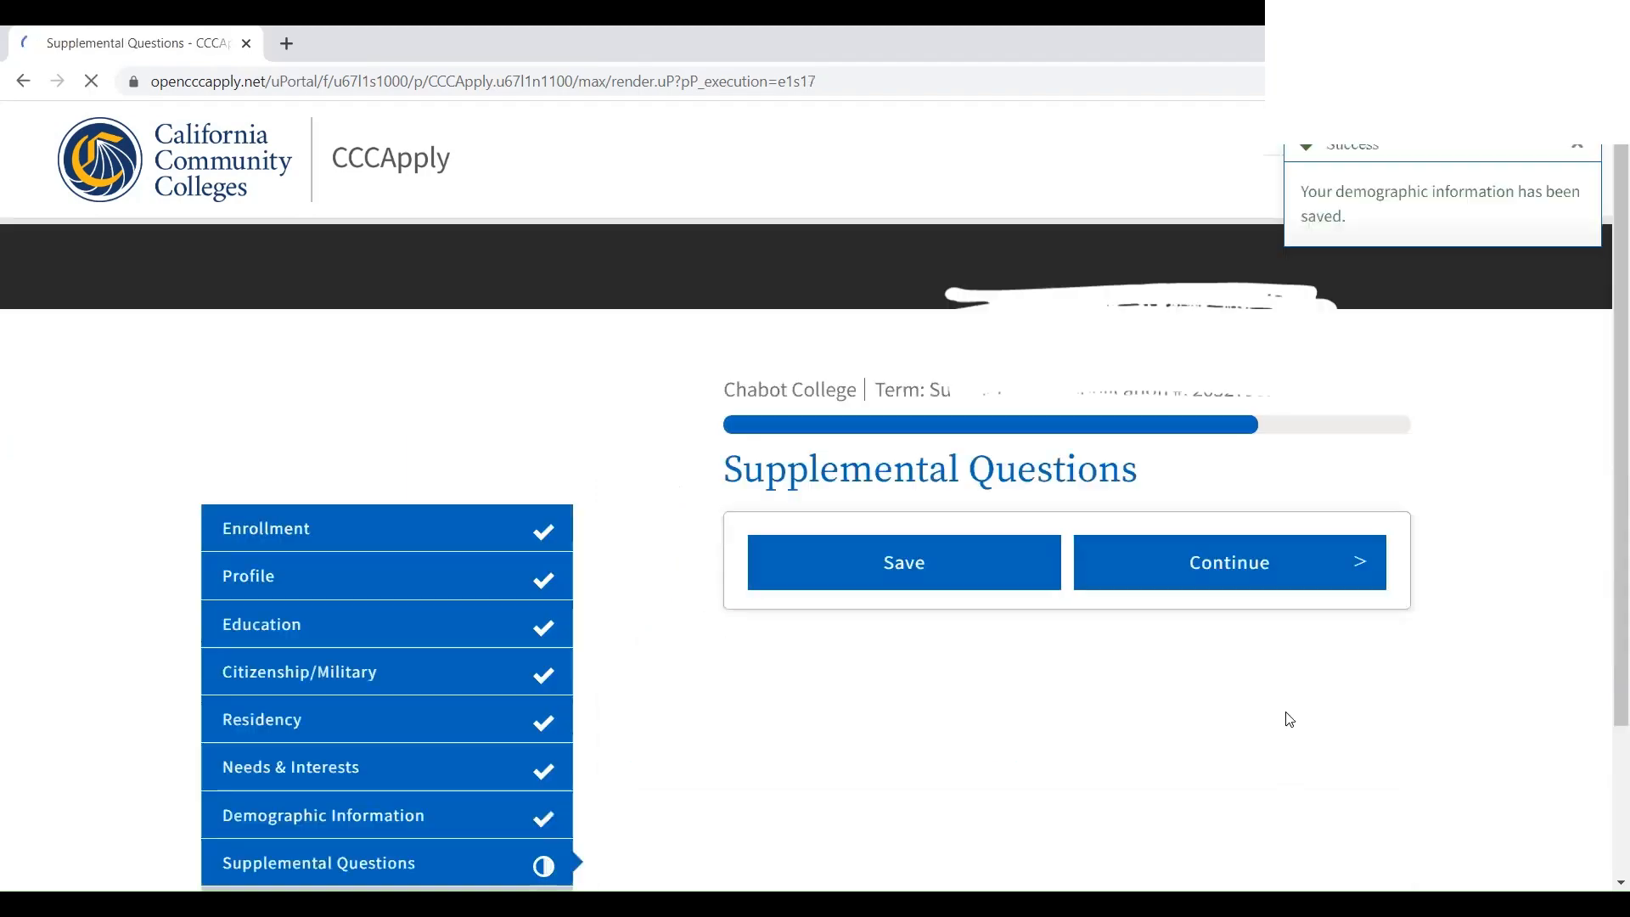
Answer No for Credit By Exam Articulation, the PACE Program and Tribal TANF
scroll(774, 551, down, 2)
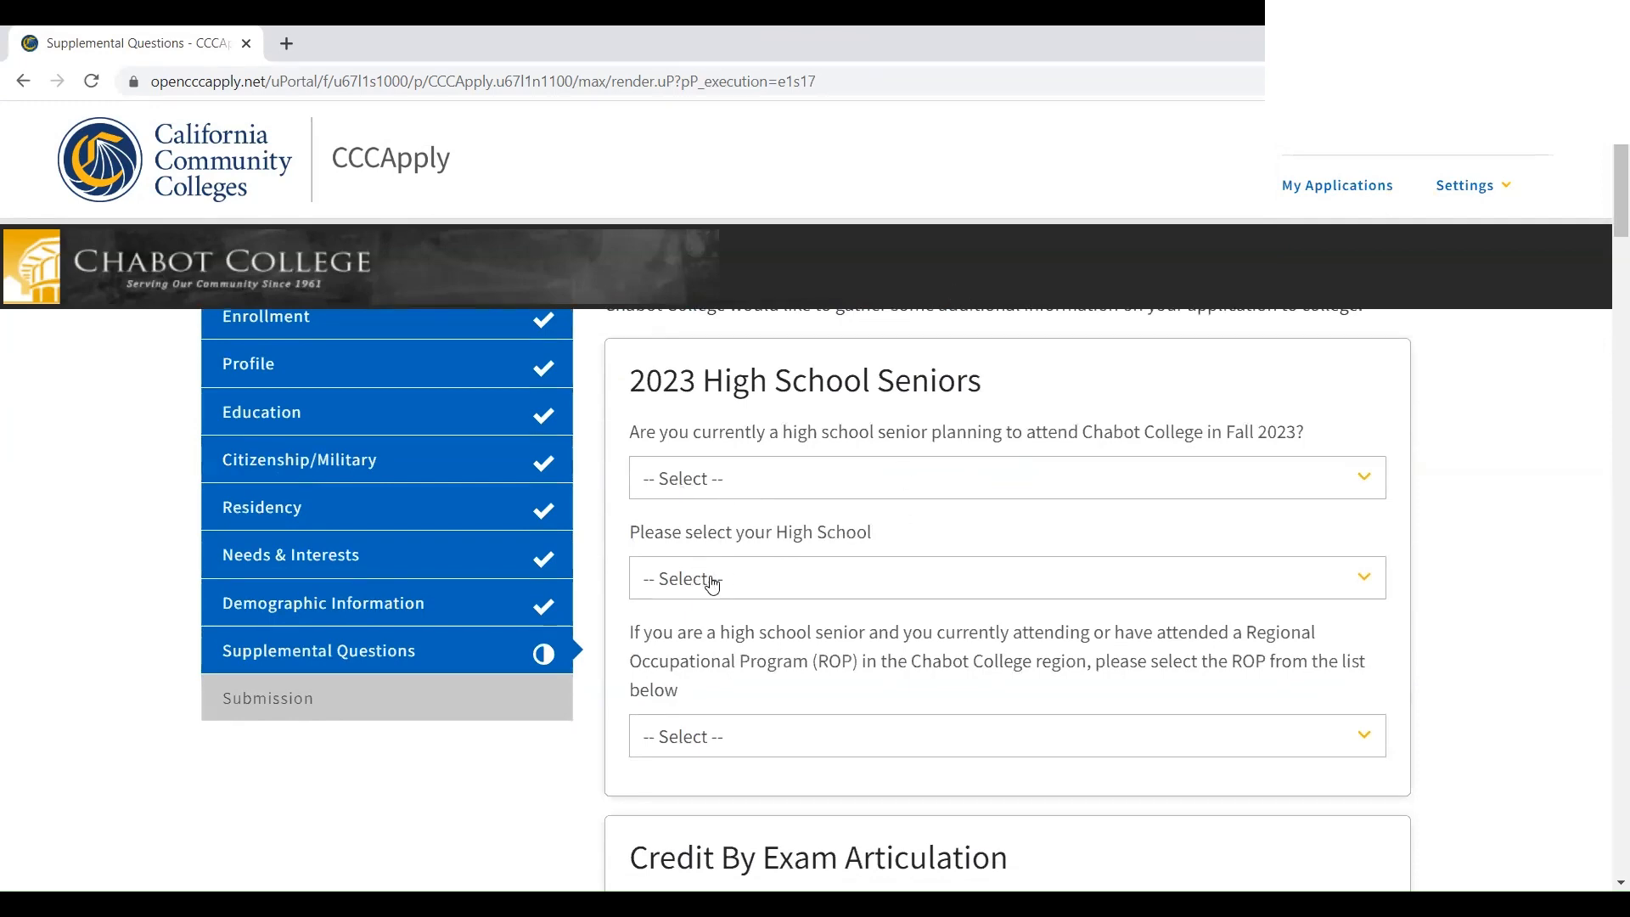
scroll(731, 572, down, 5)
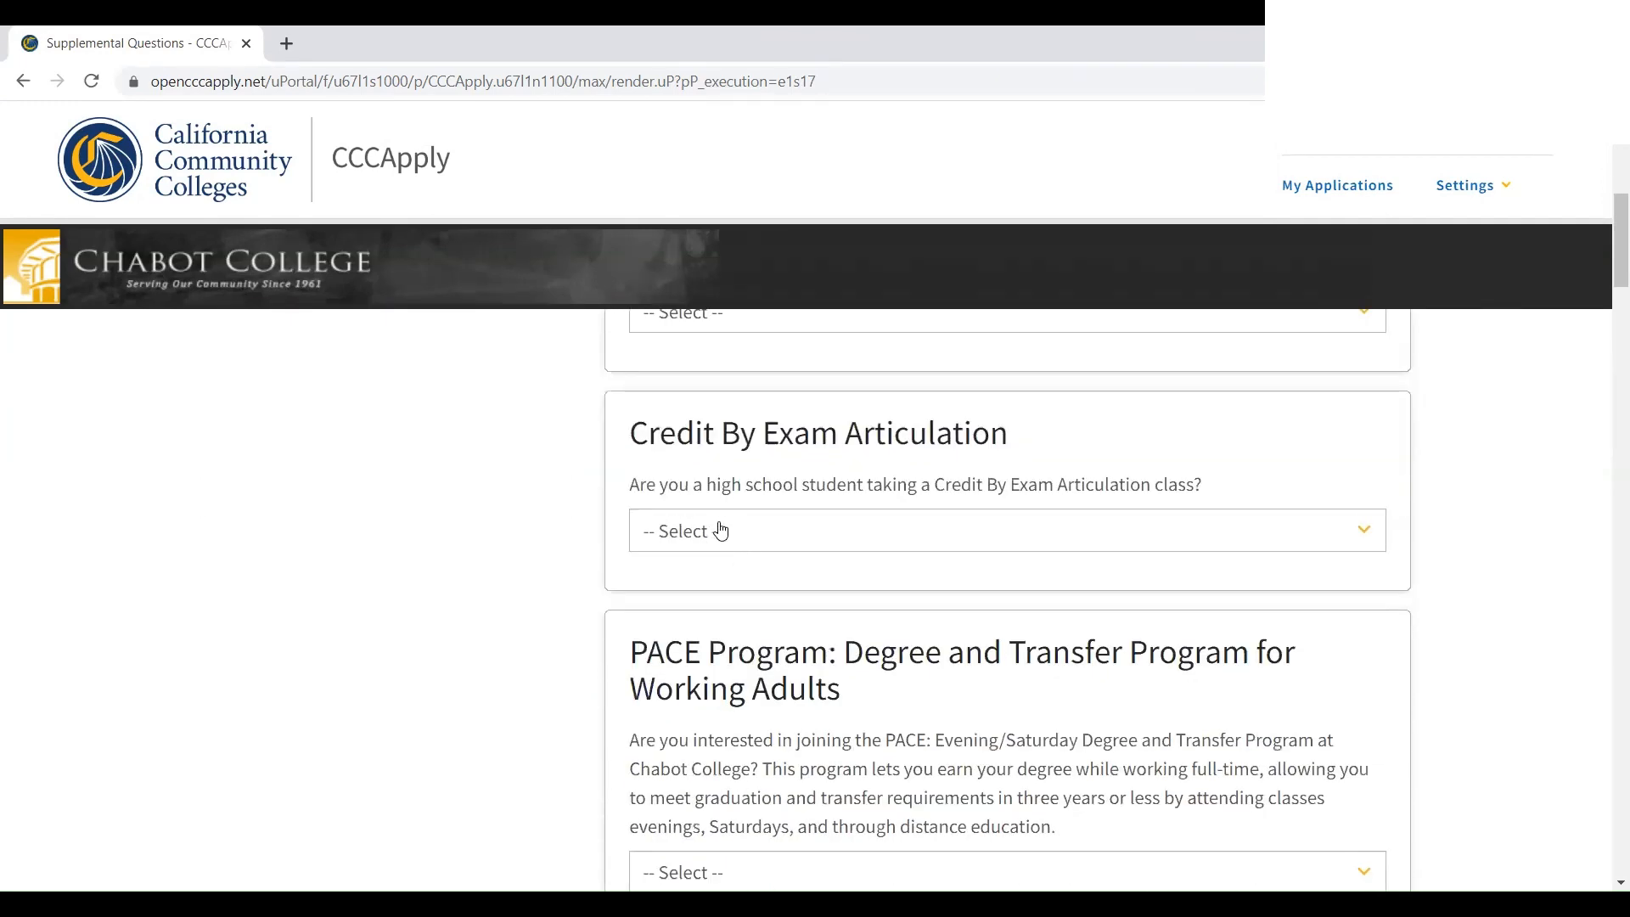
click(721, 530)
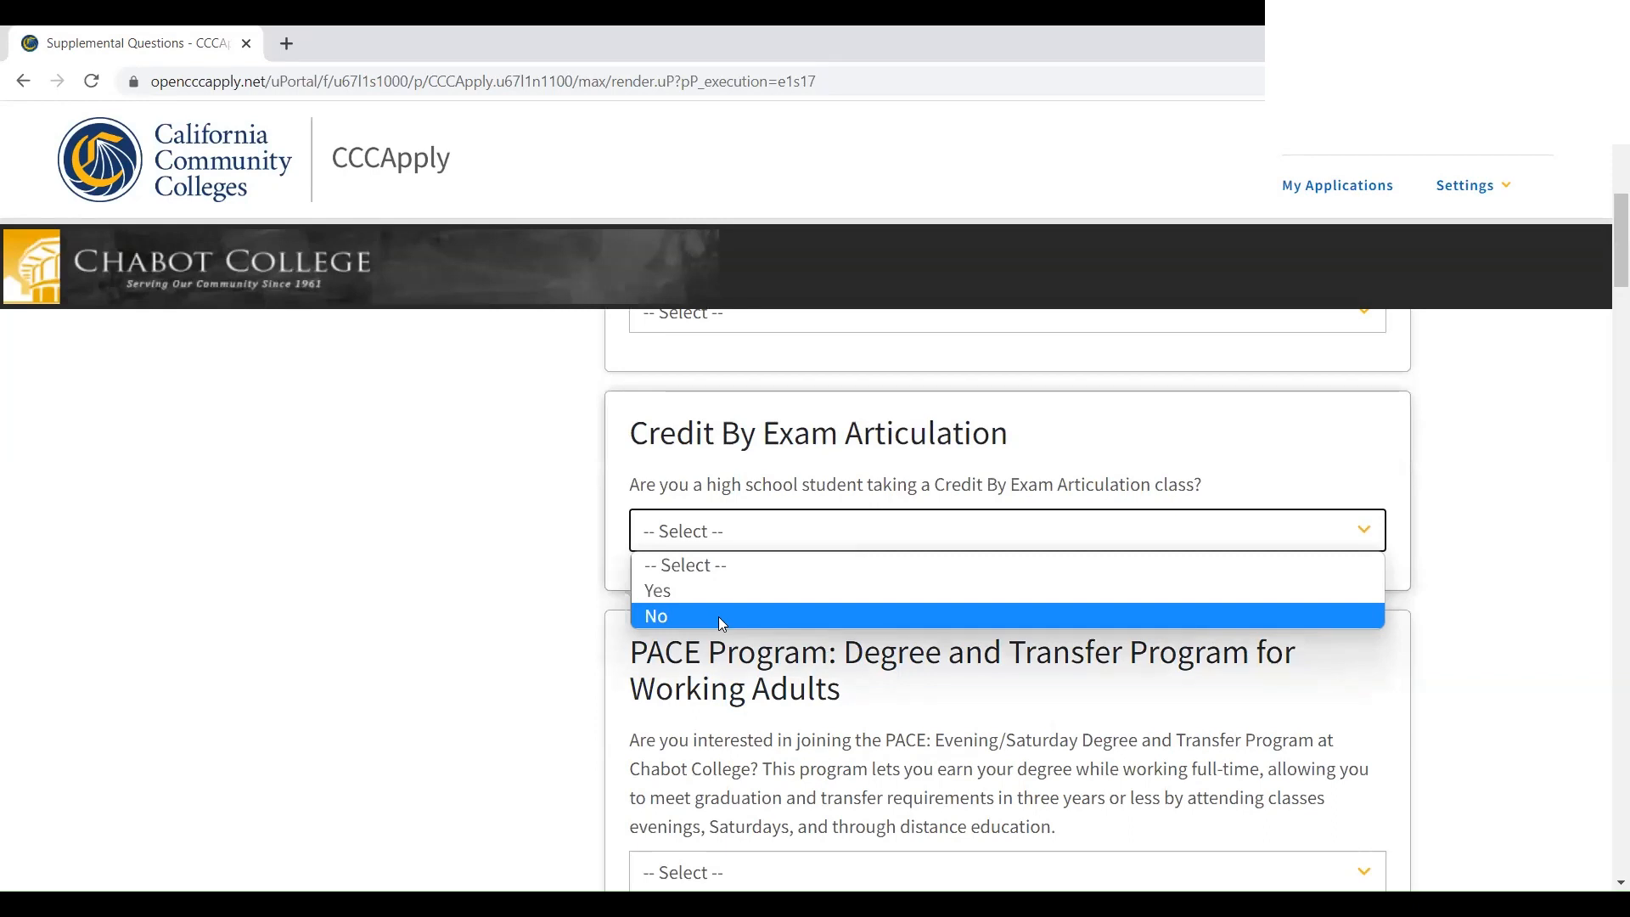
click(718, 617)
scroll(718, 616, down, 4)
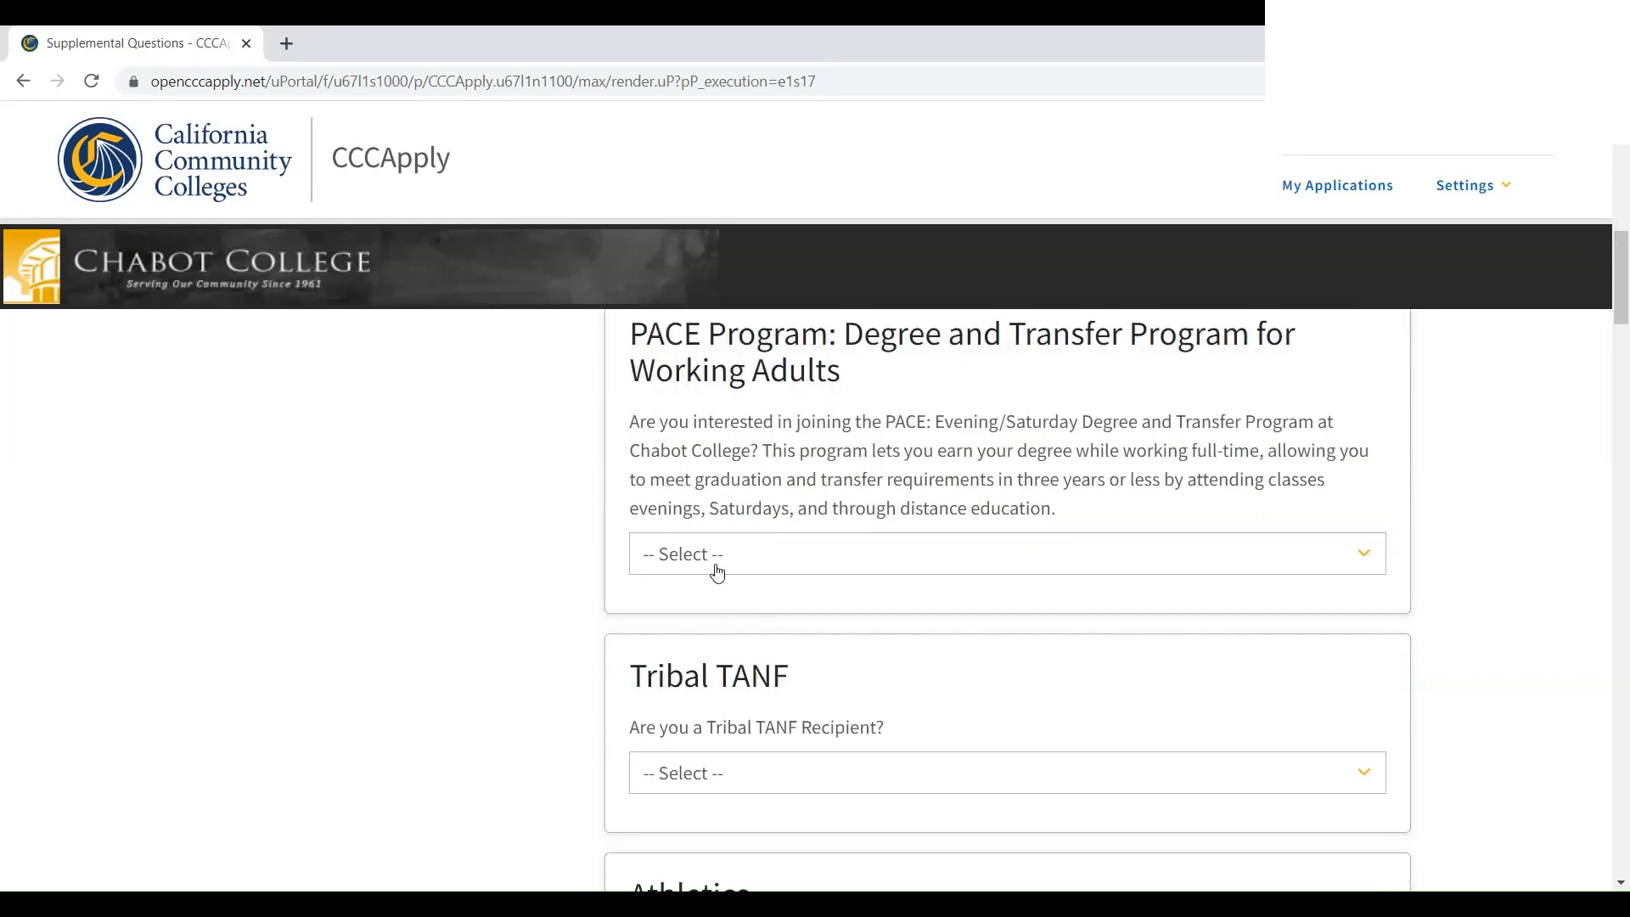
click(717, 556)
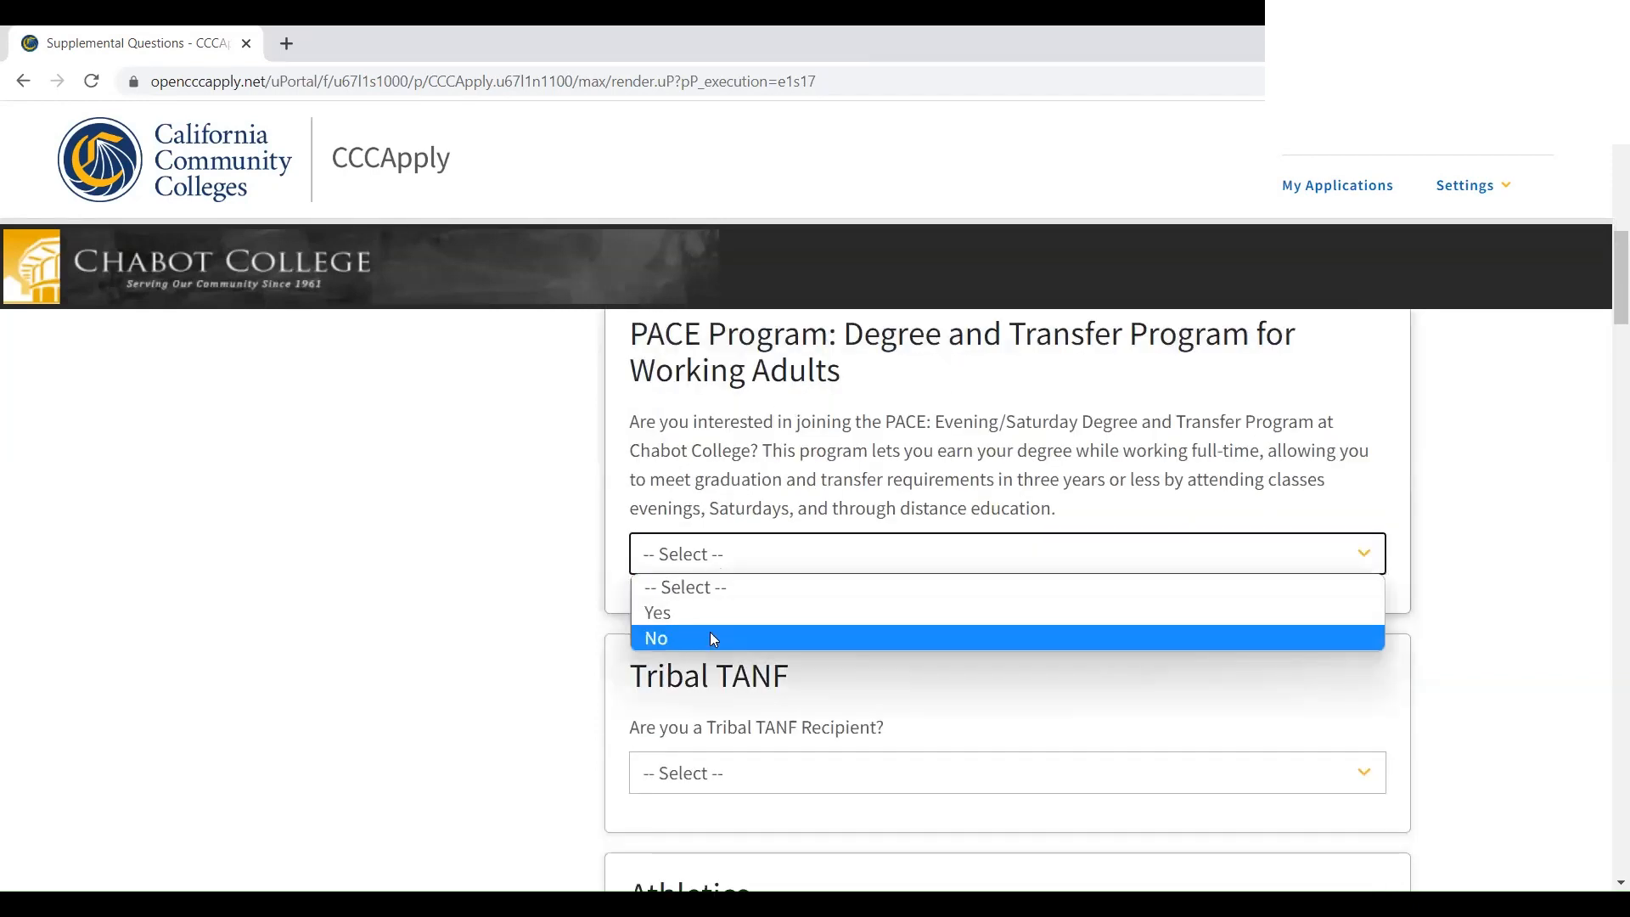
click(713, 639)
scroll(704, 594, down, 3)
click(700, 564)
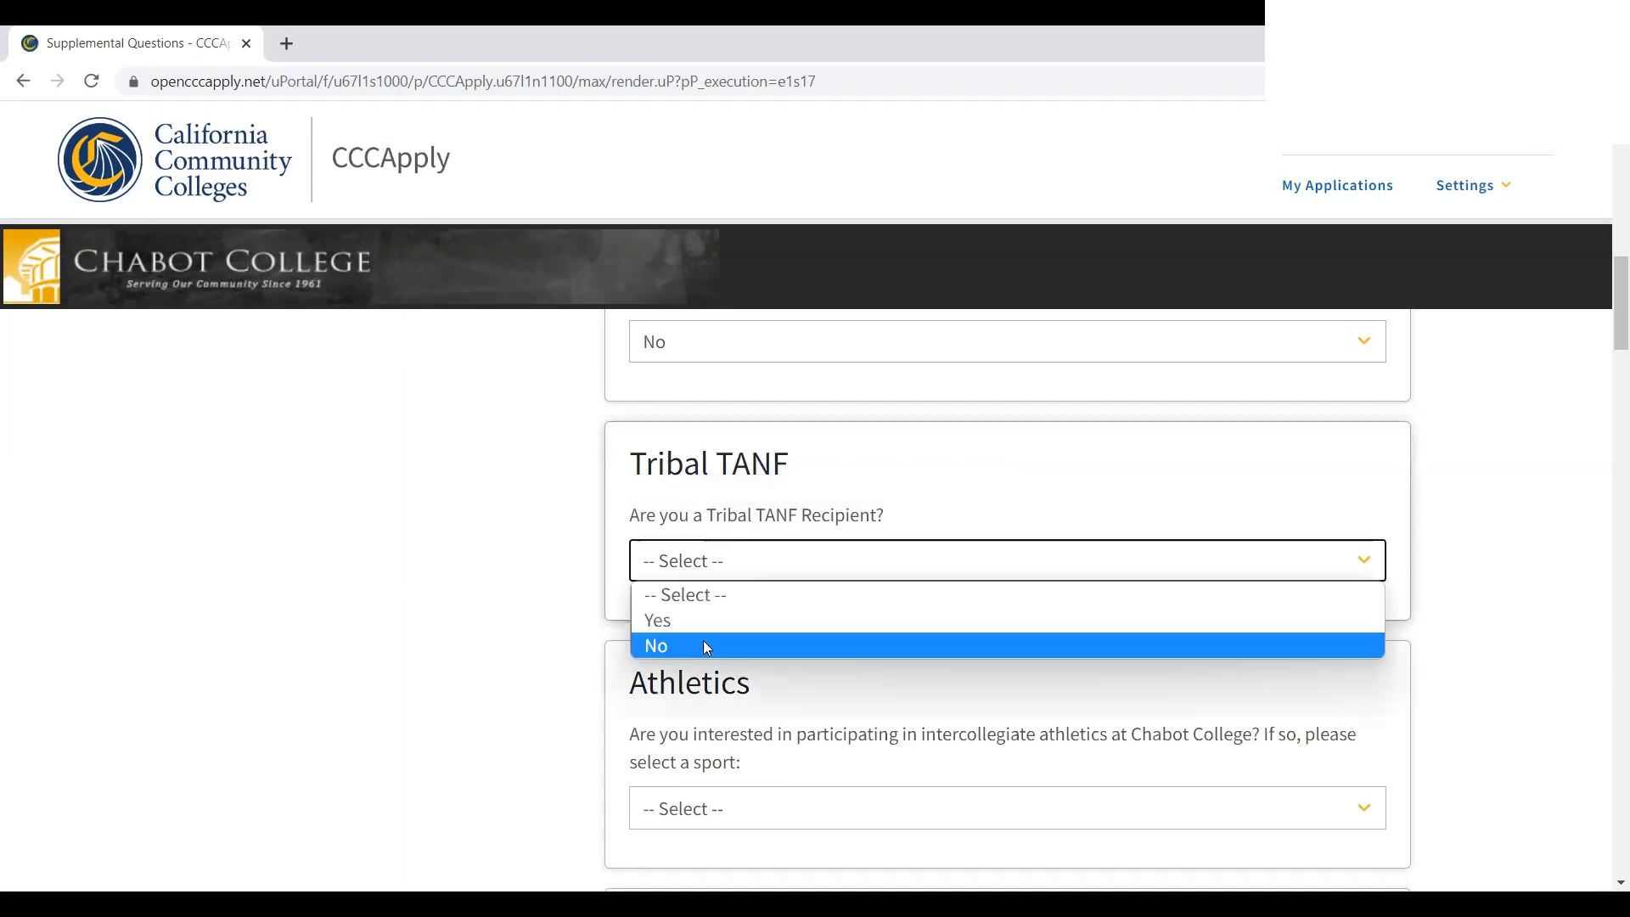
click(706, 645)
Answer No for the Registered Nursing and Dental Hygienist programs and choose part-time planned enrollment
scroll(703, 644, down, 3)
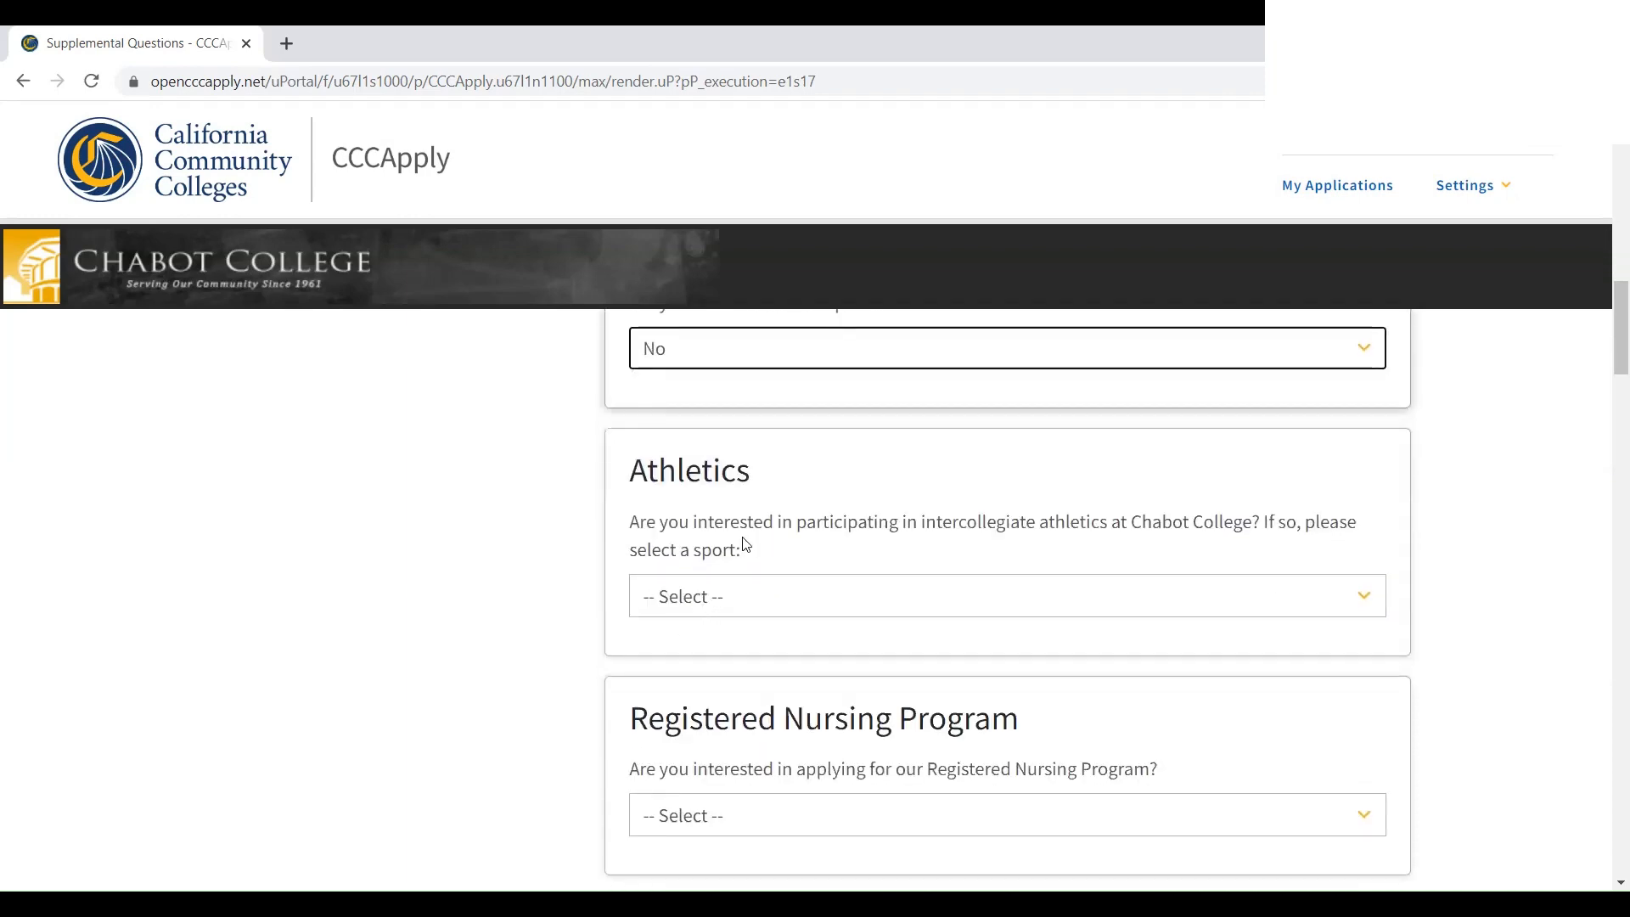
scroll(730, 560, down, 5)
click(668, 501)
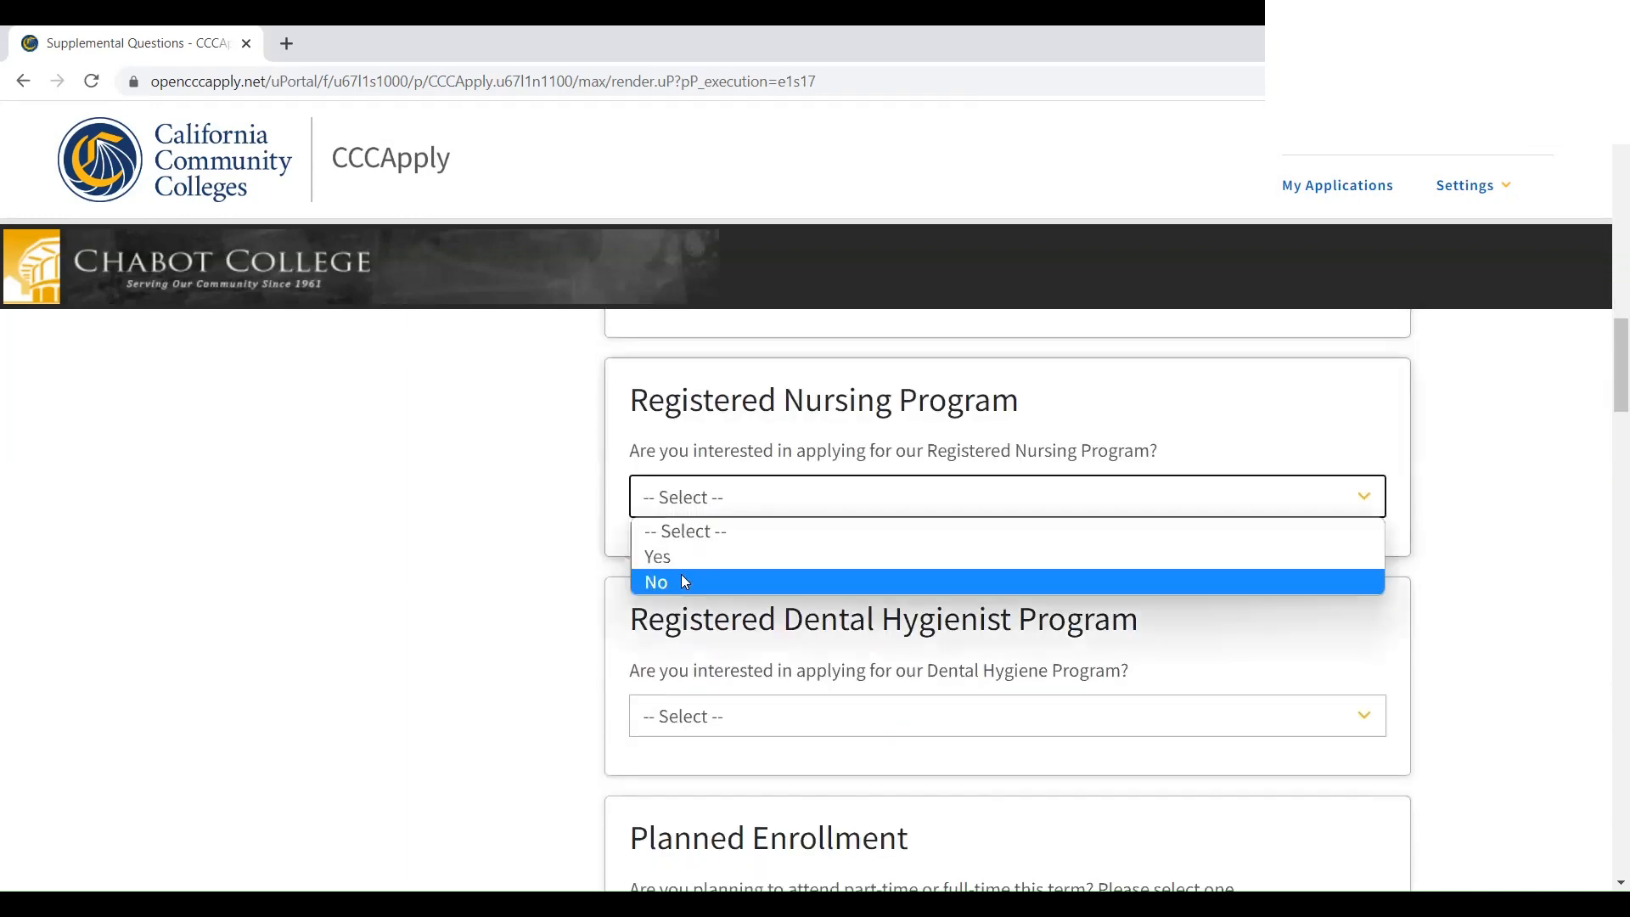
click(685, 582)
click(717, 715)
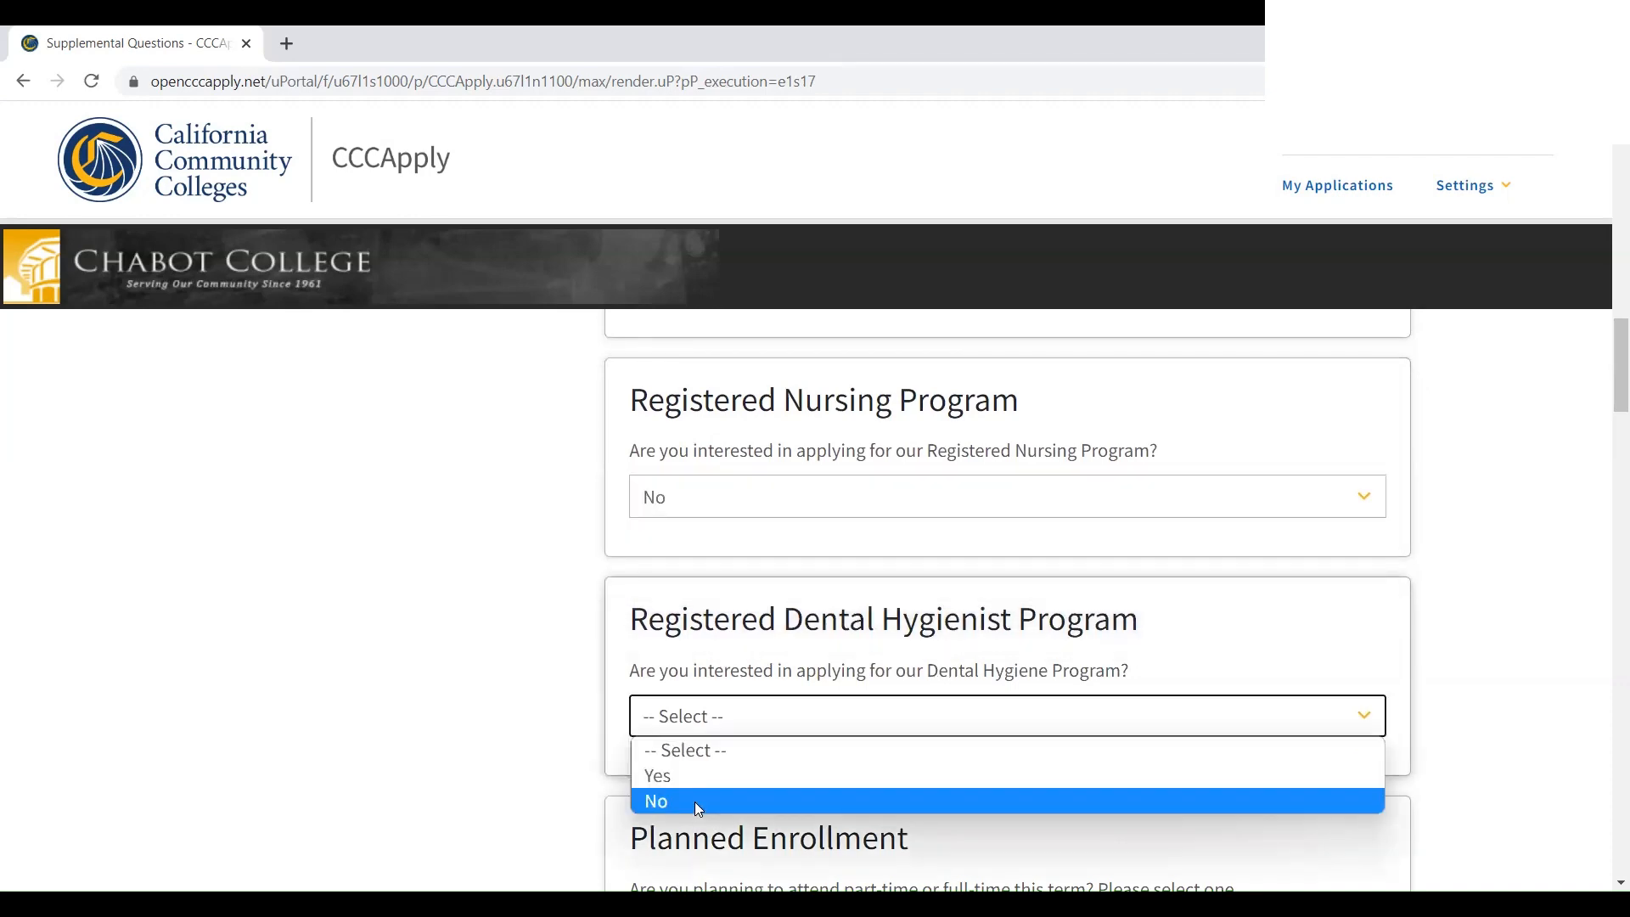
click(694, 801)
scroll(694, 764, down, 6)
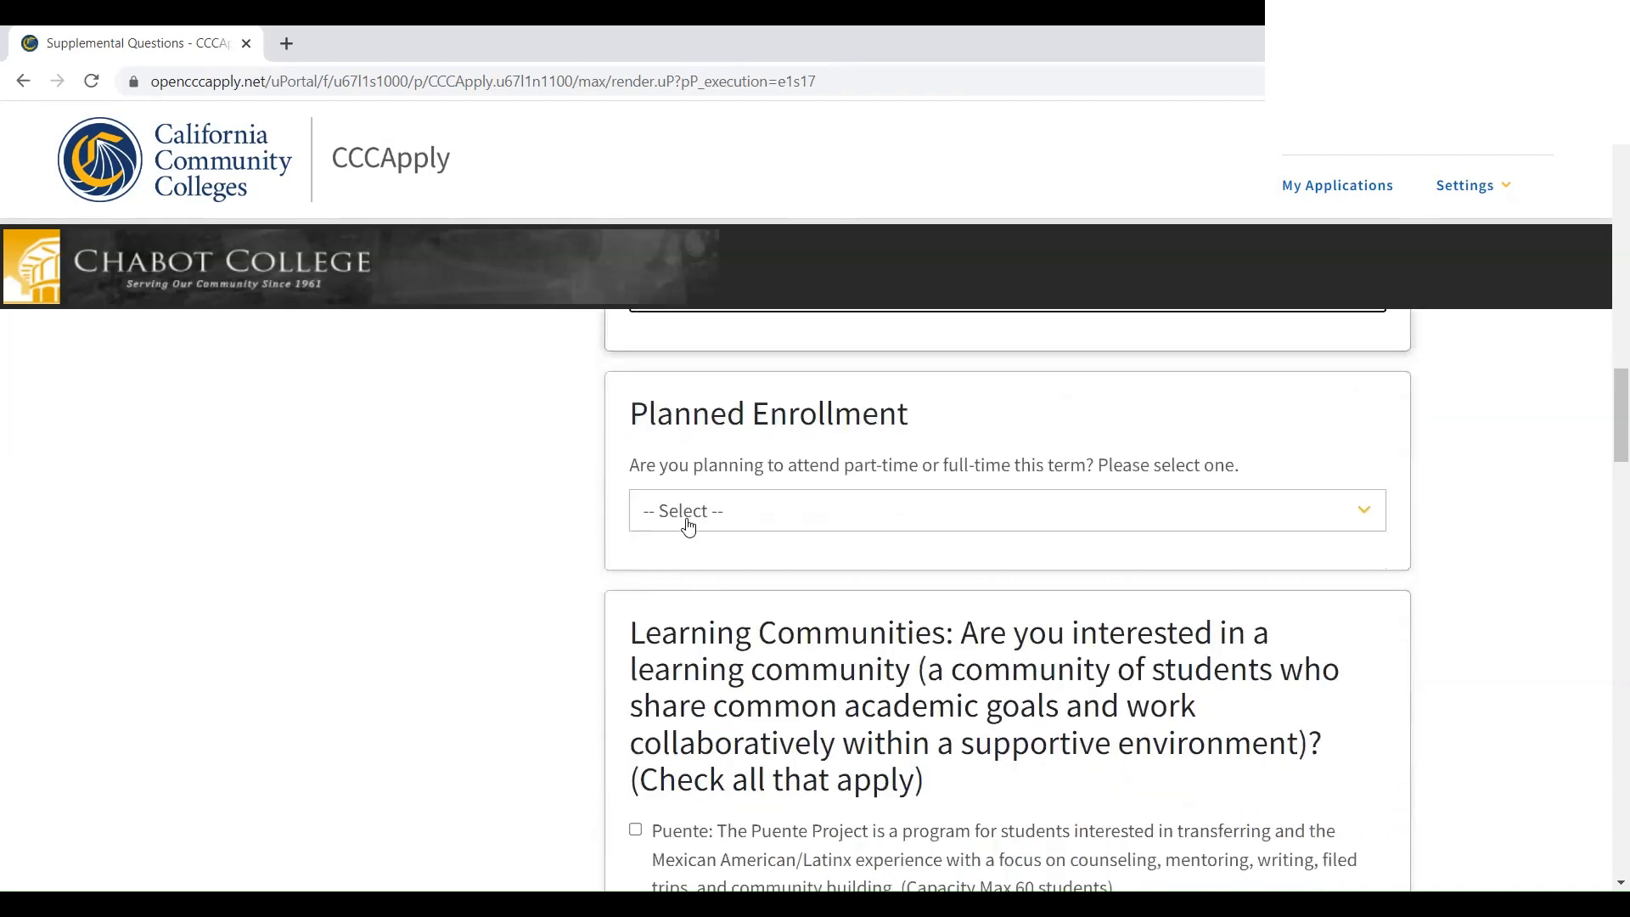
click(689, 528)
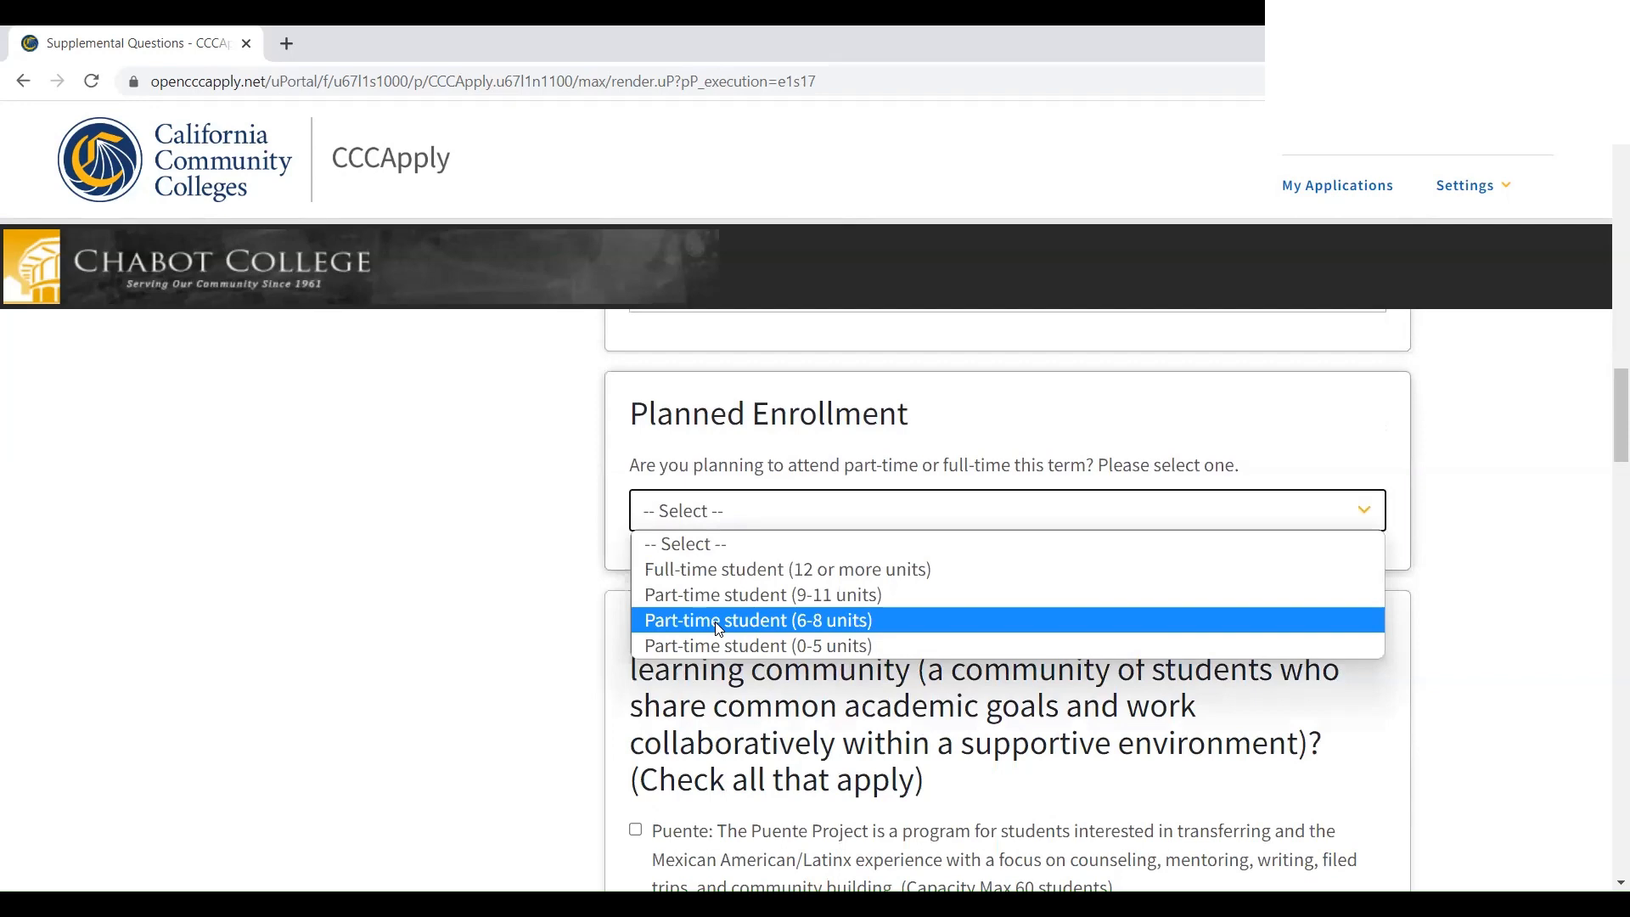
click(723, 645)
scroll(722, 628, down, 4)
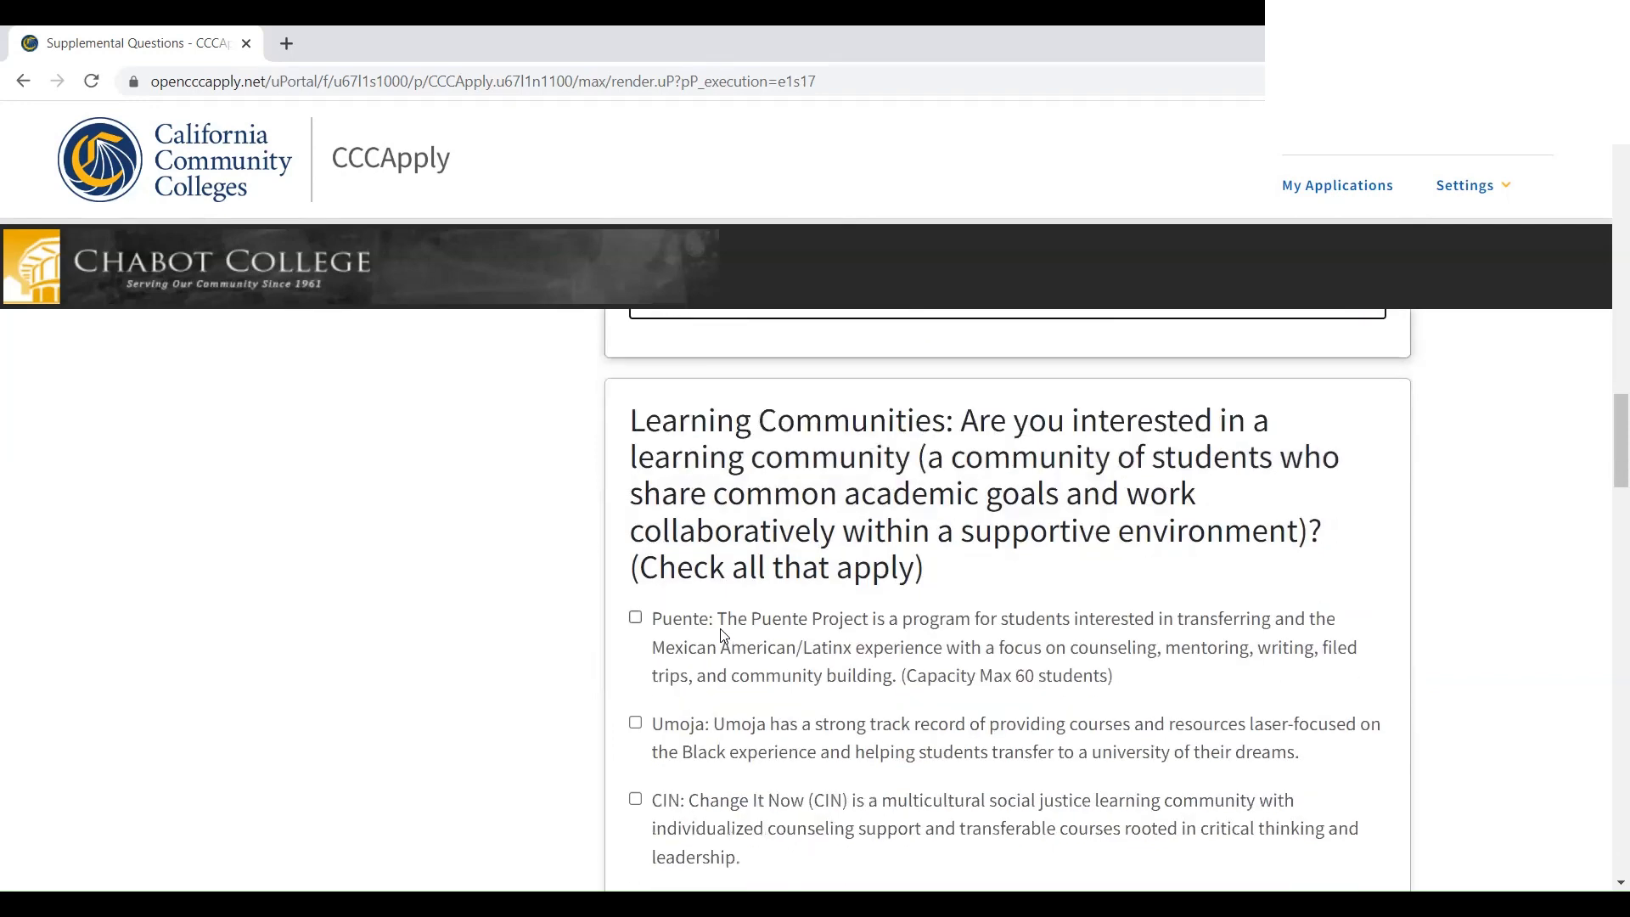
Check 'Friend or family' for how you heard and 'Specific classes are available' as a reason
scroll(722, 564, down, 10)
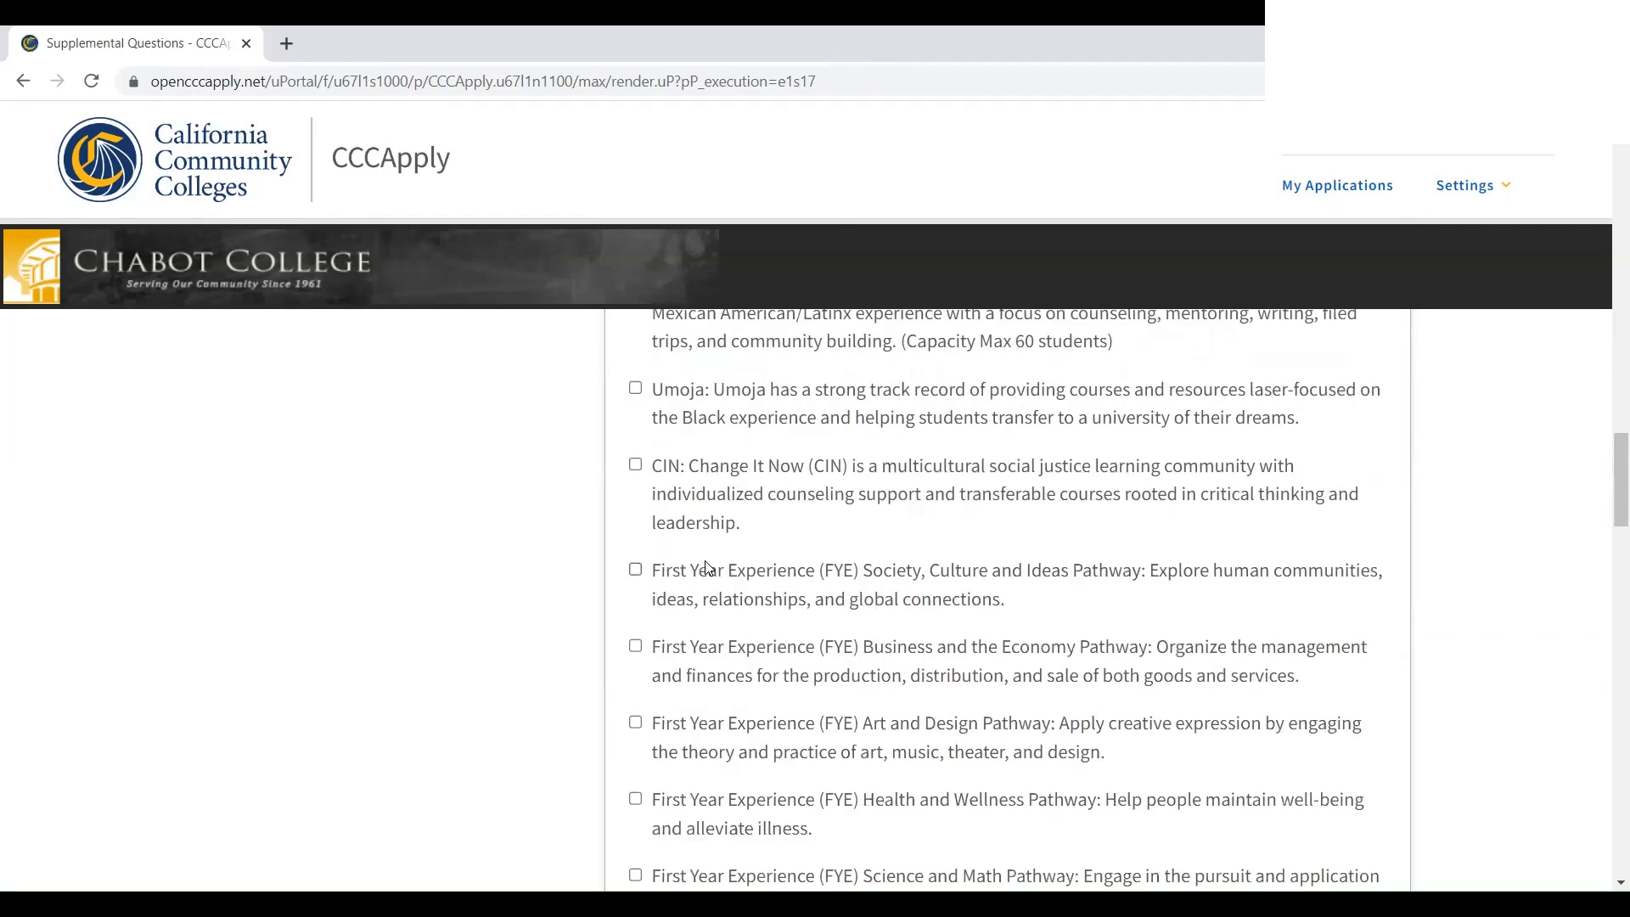
scroll(700, 565, down, 12)
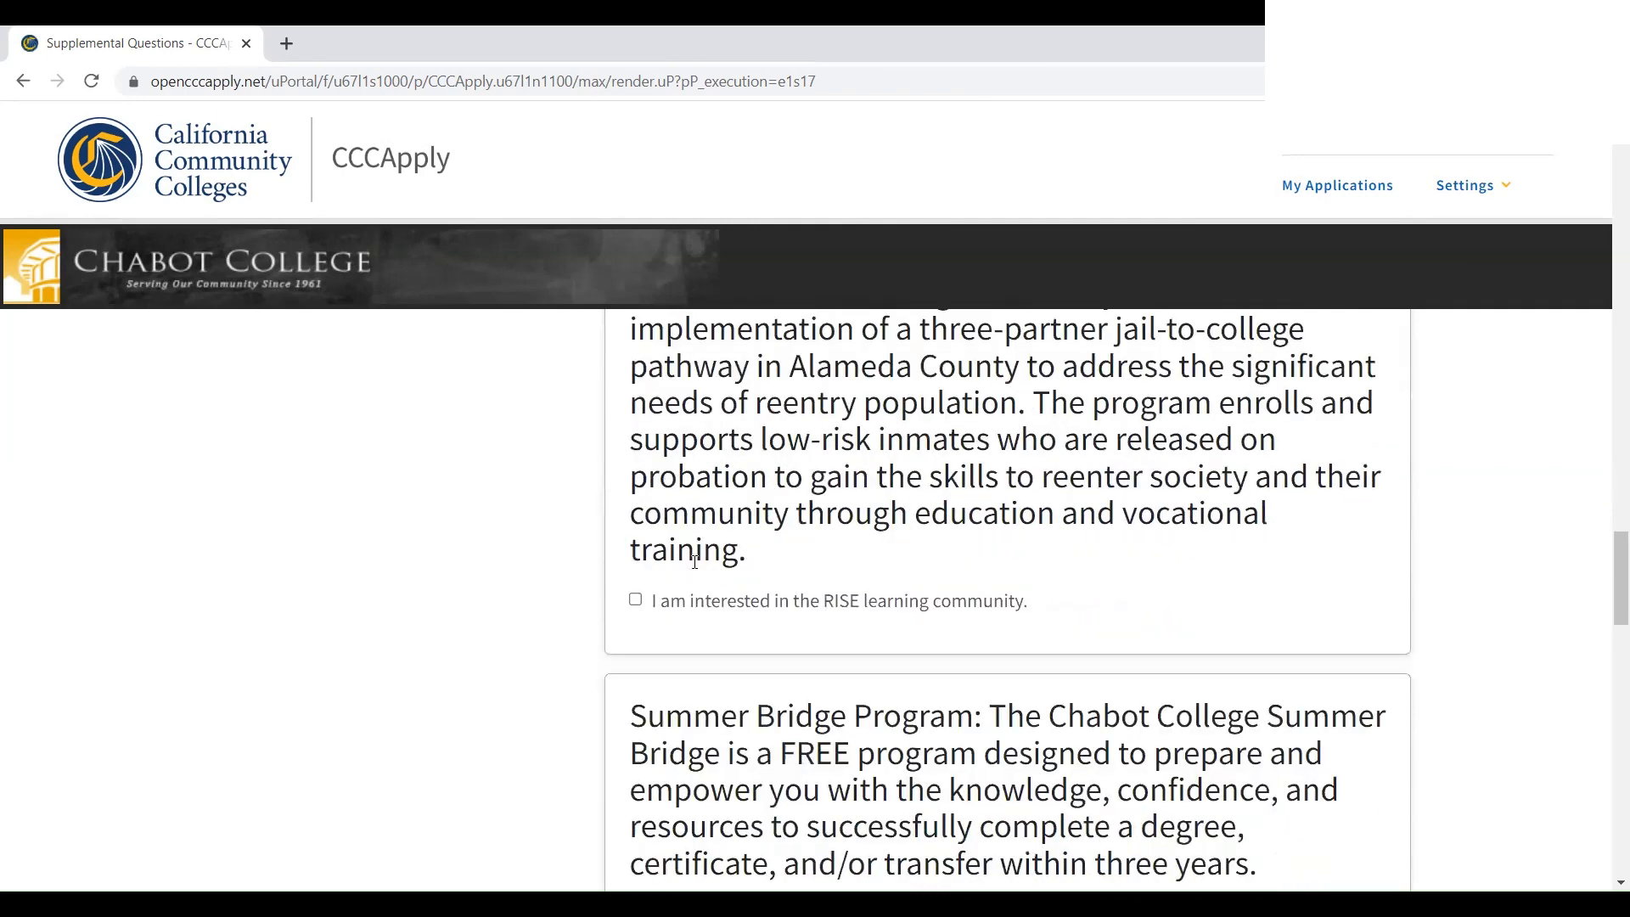
scroll(697, 563, down, 3)
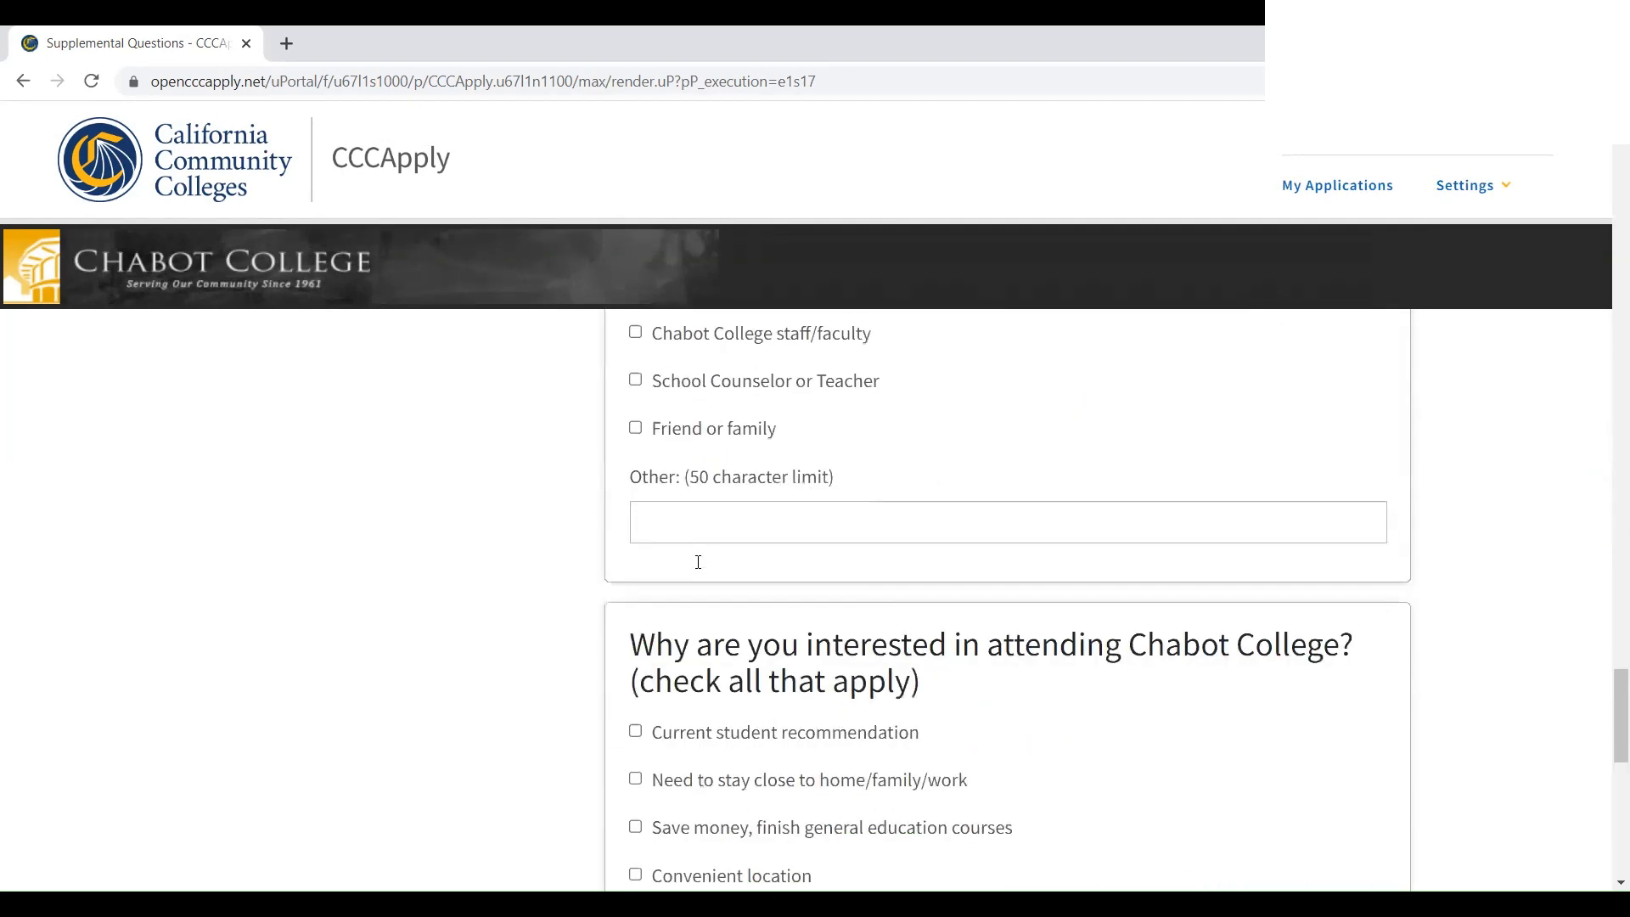
drag(1604, 738, 1608, 768)
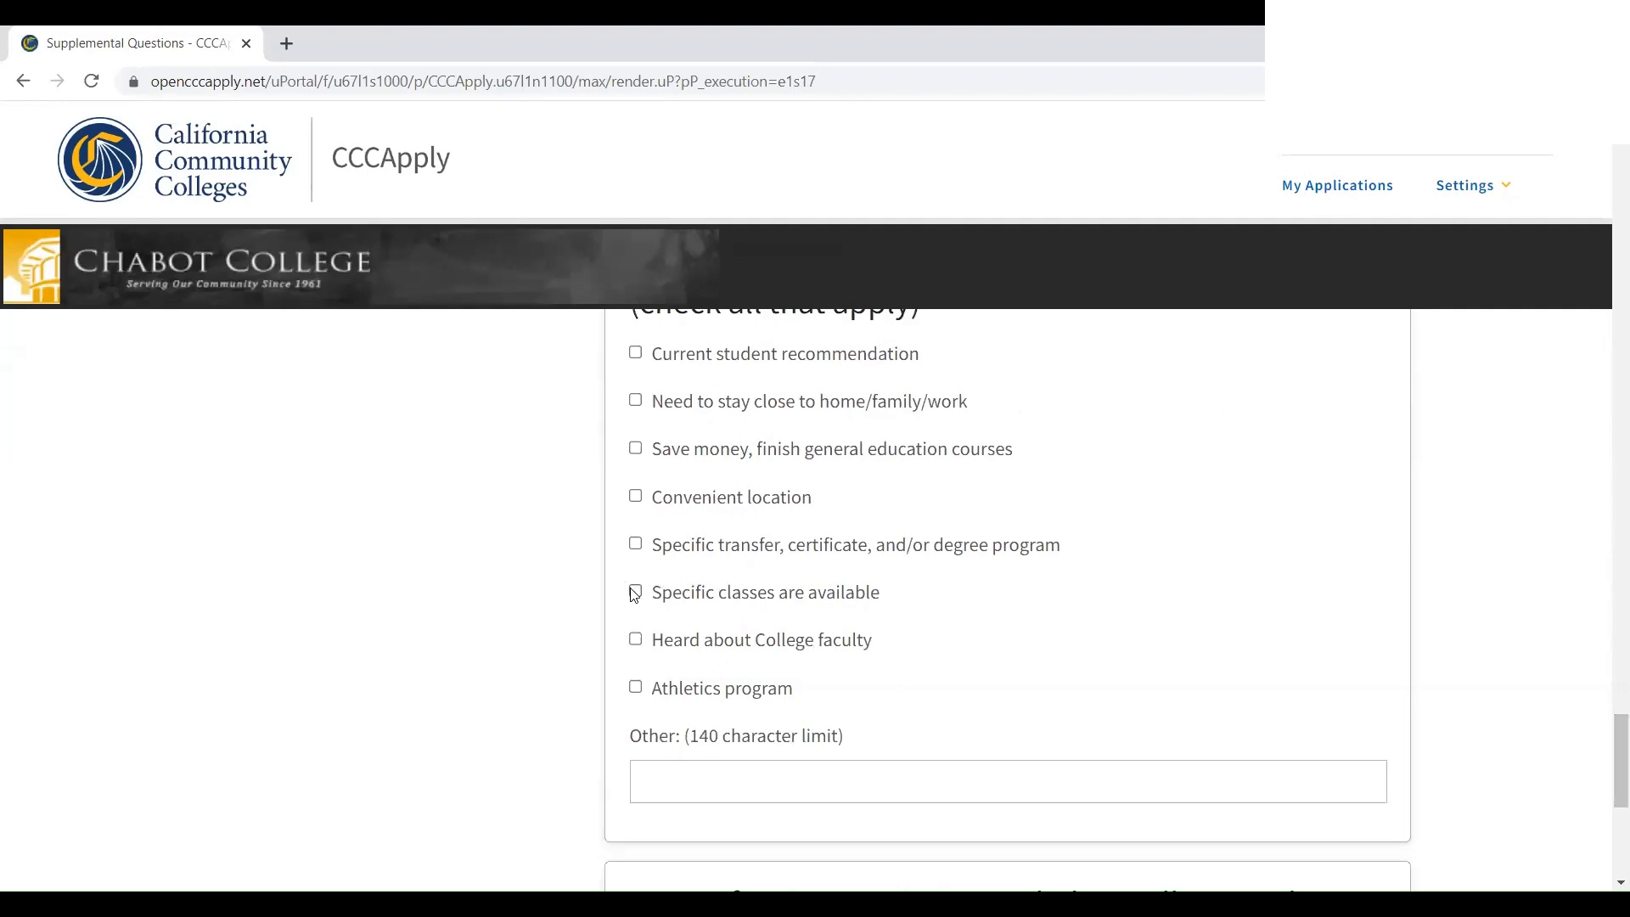
scroll(641, 624, up, 1)
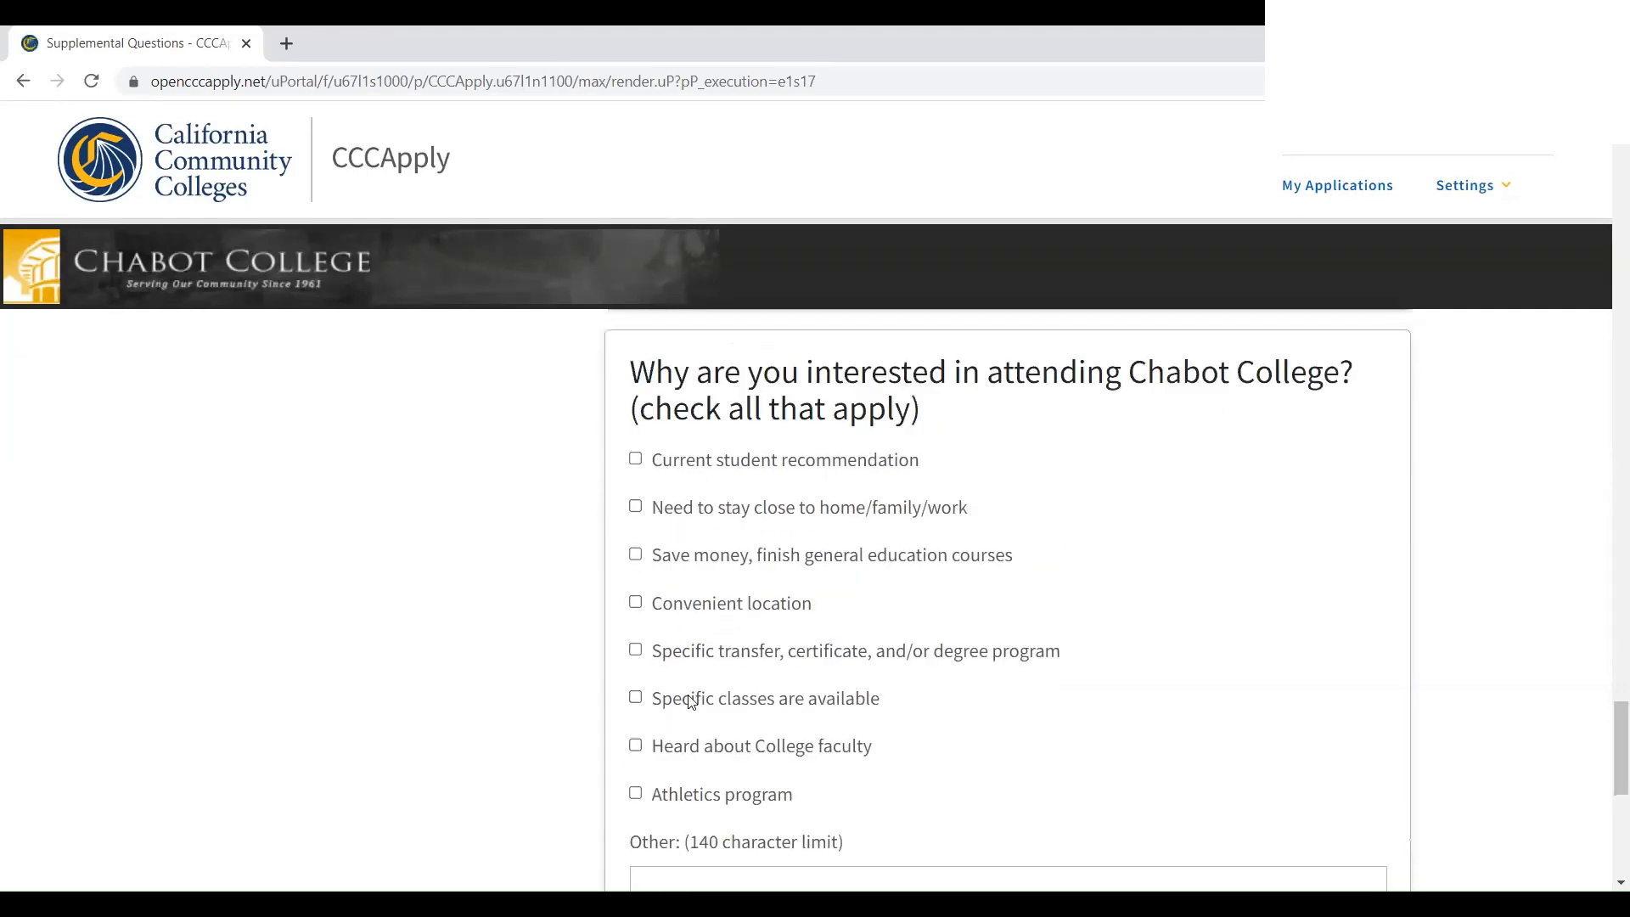
scroll(729, 720, down, 1)
scroll(720, 629, up, 1)
scroll(721, 628, up, 5)
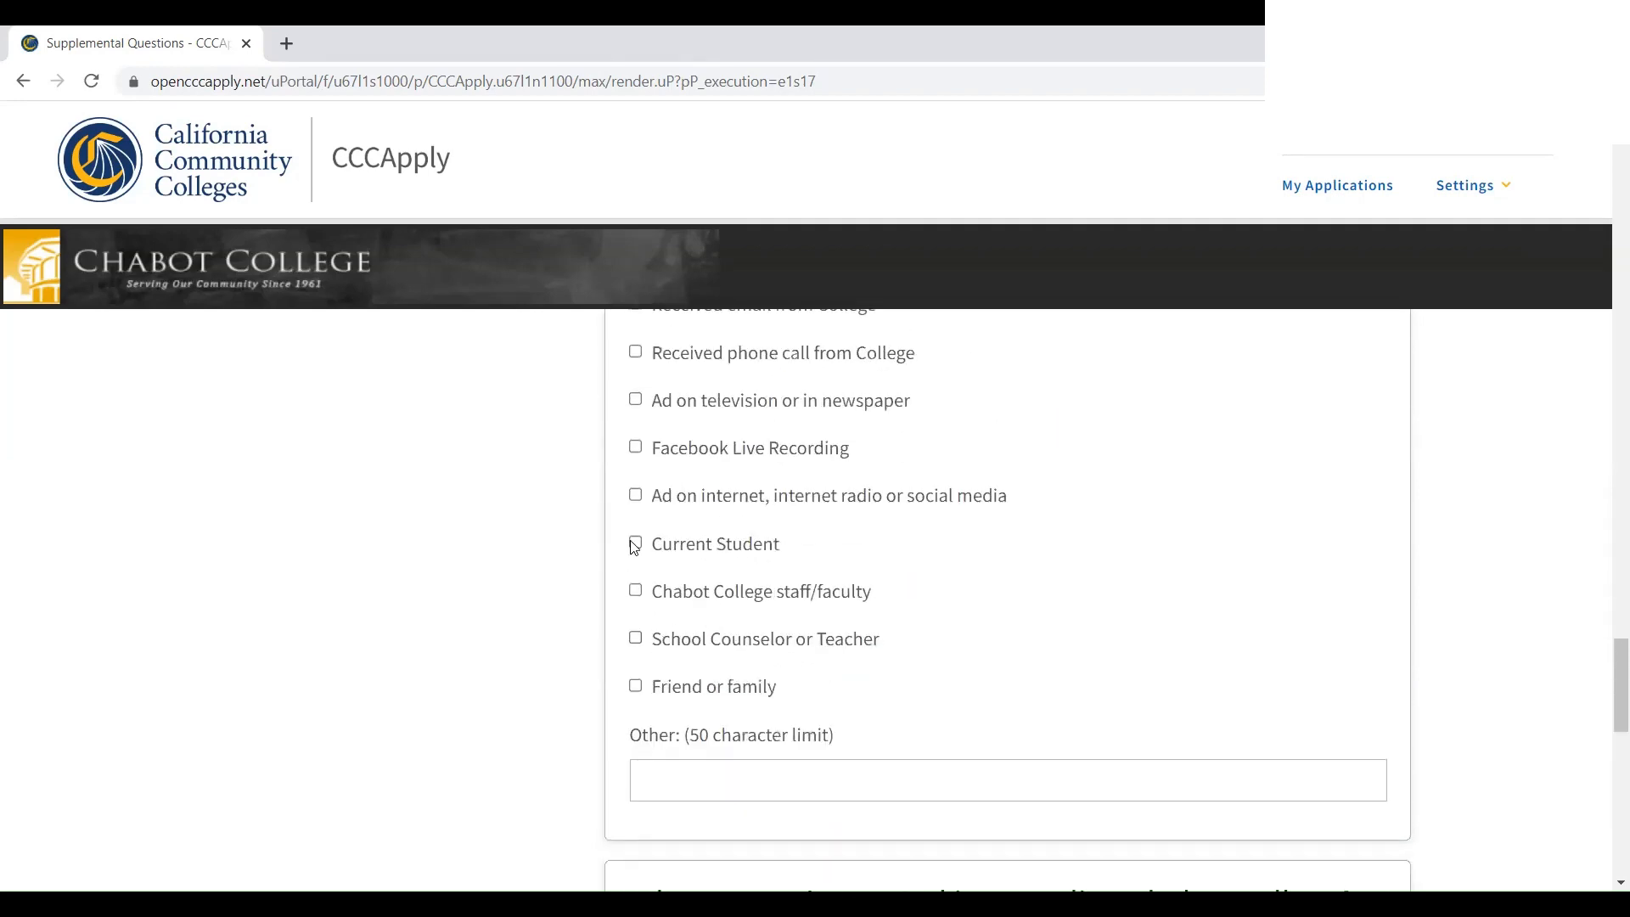
click(636, 686)
scroll(641, 692, down, 4)
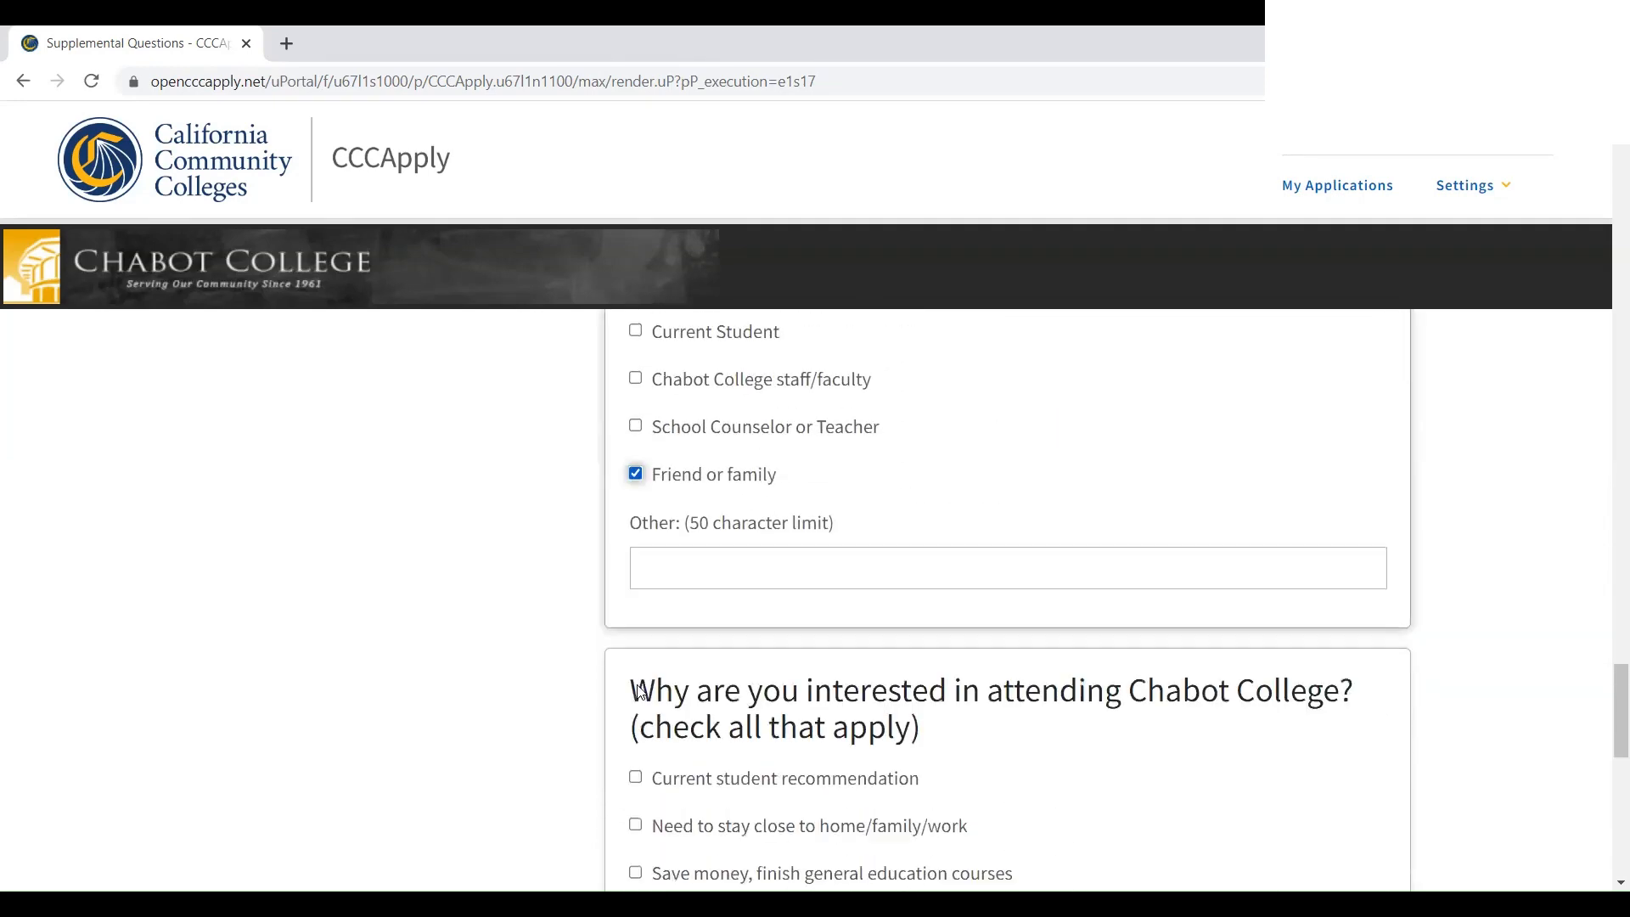
scroll(638, 679, down, 2)
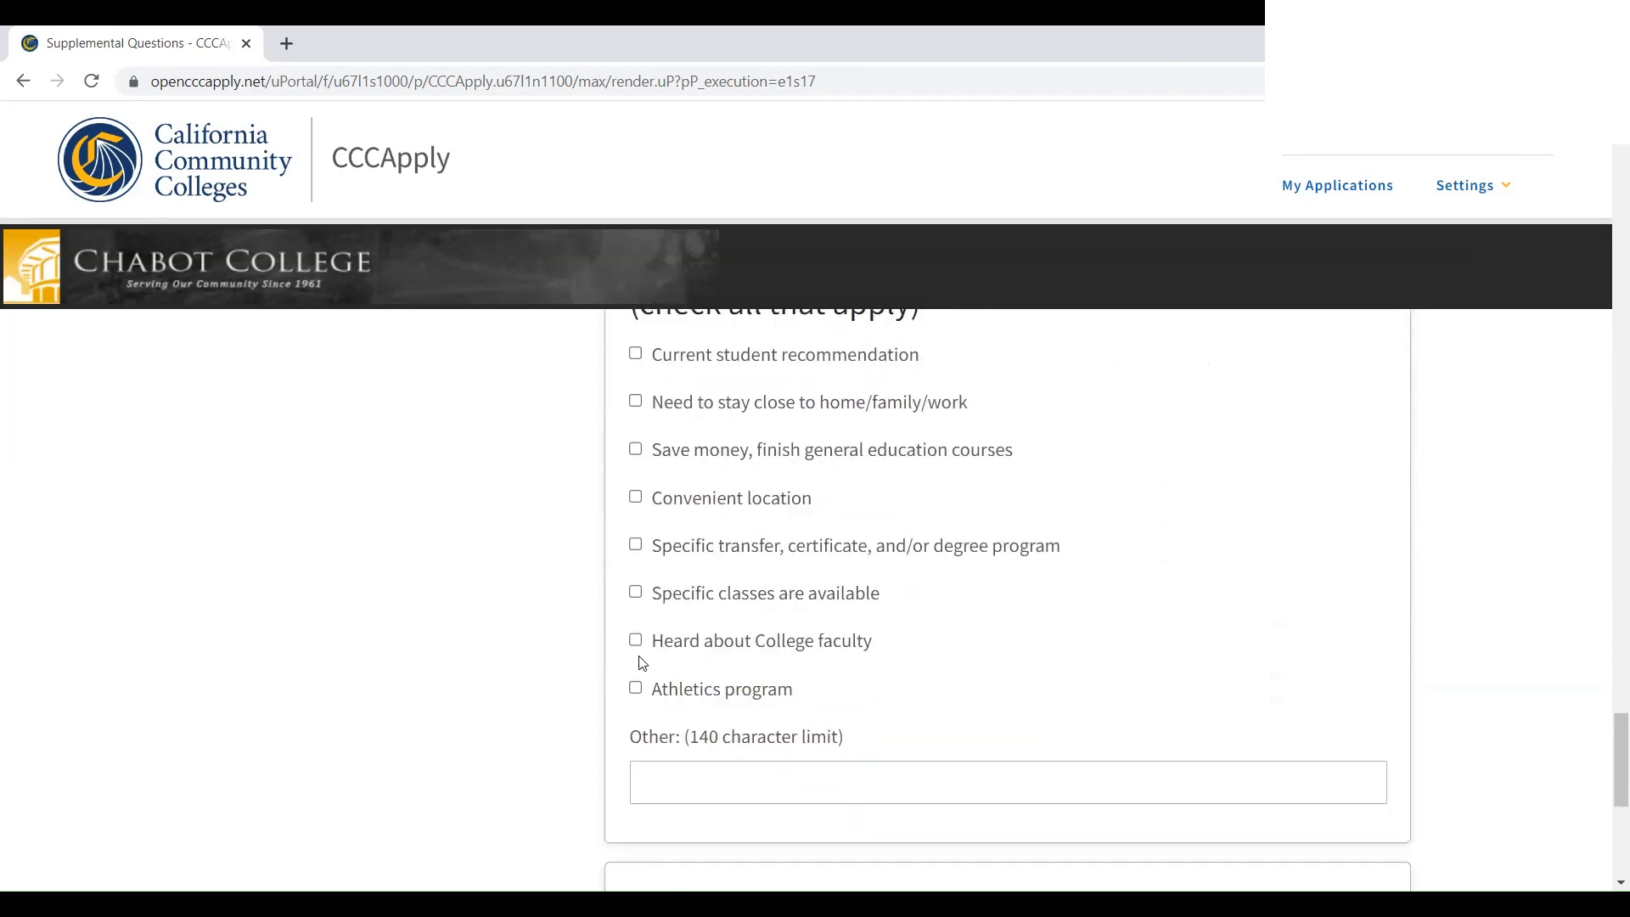
scroll(628, 594, up, 1)
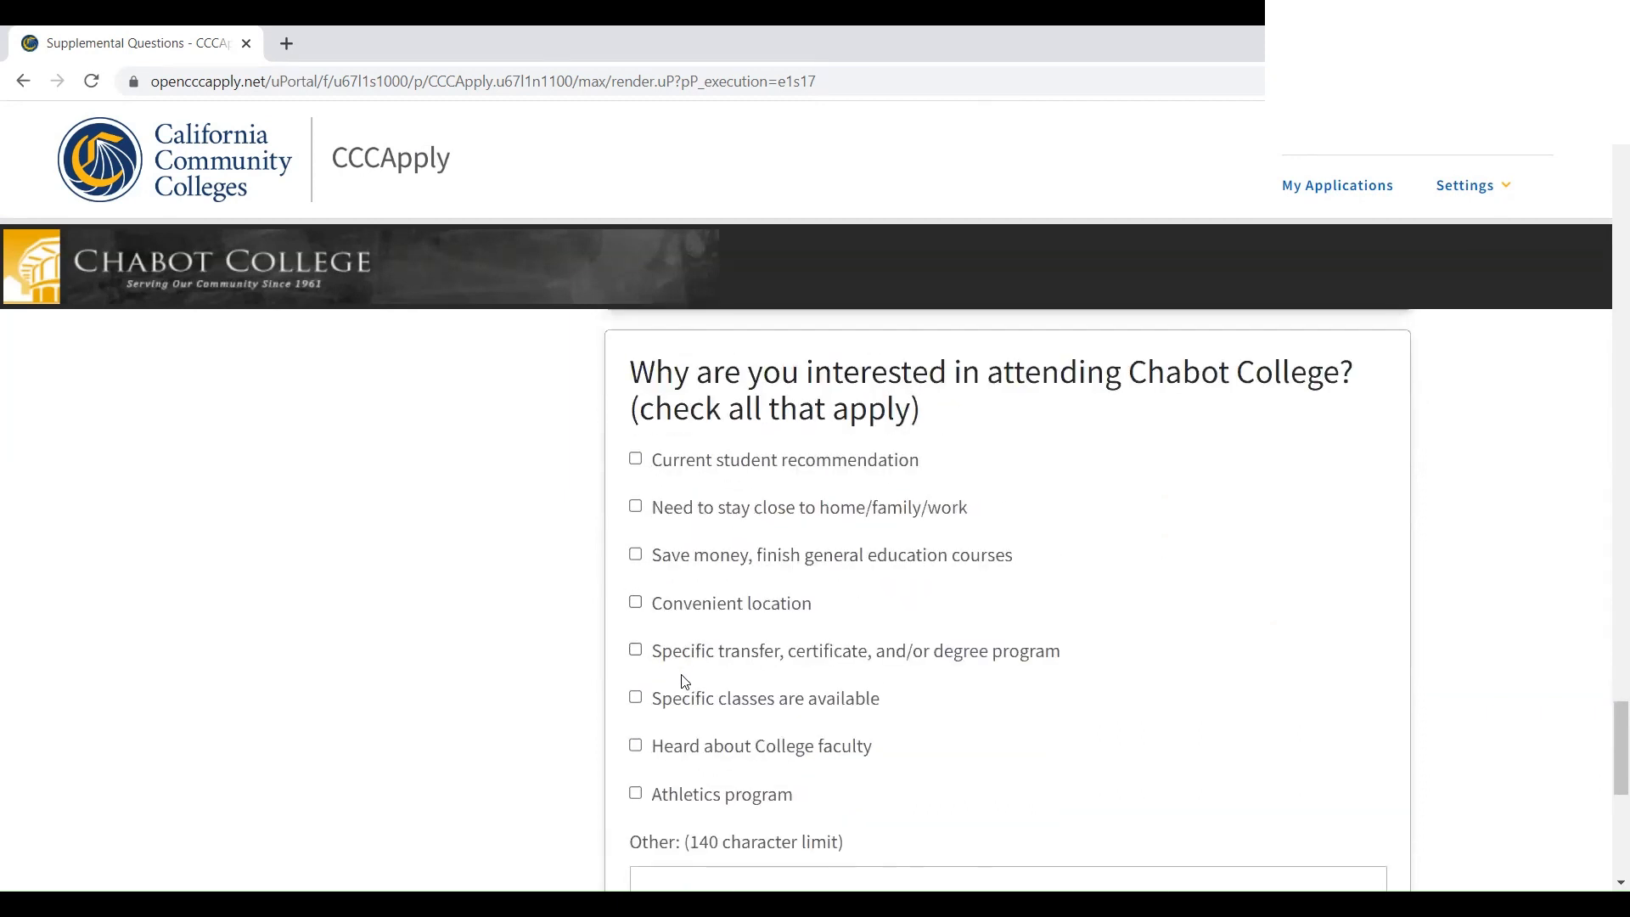
click(636, 698)
Enter the emergency text cell phone number and save the supplemental answers
scroll(641, 692, down, 5)
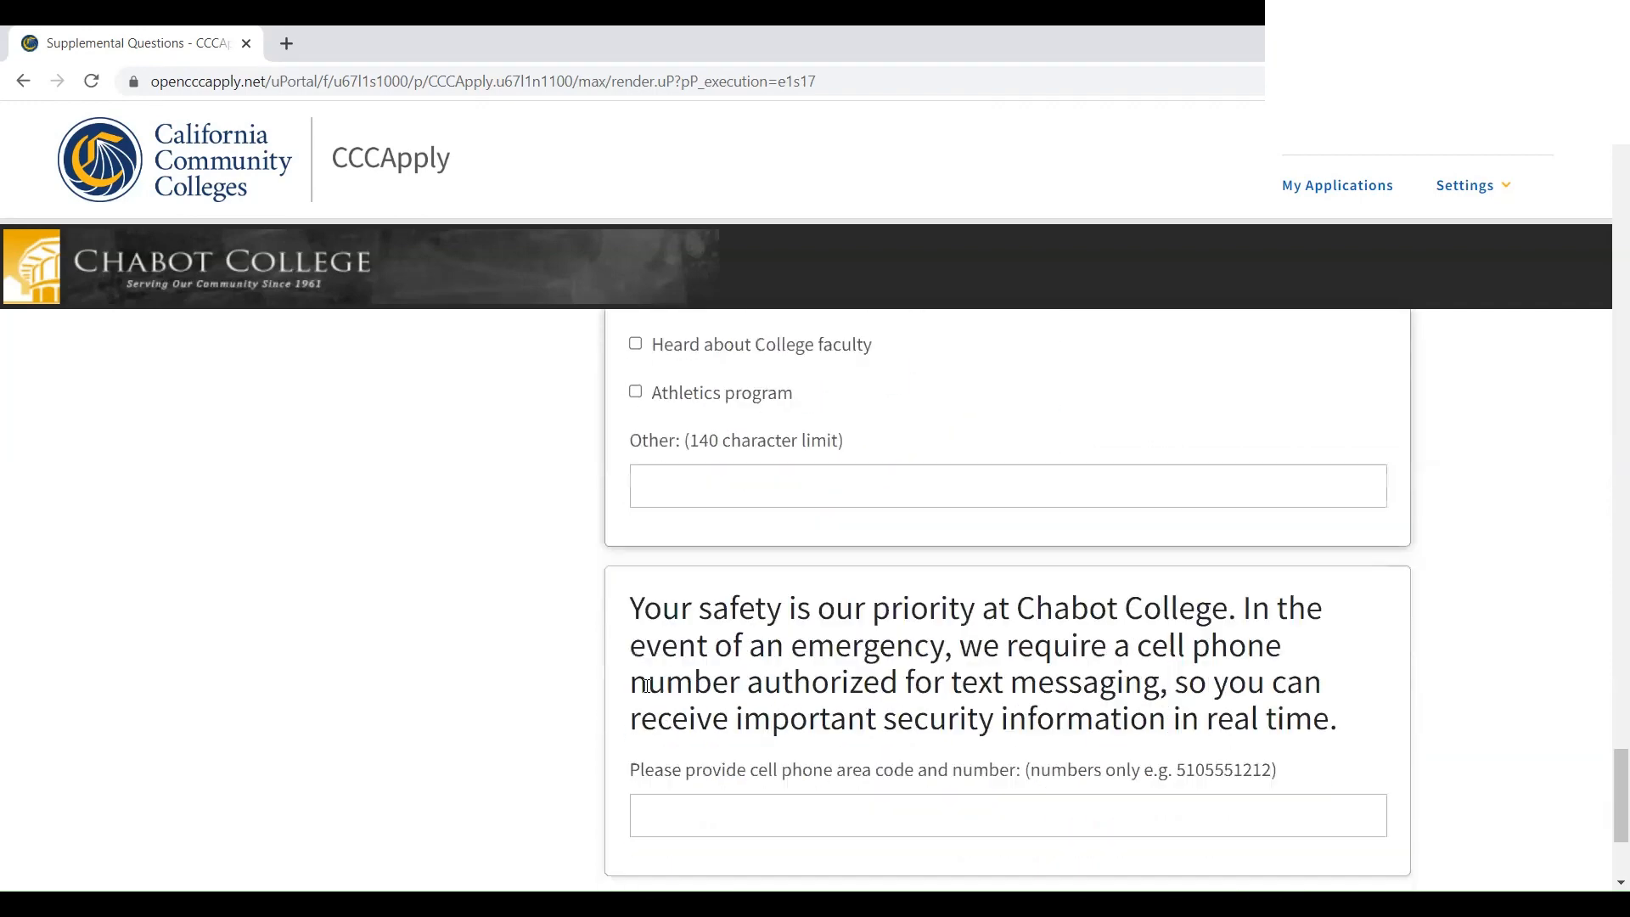
scroll(646, 686, down, 2)
click(668, 683)
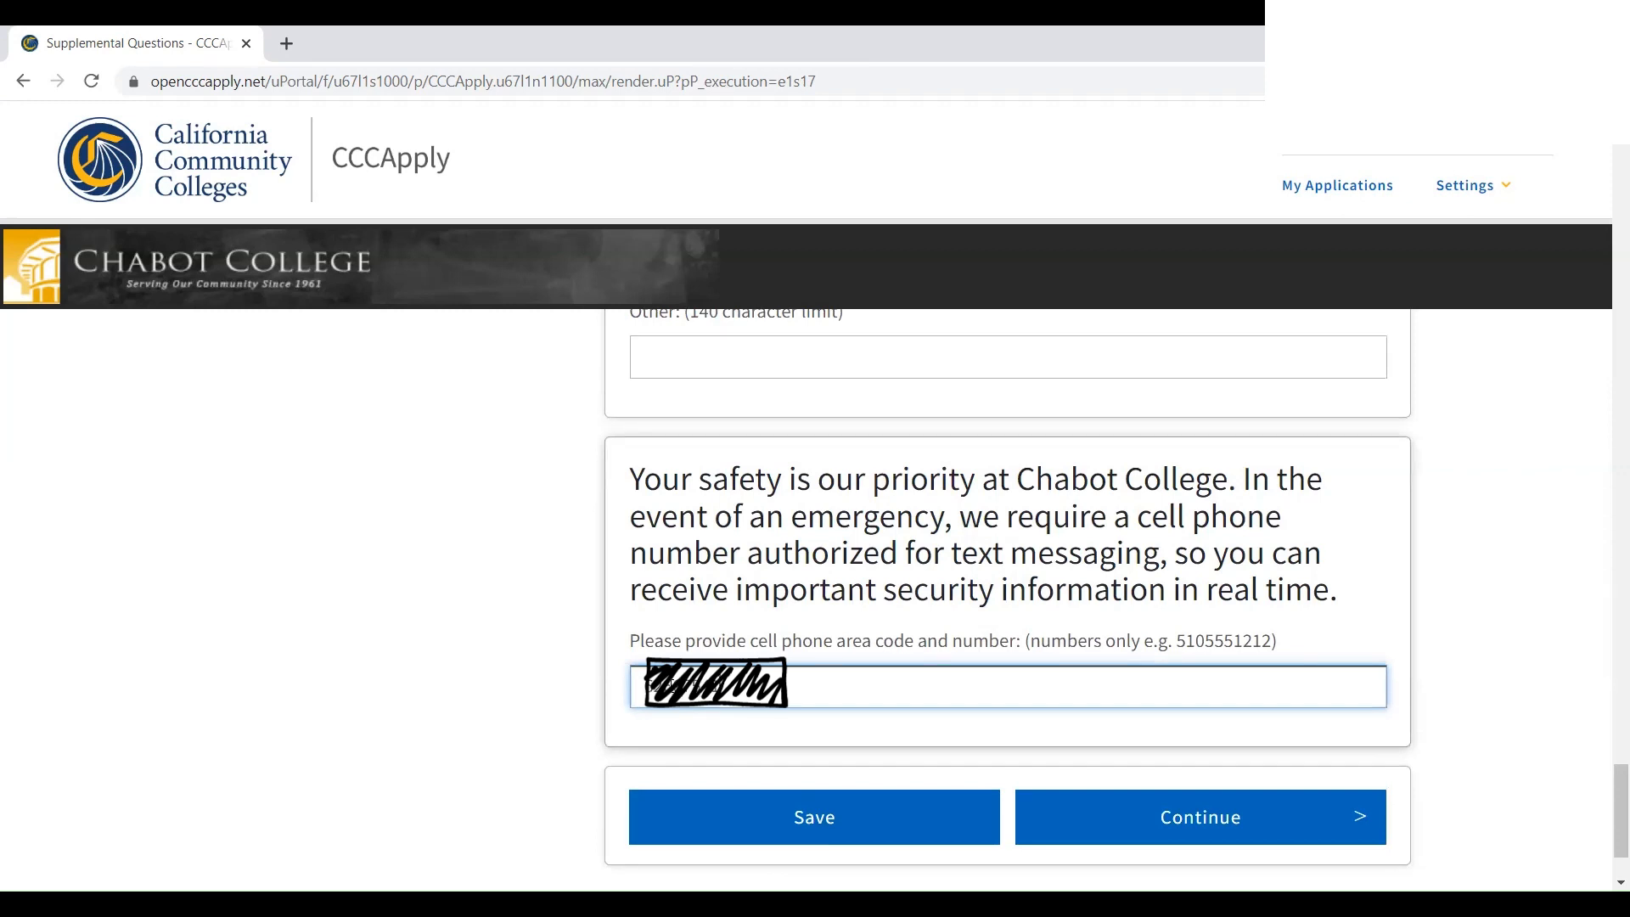
click(771, 820)
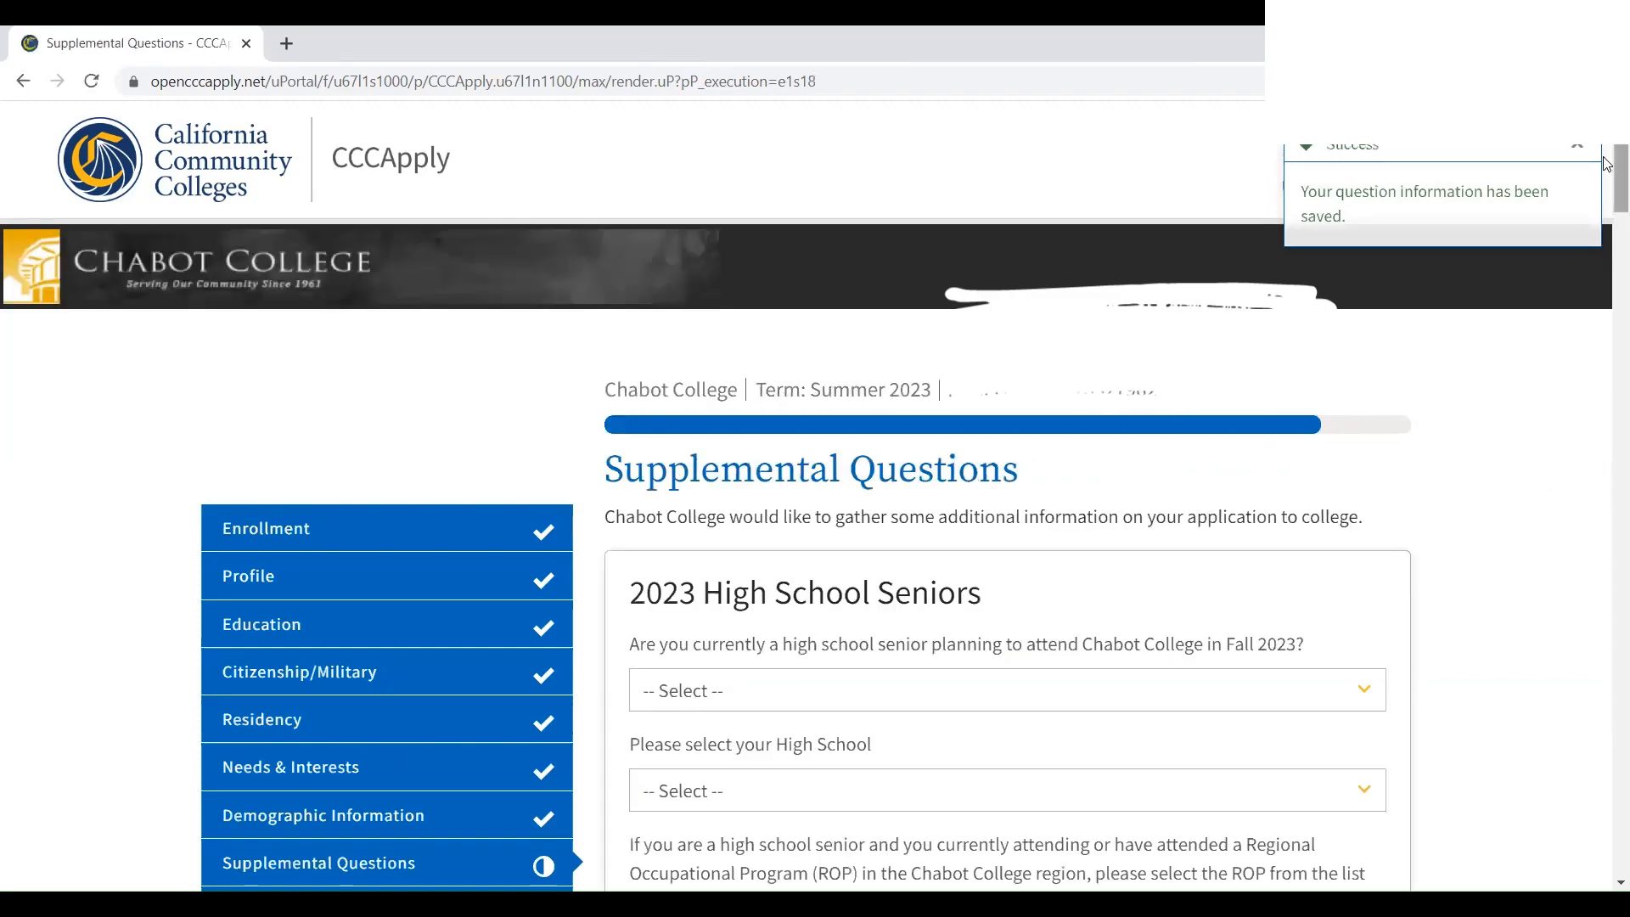
Expand 'Review My Application' and read through the full review down to the consent section
scroll(993, 603, down, 1)
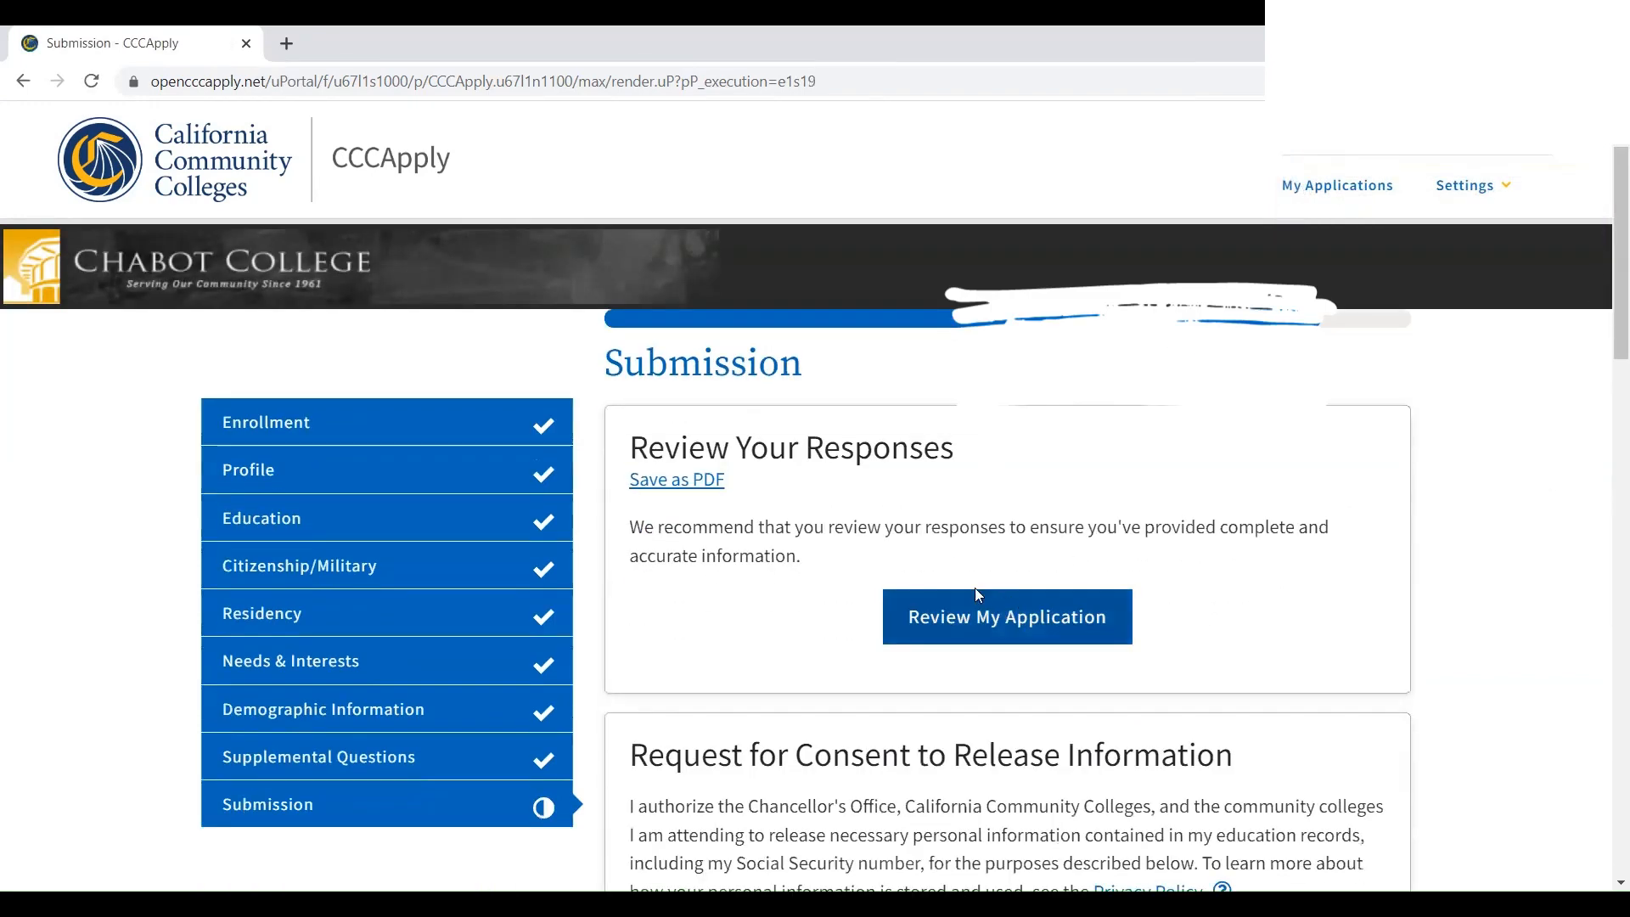
click(923, 620)
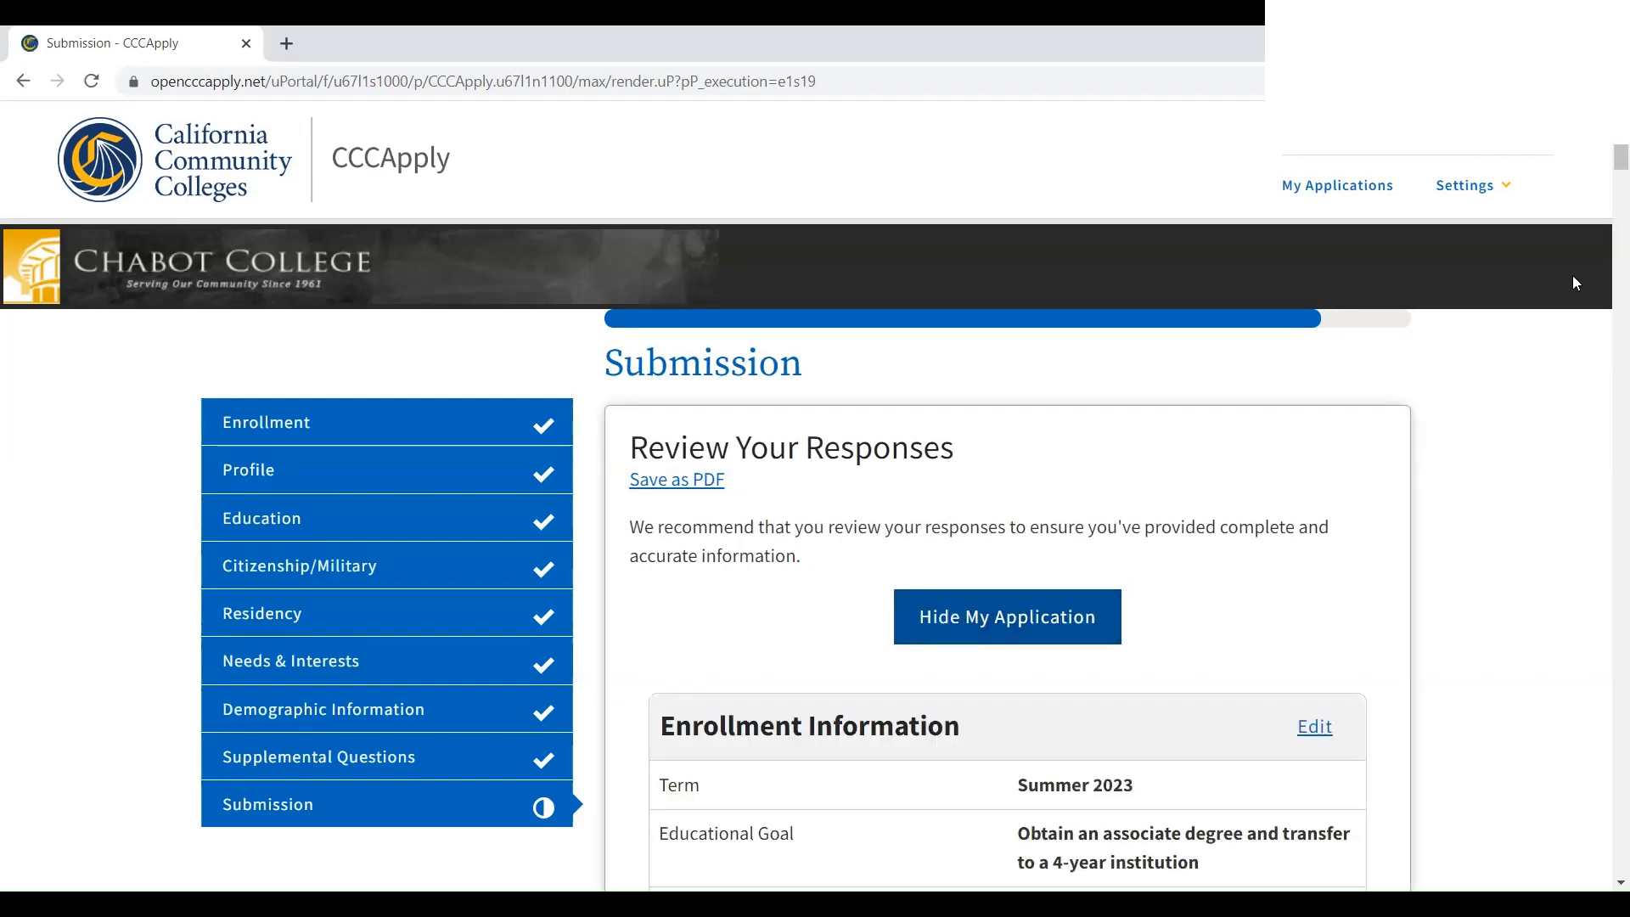
scroll(1604, 182, down, 4)
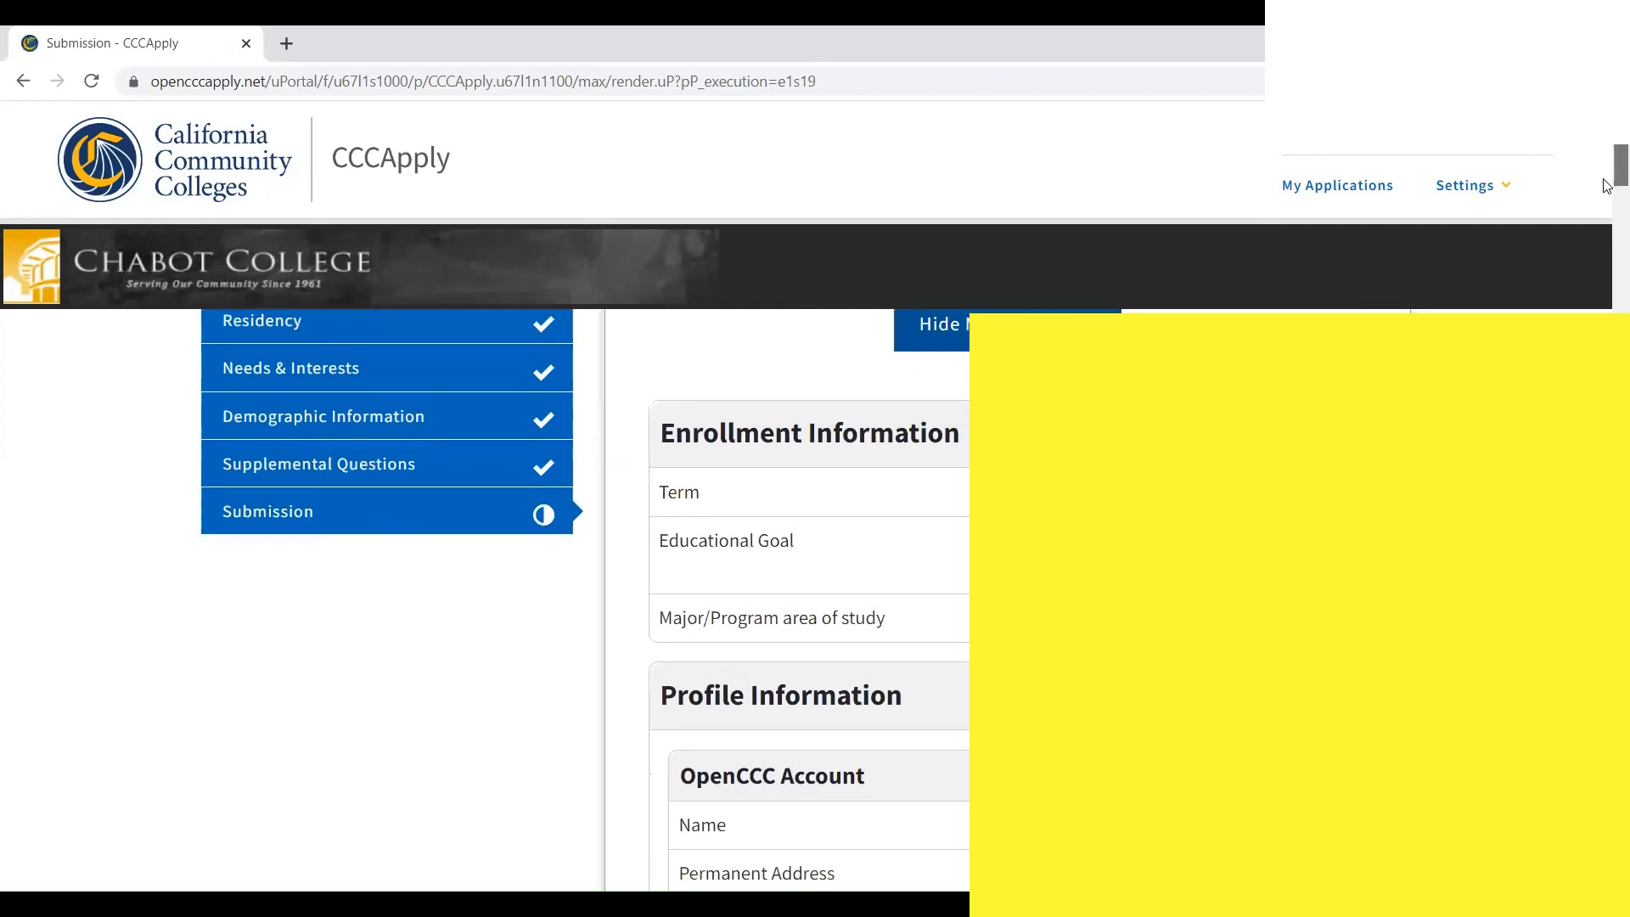
scroll(1604, 199, down, 3)
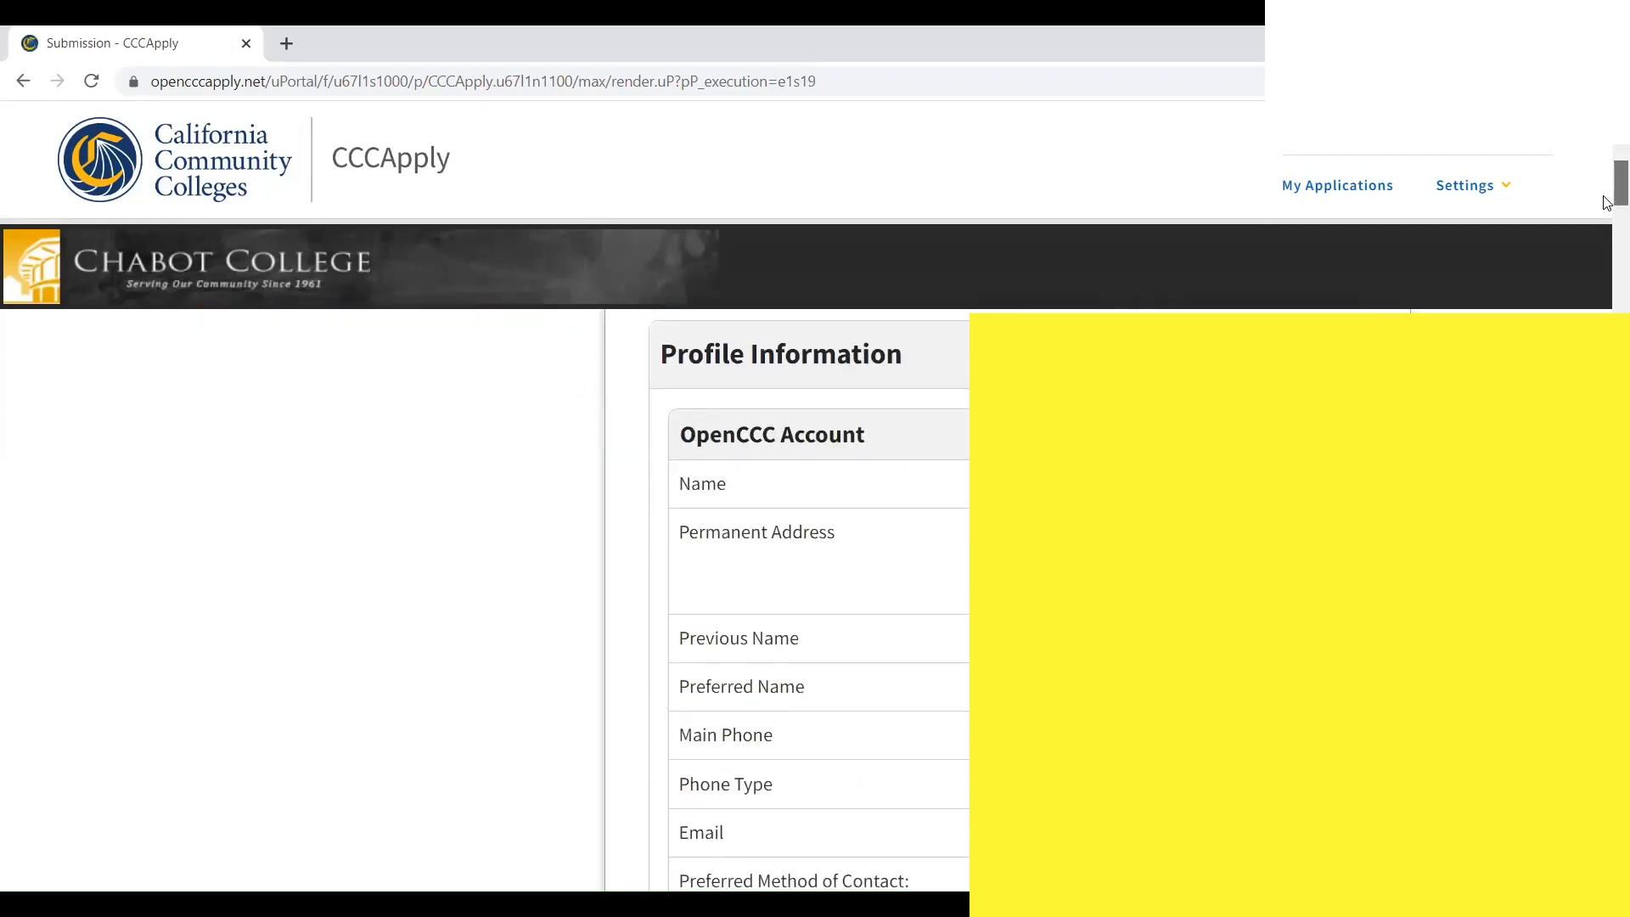
scroll(1606, 204, down, 2)
scroll(1607, 217, down, 3)
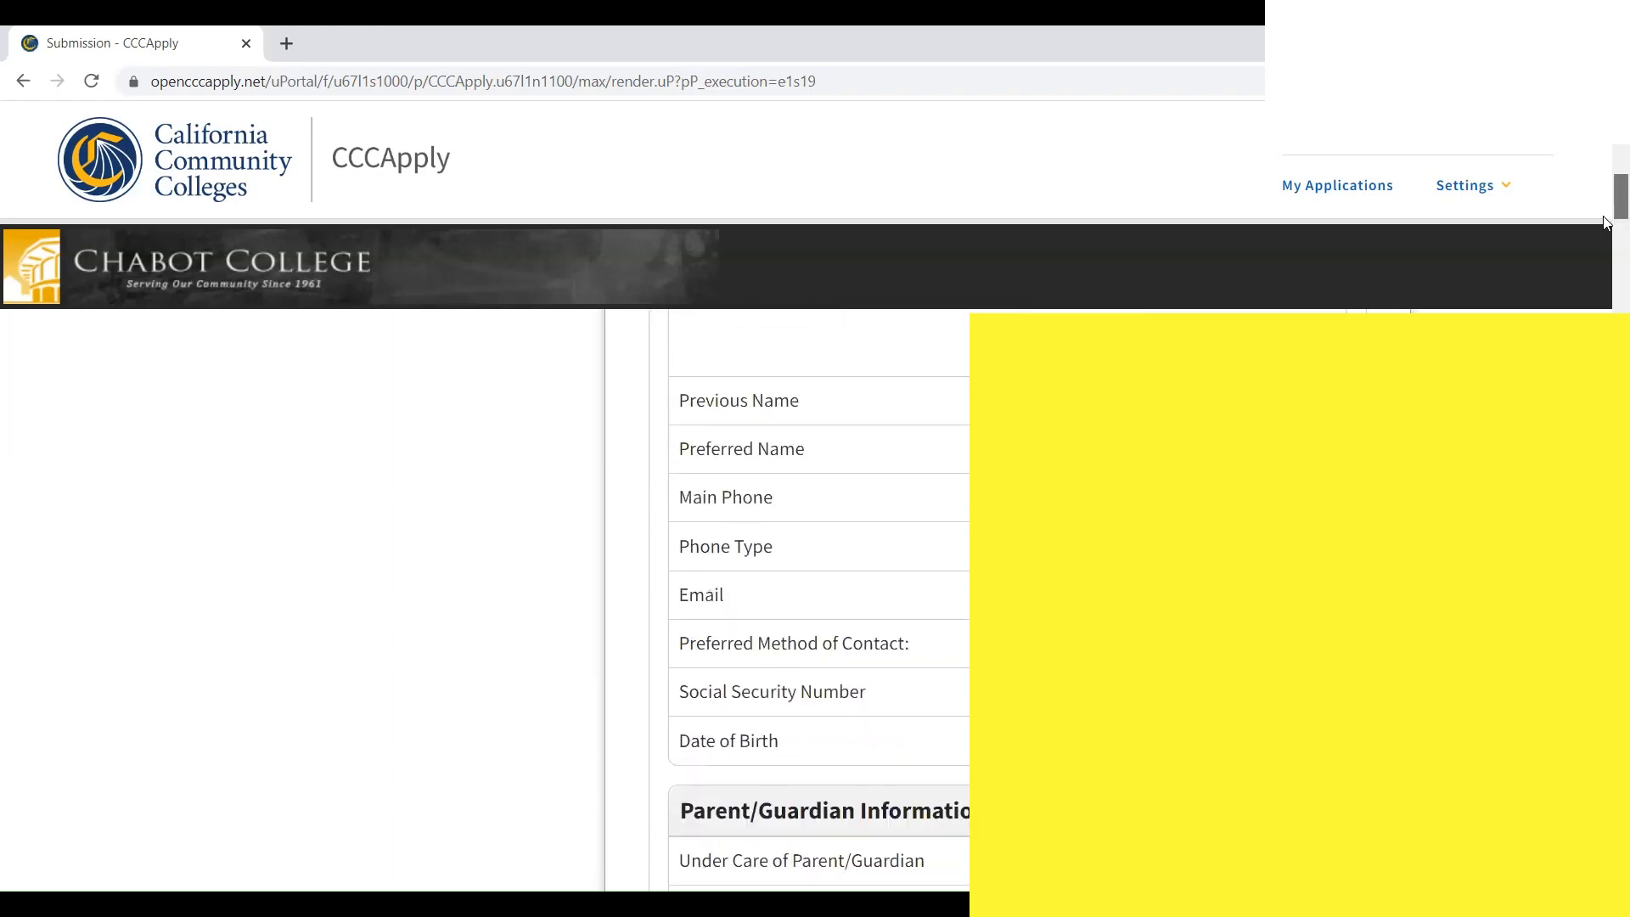
scroll(1604, 225, down, 2)
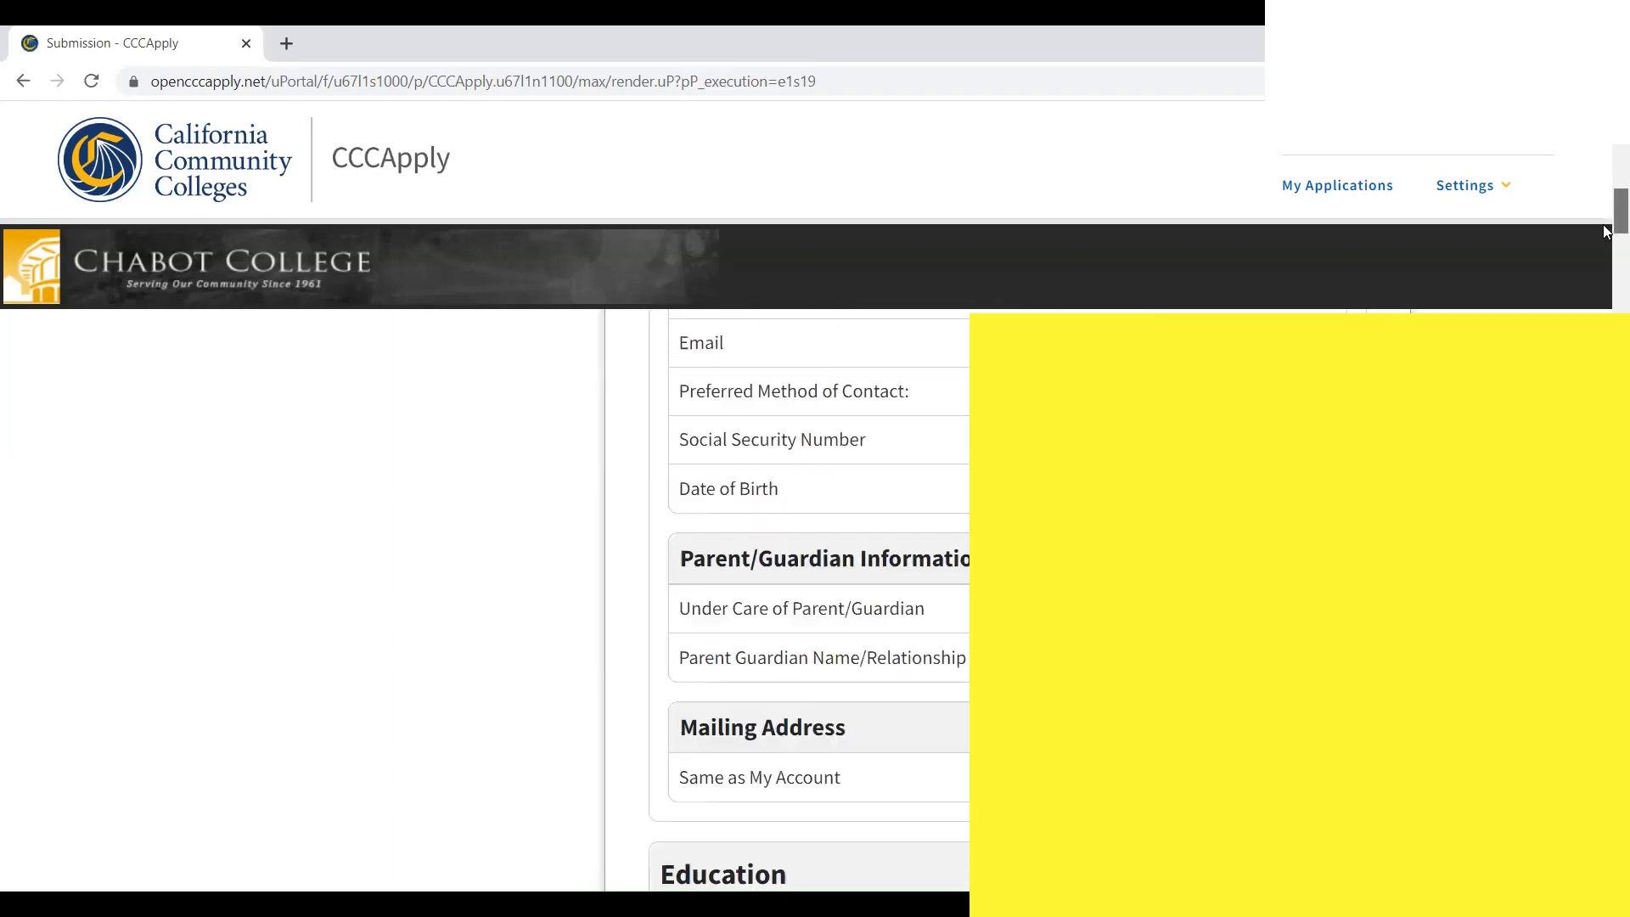
scroll(1605, 231, down, 7)
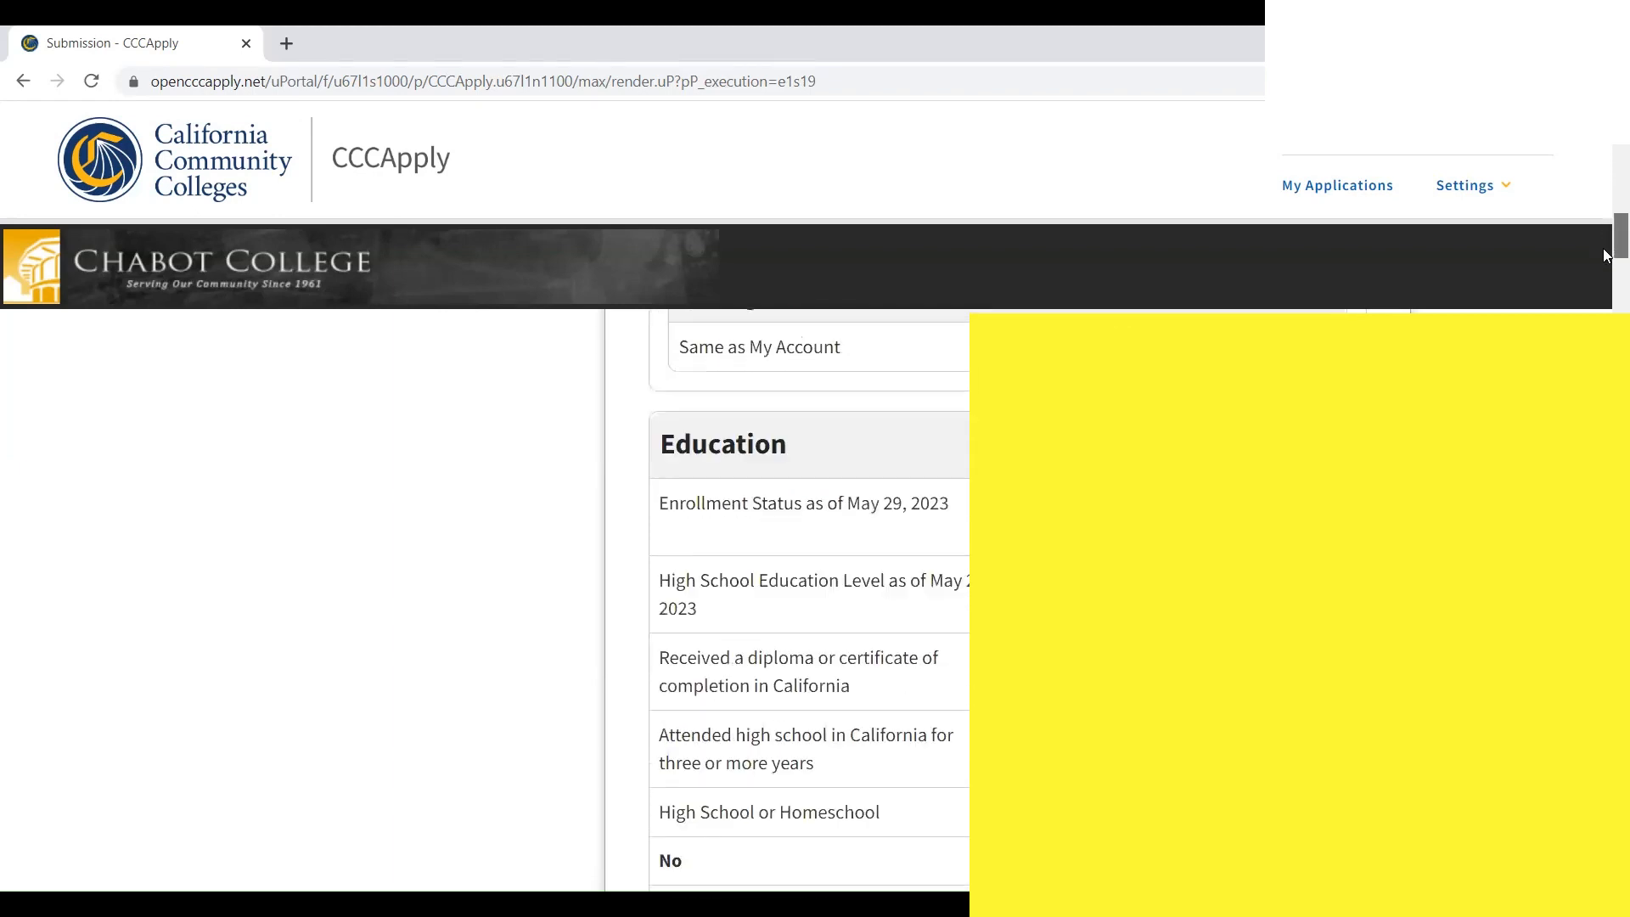
scroll(1604, 259, down, 2)
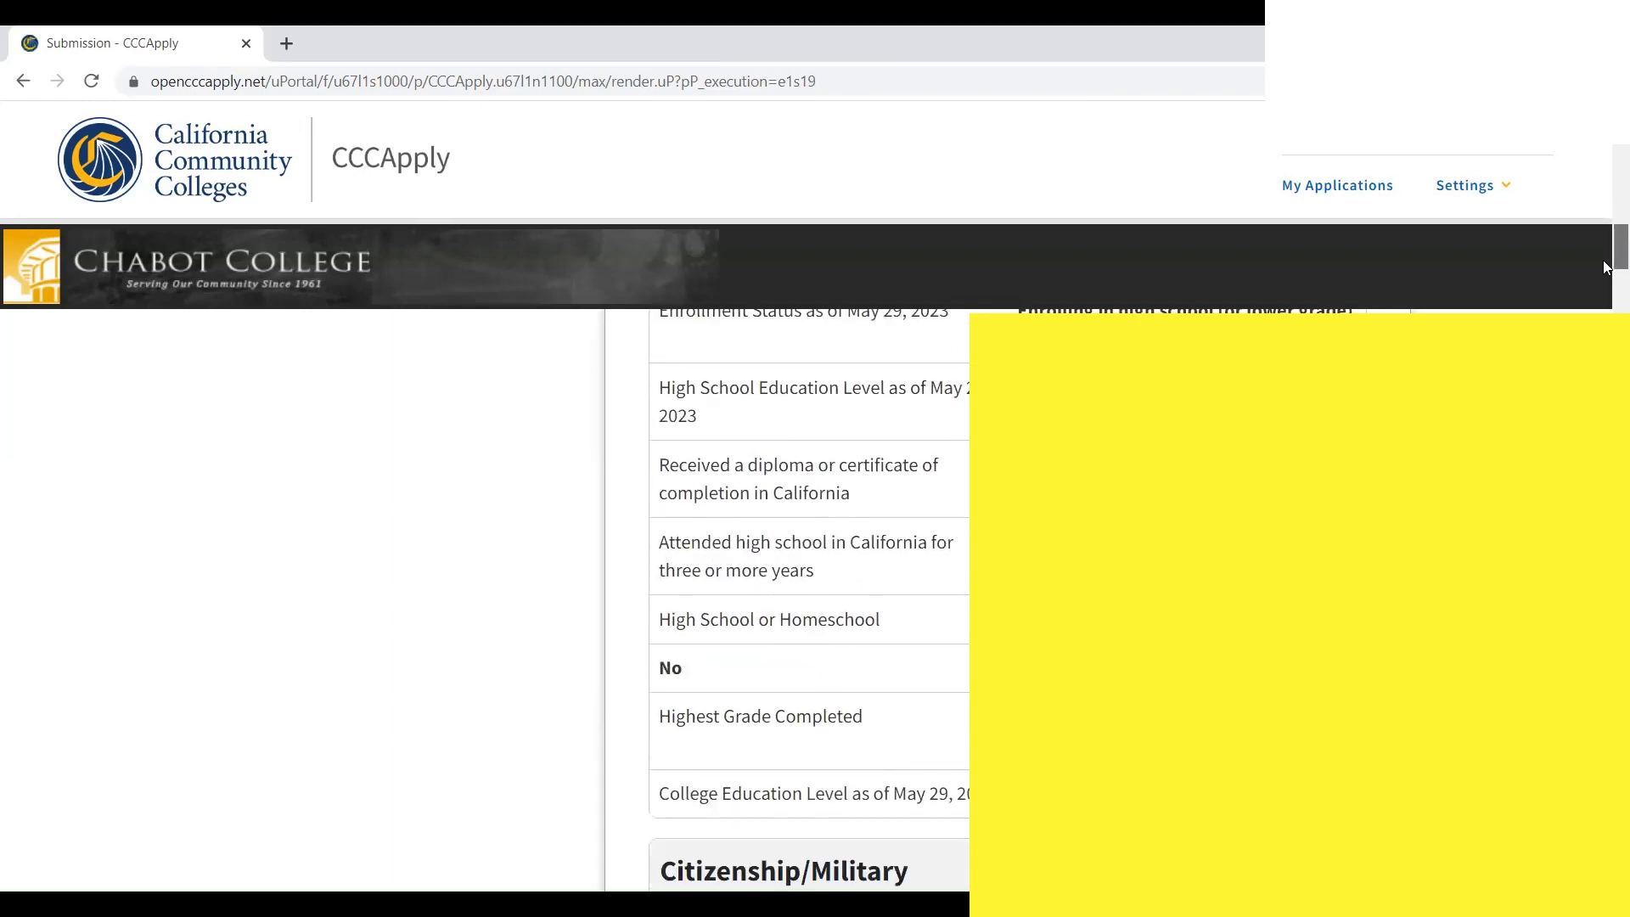
scroll(1604, 268, down, 17)
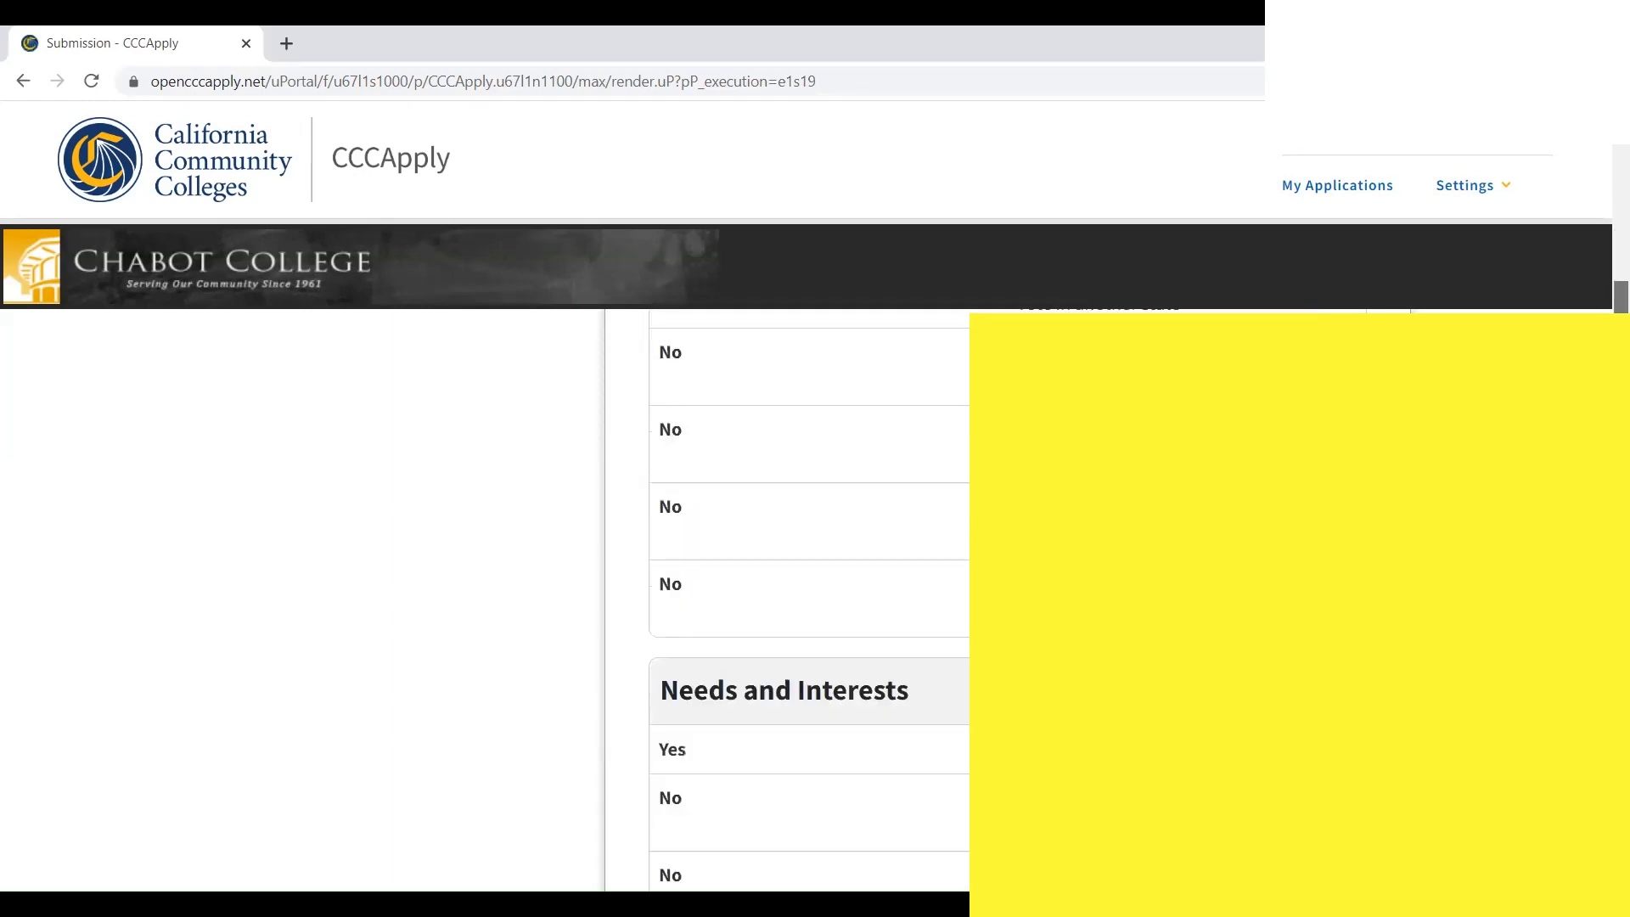
scroll(1605, 267, down, 18)
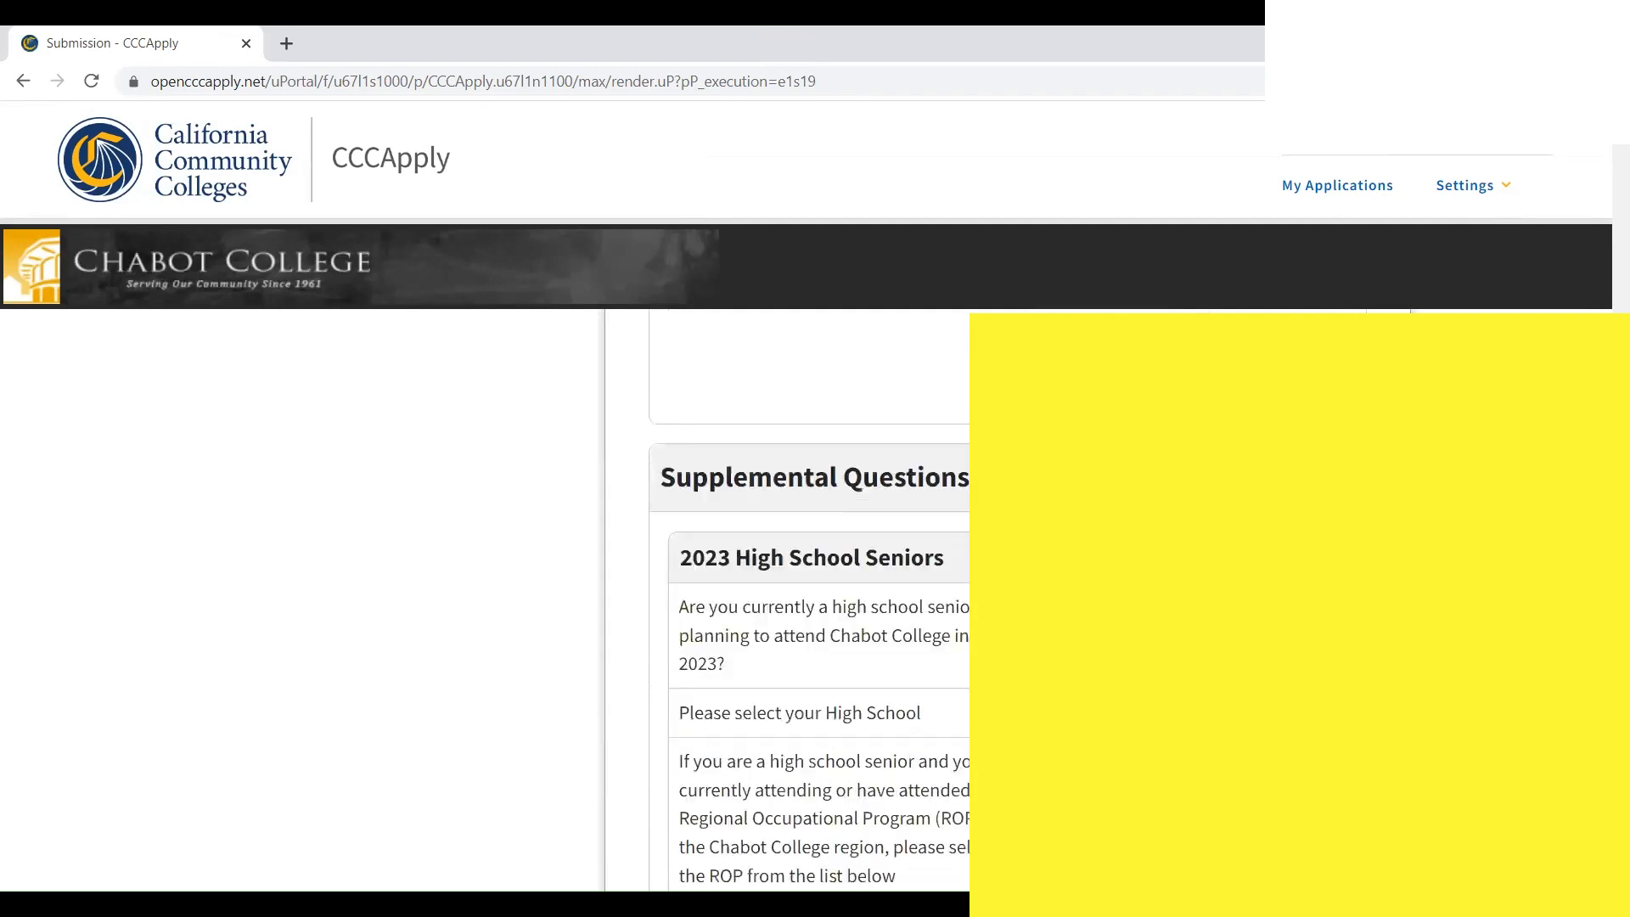
scroll(1604, 267, up, 3)
scroll(806, 594, up, 2)
drag(959, 475, 959, 412)
scroll(959, 412, up, 7)
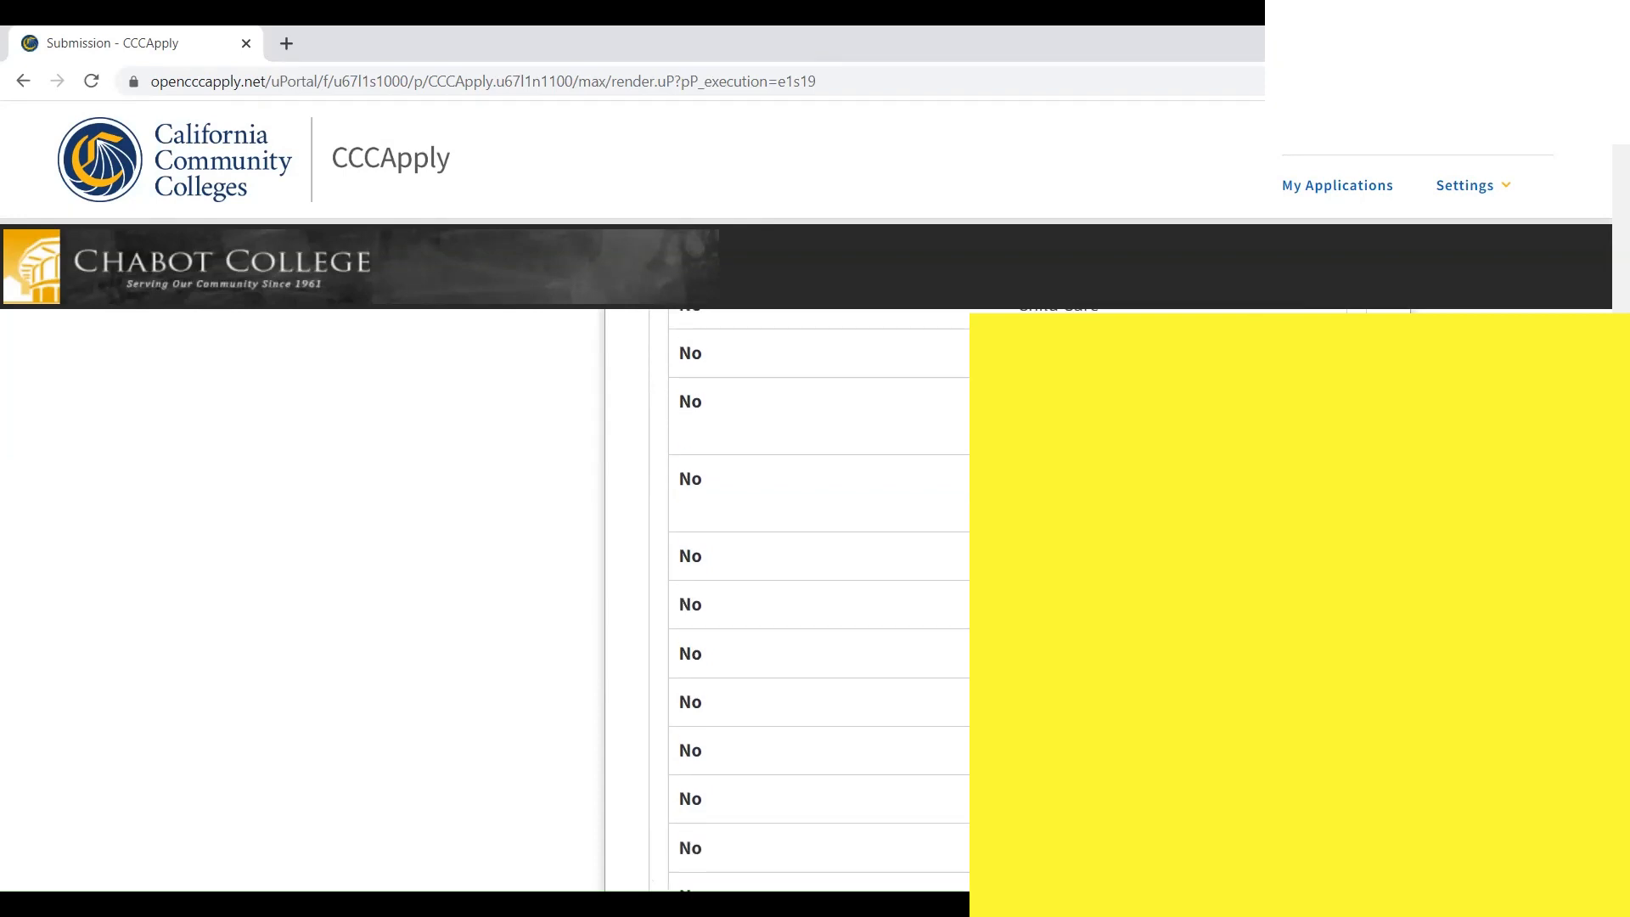
drag(1607, 307, 1607, 264)
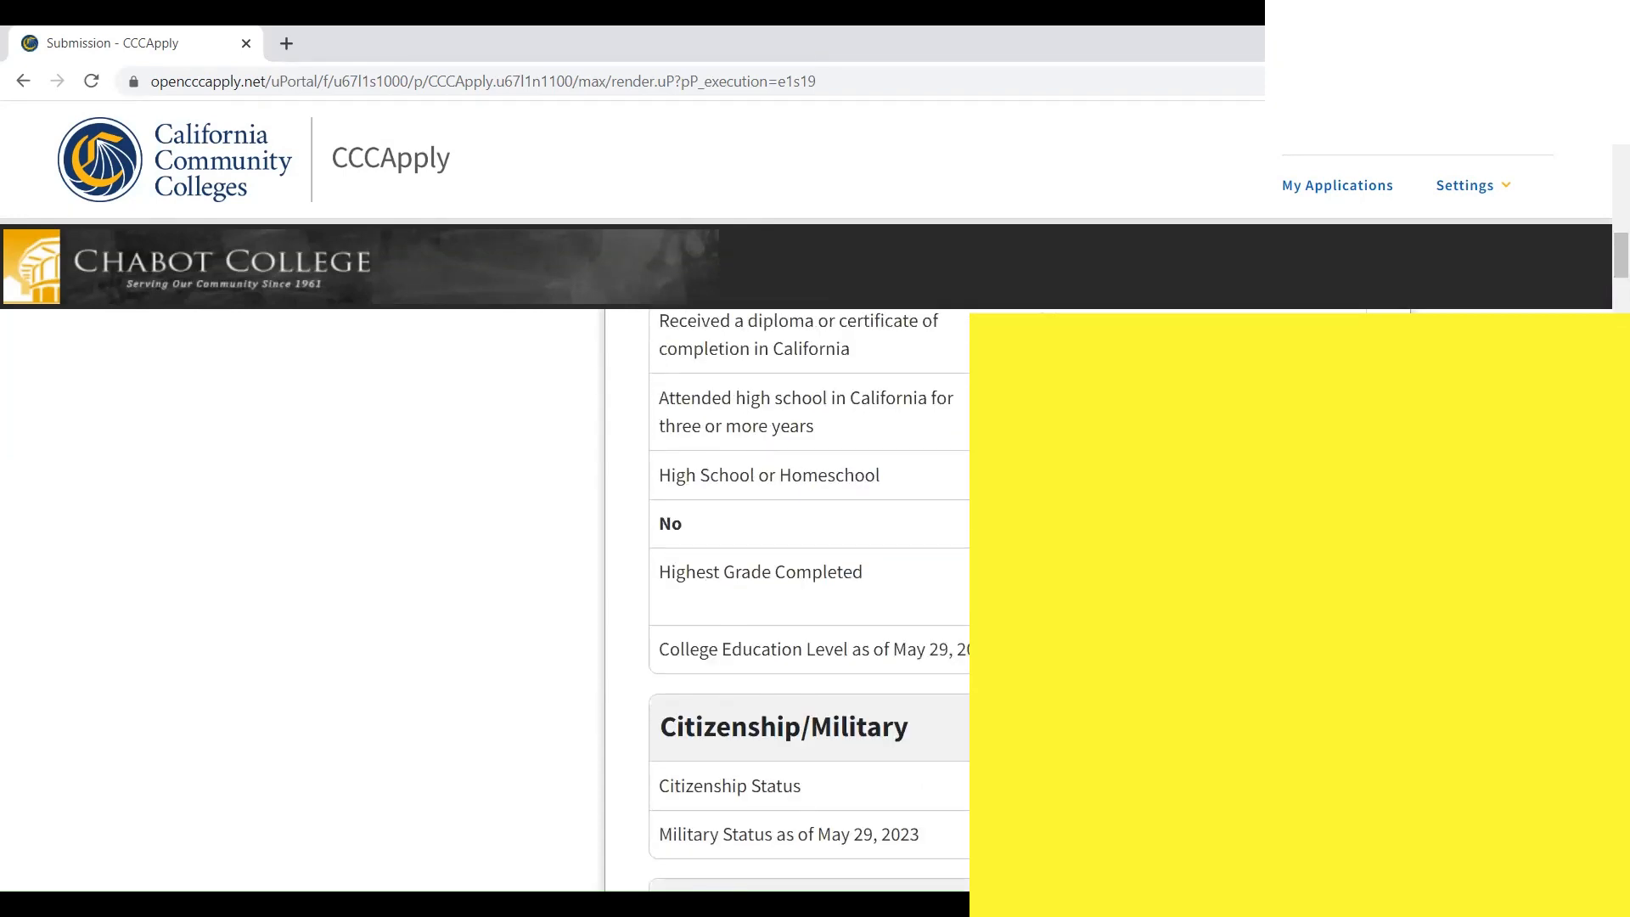
drag(1607, 273, 1607, 679)
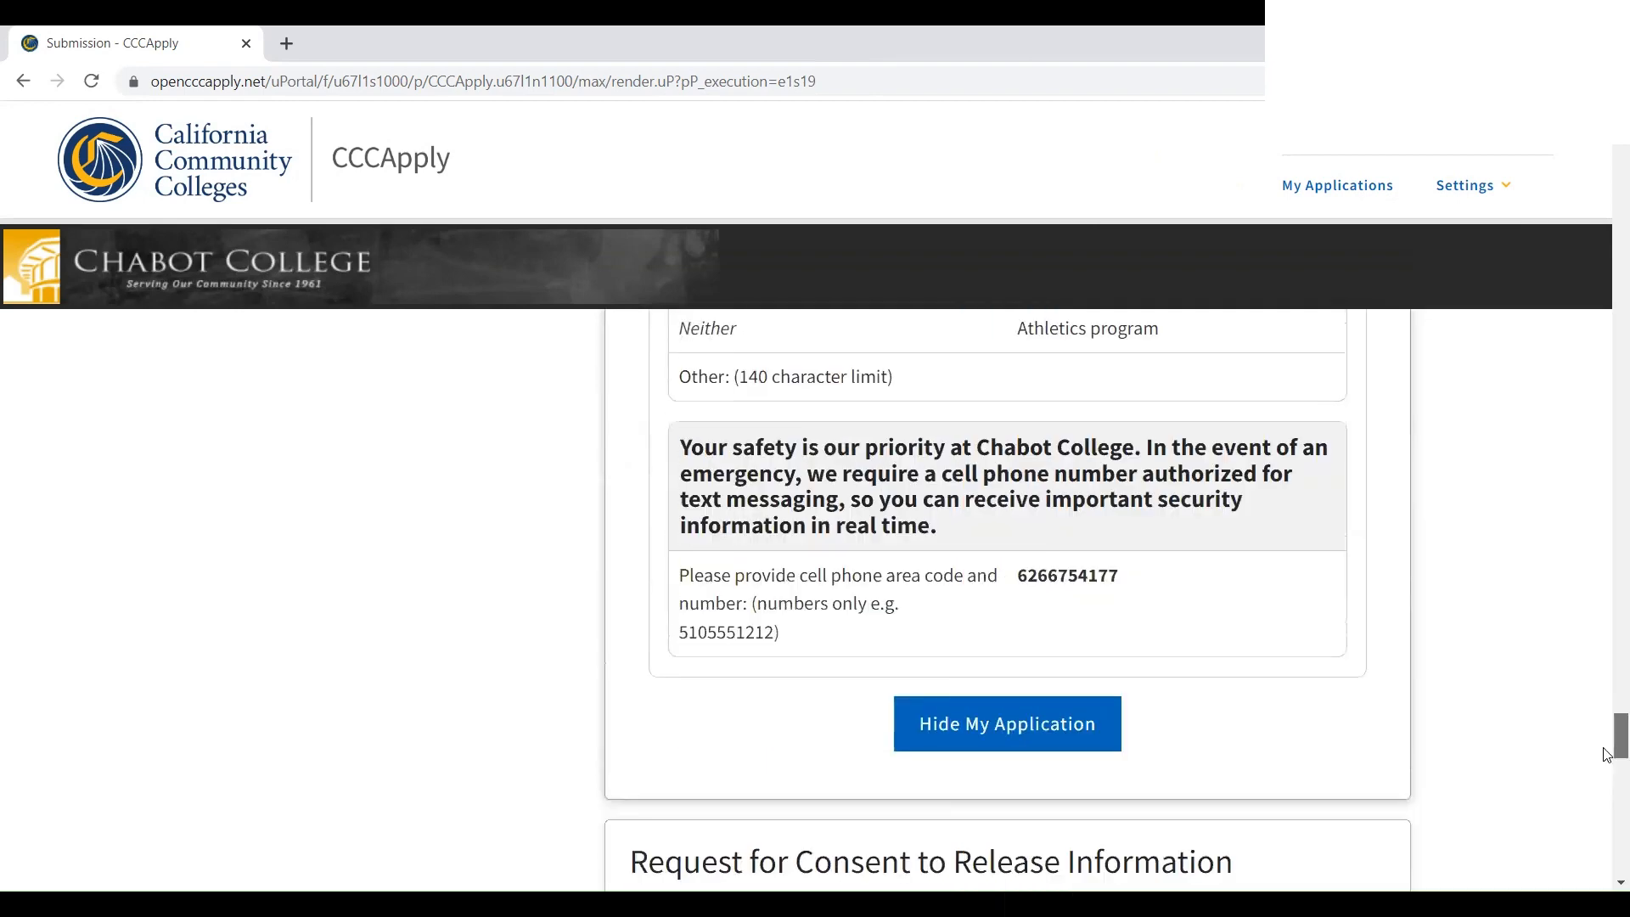
scroll(1613, 747, down, 7)
drag(1604, 782, 1602, 783)
Choose 'I consent', tick both certification statements, and submit the Chabot College application
click(647, 741)
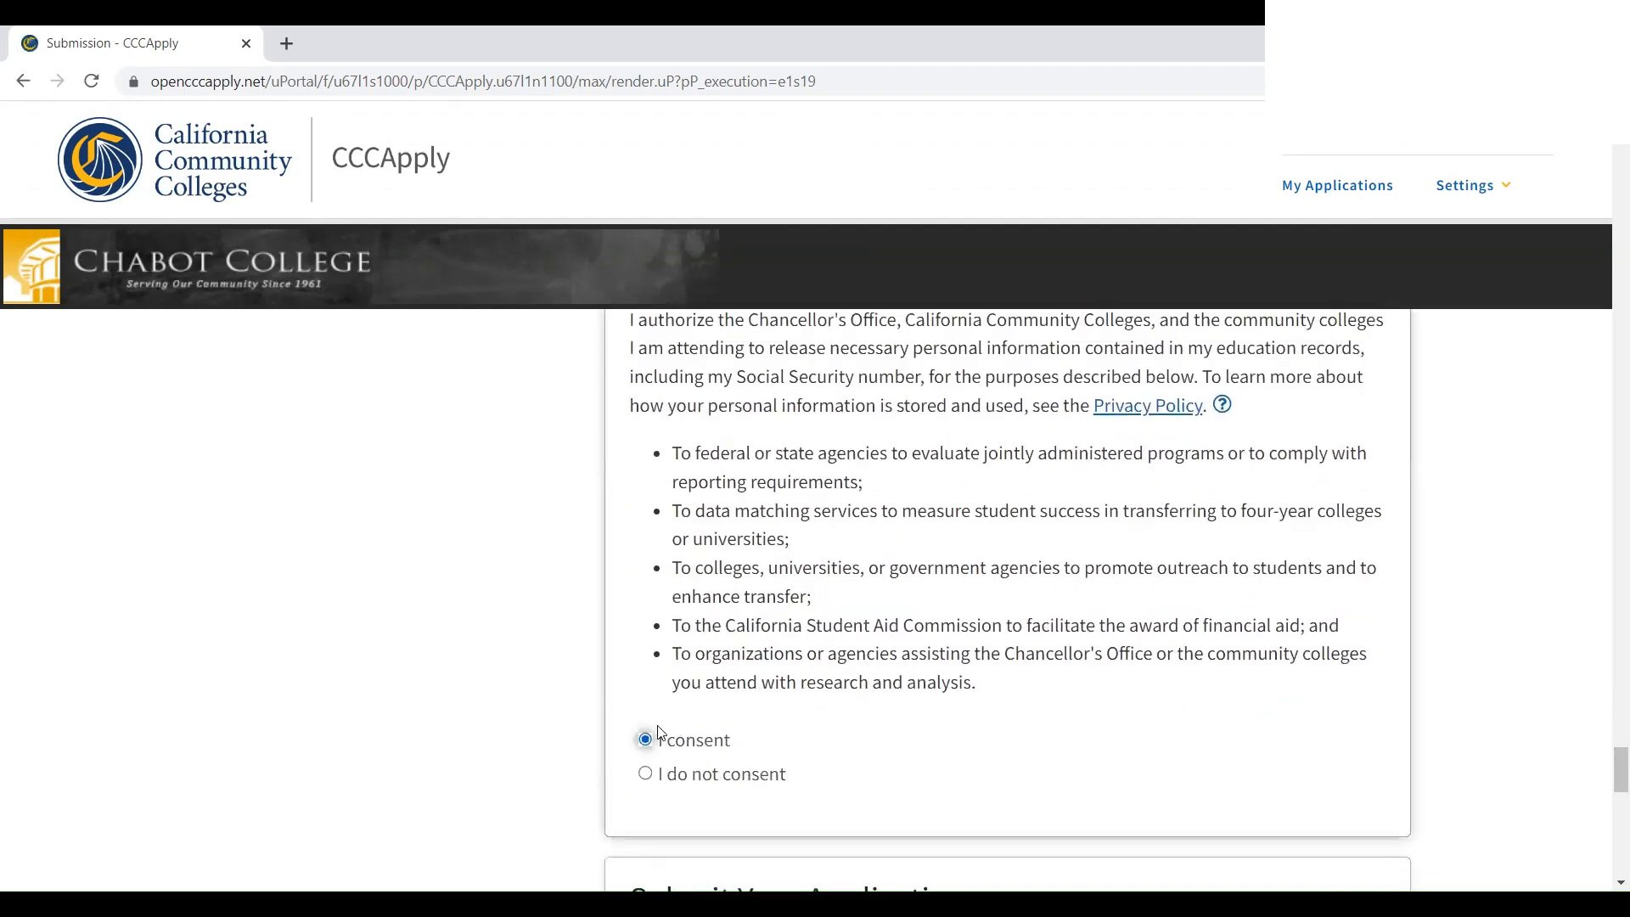
scroll(1237, 559, down, 10)
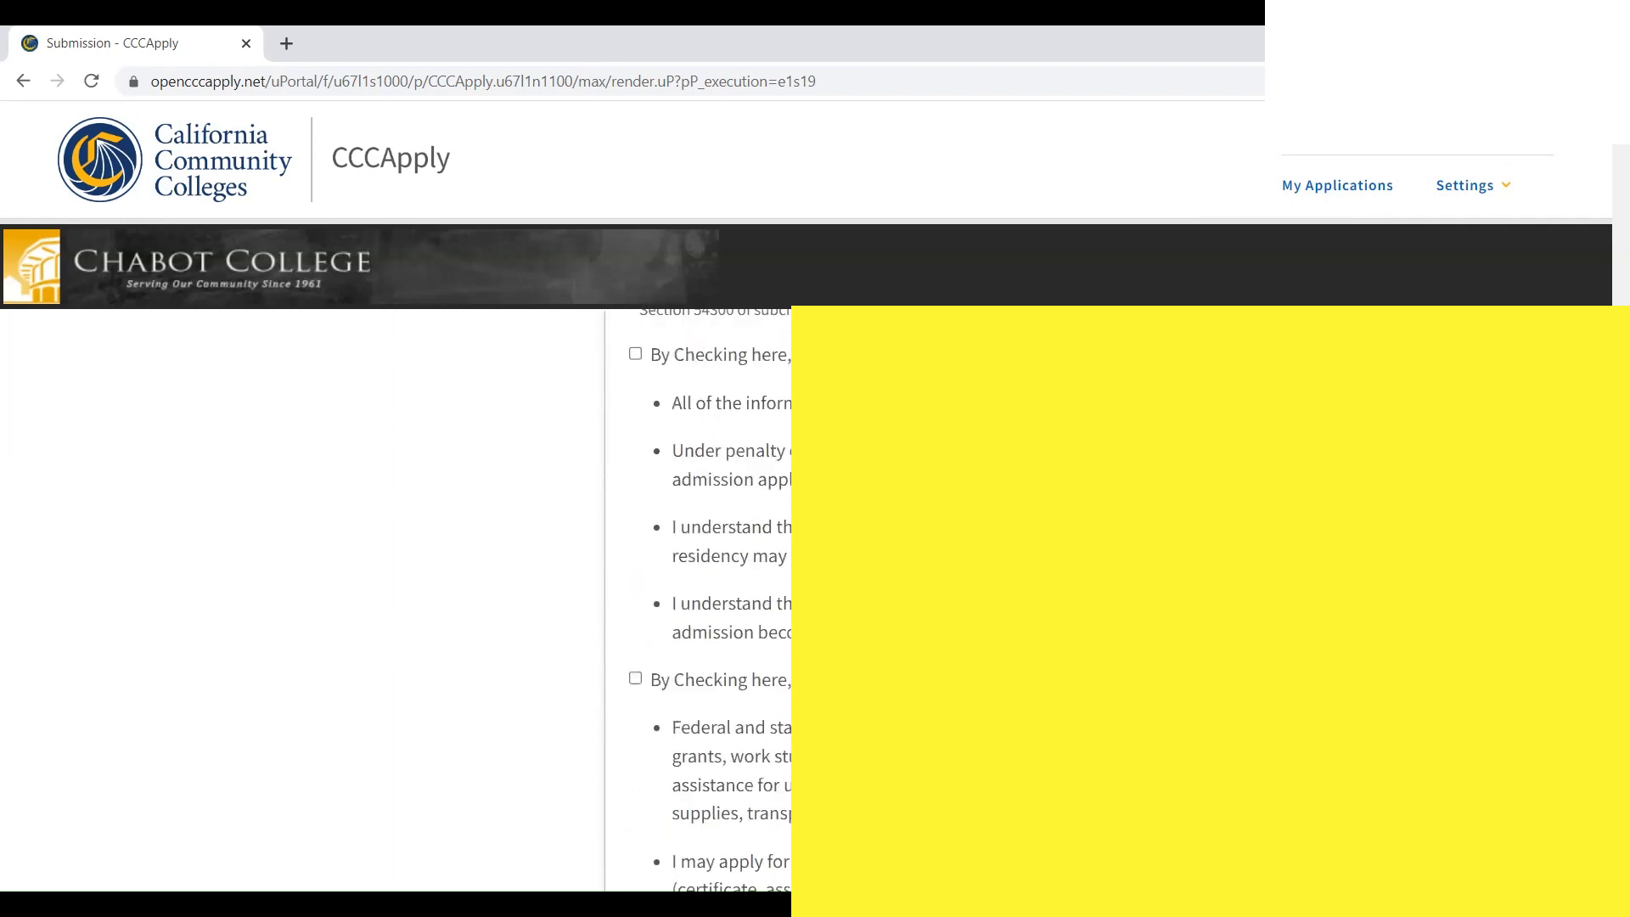
scroll(563, 568, up, 2)
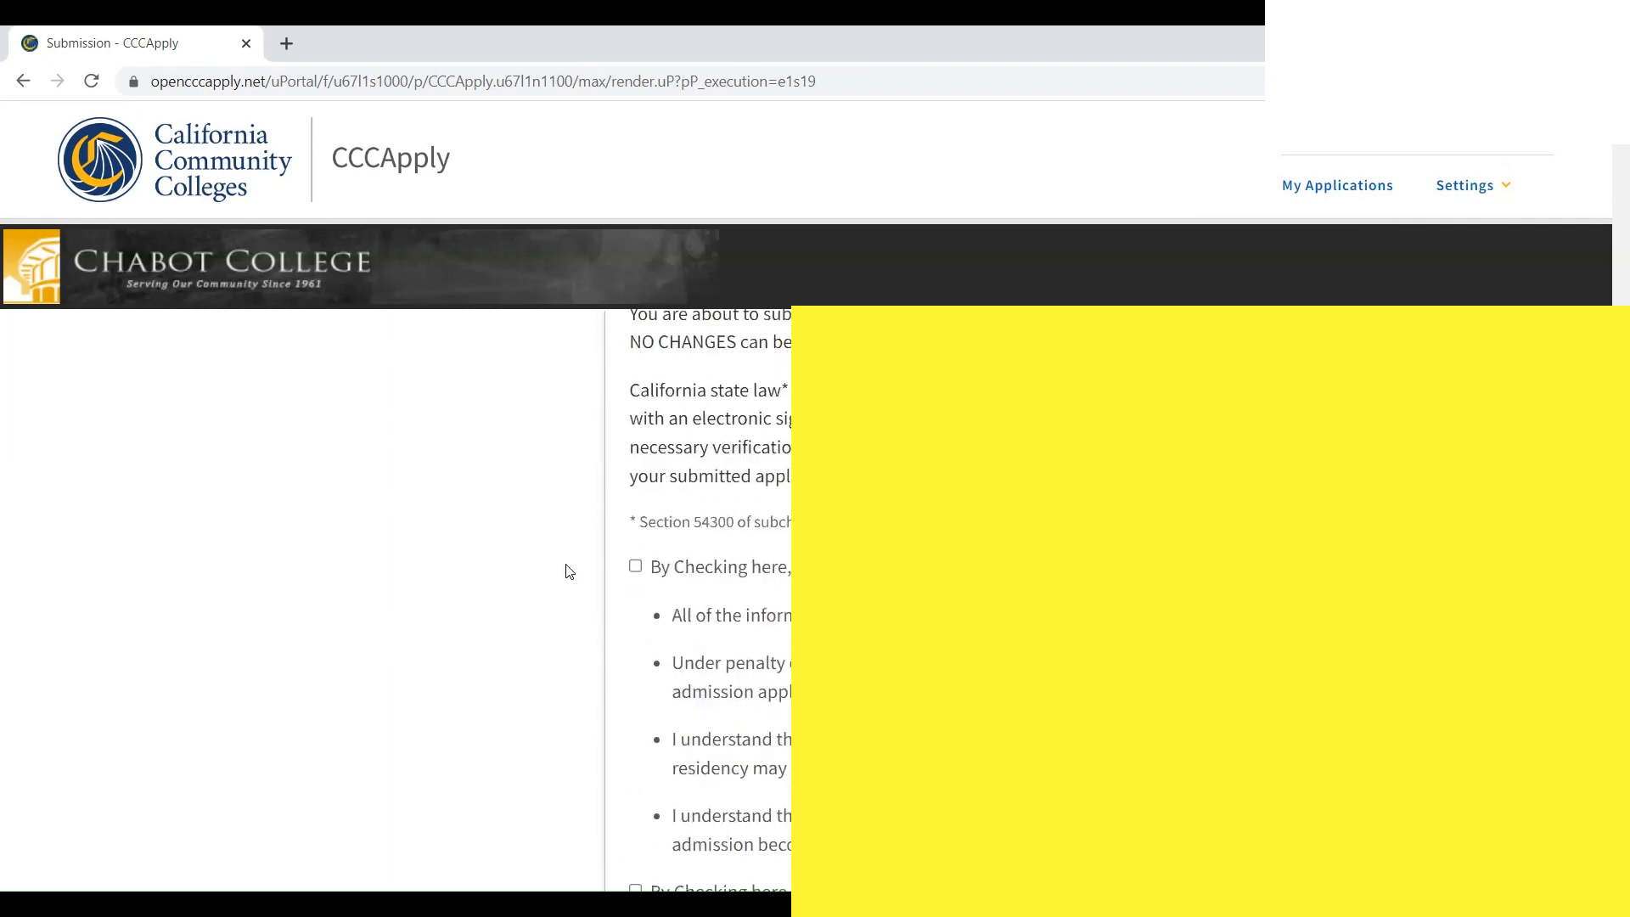
click(635, 552)
scroll(644, 577, down, 3)
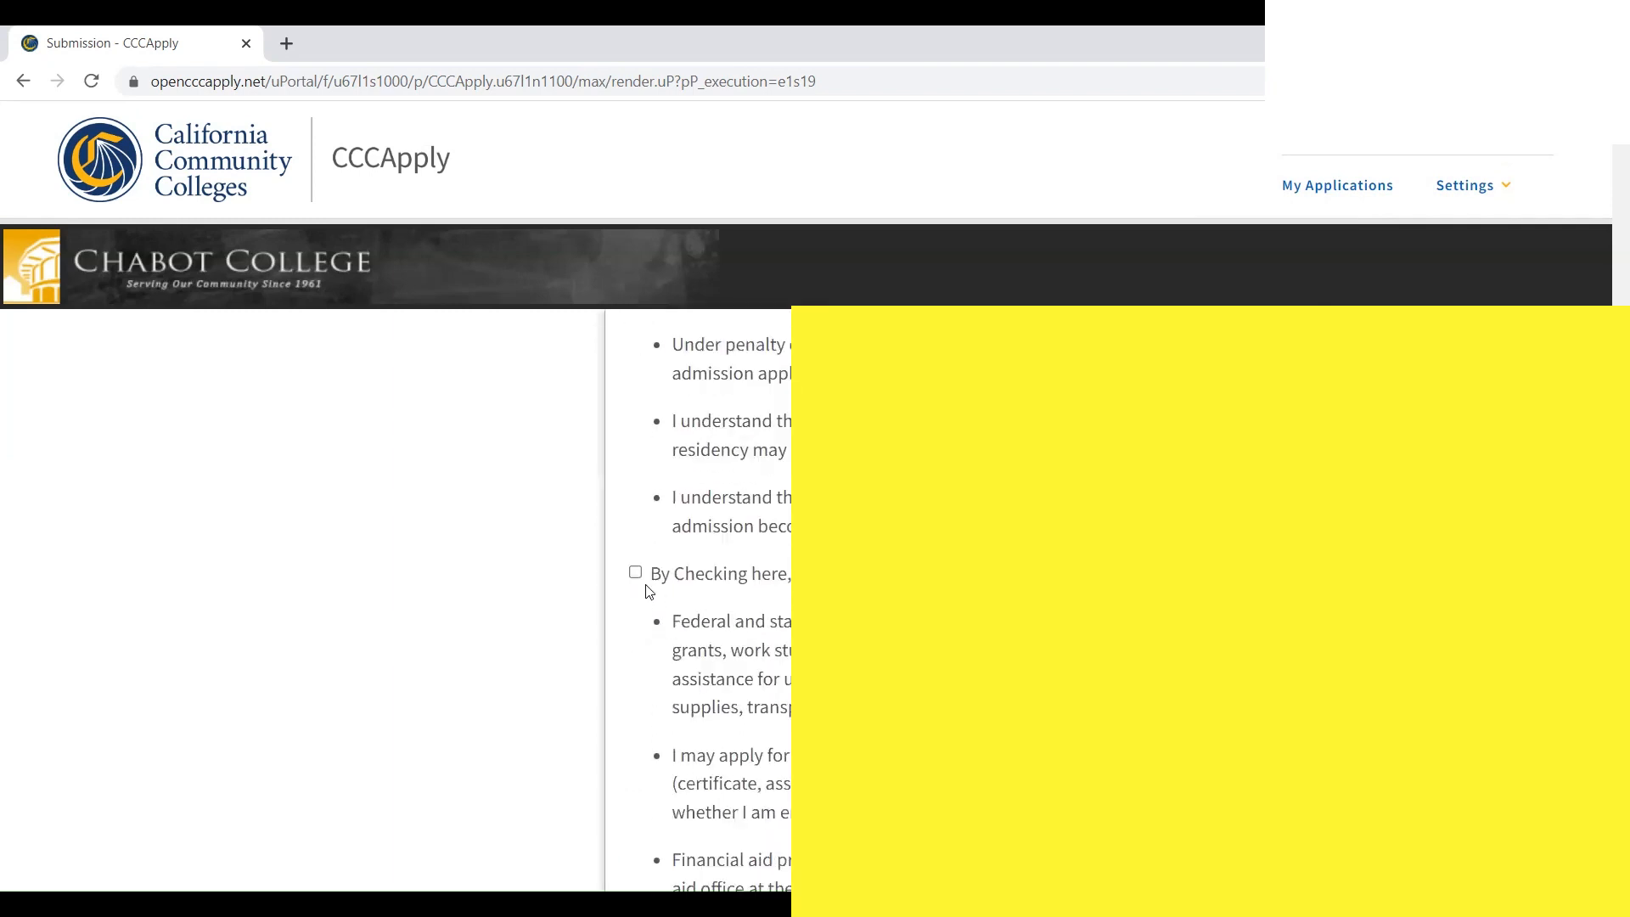
click(635, 572)
scroll(647, 582, down, 2)
scroll(648, 583, down, 2)
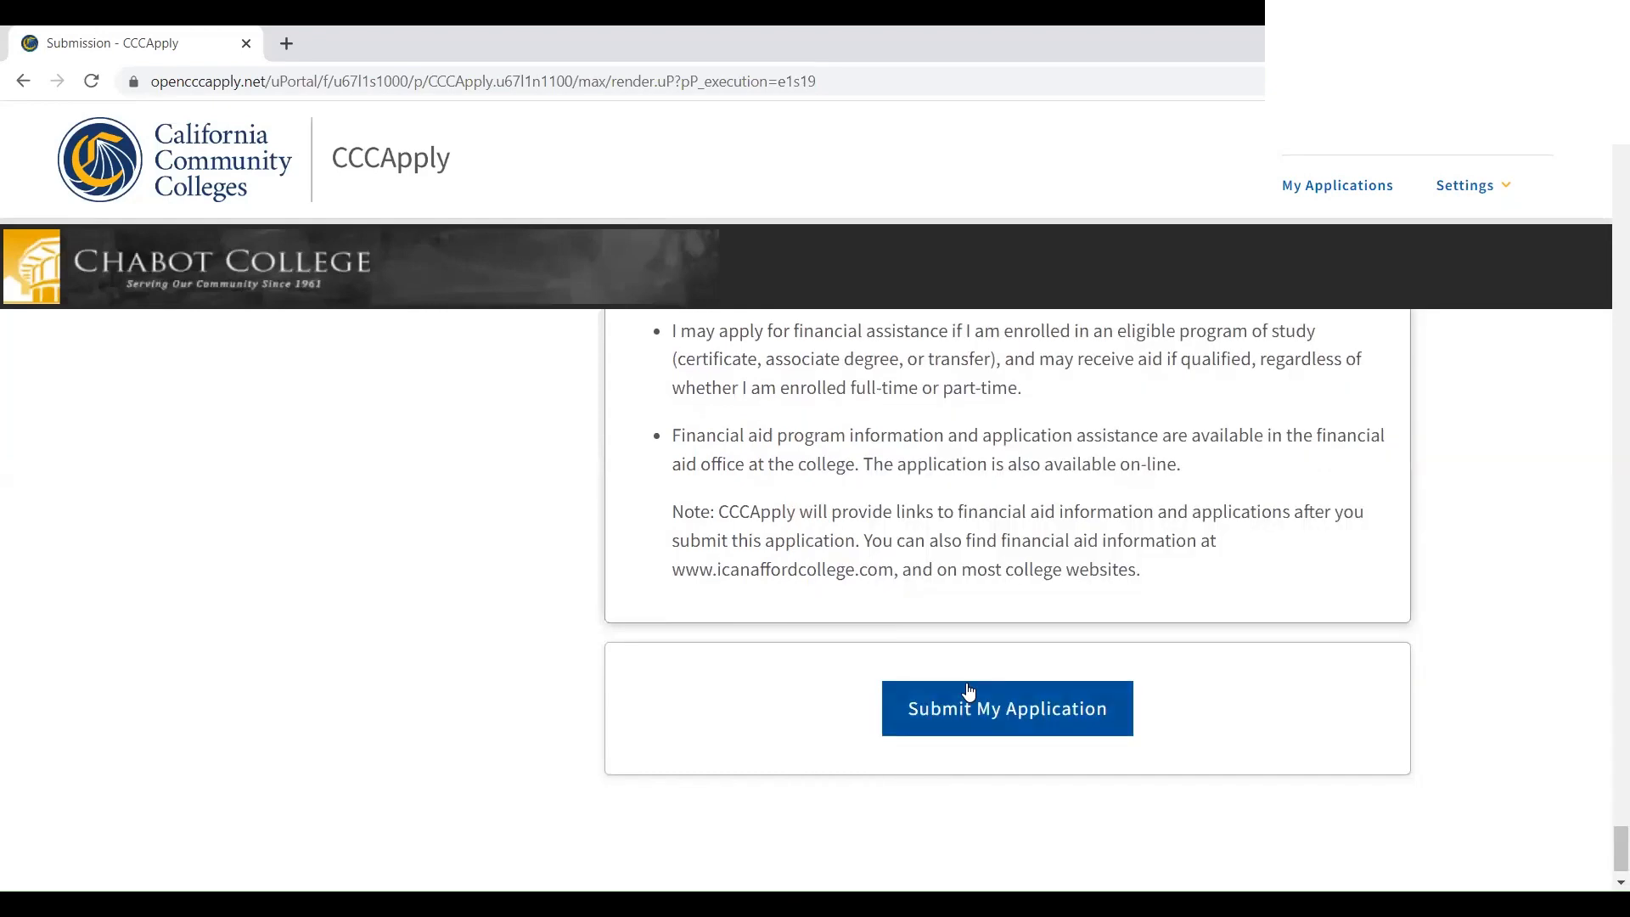
click(966, 712)
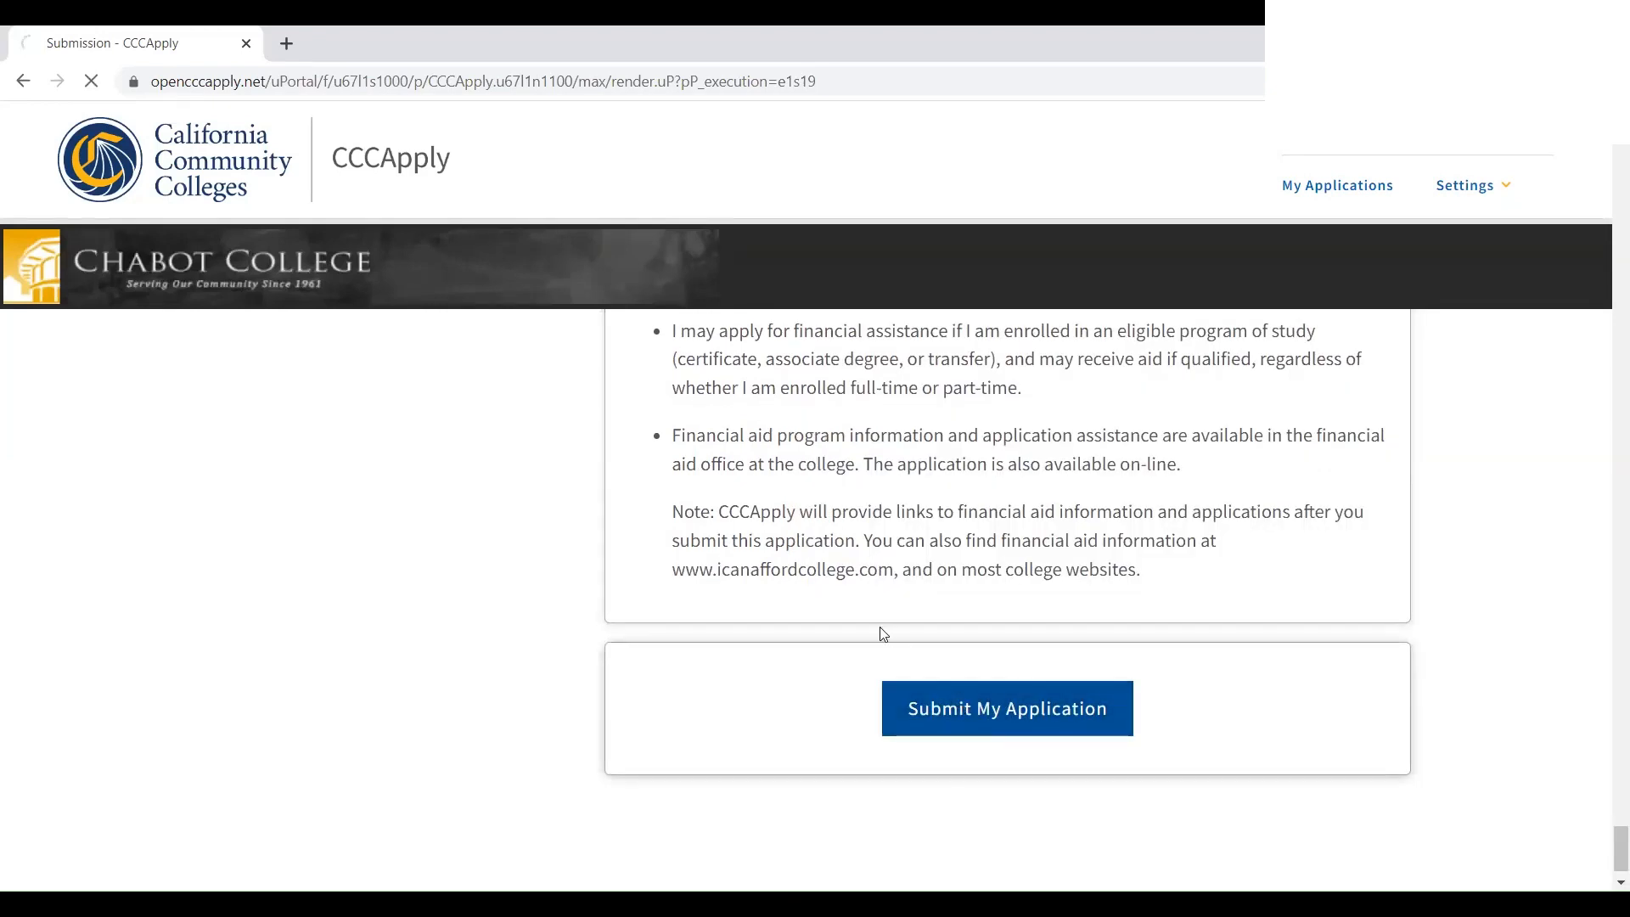